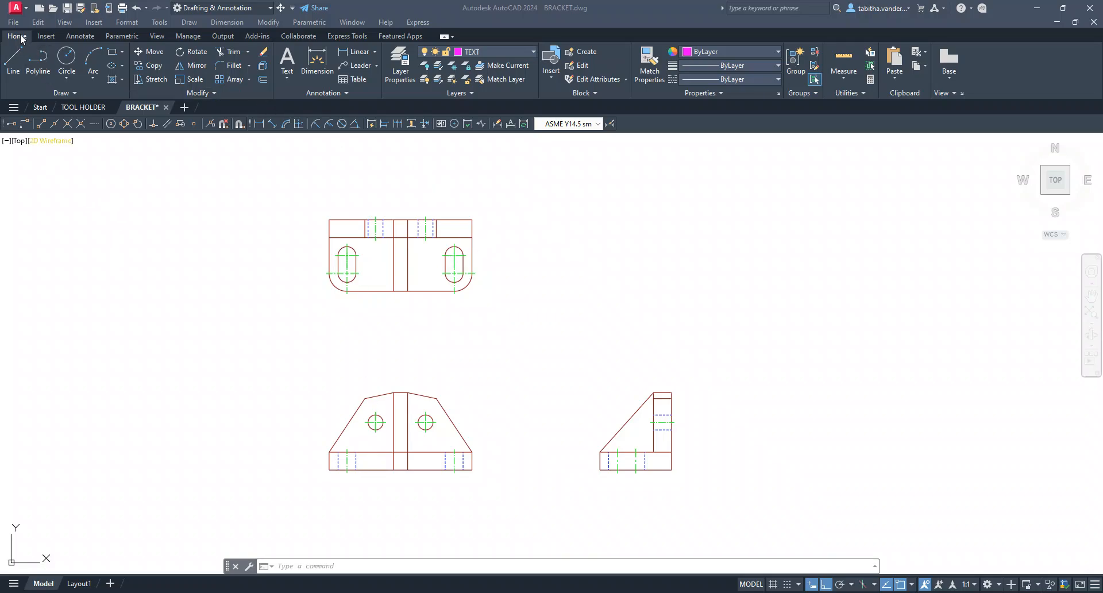
# Make ASME Y14.5 smallR the current dimension style
pyautogui.click(81, 36)
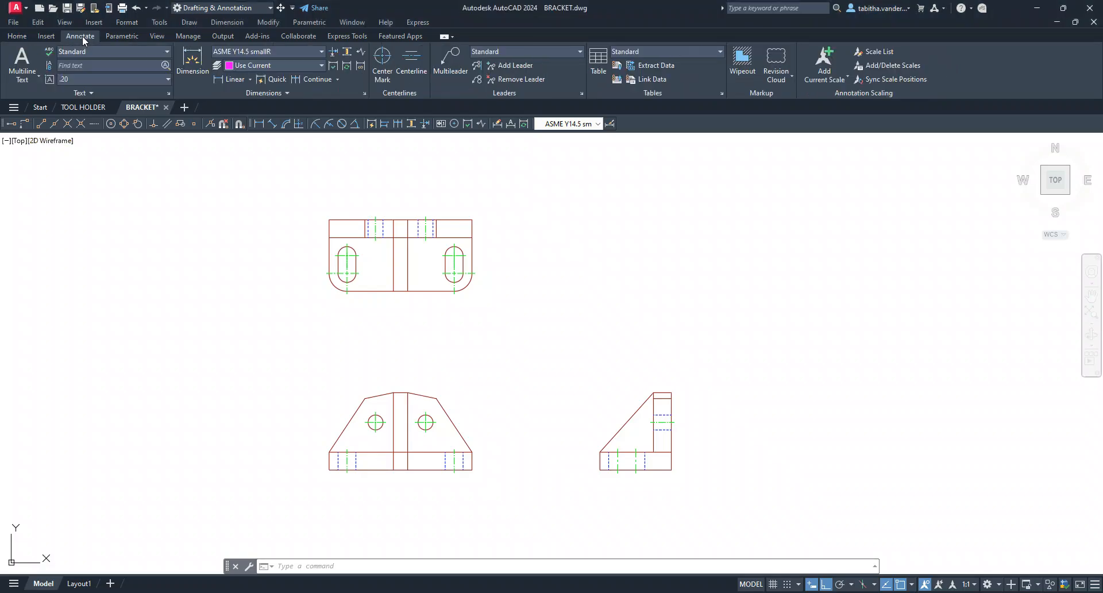
pyautogui.click(257, 49)
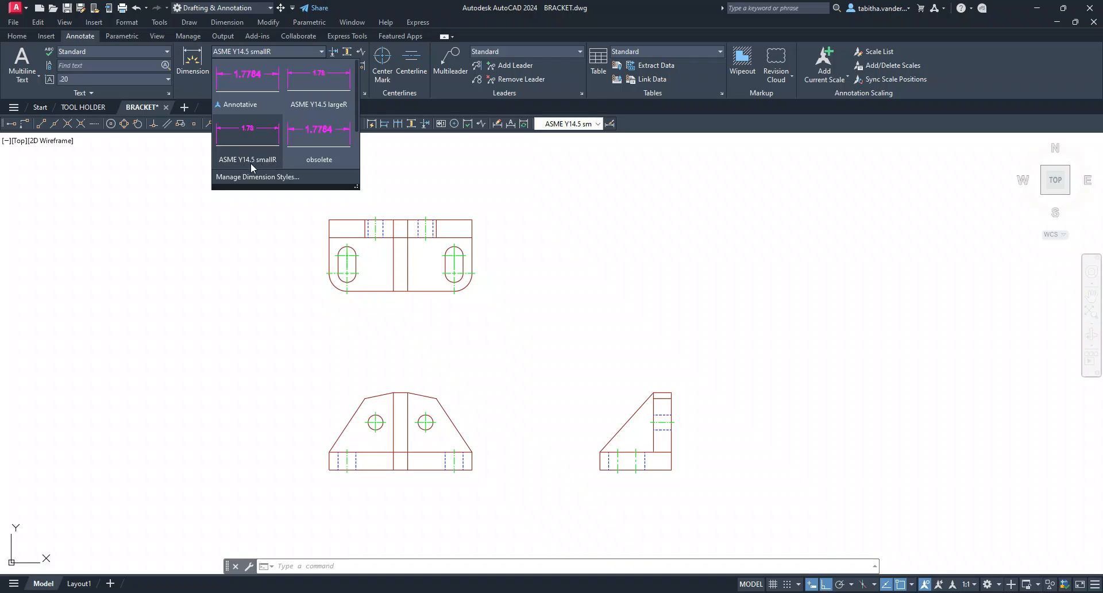
pyautogui.click(258, 143)
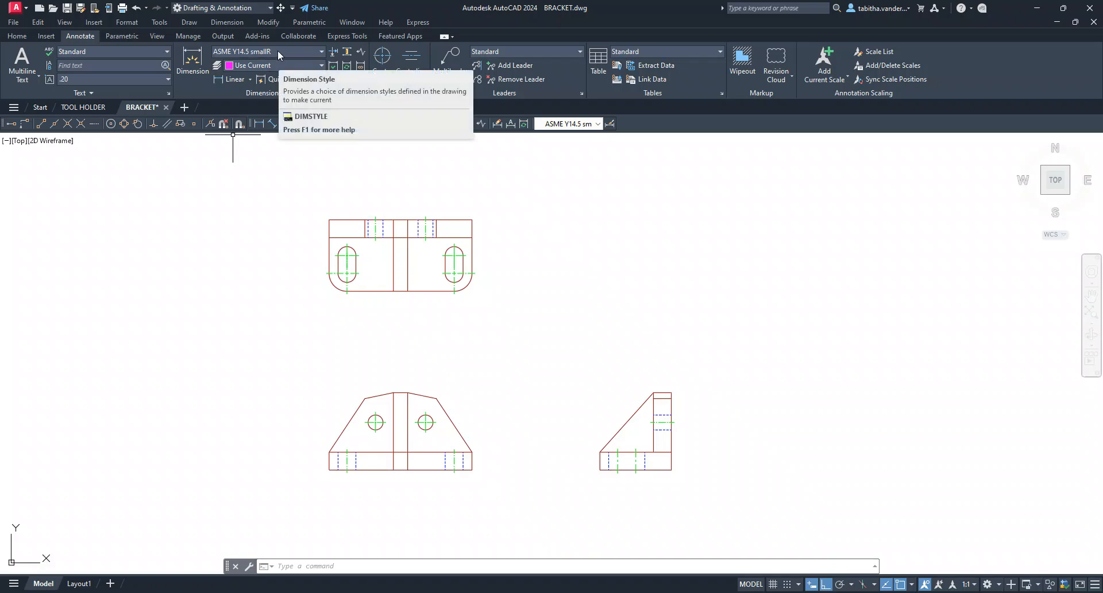
pyautogui.click(243, 274)
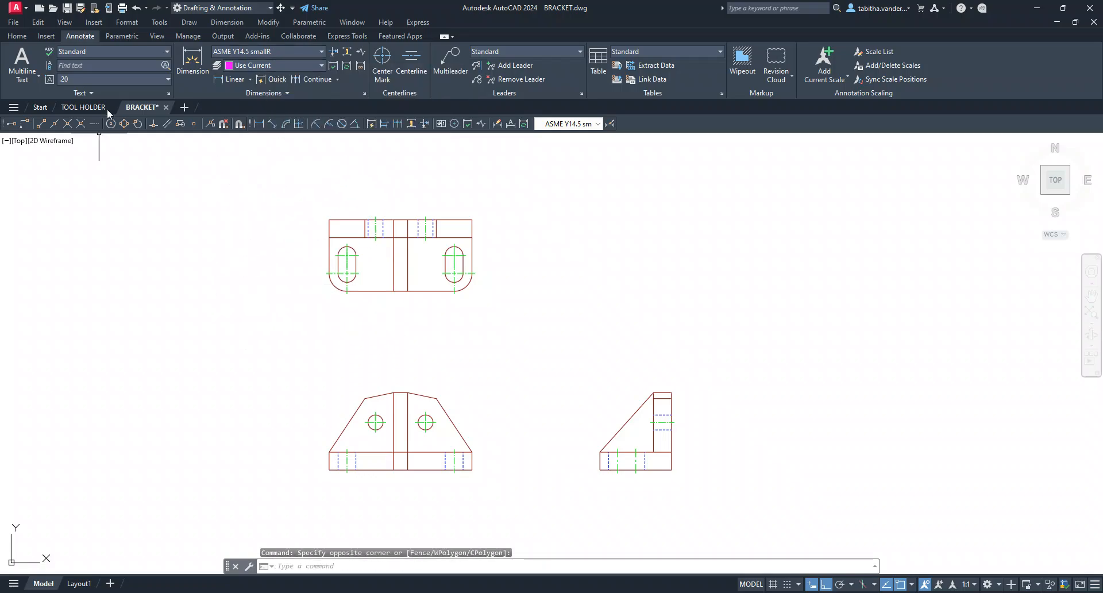
# Make TEXT the current layer
pyautogui.click(23, 36)
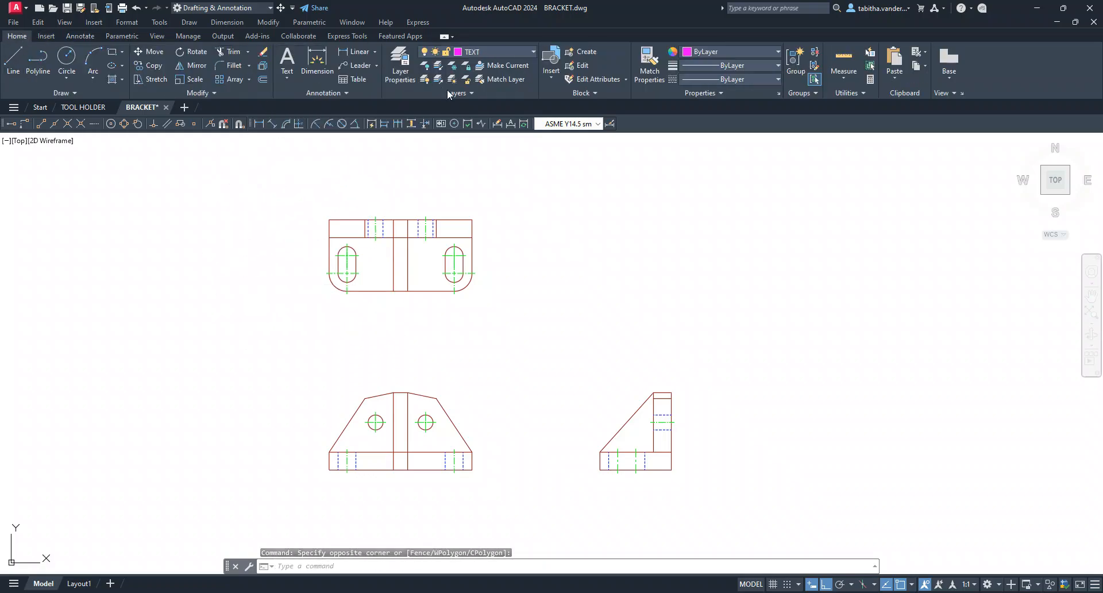
pyautogui.click(494, 52)
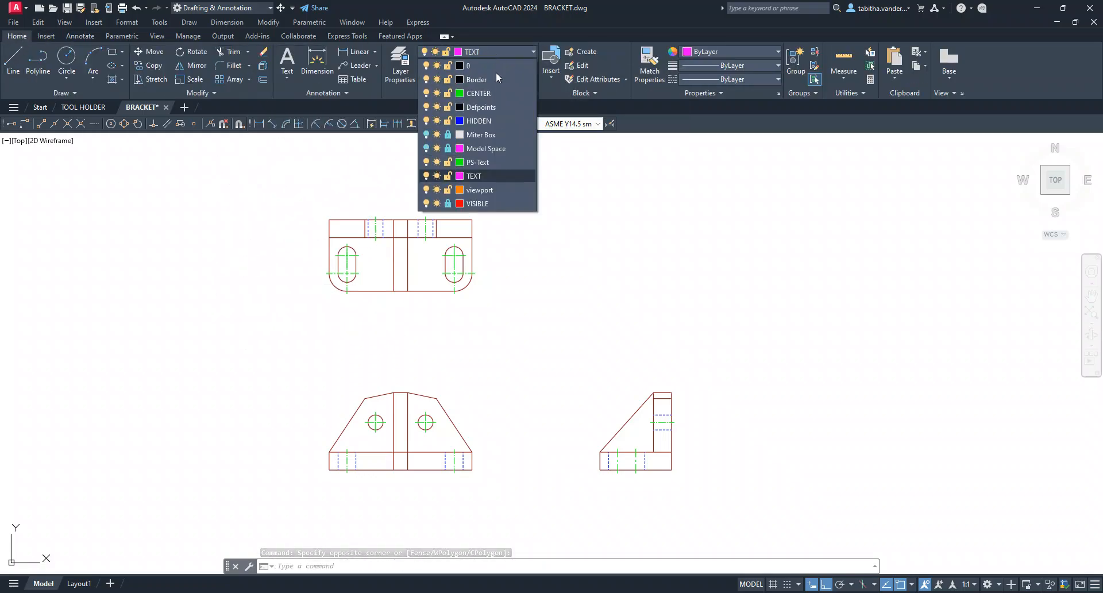
pyautogui.click(484, 176)
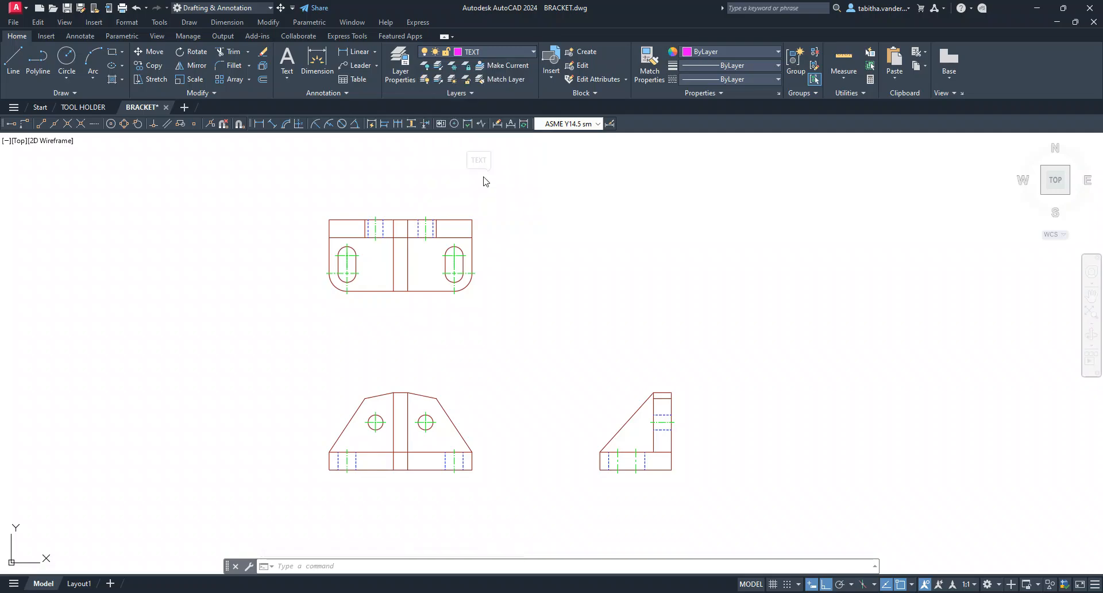
# Open Layout1 and examine the spacing between the bracket's views on the sheet
pyautogui.click(80, 583)
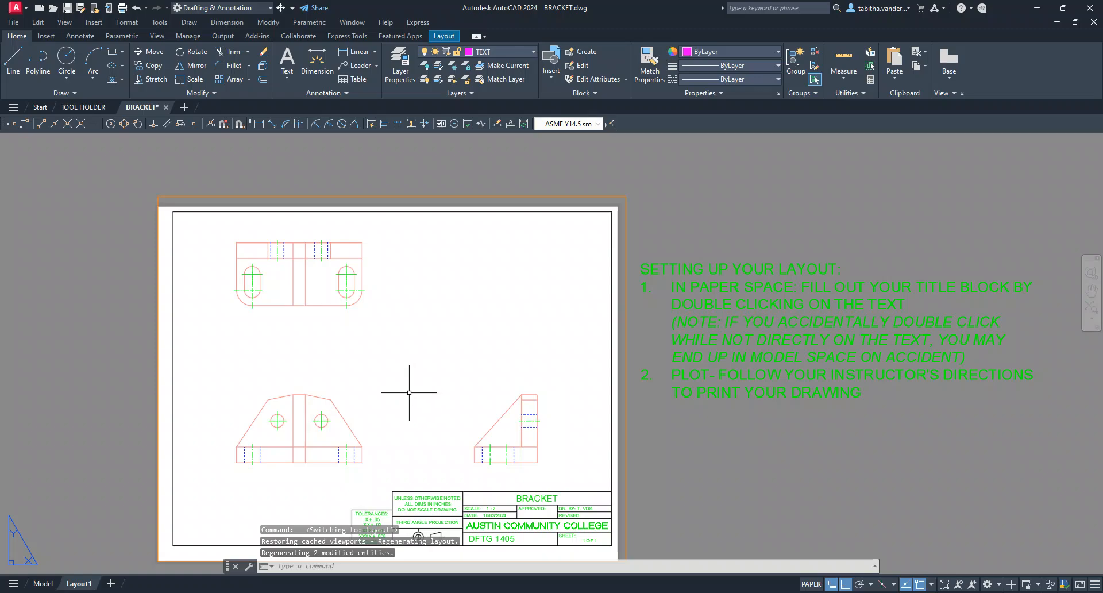
pyautogui.scroll(2, 327, 360)
pyautogui.moveTo(361, 413); pyautogui.dragTo(395, 367, button='middle')
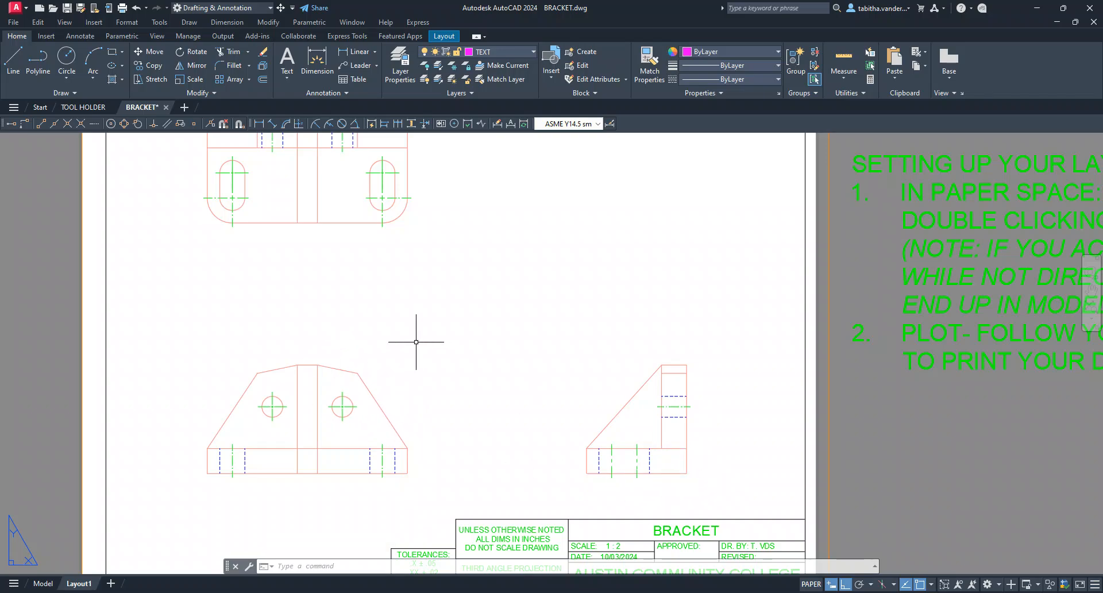
pyautogui.scroll(-2, 422, 343)
pyautogui.scroll(2, 397, 300)
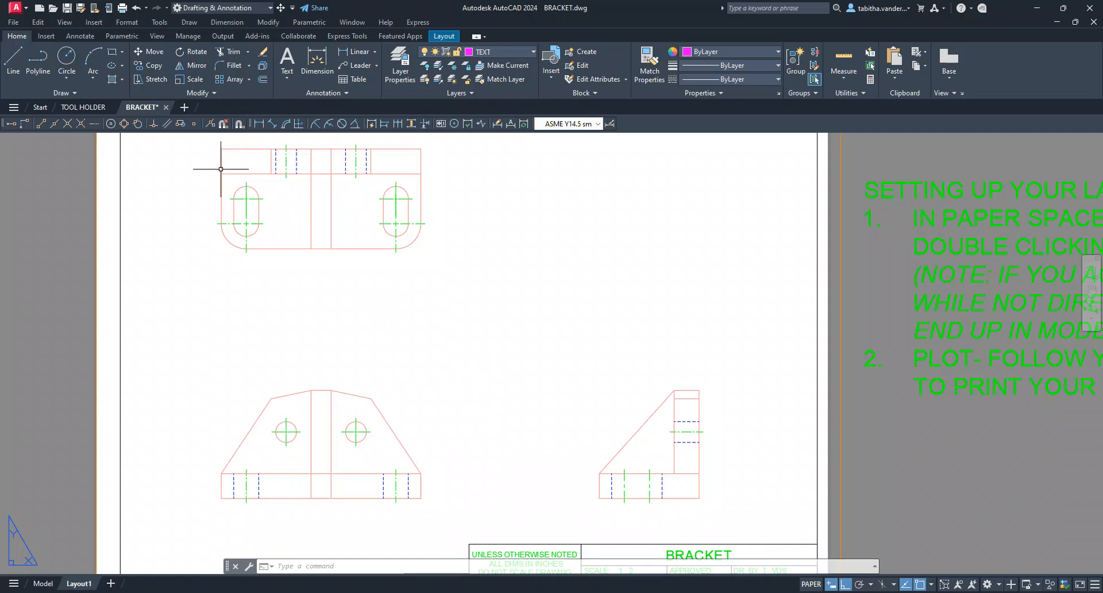
# Try to move the bracket's right-side view in the paper space of Layout1
pyautogui.click(154, 52)
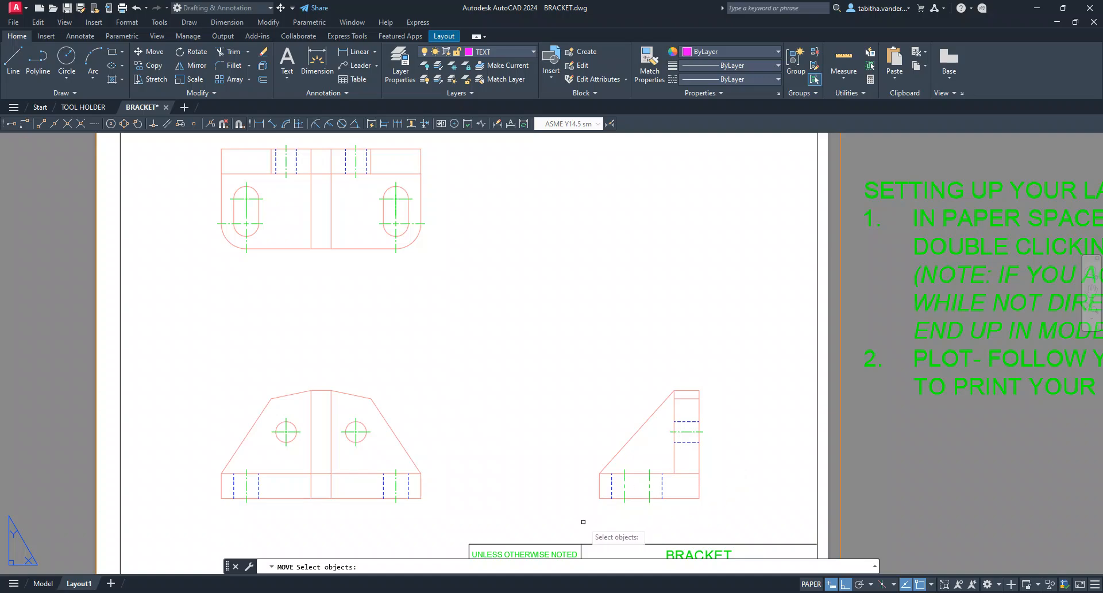
pyautogui.click(732, 522)
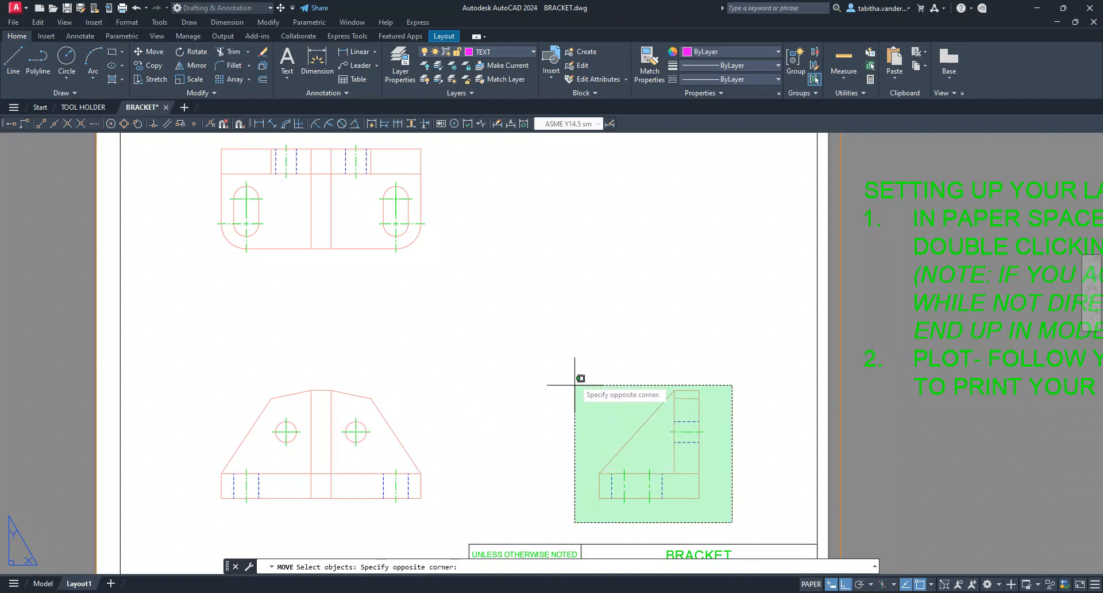
pyautogui.press('Escape')
pyautogui.click(150, 52)
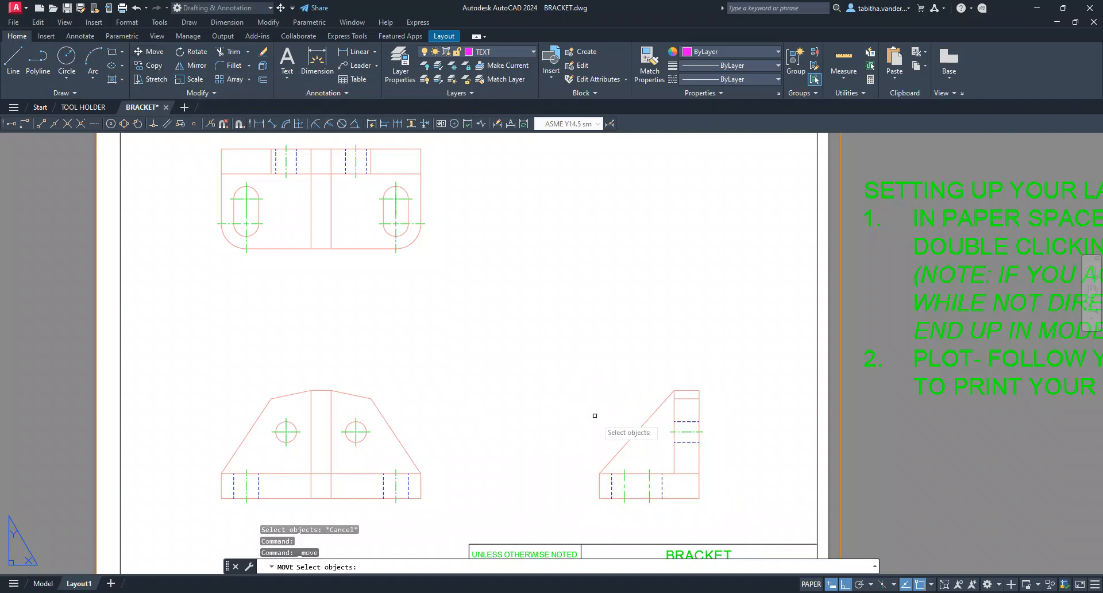
pyautogui.click(729, 513)
pyautogui.click(551, 348)
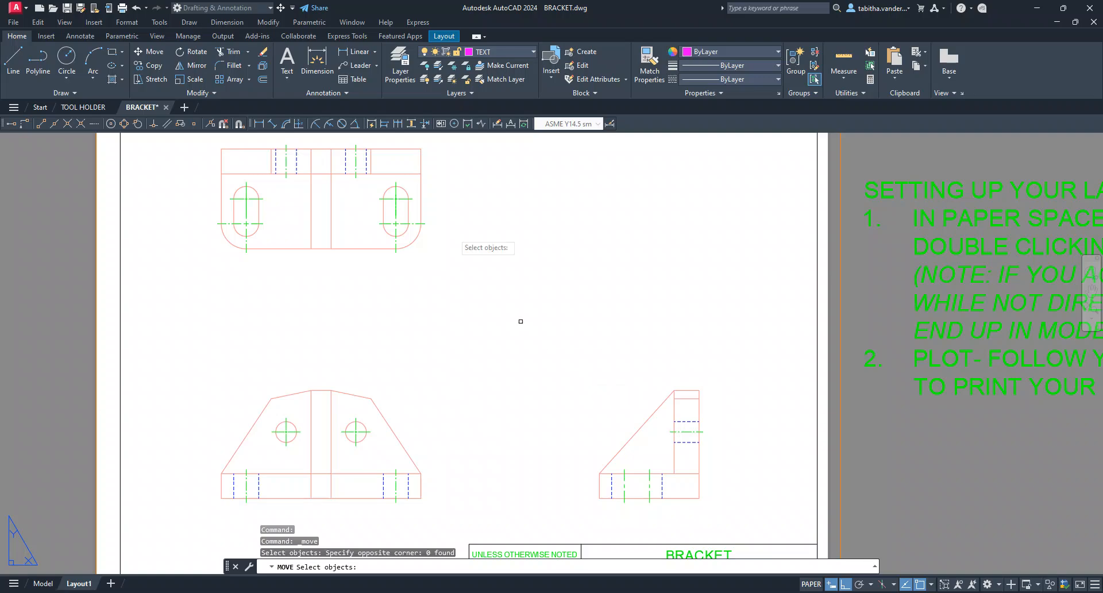
pyautogui.click(507, 49)
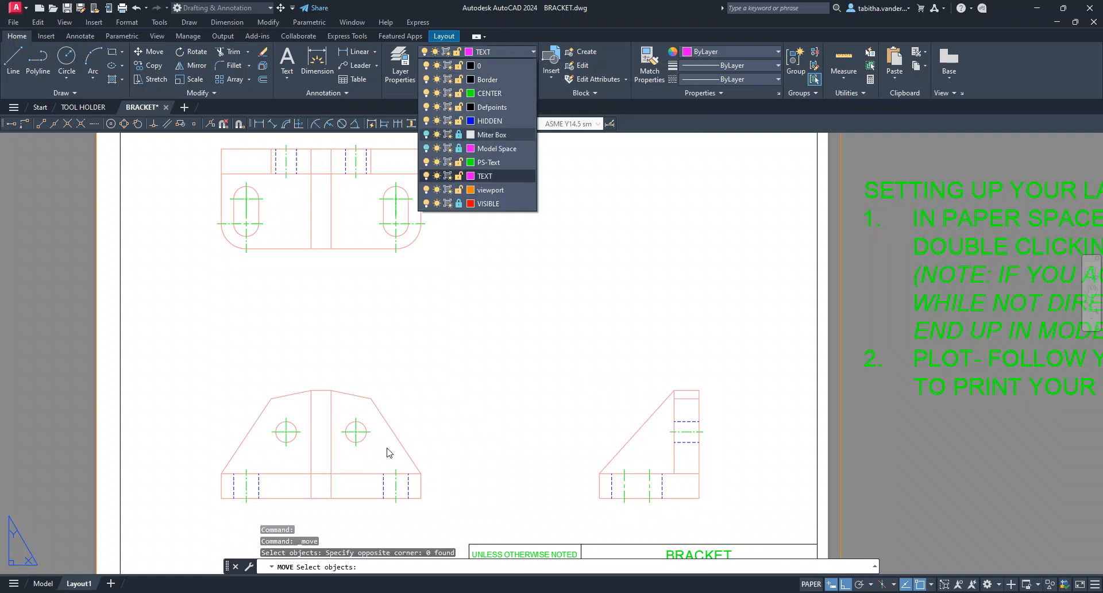
# Return to model space and start moving the bracket's right-side view
pyautogui.click(47, 586)
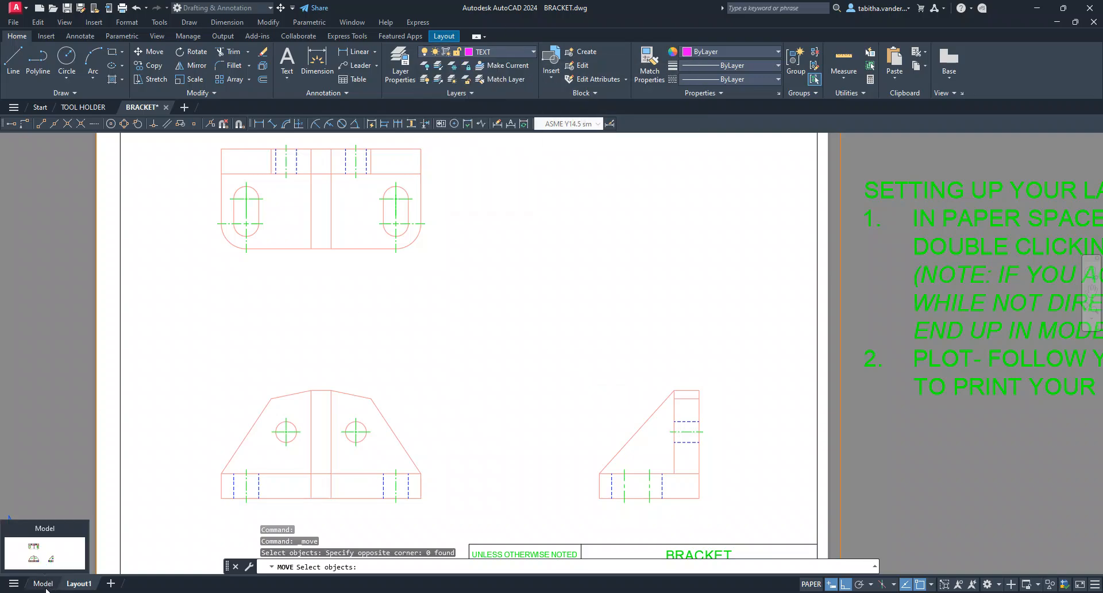
pyautogui.click(38, 584)
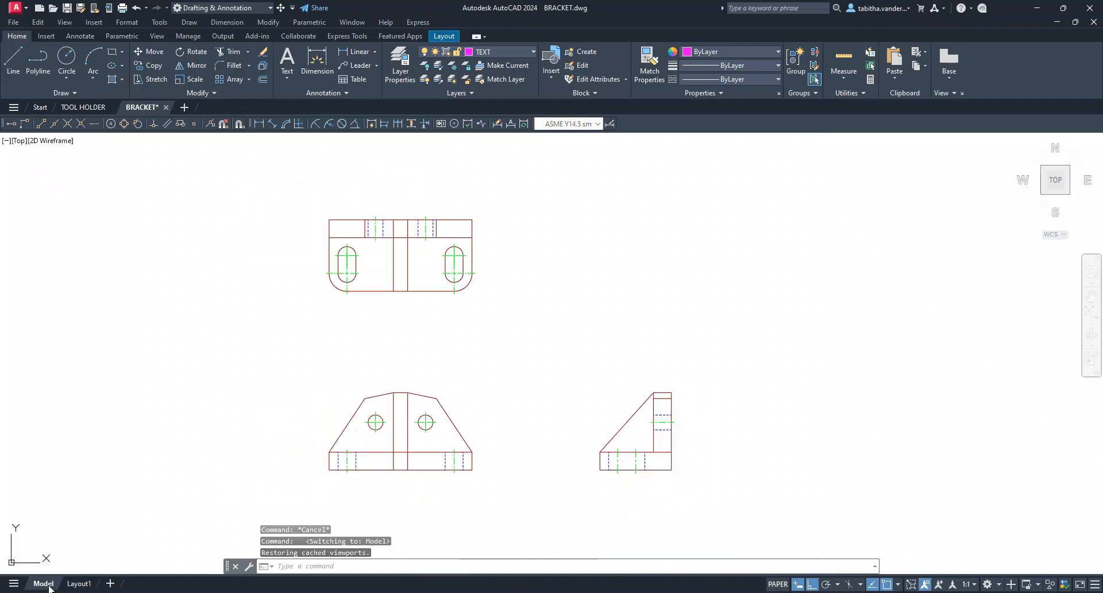
pyautogui.scroll(-3, 657, 489)
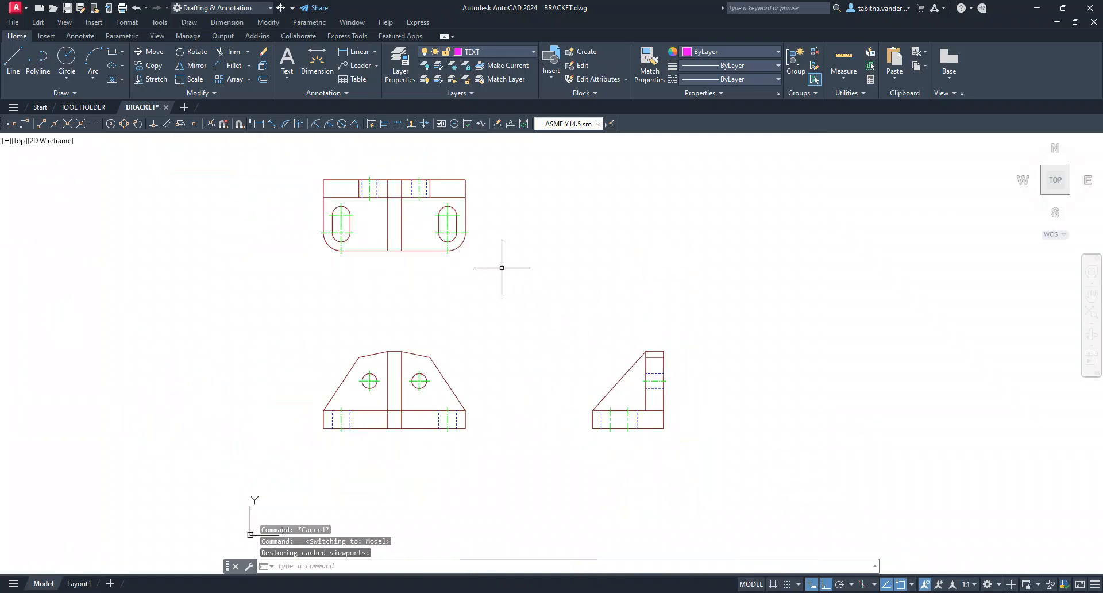
pyautogui.scroll(-1, 615, 423)
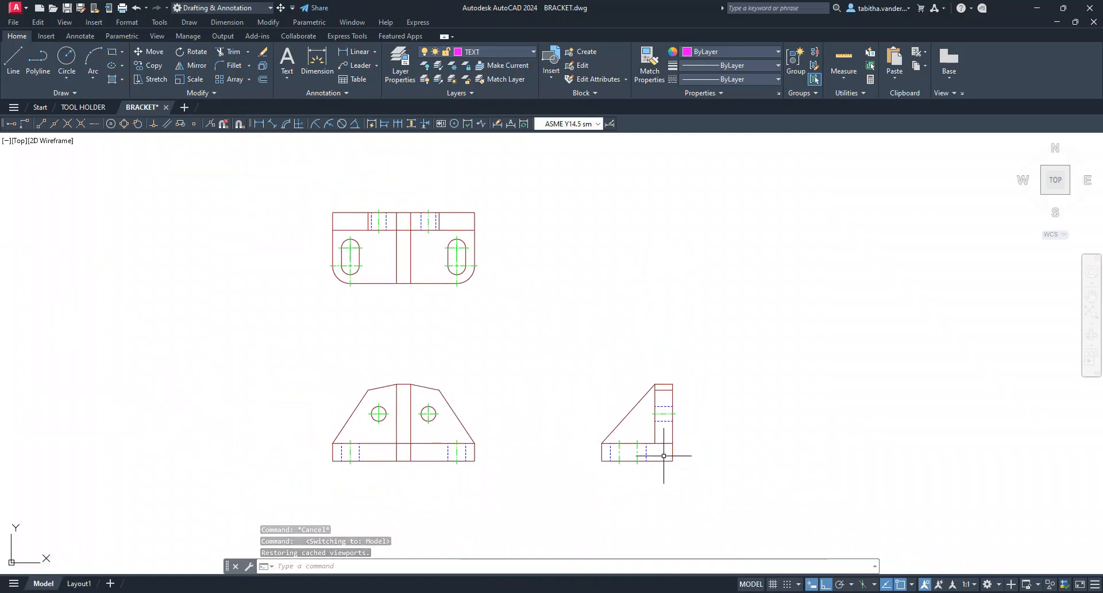
pyautogui.click(149, 51)
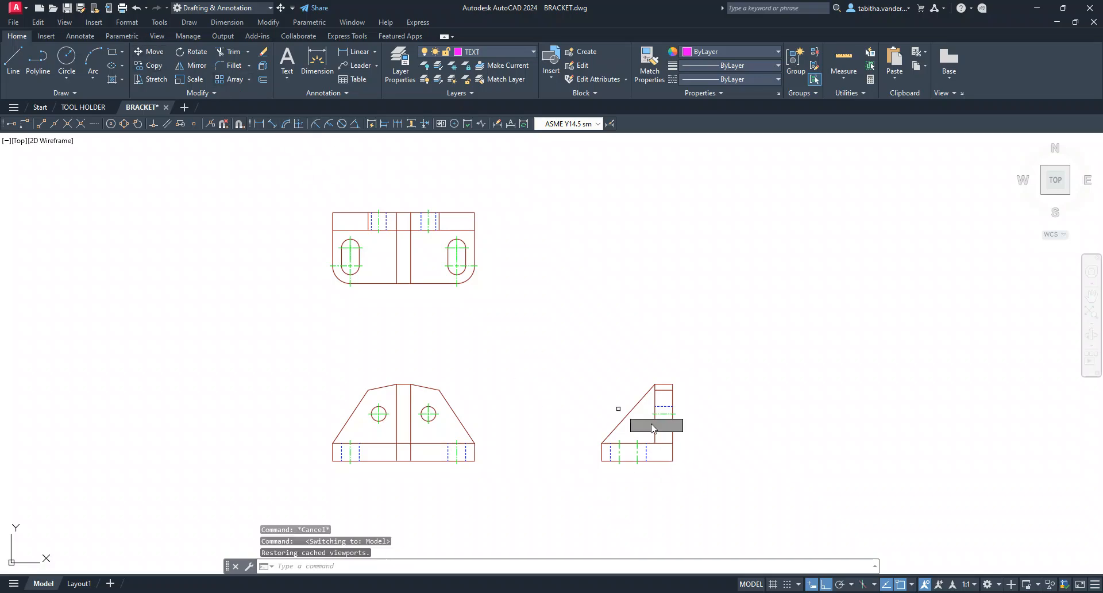
pyautogui.click(698, 486)
pyautogui.click(585, 374)
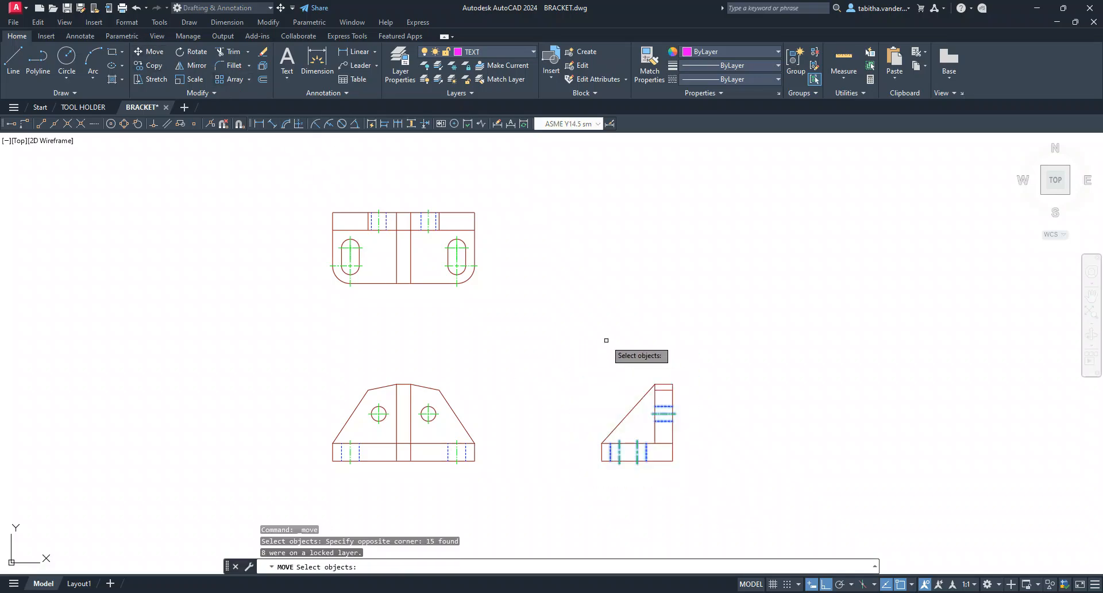
# Unlock the VISIBLE layer and reselect the complete right-side view for the move
pyautogui.click(502, 51)
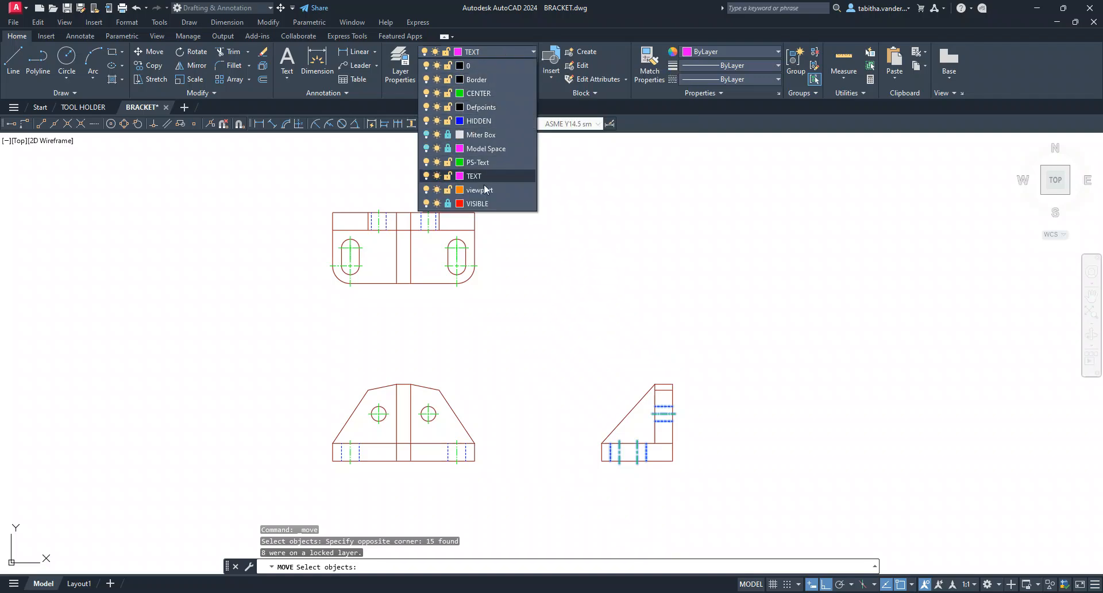
pyautogui.click(447, 203)
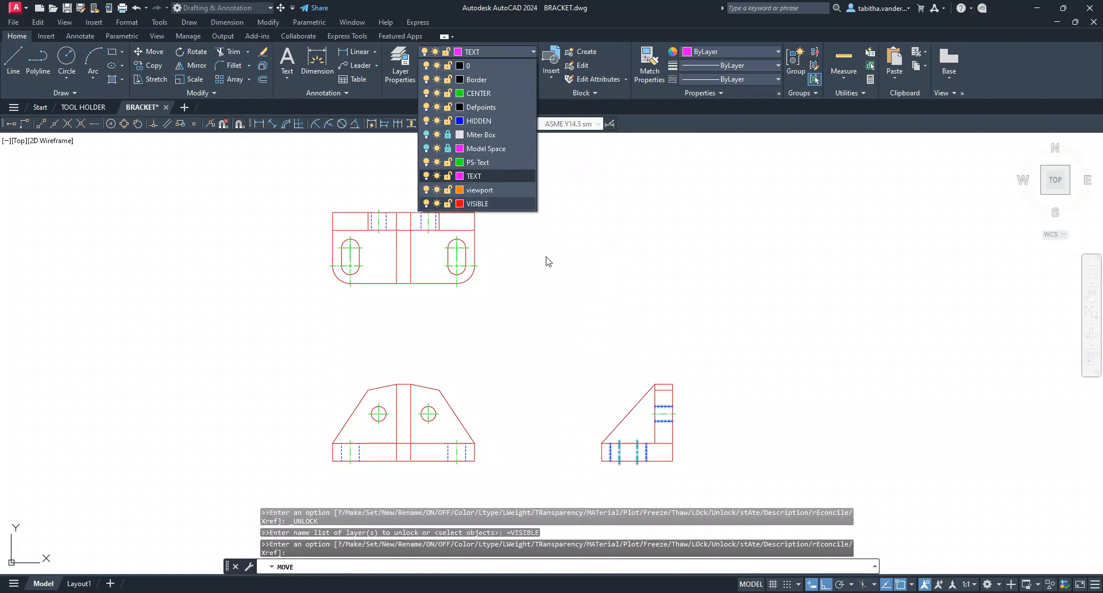
pyautogui.click(695, 480)
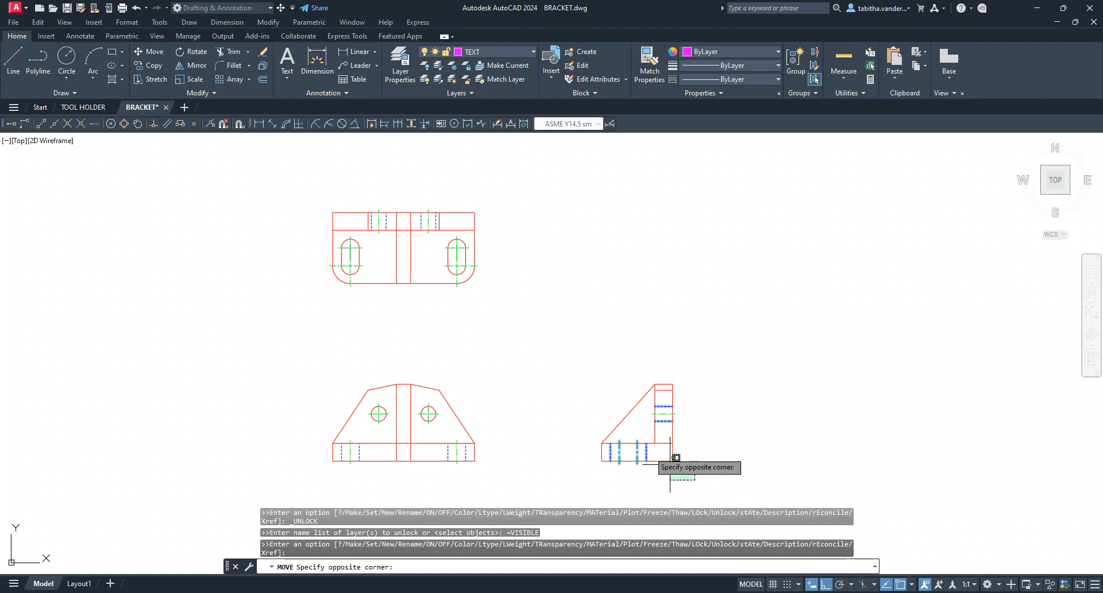
pyautogui.click(577, 362)
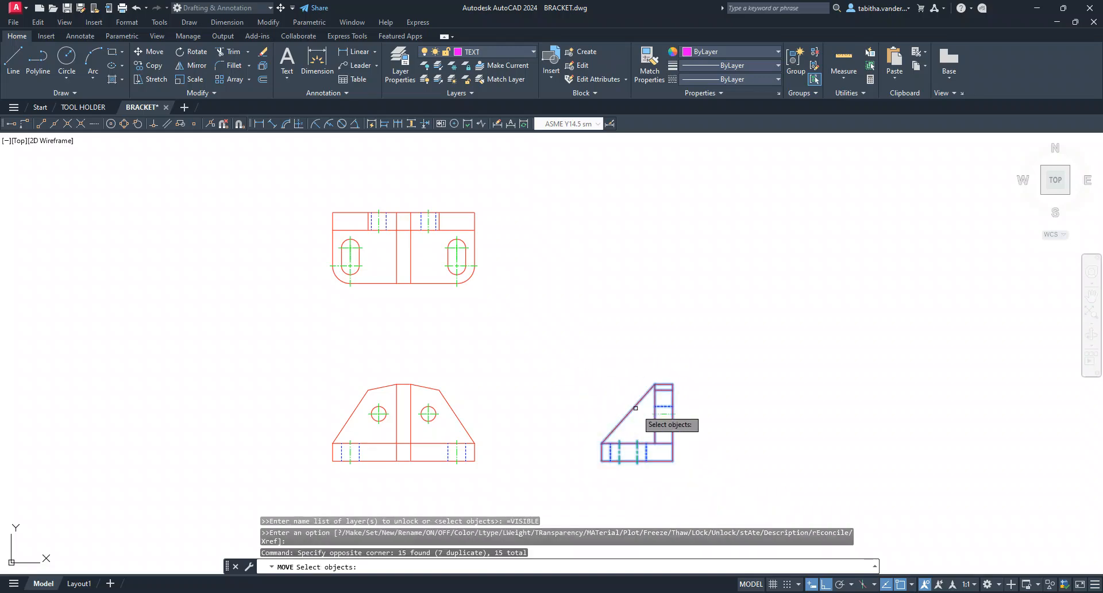
# Move the complete right-side view a short distance, using its lower-right corner as the base point
pyautogui.click(151, 51)
pyautogui.click(689, 482)
pyautogui.click(578, 371)
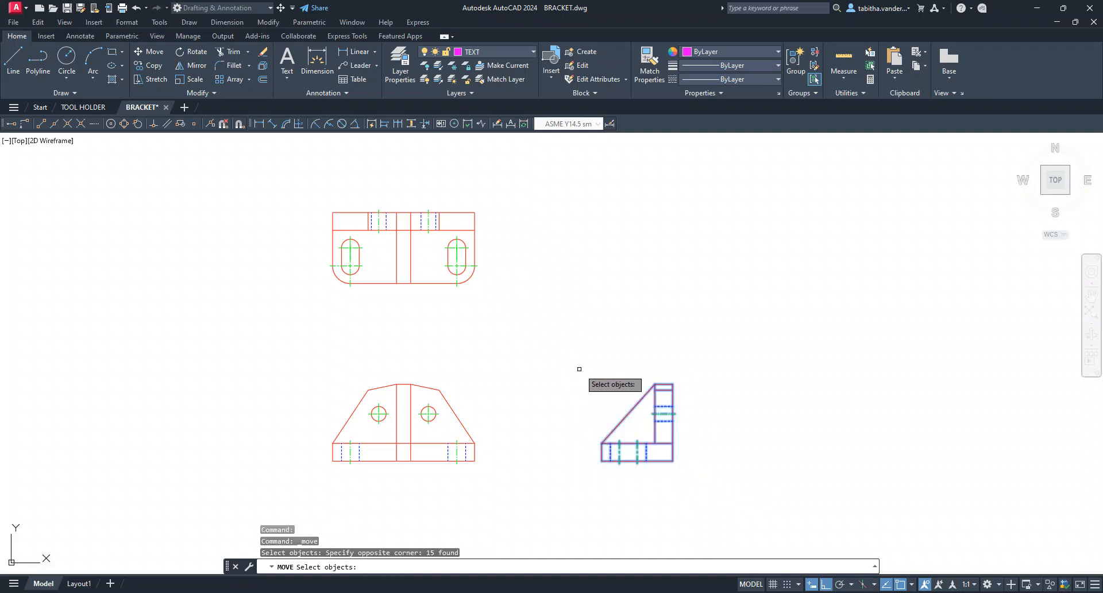
pyautogui.press('Return')
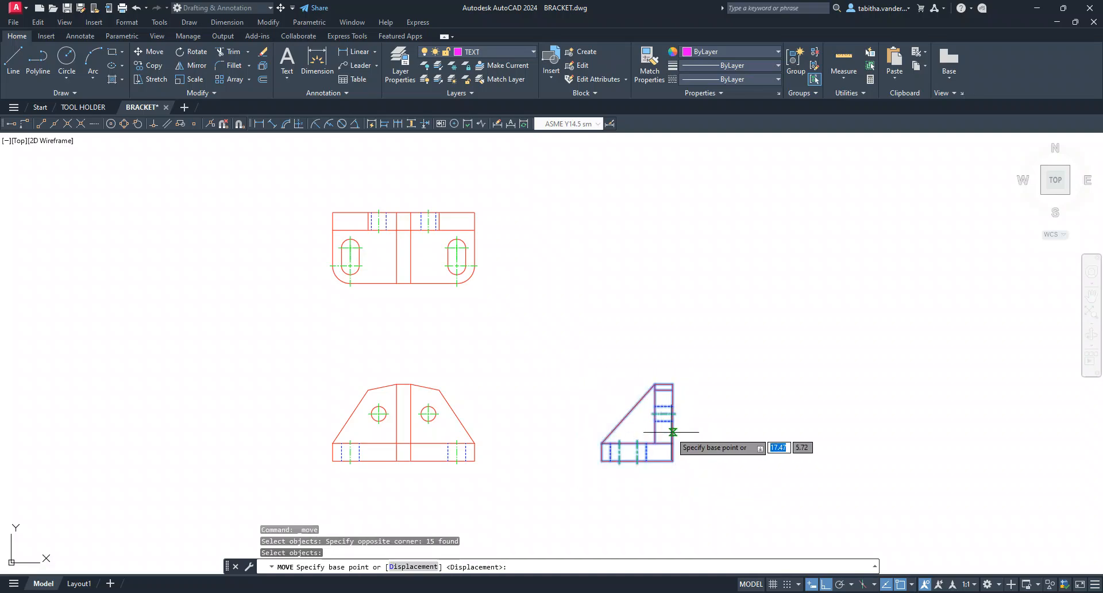
pyautogui.click(673, 460)
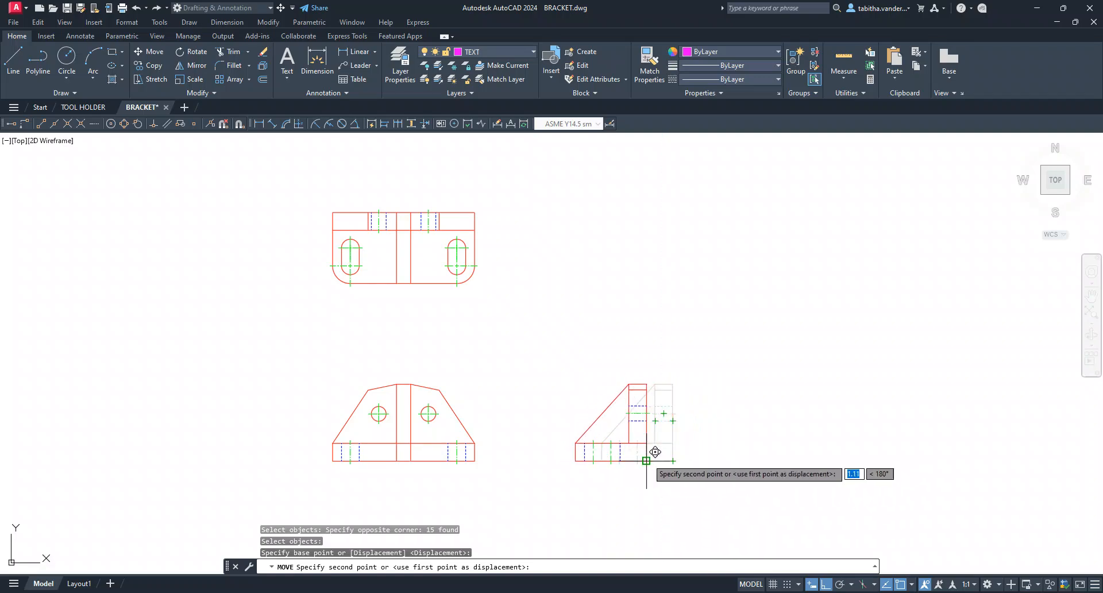
pyautogui.click(678, 459)
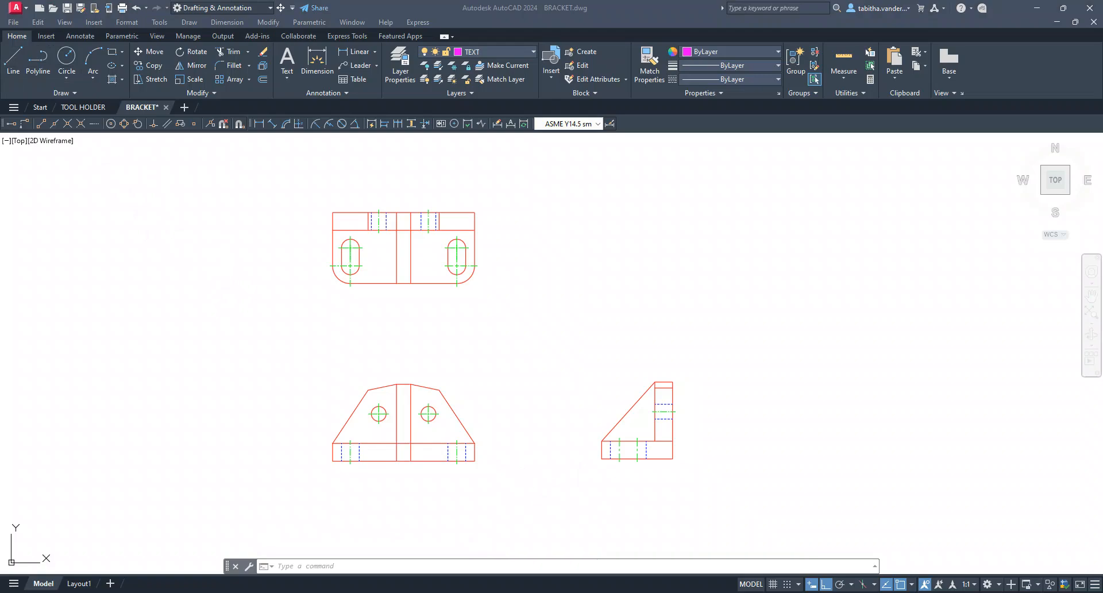
pyautogui.moveTo(206, 536); pyautogui.dragTo(184, 532)
pyautogui.click(217, 532)
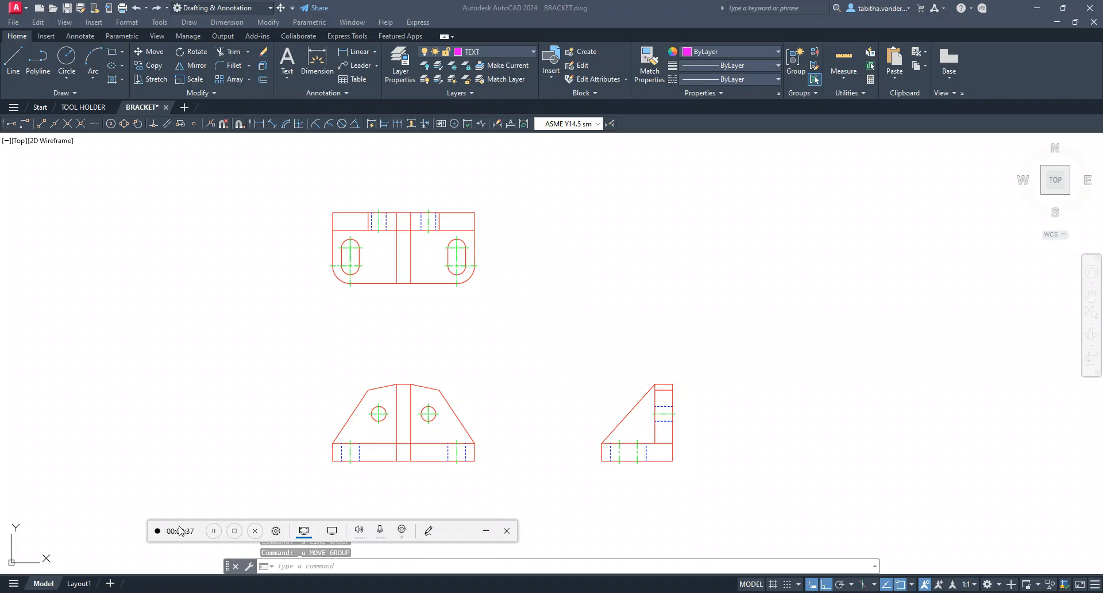
pyautogui.moveTo(182, 530); pyautogui.dragTo(0, 519)
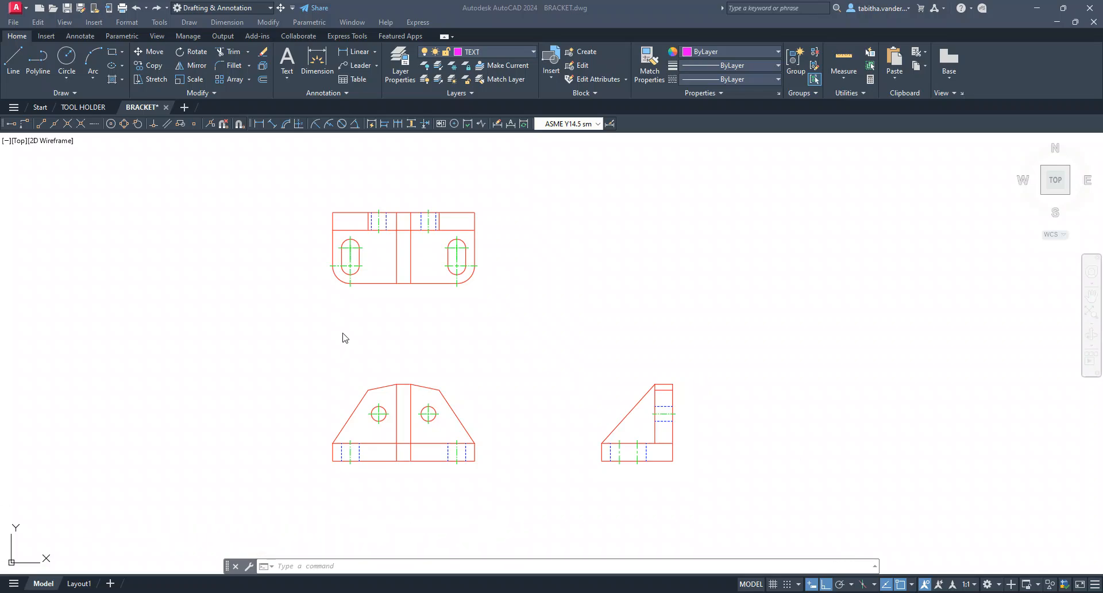
# Move the front and right-side views together a short distance straight down, using the front view's lower-right corner as the base point
pyautogui.click(145, 51)
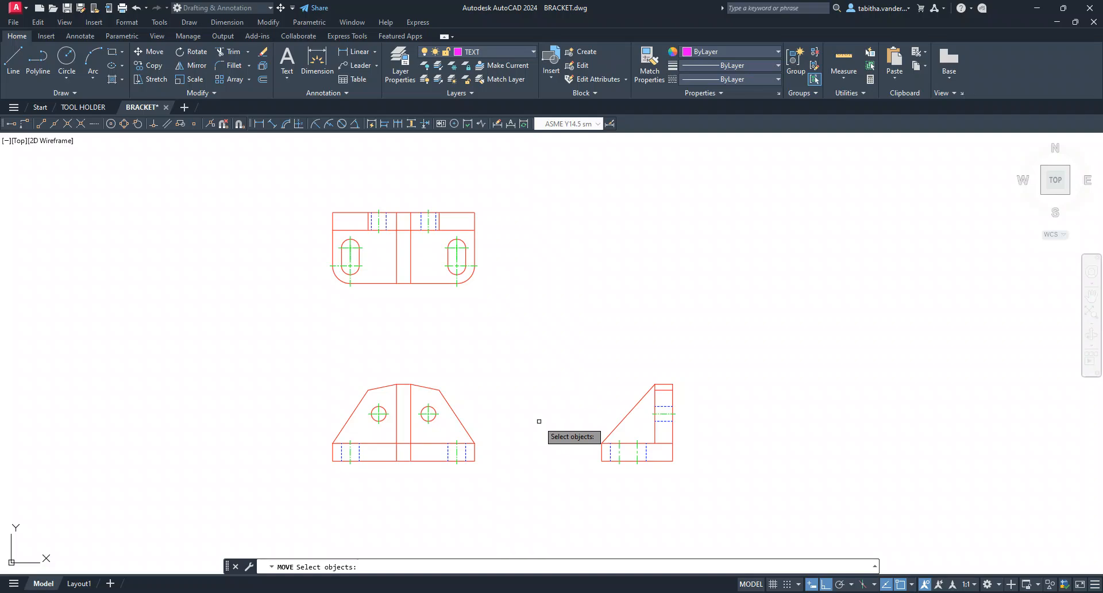
pyautogui.click(705, 488)
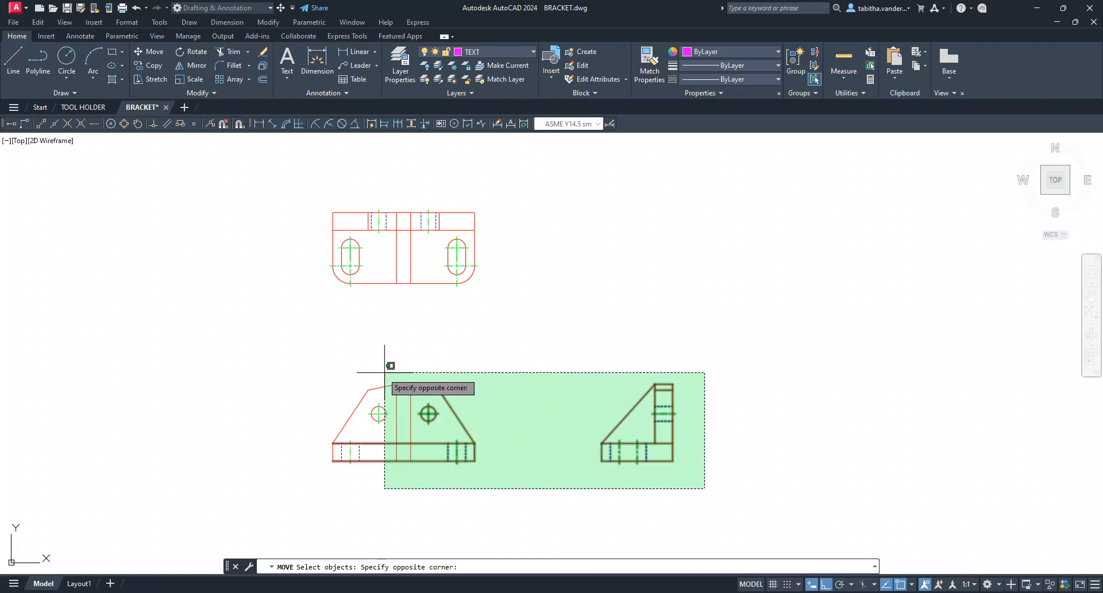
pyautogui.click(303, 361)
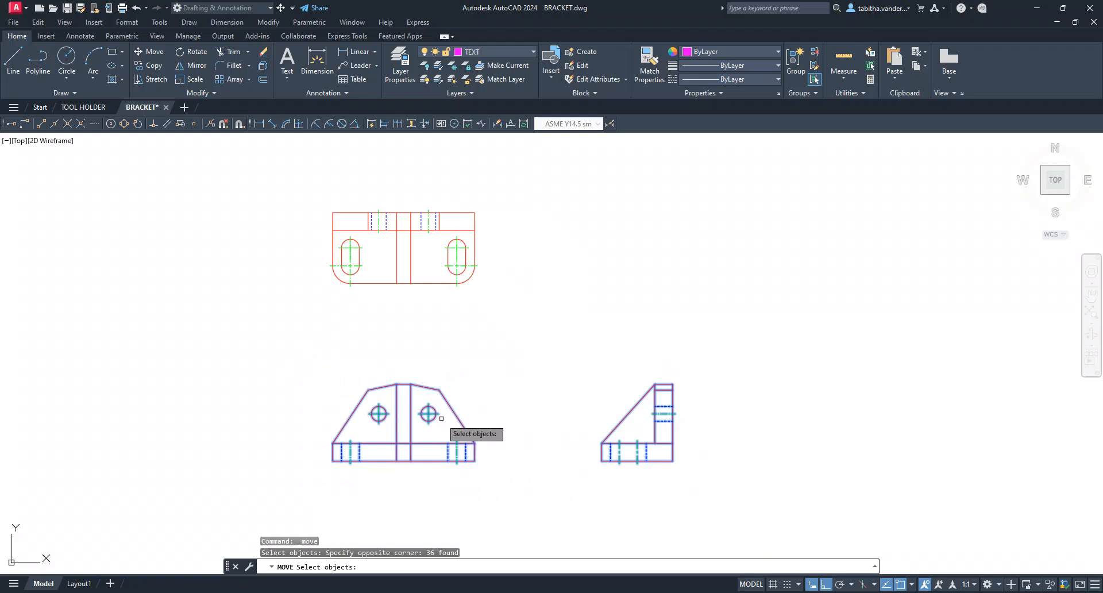
pyautogui.press('Return')
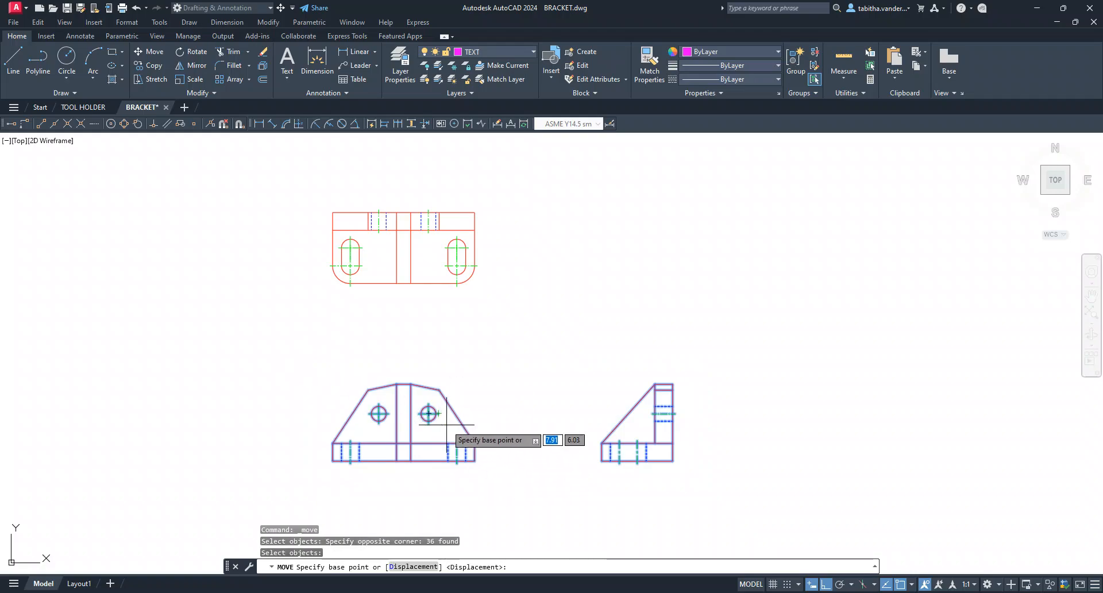
pyautogui.click(474, 460)
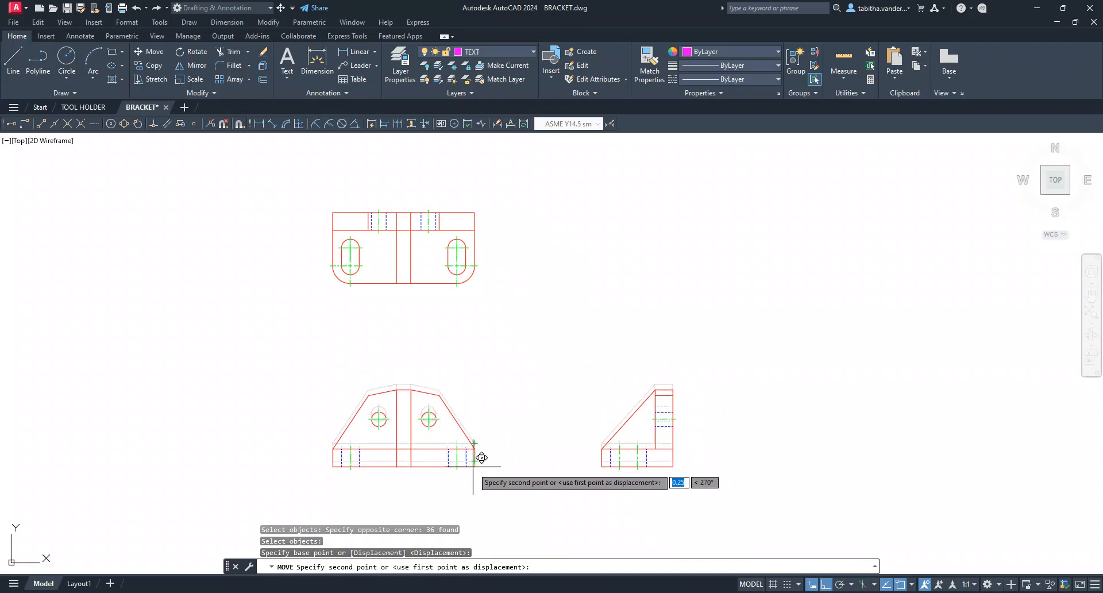
pyautogui.click(477, 460)
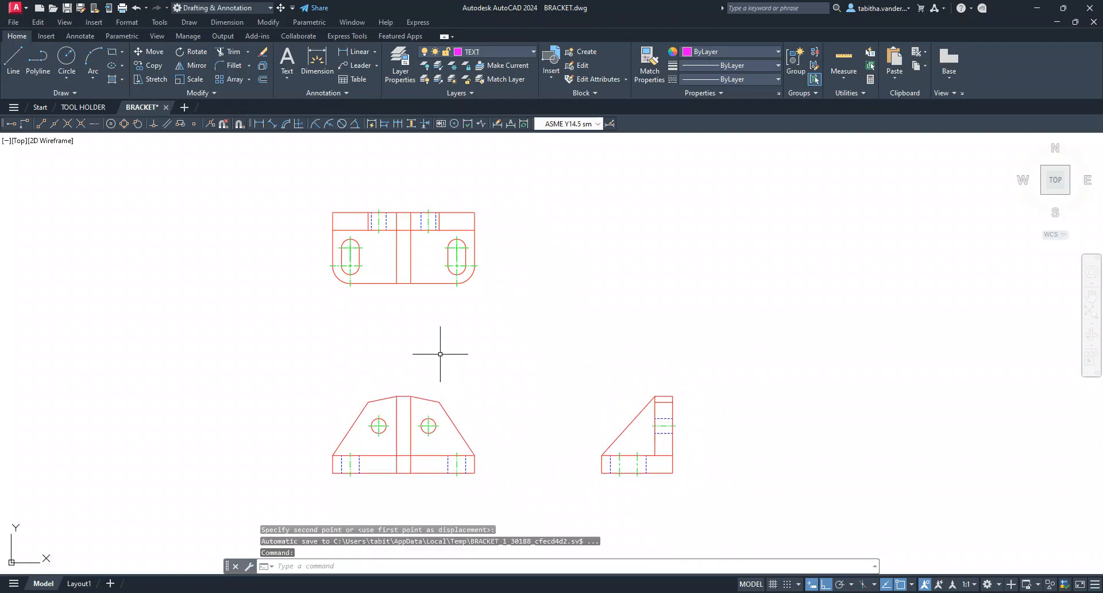
pyautogui.press('Escape')
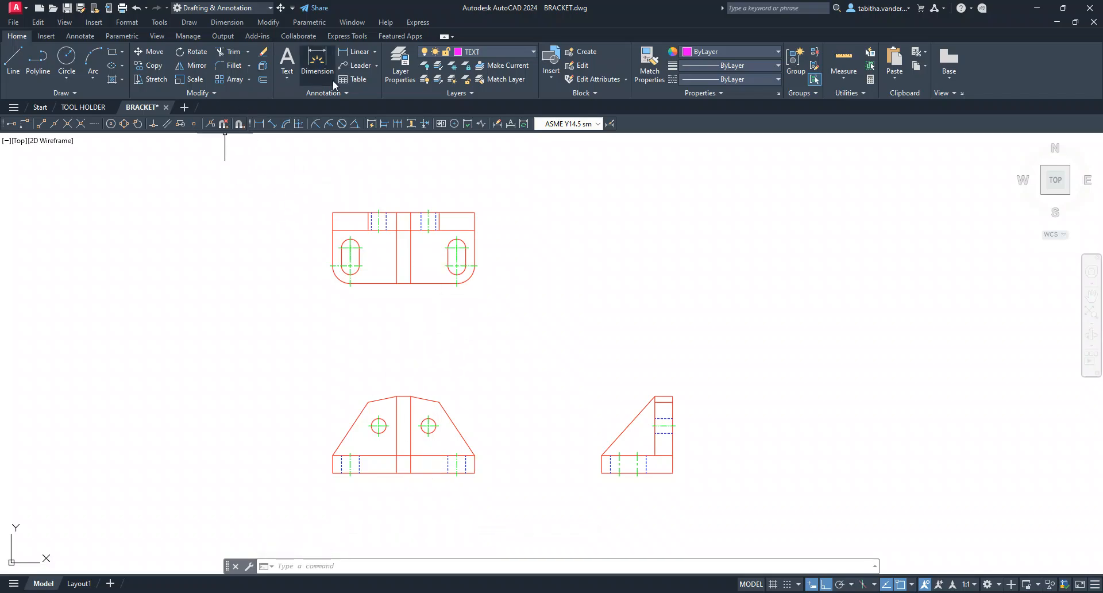
# Move the top and front views together a short distance straight left from the top view's left edge, and save the drawing
pyautogui.click(149, 52)
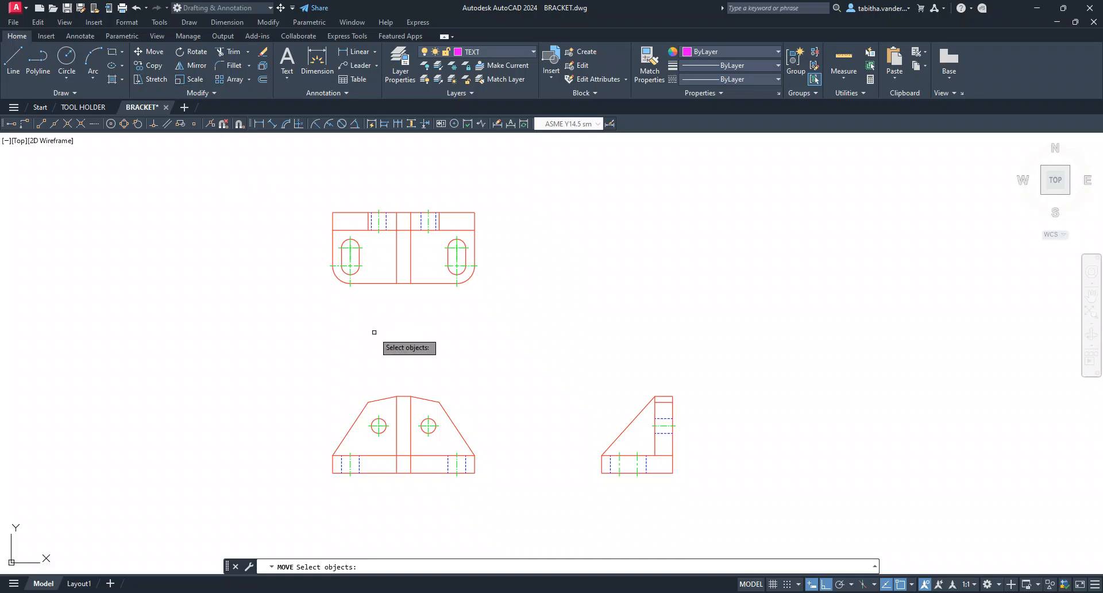
pyautogui.click(283, 192)
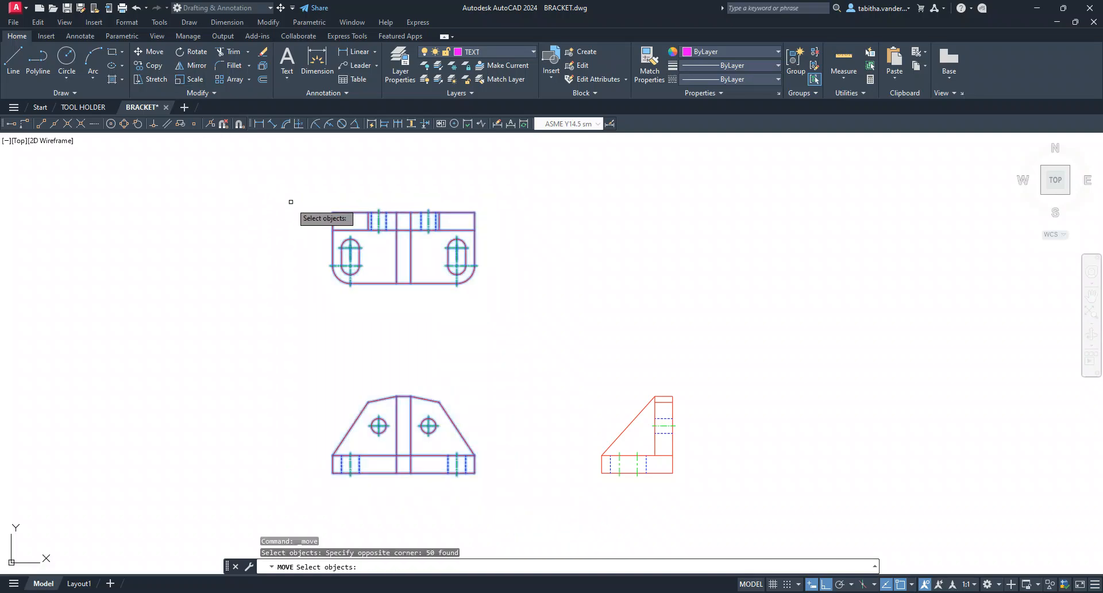
pyautogui.press('Return')
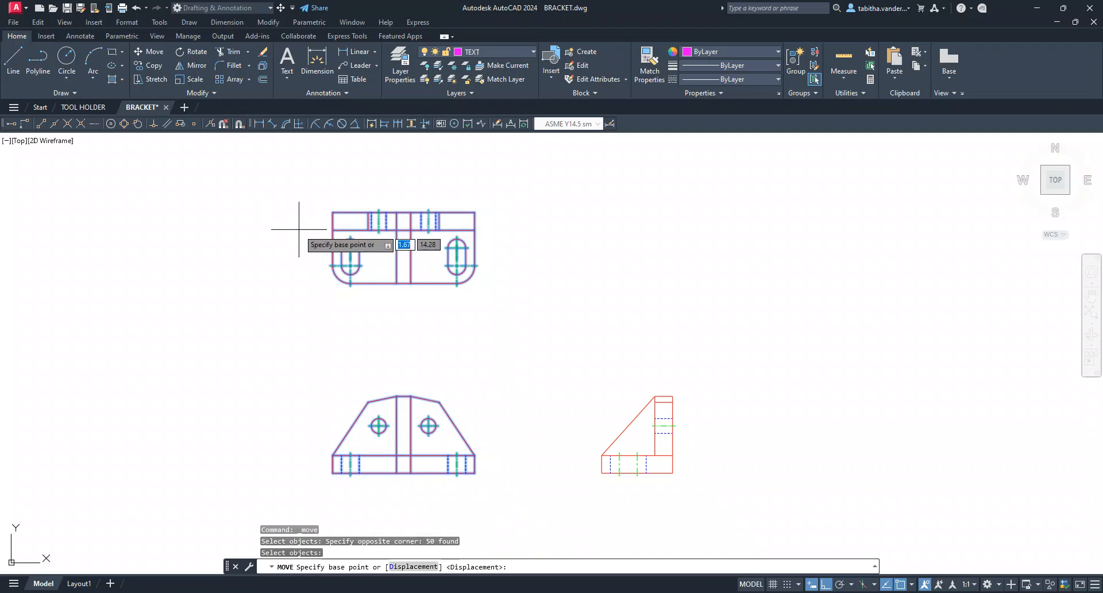
pyautogui.click(333, 230)
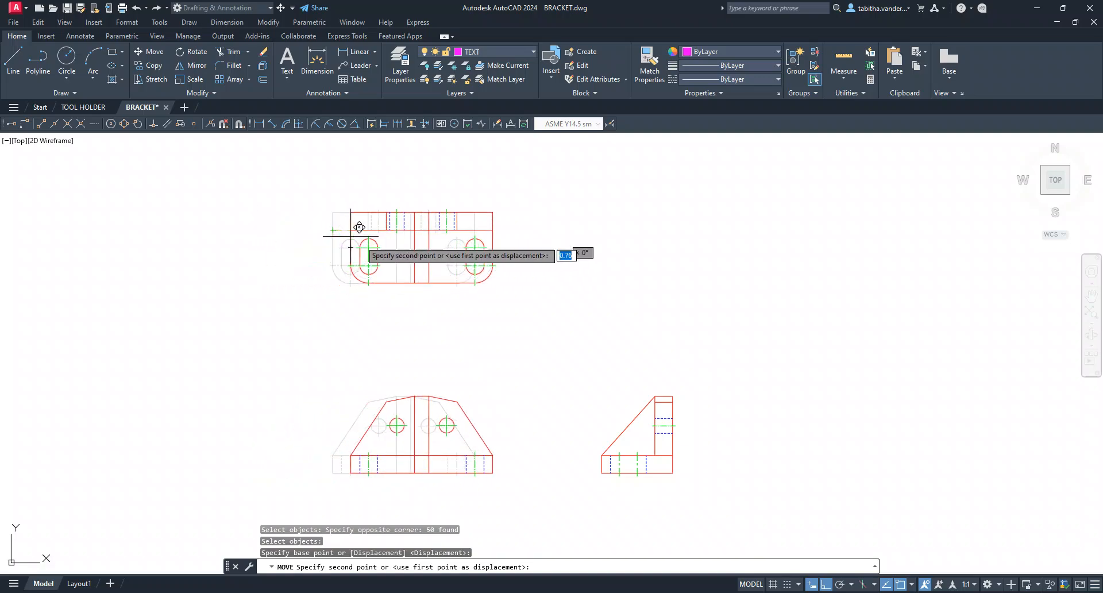
pyautogui.click(319, 231)
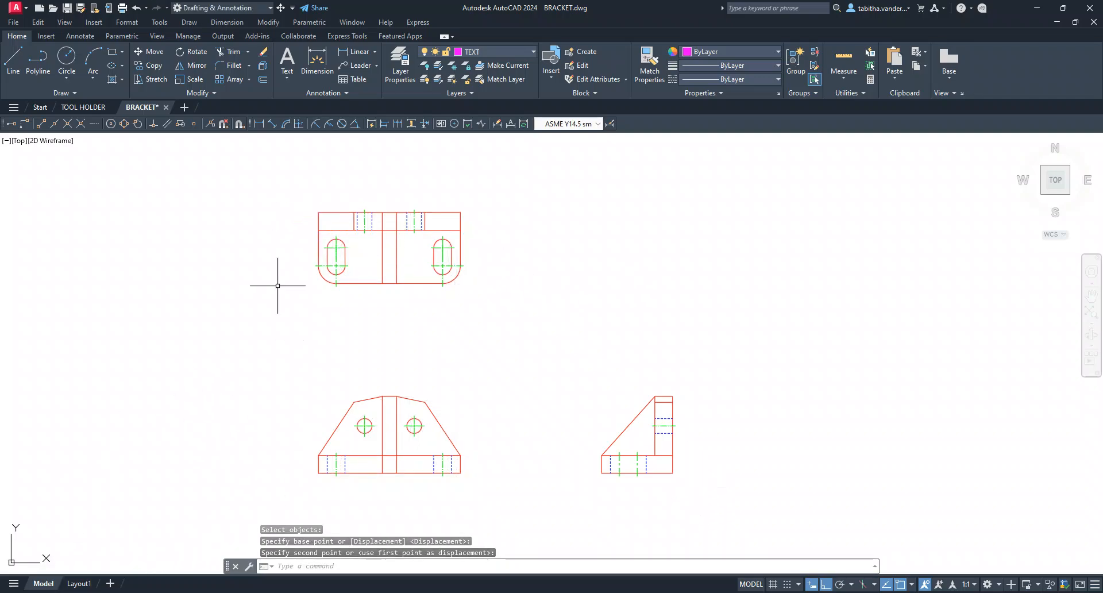
pyautogui.click(64, 8)
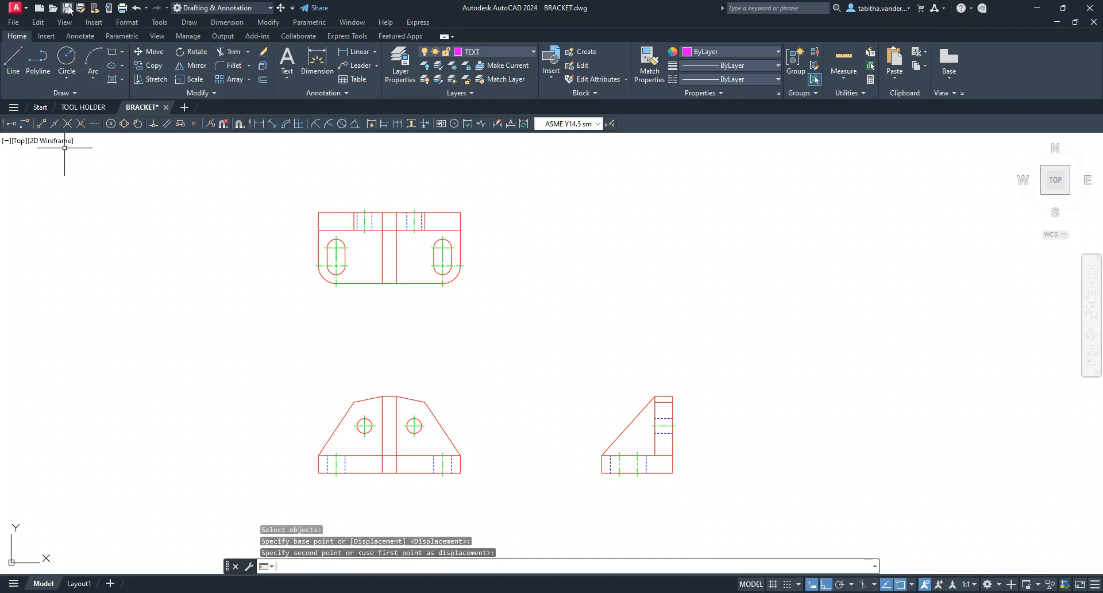
# Check how the three repositioned views fit on the sheet in Layout1, and return to model space
pyautogui.click(78, 584)
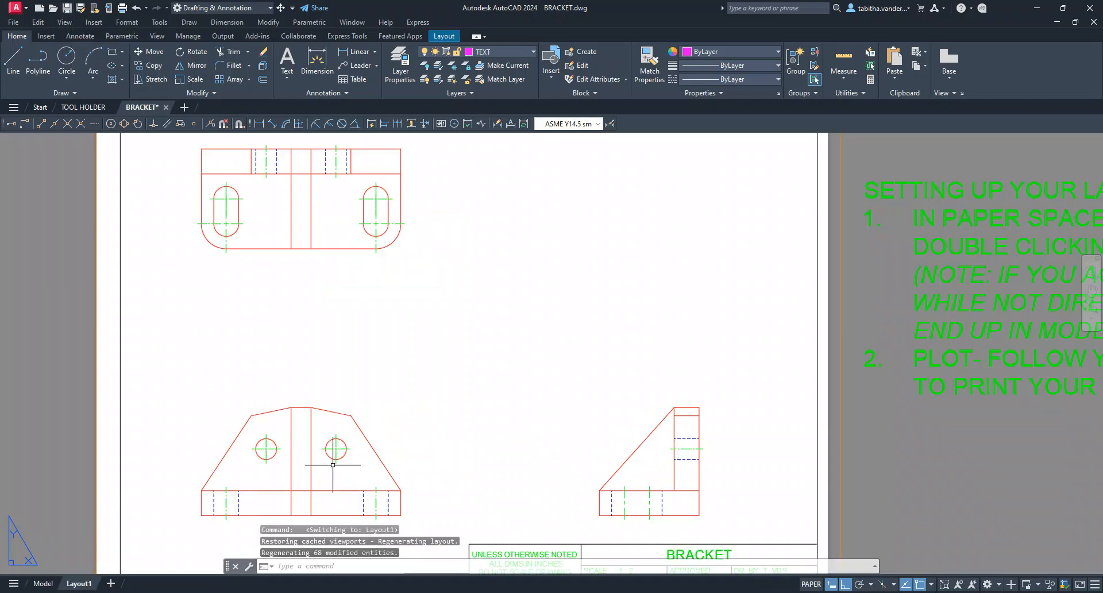
pyautogui.scroll(2, 380, 362)
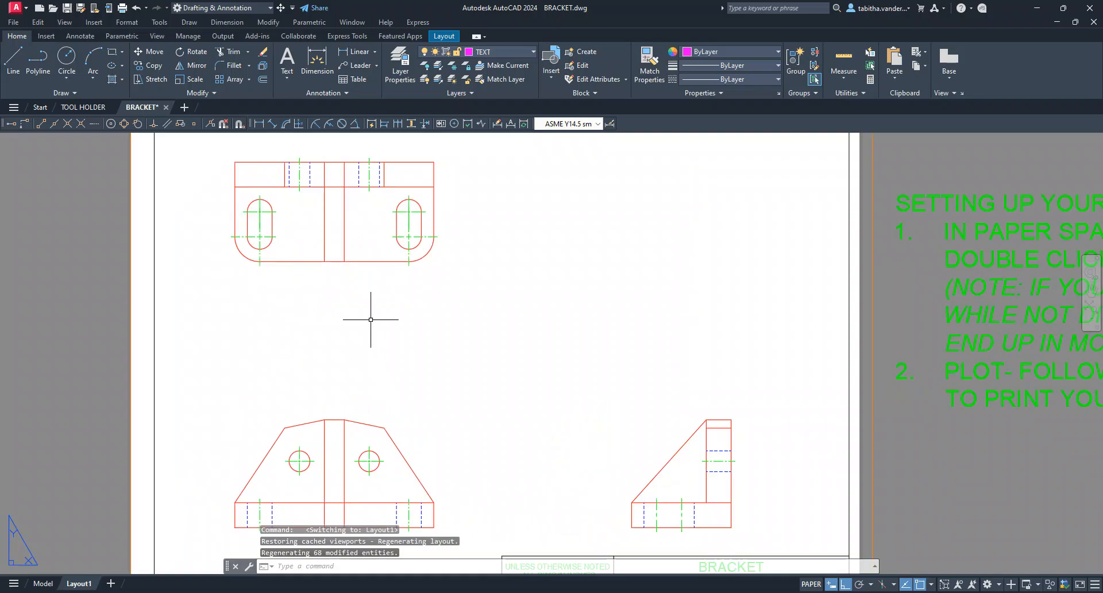
pyautogui.scroll(-2, 398, 291)
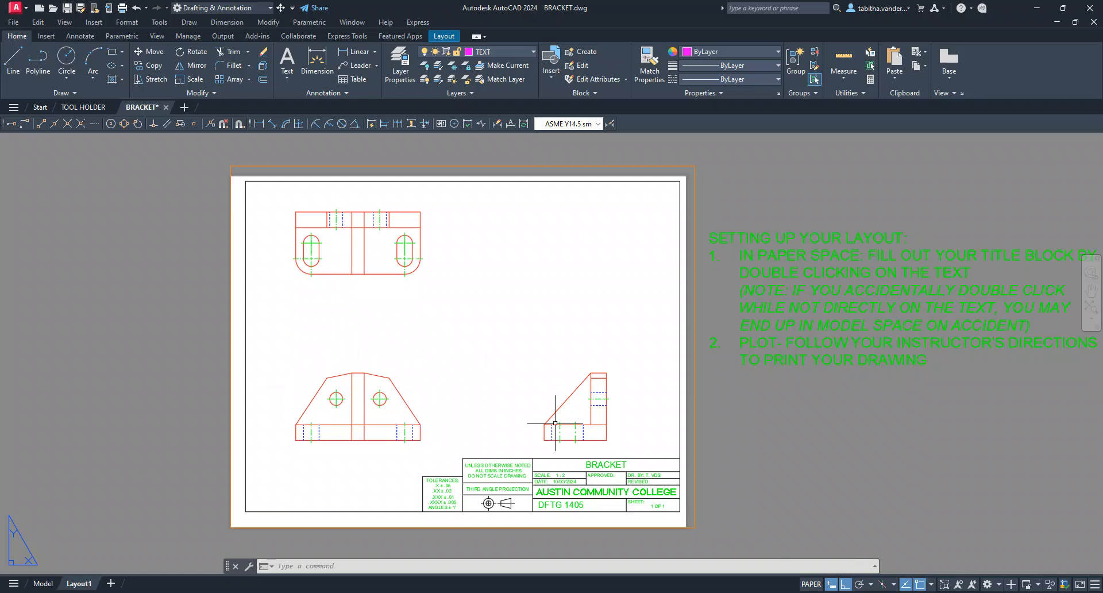
pyautogui.scroll(-2, 410, 376)
pyautogui.scroll(2, 416, 380)
pyautogui.scroll(2, 366, 339)
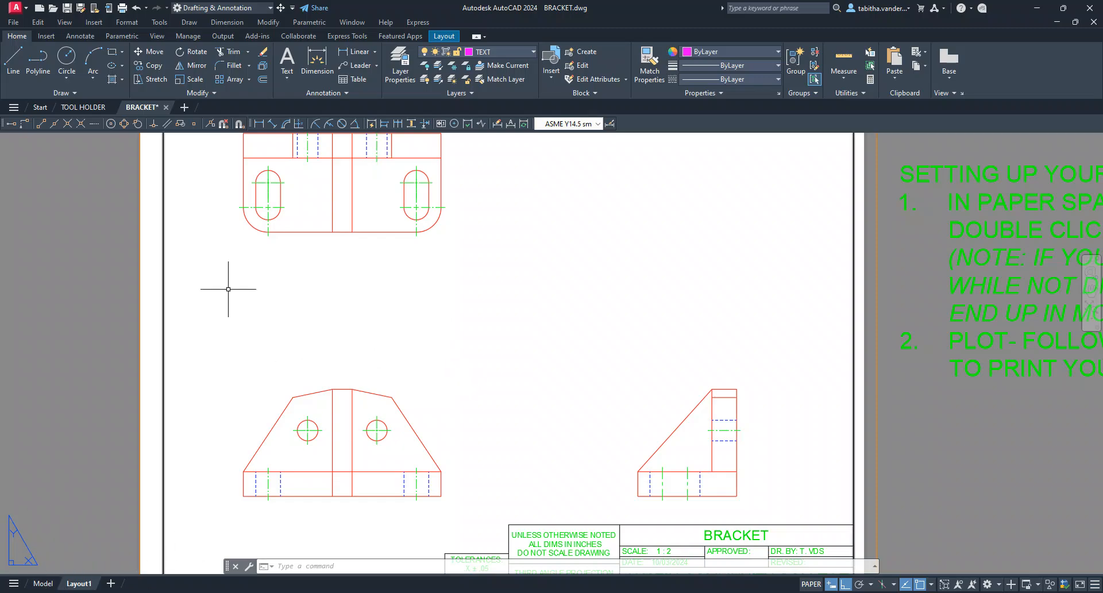
pyautogui.click(51, 584)
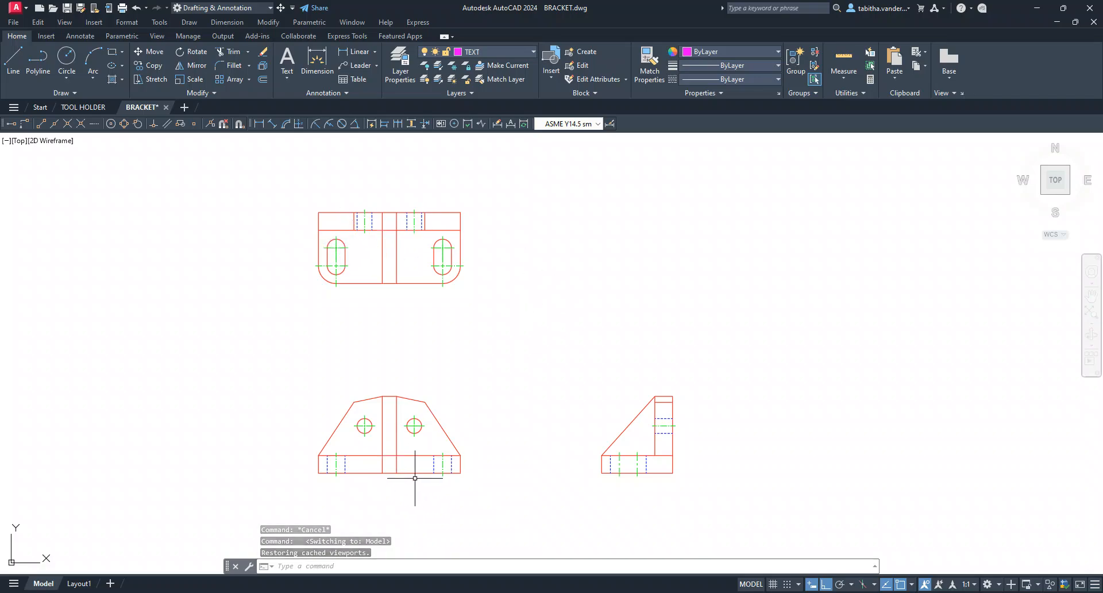
# Place the drawing window beside the annotated bracket sketch in Snipping Tool, with the front view enlarged
pyautogui.scroll(-1, 436, 441)
pyautogui.scroll(7, 436, 440)
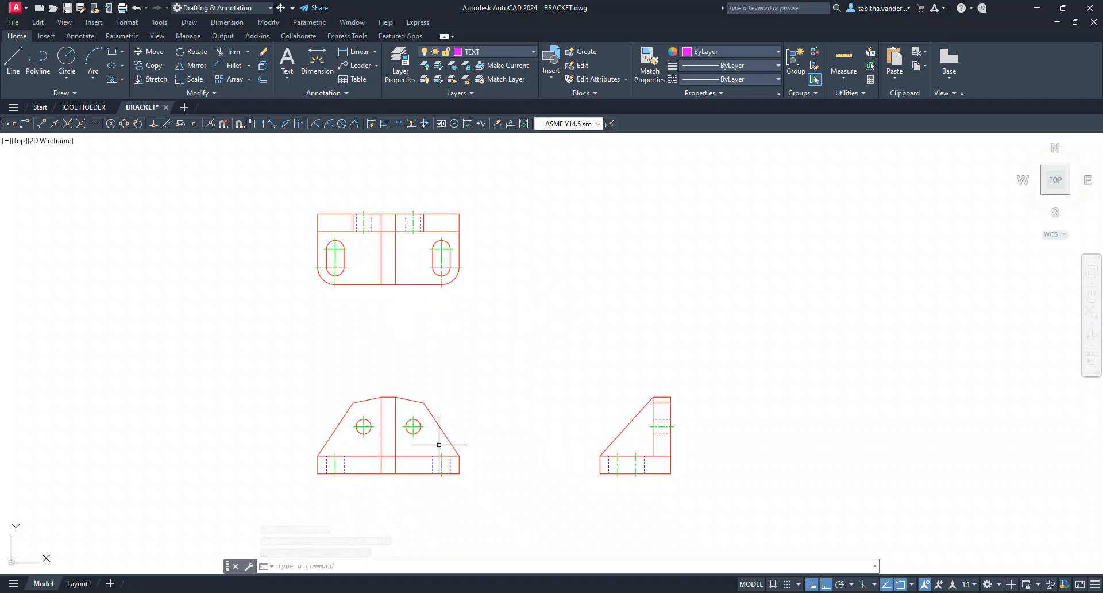
pyautogui.scroll(-4, 427, 440)
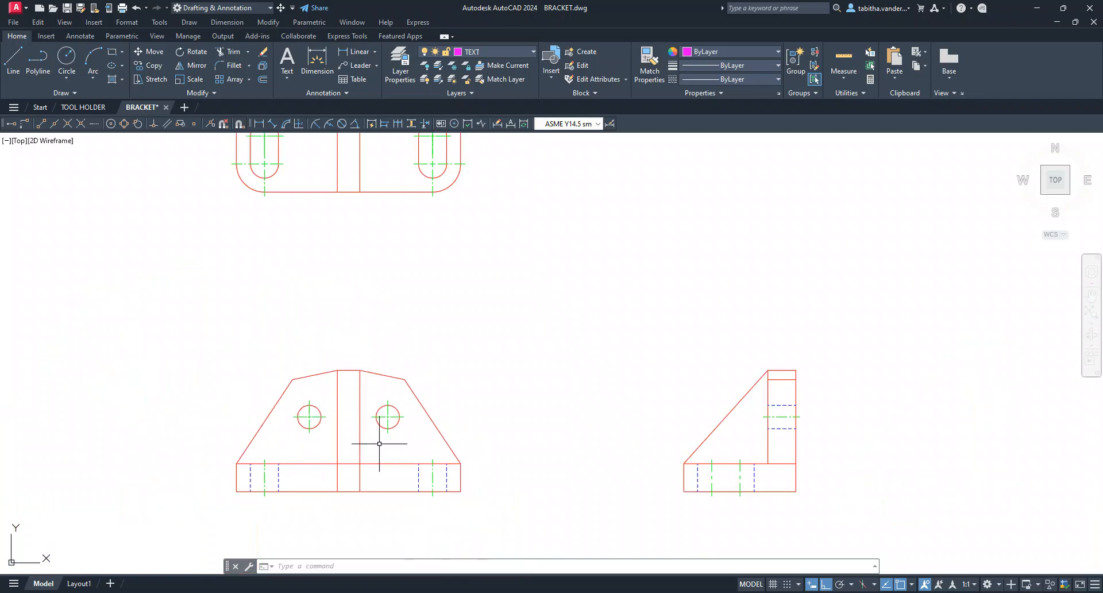
pyautogui.moveTo(379, 443); pyautogui.dragTo(450, 407, button='middle')
pyautogui.scroll(2, 403, 421)
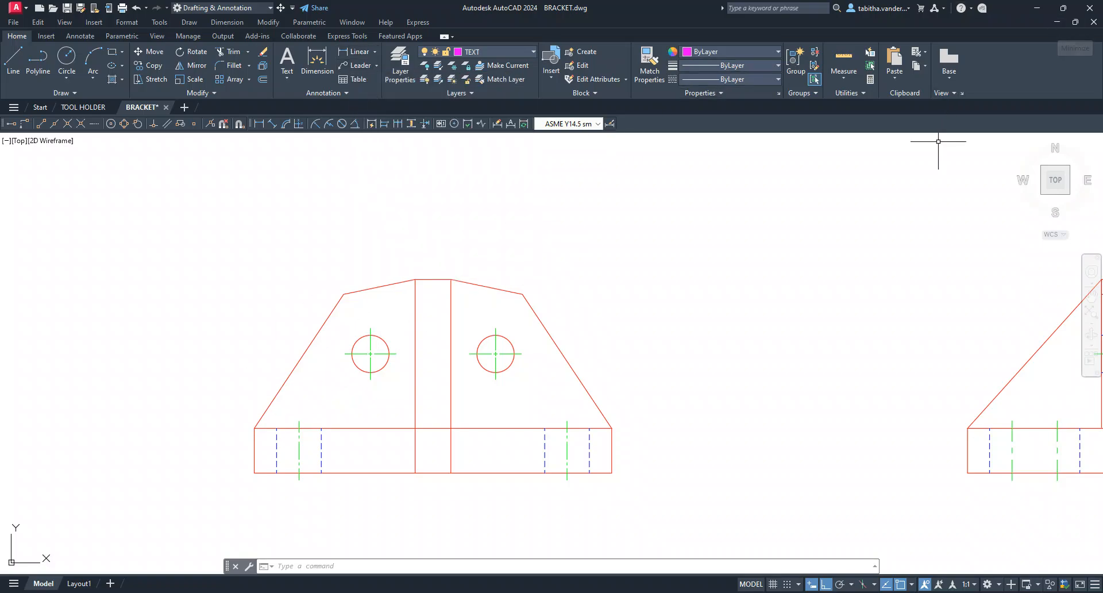
pyautogui.click(866, 241)
pyautogui.press('super')
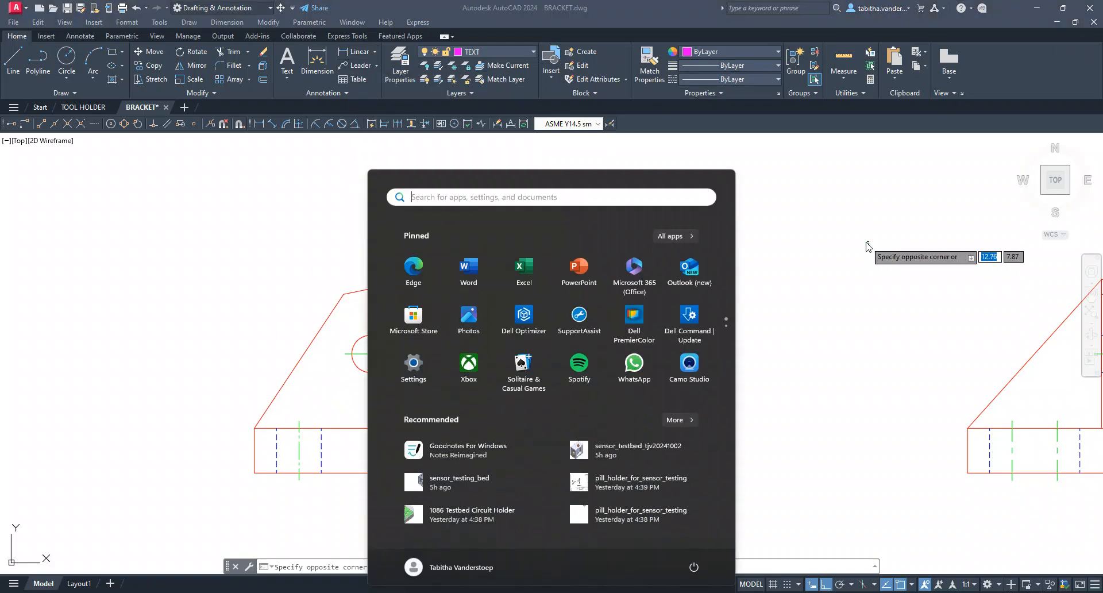
pyautogui.press('super')
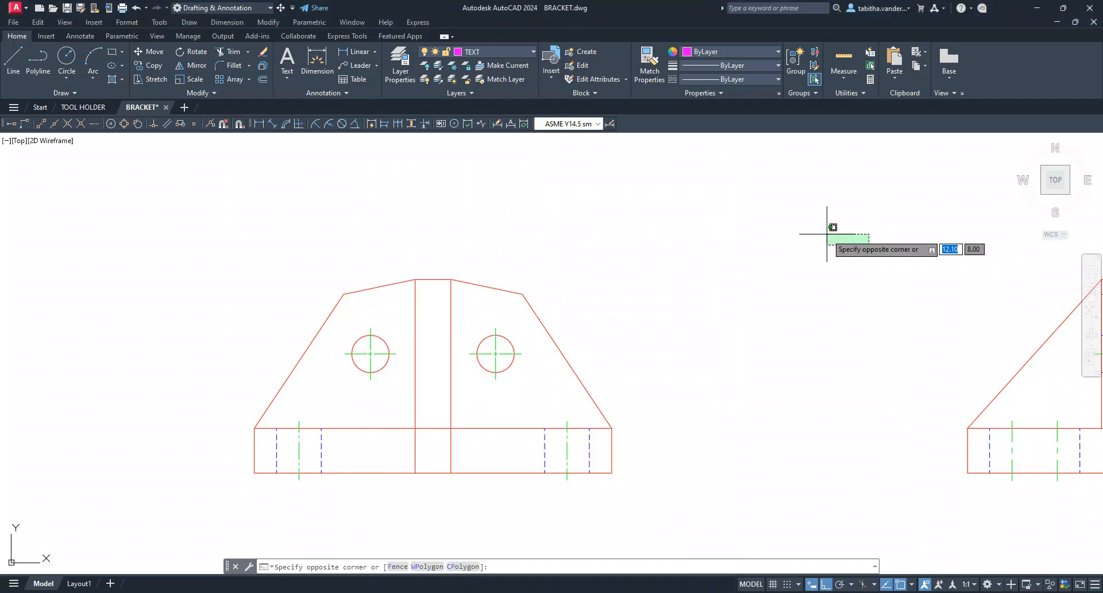
pyautogui.press('super+Right')
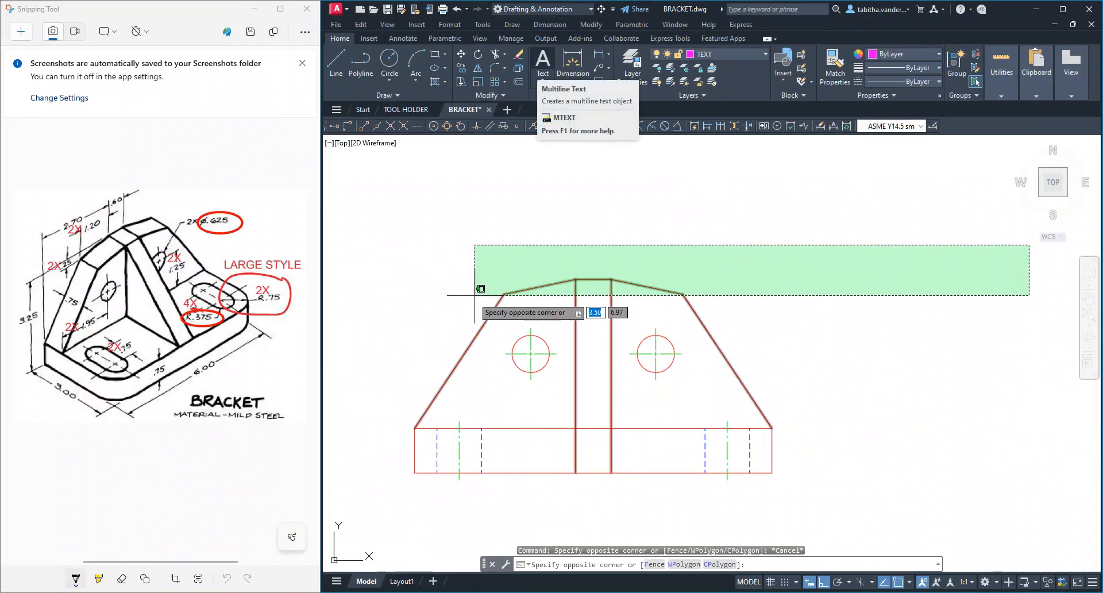
pyautogui.click(579, 247)
pyautogui.press('Escape')
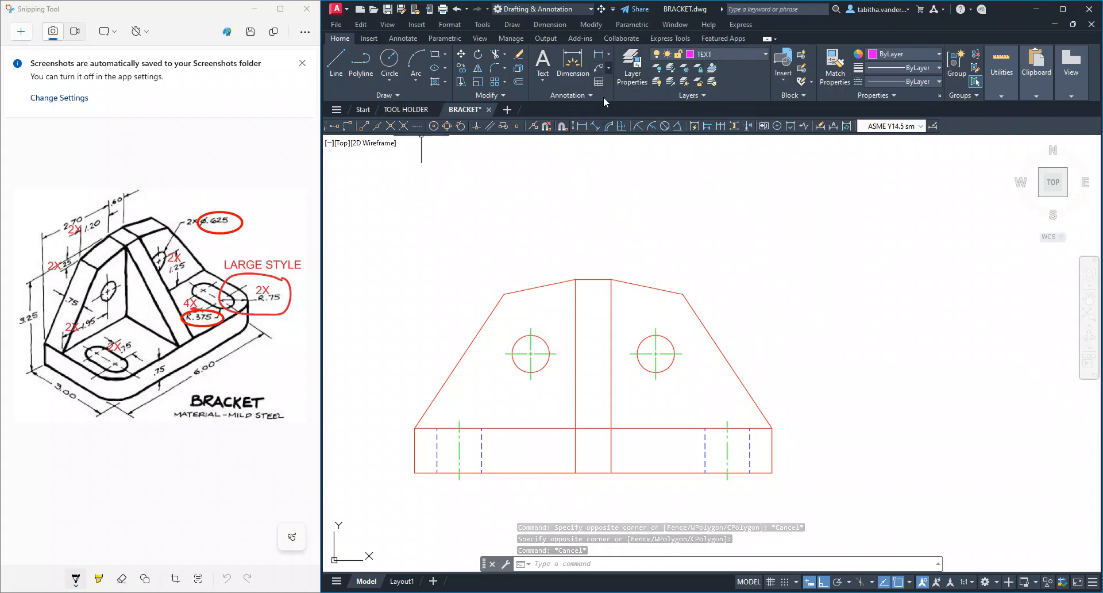
# Try a horizontal linear dimension across the full width of the front view's base, placed above the view
pyautogui.click(608, 56)
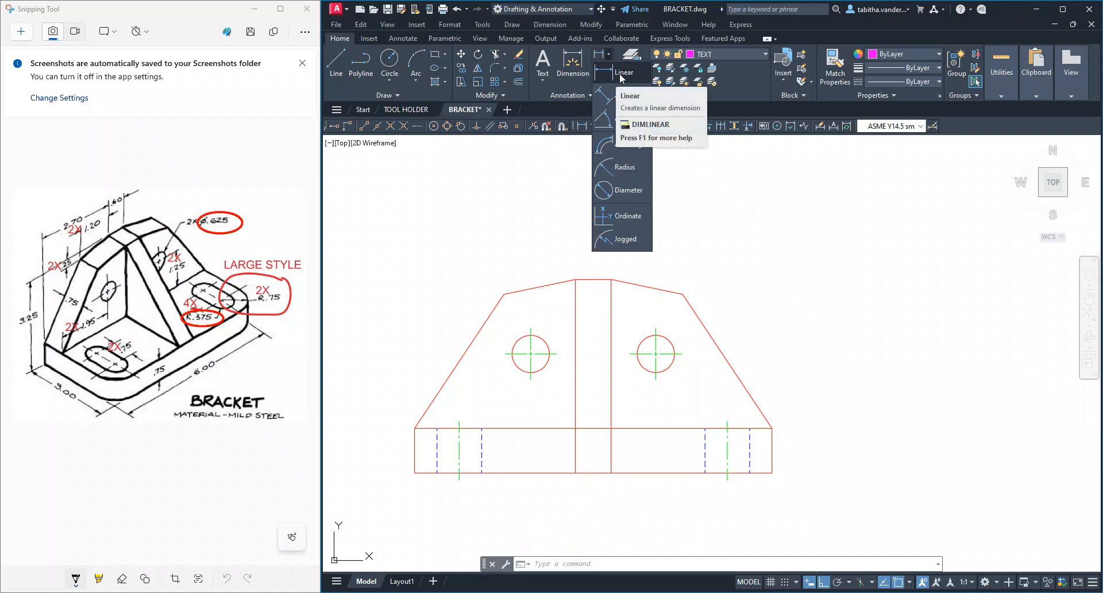
pyautogui.click(622, 75)
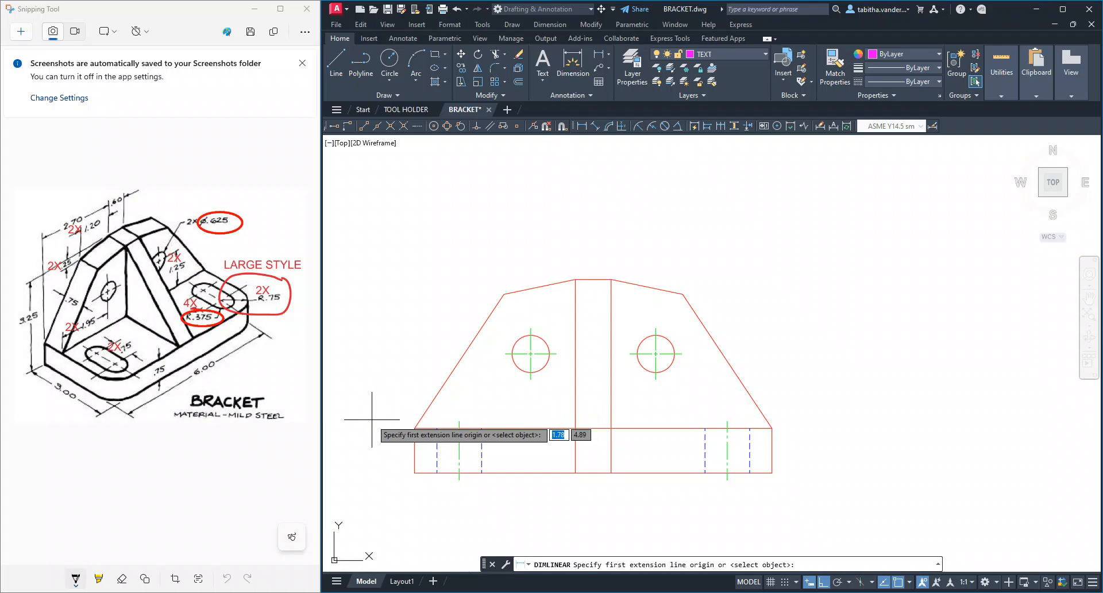
pyautogui.click(415, 428)
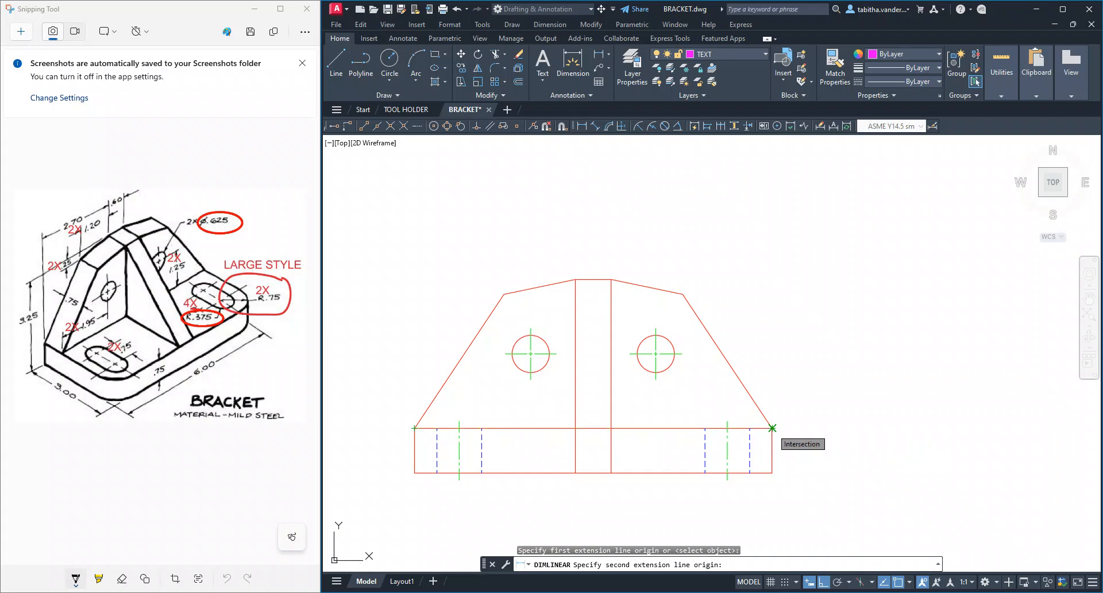
pyautogui.click(772, 428)
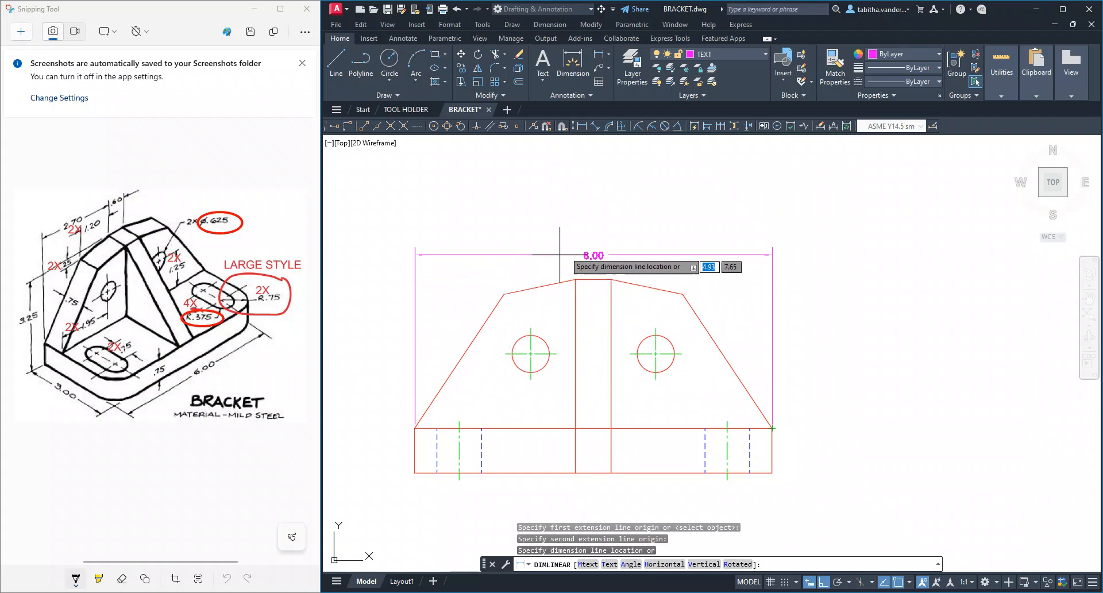
pyautogui.click(591, 204)
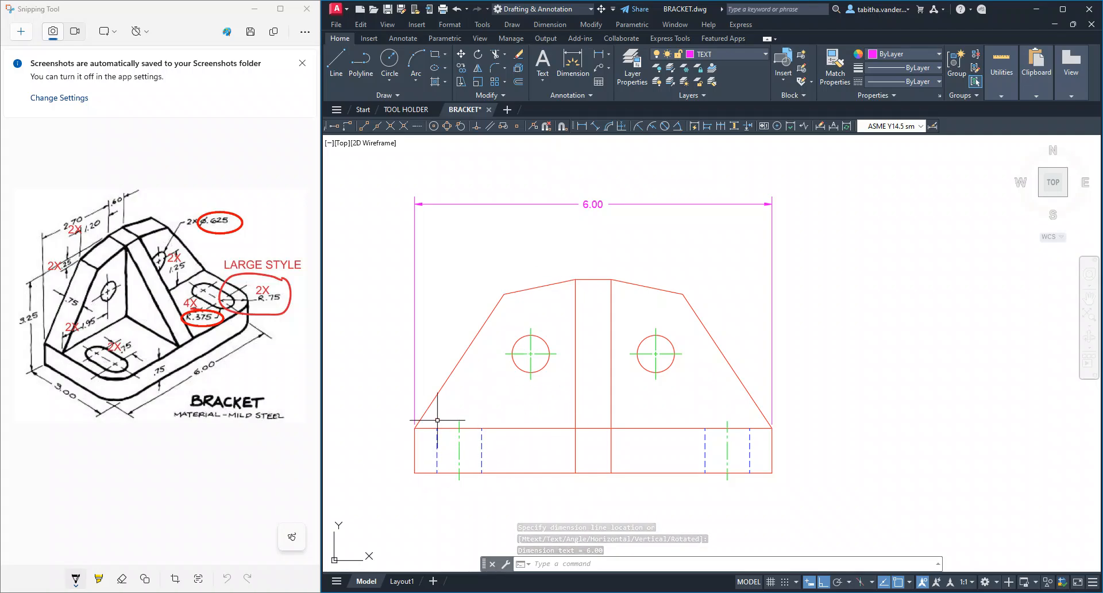
# Inspect the extension line gap at the base's upper corner and delete the overall-width dimension above the front view
pyautogui.scroll(8, 428, 435)
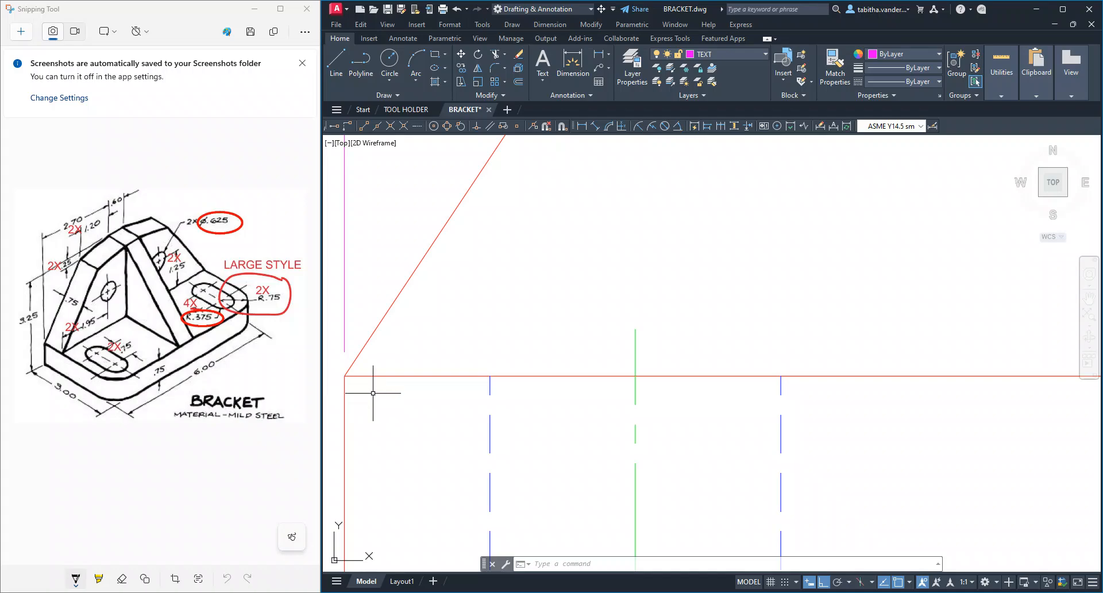
pyautogui.scroll(-5, 373, 393)
pyautogui.scroll(4, 596, 370)
pyautogui.scroll(-1, 518, 419)
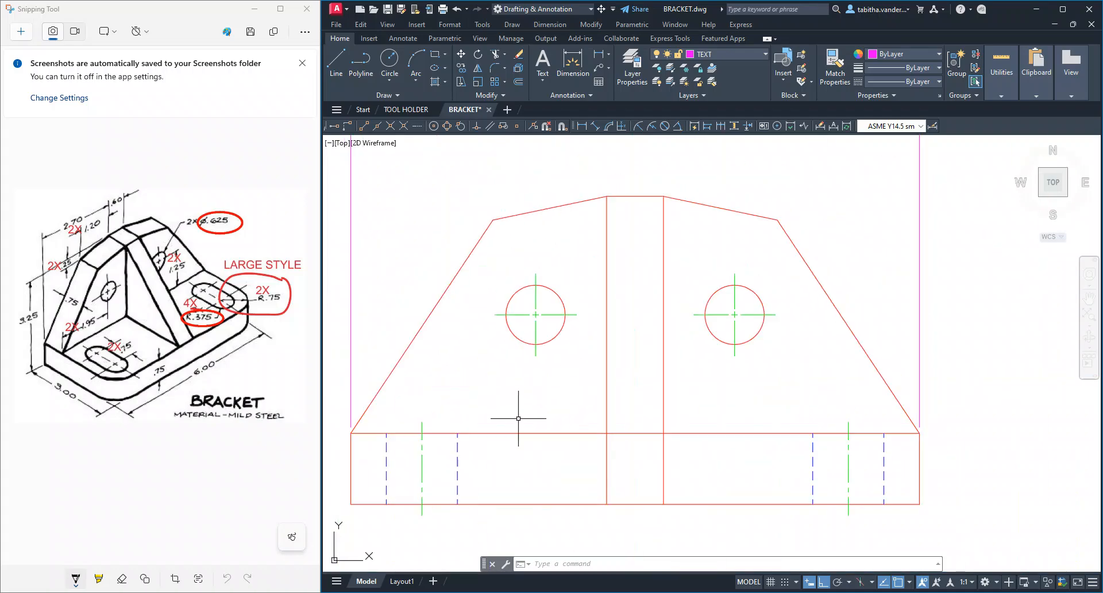
pyautogui.scroll(-4, 360, 425)
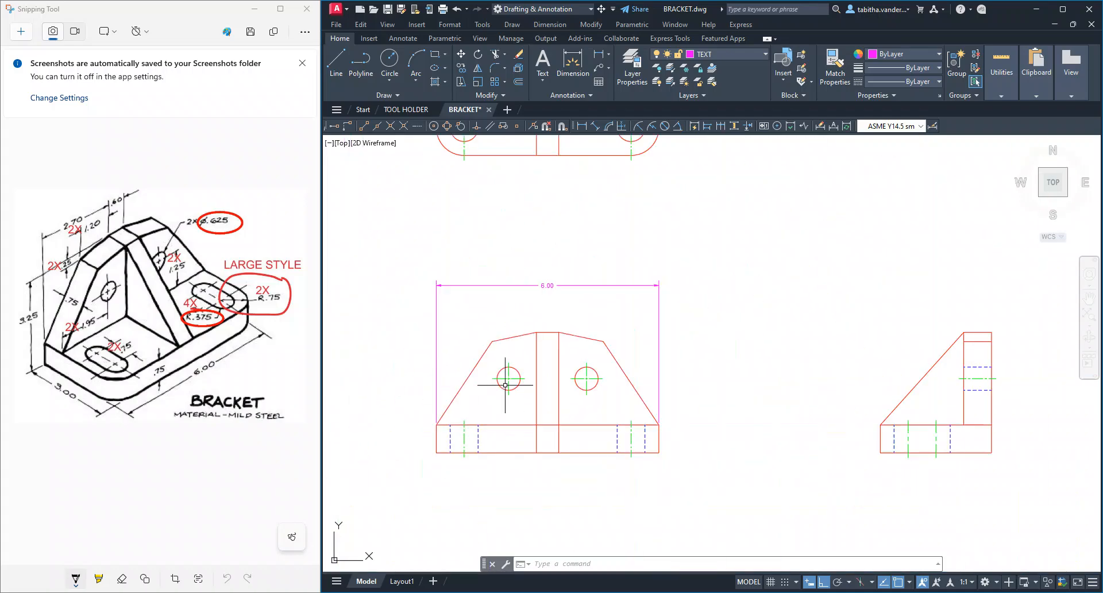
pyautogui.click(548, 285)
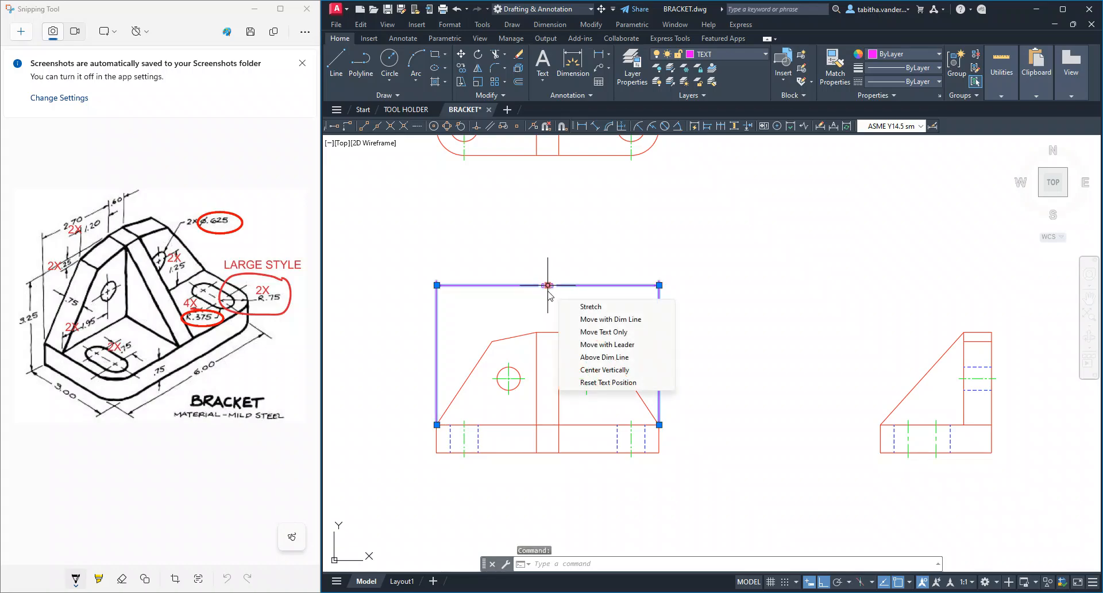
pyautogui.press('Delete')
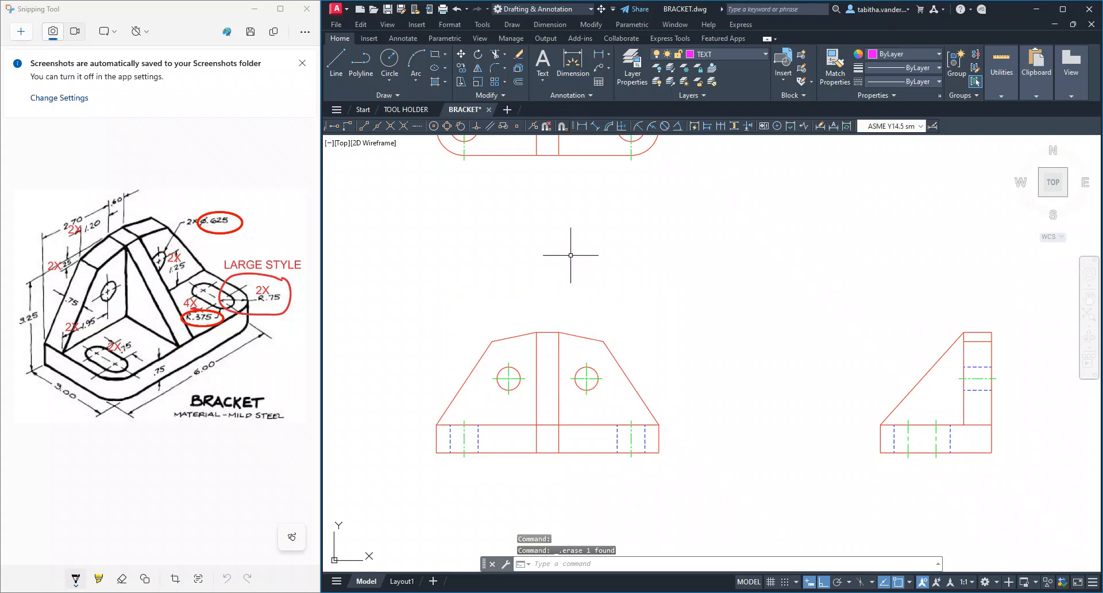
# Try a horizontal linear dimension between the lower corners of the front view's base, placed above the view
pyautogui.click(598, 54)
pyautogui.scroll(3, 500, 422)
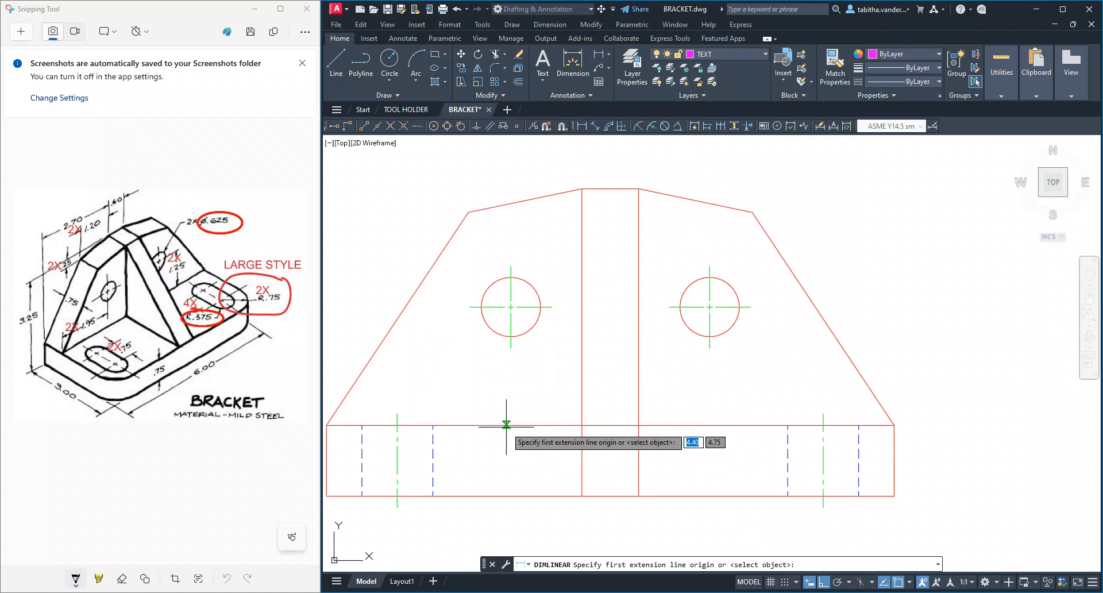
pyautogui.scroll(1, 460, 379)
pyautogui.moveTo(460, 378); pyautogui.dragTo(532, 402, button='middle')
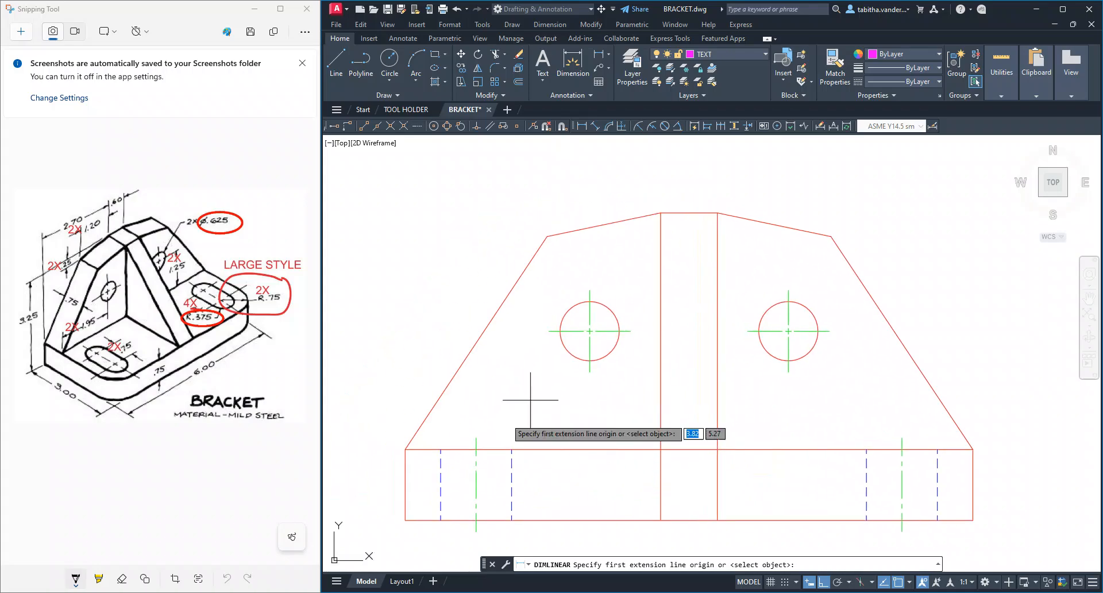
pyautogui.click(406, 520)
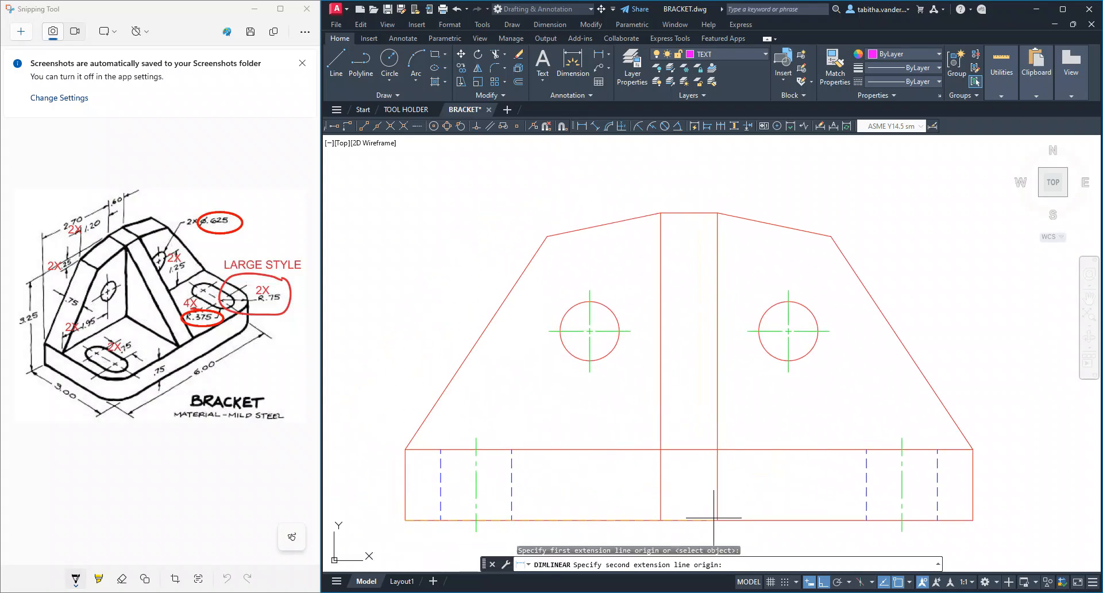
pyautogui.click(972, 520)
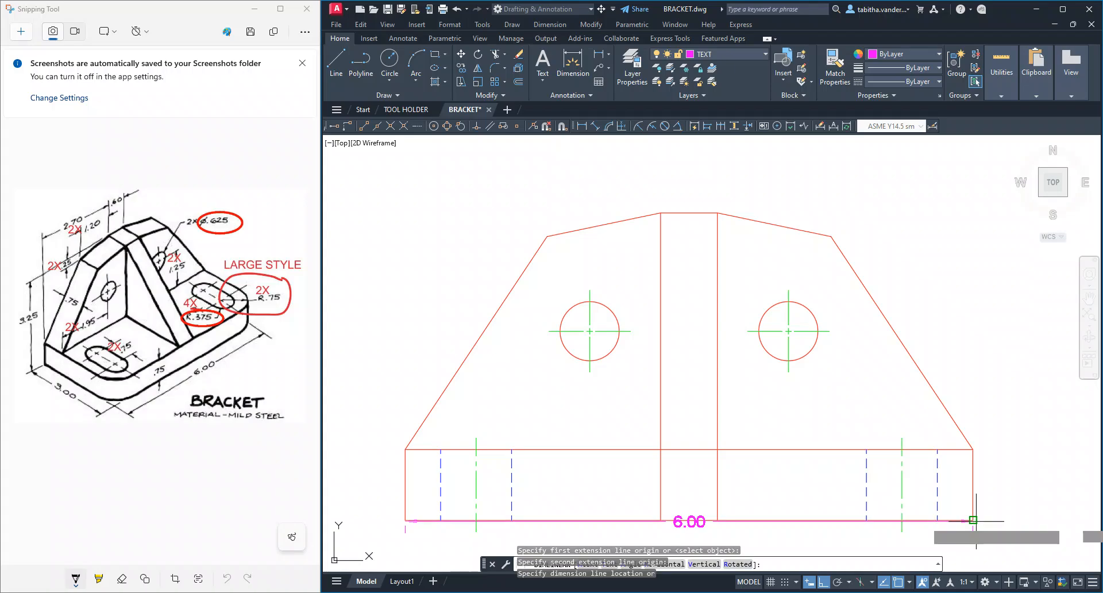
pyautogui.click(694, 155)
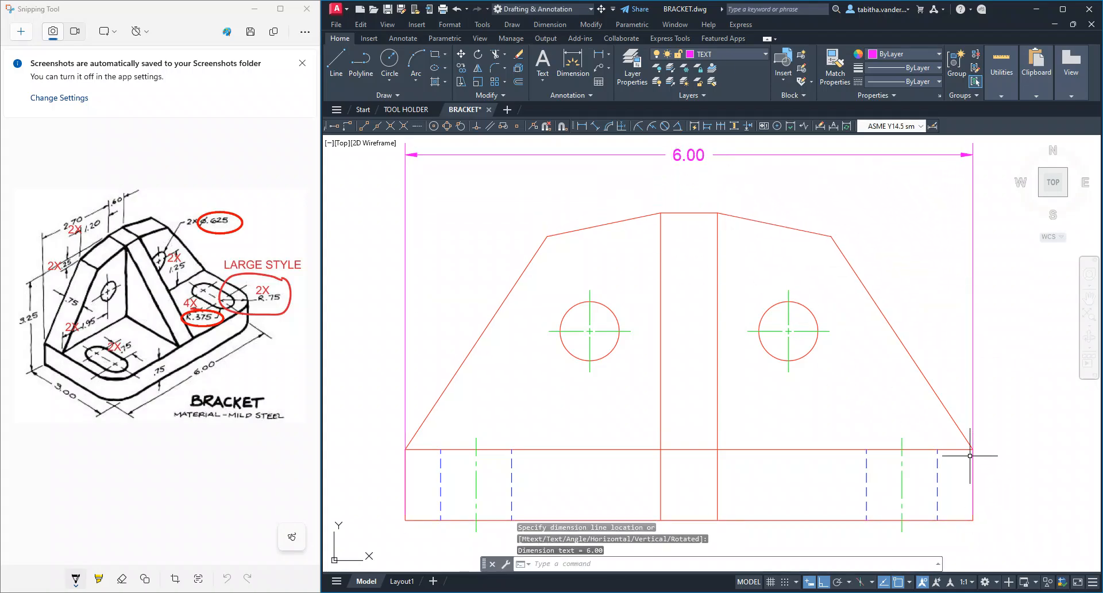
# Inspect the extension line where it overlaps the base's edge, and delete the width dimension taken from the lower corners
pyautogui.scroll(5, 969, 455)
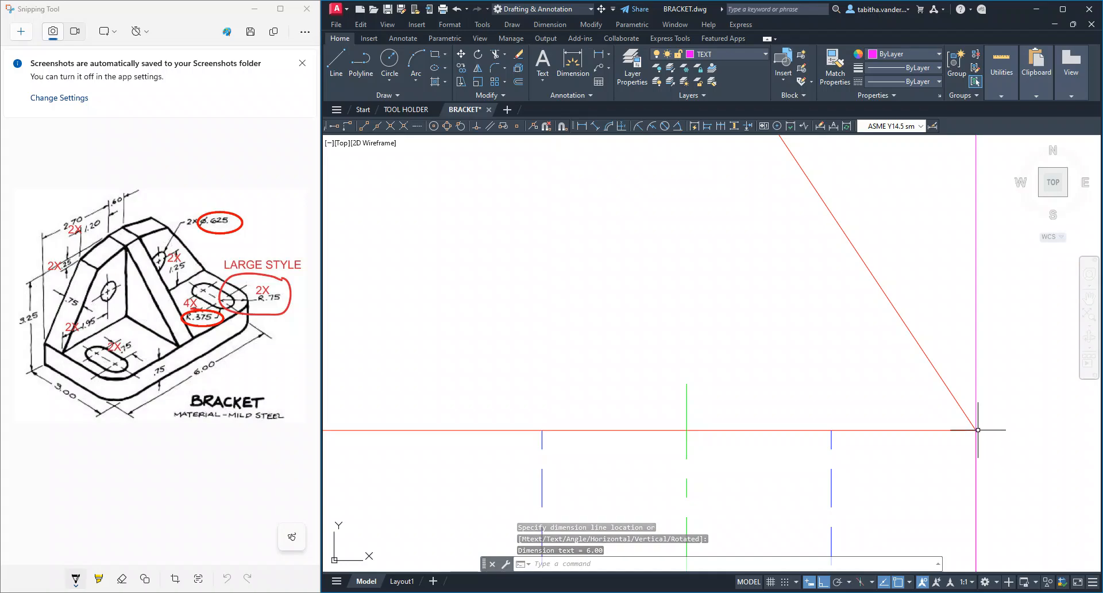
pyautogui.scroll(-7, 970, 472)
pyautogui.moveTo(874, 466); pyautogui.dragTo(735, 424, button='middle')
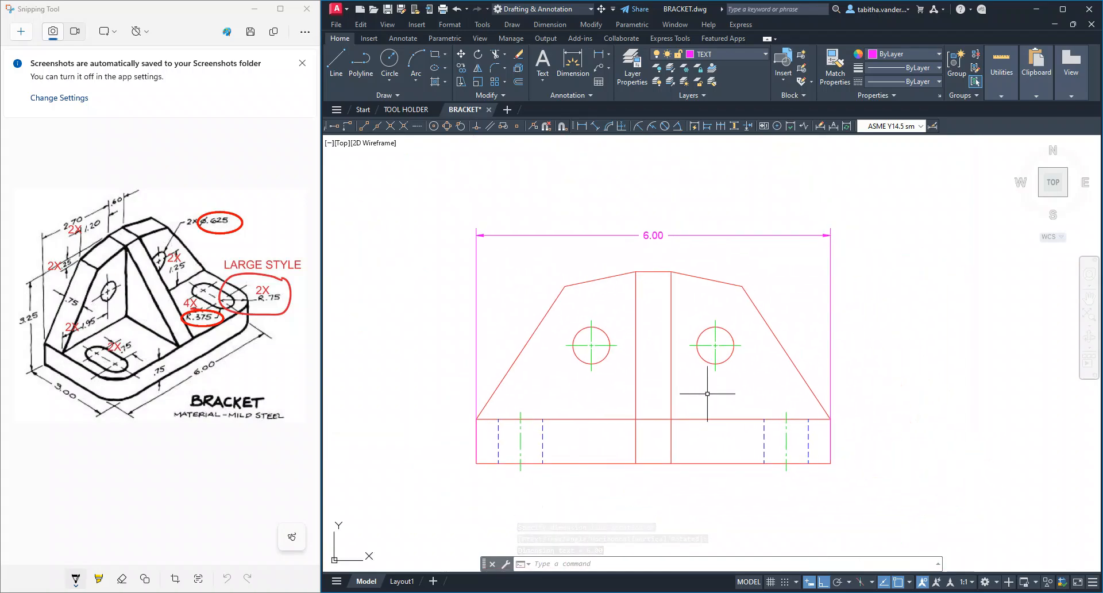
pyautogui.scroll(-2, 702, 390)
pyautogui.scroll(2, 672, 368)
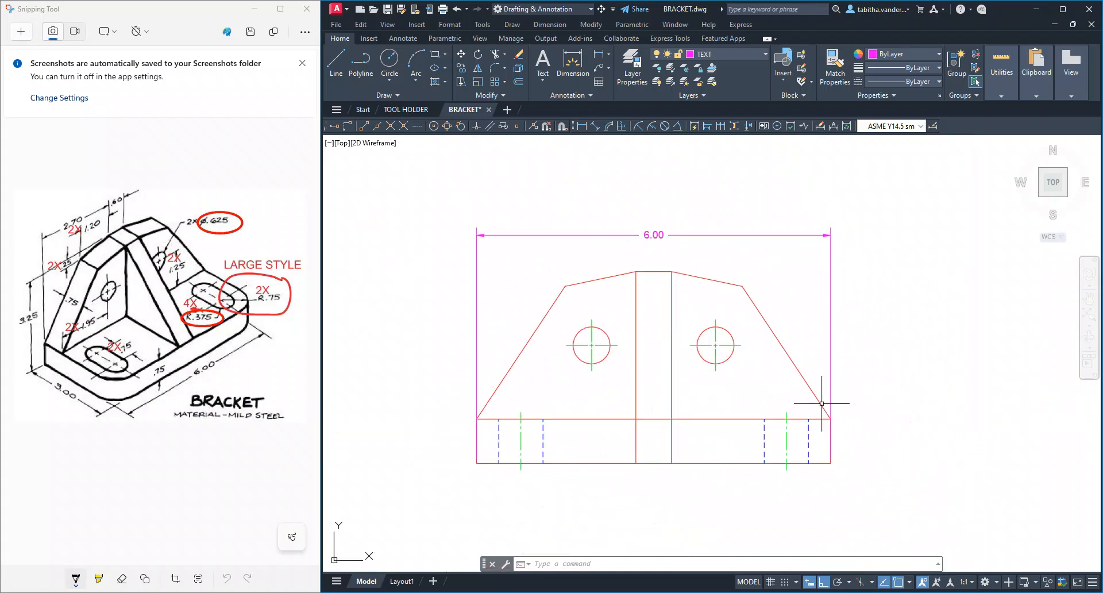
pyautogui.click(648, 236)
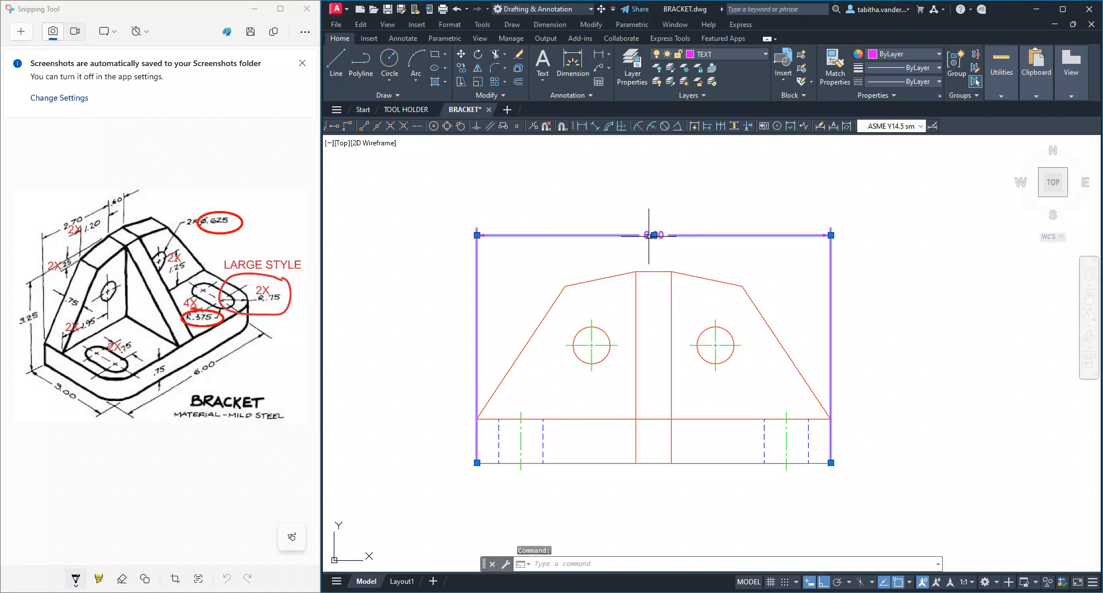
pyautogui.press('Delete')
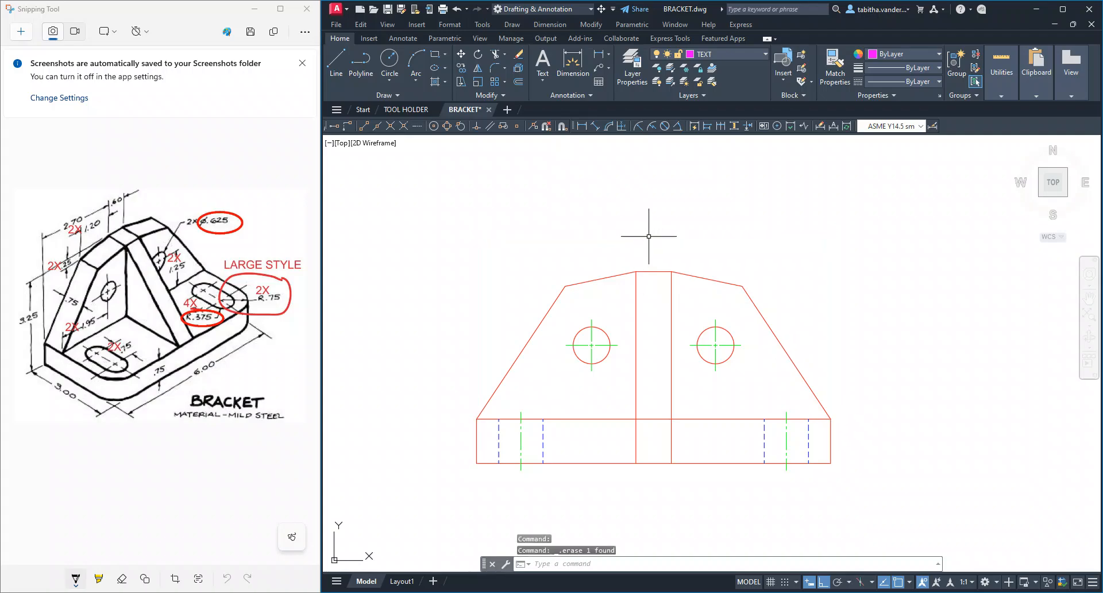
# Dimension the front view's overall width between the base's upper corners, with the dimension line well above the view
pyautogui.click(599, 54)
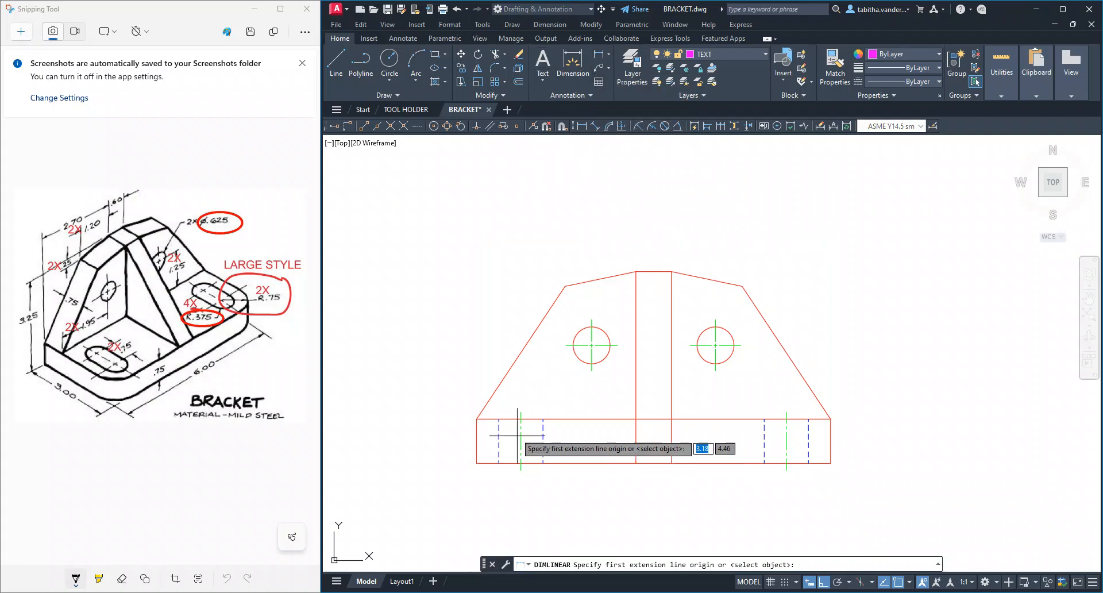
pyautogui.click(477, 419)
pyautogui.click(831, 419)
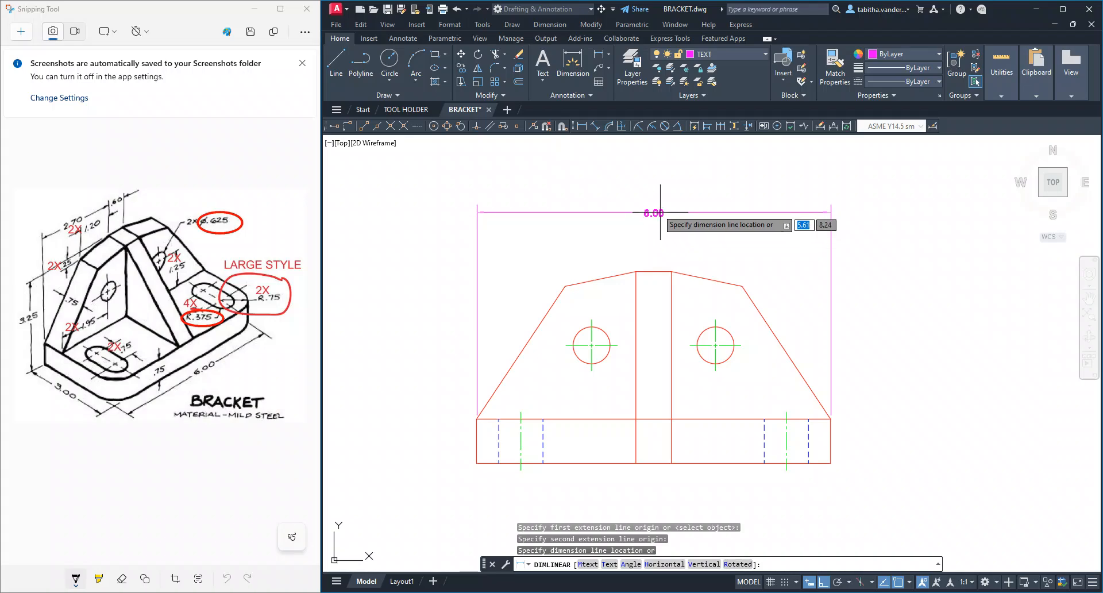
pyautogui.click(654, 203)
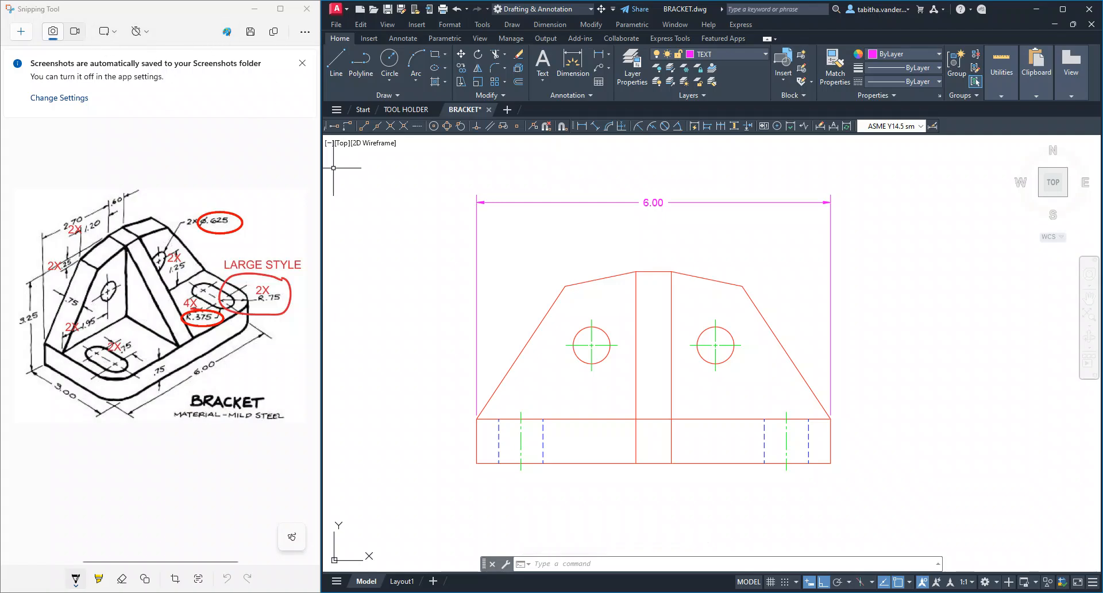
# Widen the sketch window, return from the TOOL HOLDER drawing to BRACKET, and highlight the sketch's 6.00 dimension yellow in Snipping Tool
pyautogui.moveTo(321, 171); pyautogui.dragTo(379, 172)
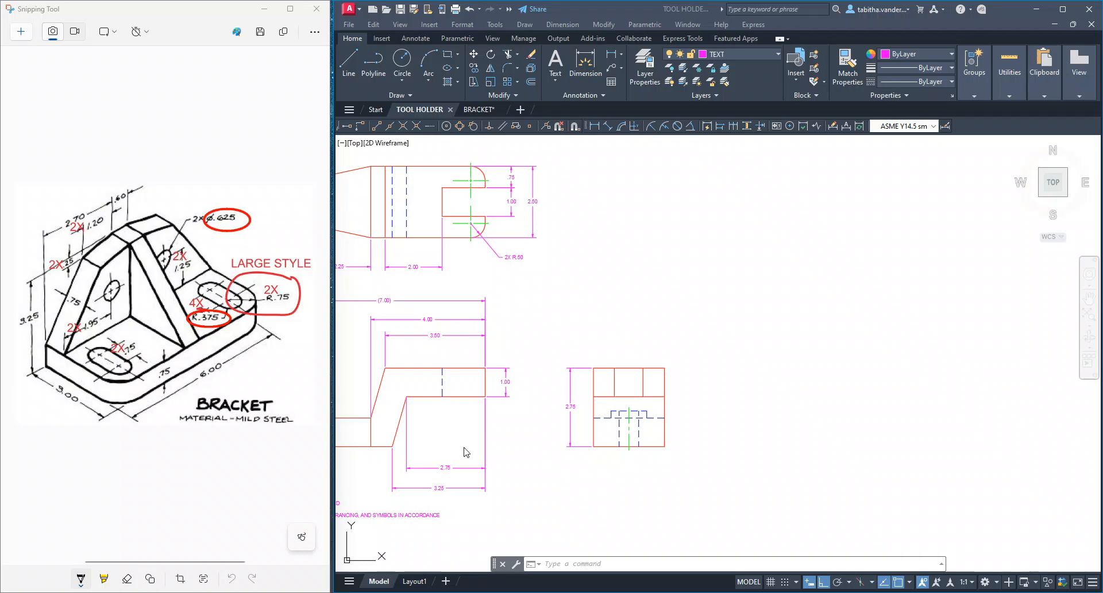
pyautogui.click(481, 109)
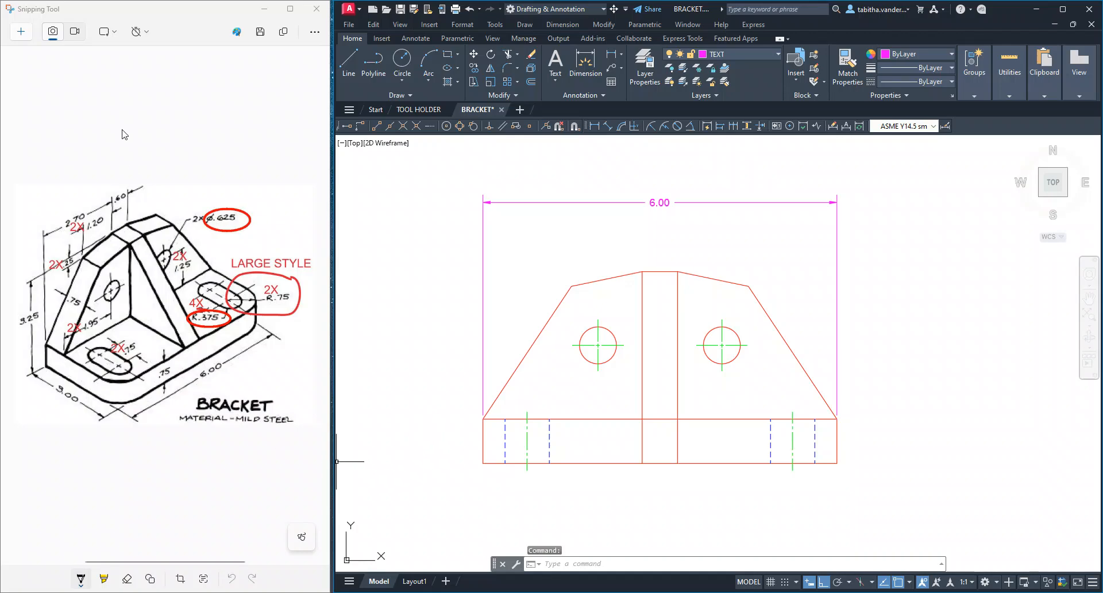
pyautogui.click(104, 580)
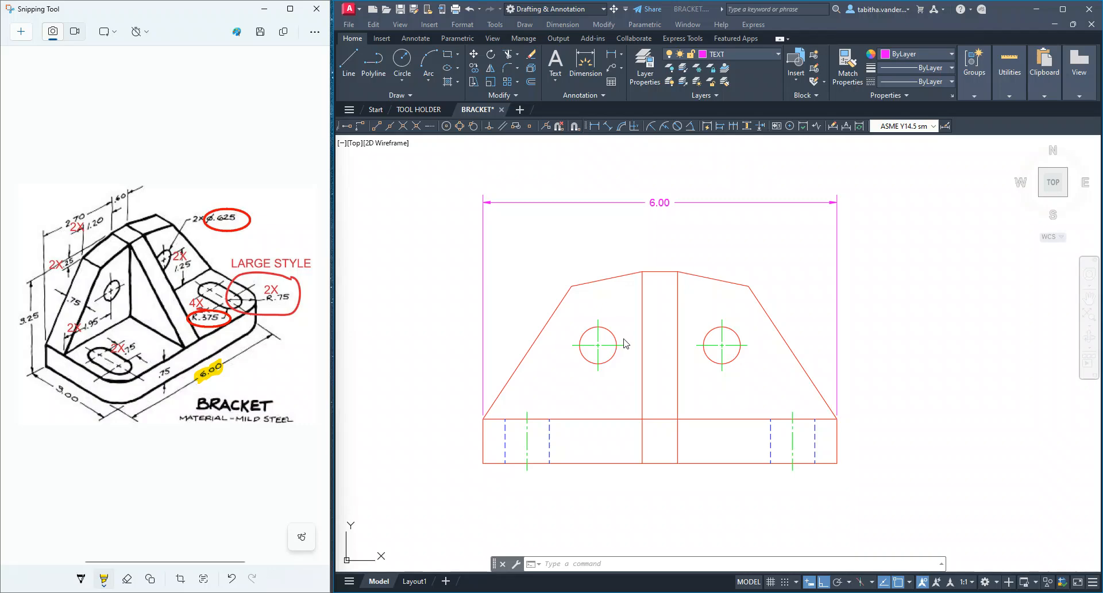
# Dimension the side view's overall height from the base's lower corner to the top edge, placed on the sloped side of the view
pyautogui.scroll(-2, 625, 339)
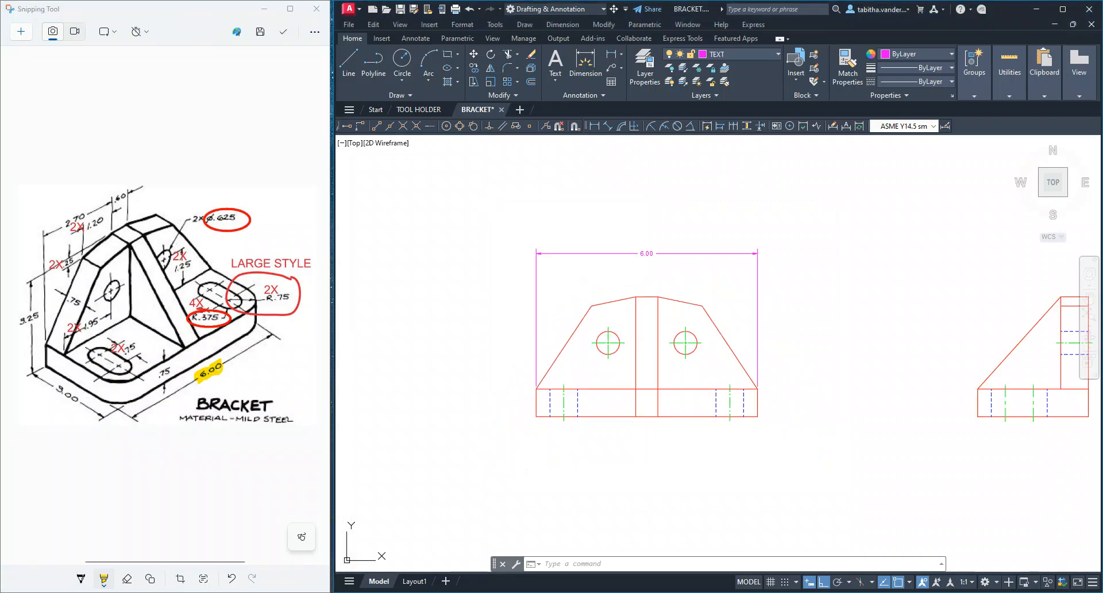
pyautogui.moveTo(875, 314)
pyautogui.mouseDown(button='middle')
pyautogui.moveTo(678, 310)
pyautogui.moveTo(686, 306)
pyautogui.mouseUp(button='middle')
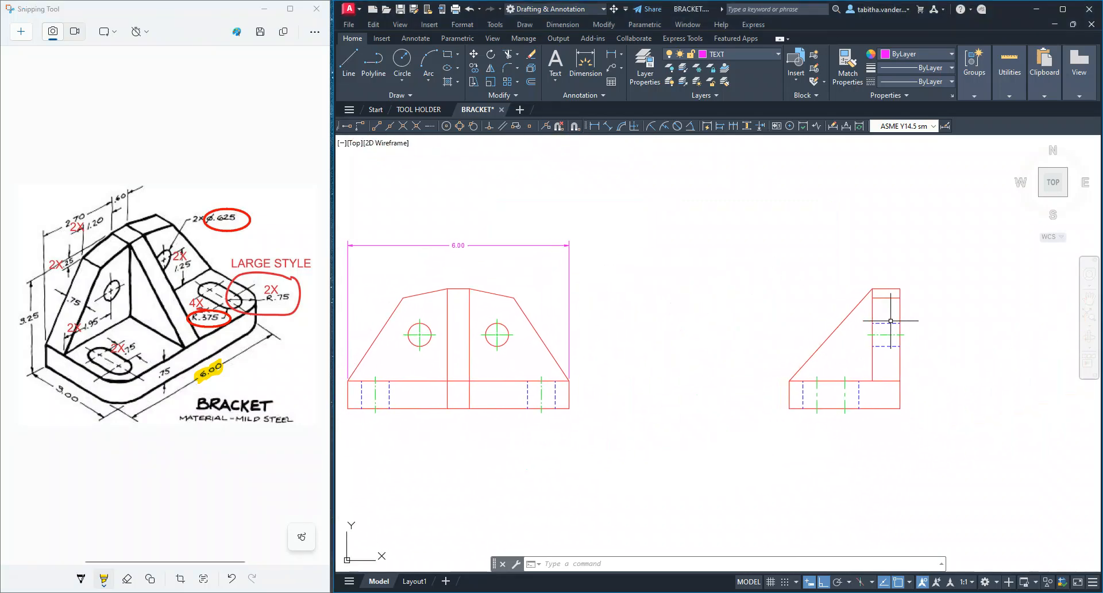
pyautogui.click(614, 57)
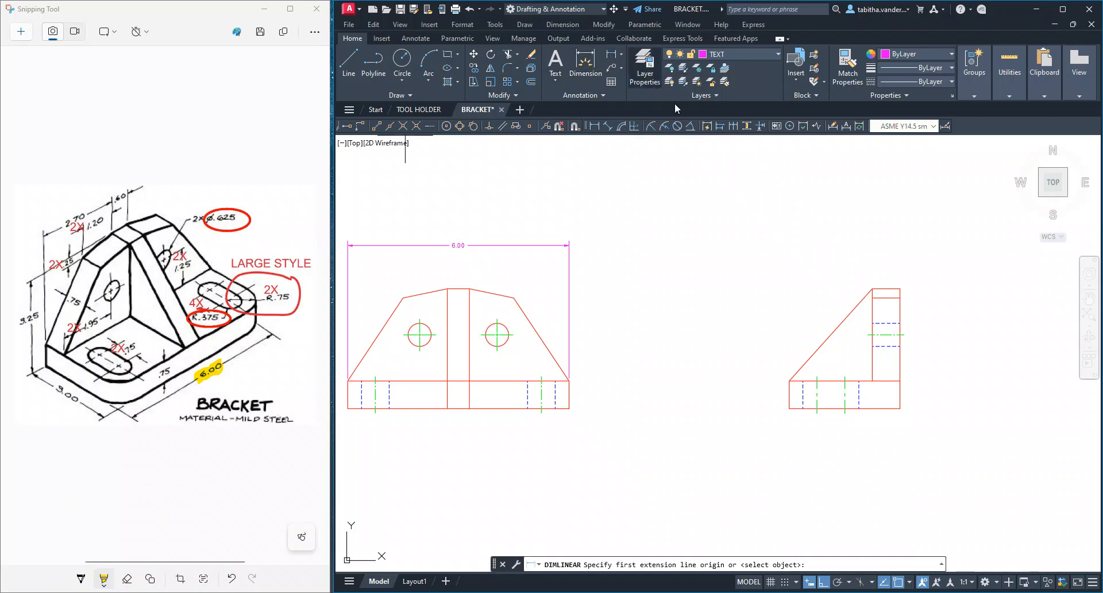
pyautogui.click(788, 407)
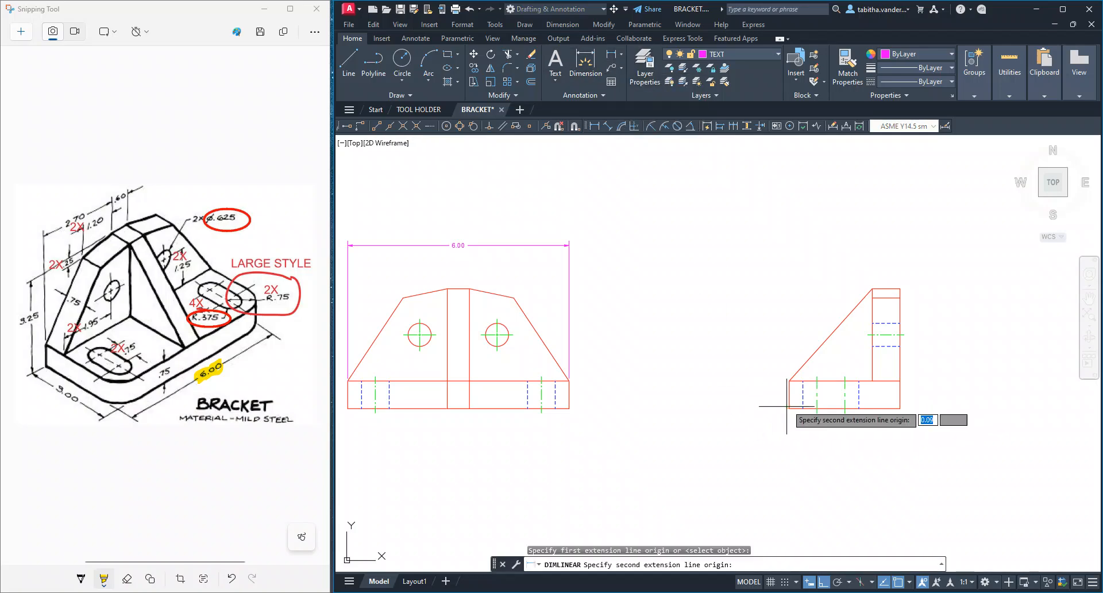
pyautogui.click(872, 288)
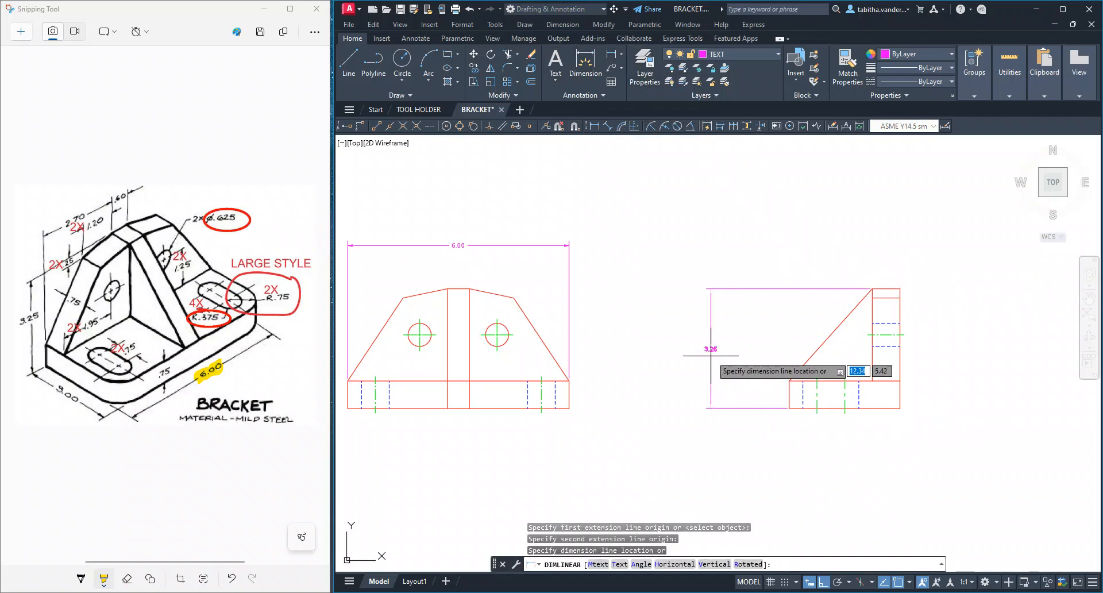
pyautogui.click(747, 353)
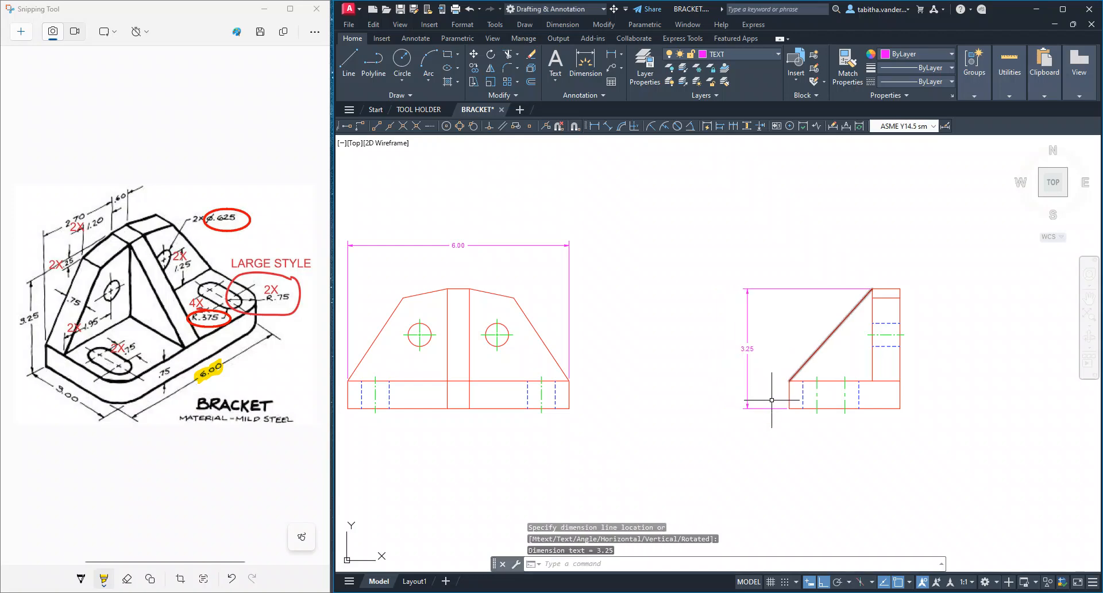
# Dimension the side view's overall depth from the base's upper corner to the far top corner, with the dimension line above the view
pyautogui.click(613, 56)
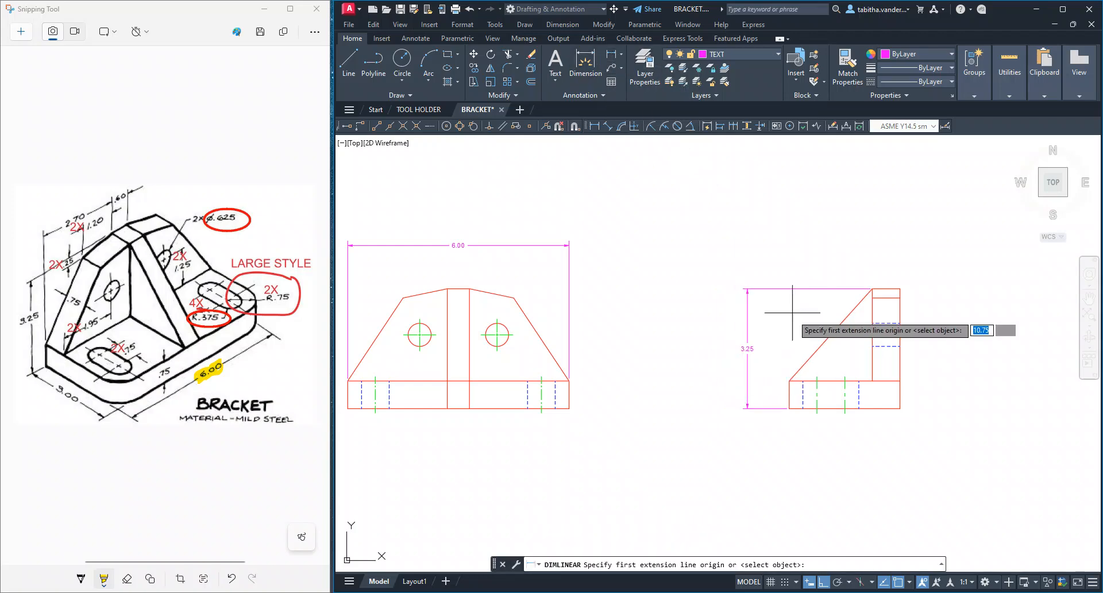
pyautogui.click(790, 380)
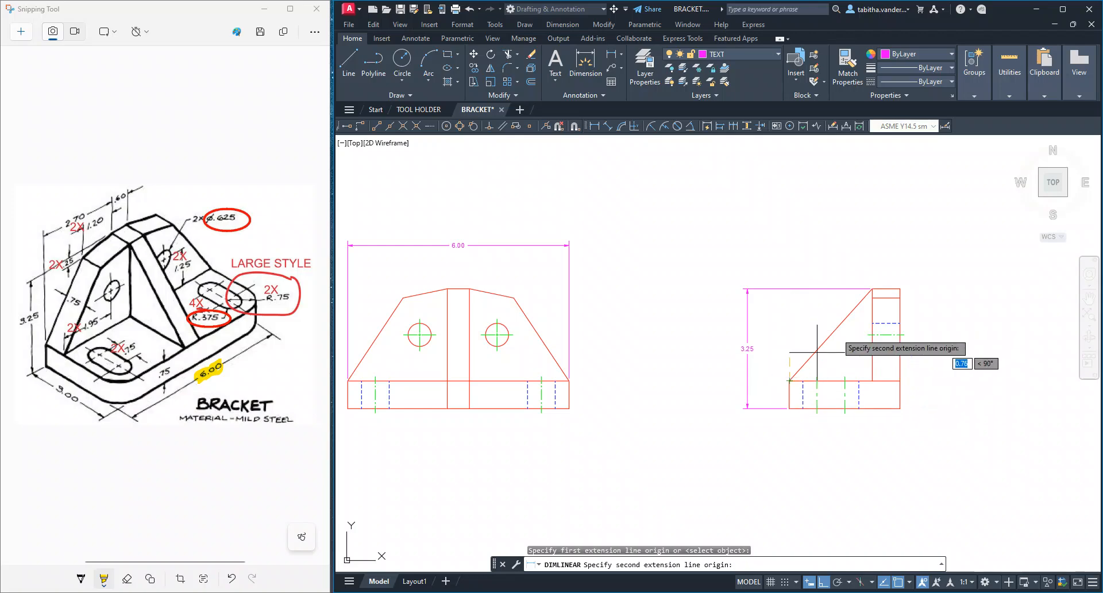
pyautogui.click(900, 289)
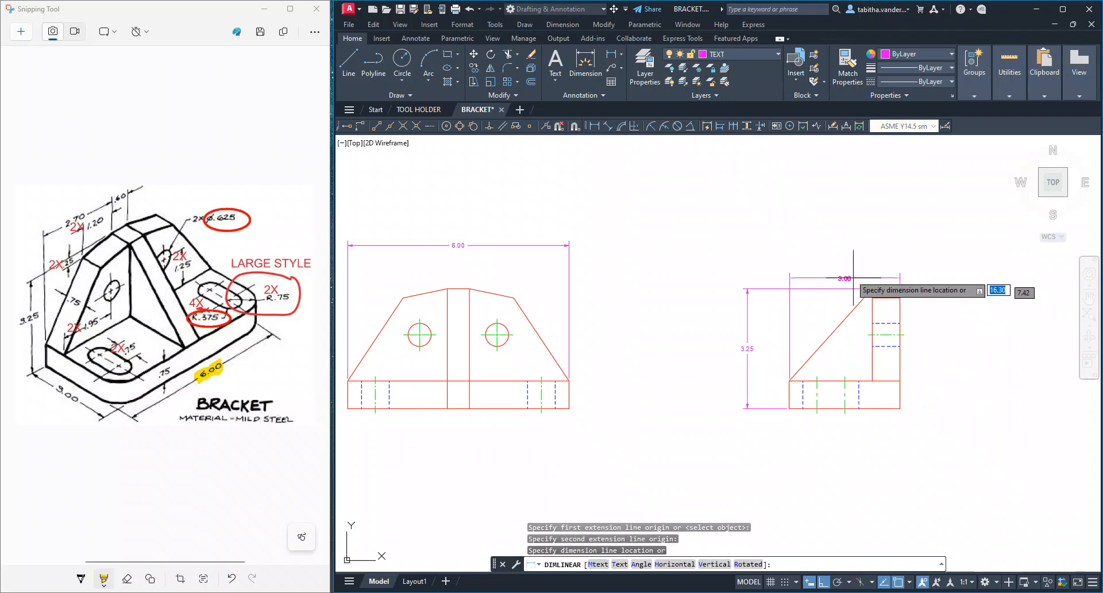
pyautogui.click(847, 245)
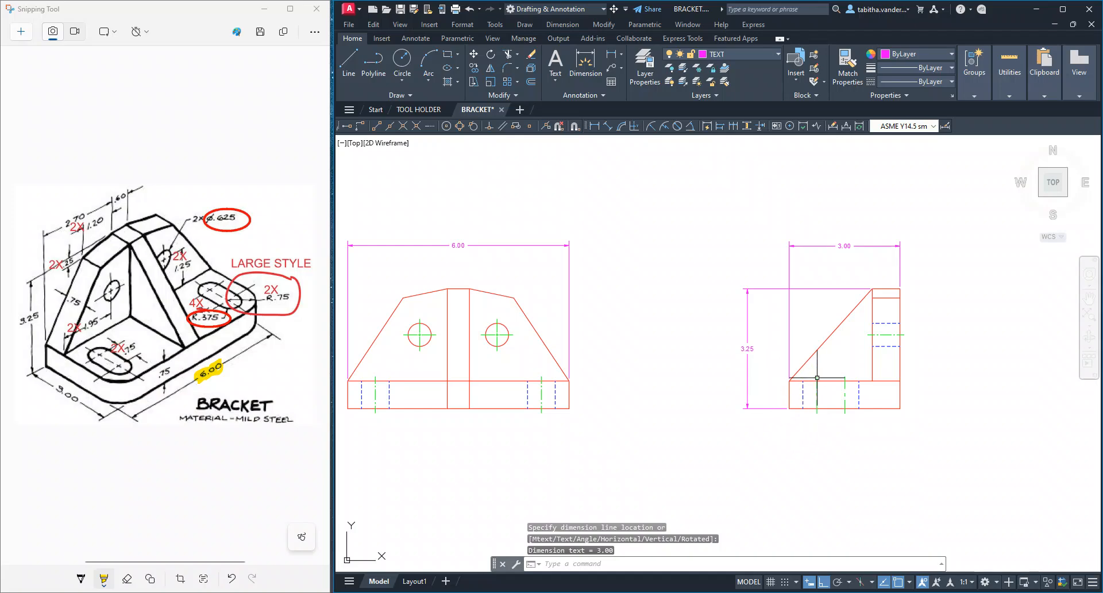
# Inspect the extension line gaps at the side view's top and base corners, and bring the dimensioned front and side views back into view
pyautogui.scroll(4, 857, 317)
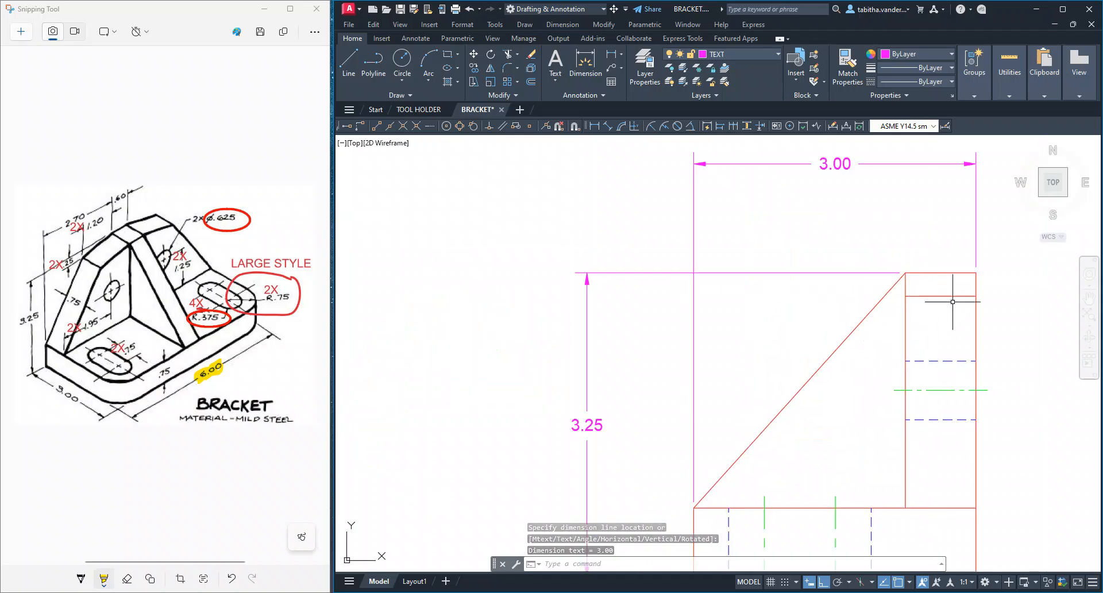
pyautogui.scroll(2, 879, 374)
pyautogui.moveTo(879, 374); pyautogui.dragTo(786, 350, button='middle')
pyautogui.scroll(-2, 785, 350)
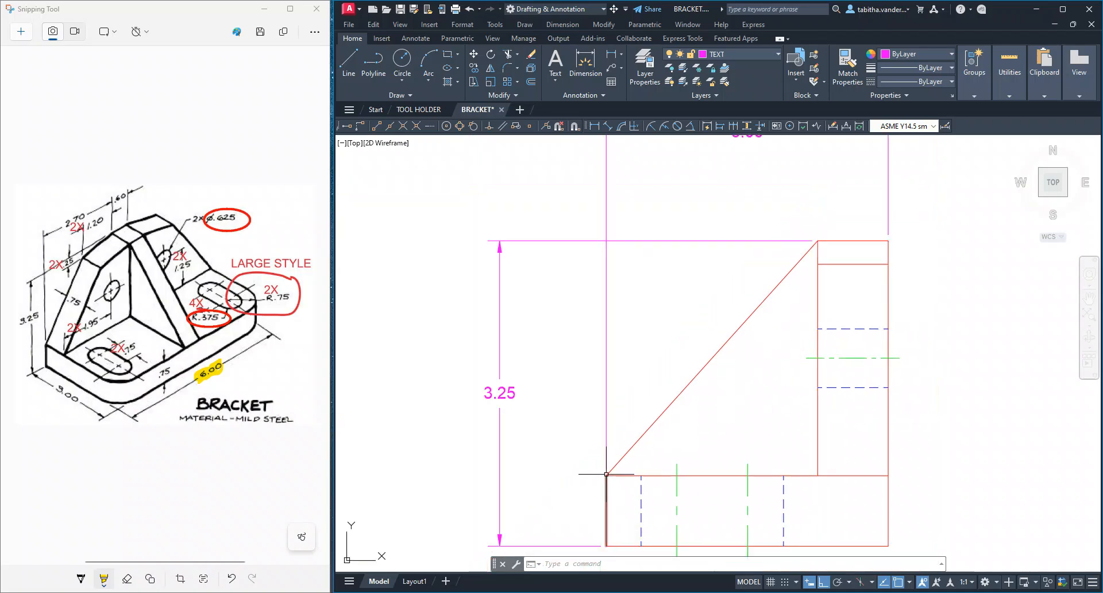
pyautogui.scroll(2, 609, 475)
pyautogui.scroll(-4, 585, 468)
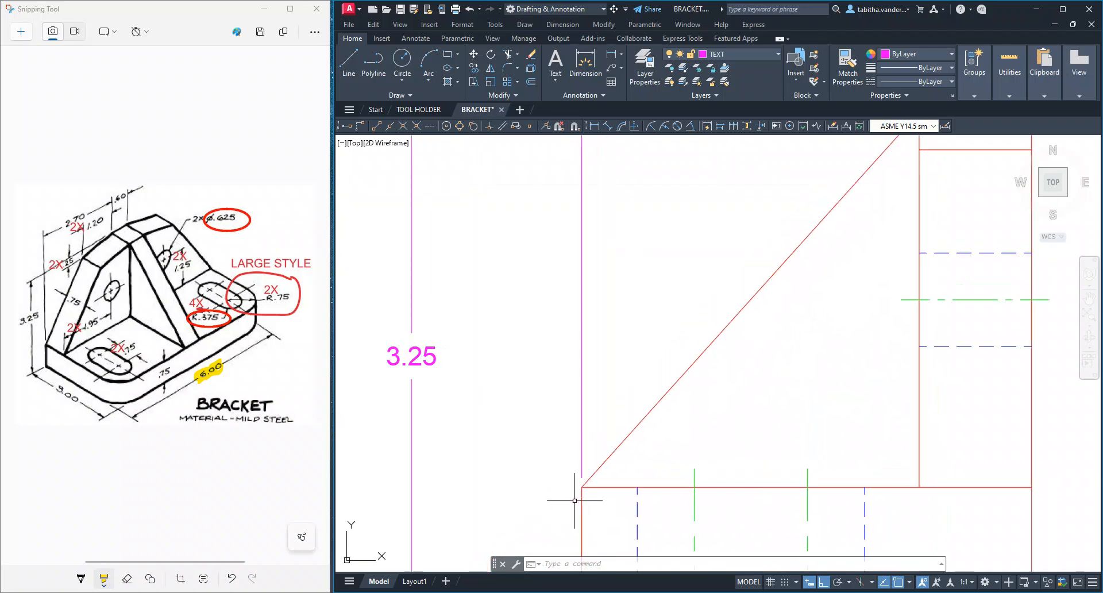
pyautogui.moveTo(574, 464); pyautogui.dragTo(781, 419, button='middle')
pyautogui.scroll(-3, 780, 419)
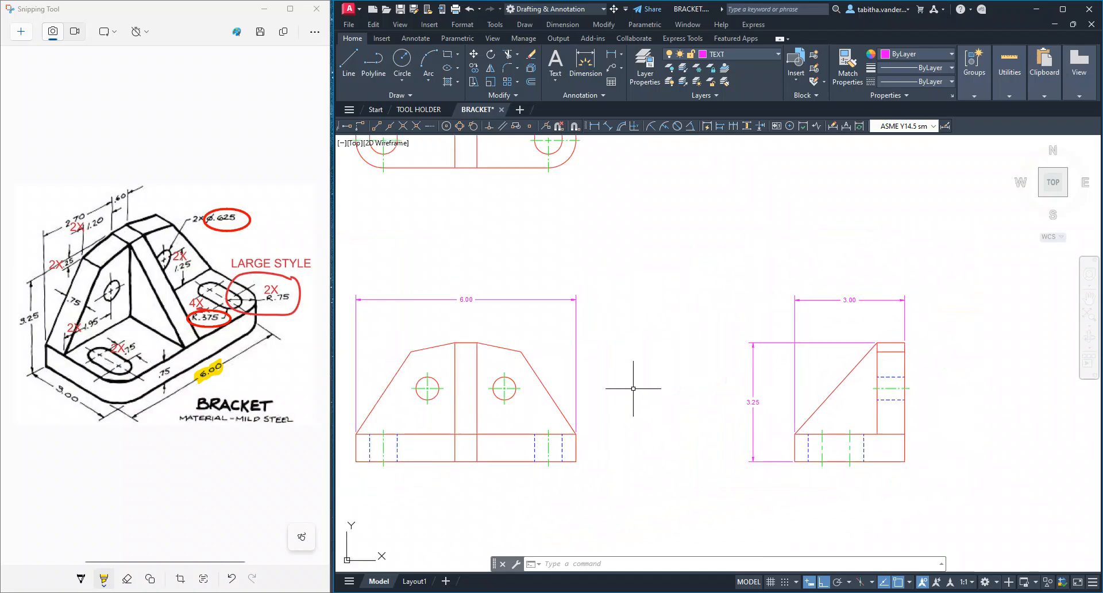
pyautogui.moveTo(638, 382); pyautogui.dragTo(680, 386, button='middle')
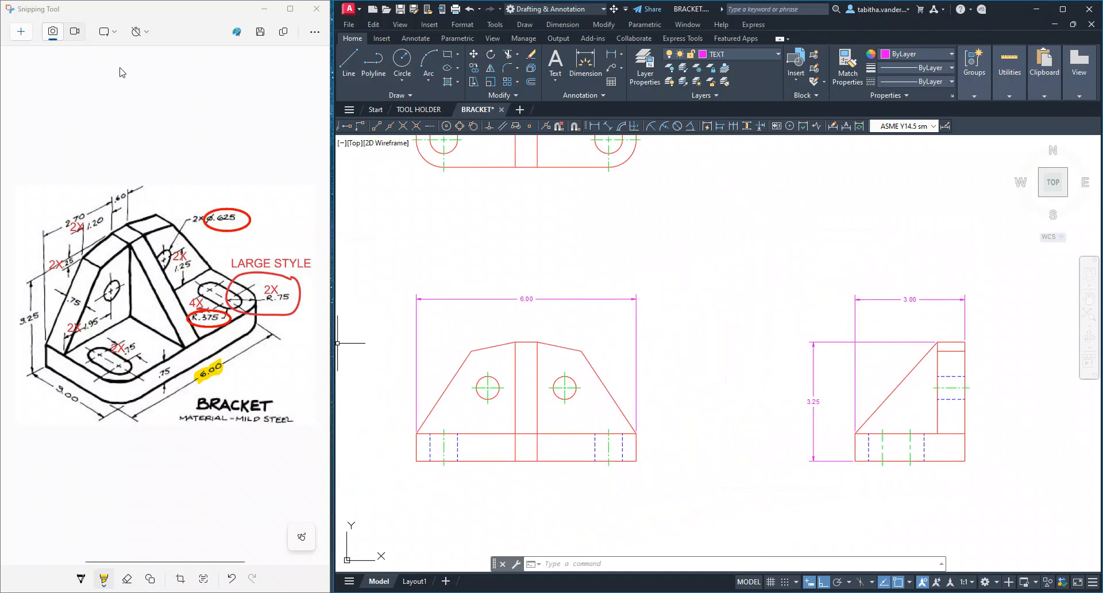
# Highlight the 3.00 and 3.25 dimensions in yellow on the bracket sketch in Snipping Tool
pyautogui.moveTo(80, 401)
pyautogui.mouseDown()
pyautogui.moveTo(53, 384)
pyautogui.moveTo(59, 391)
pyautogui.mouseUp()
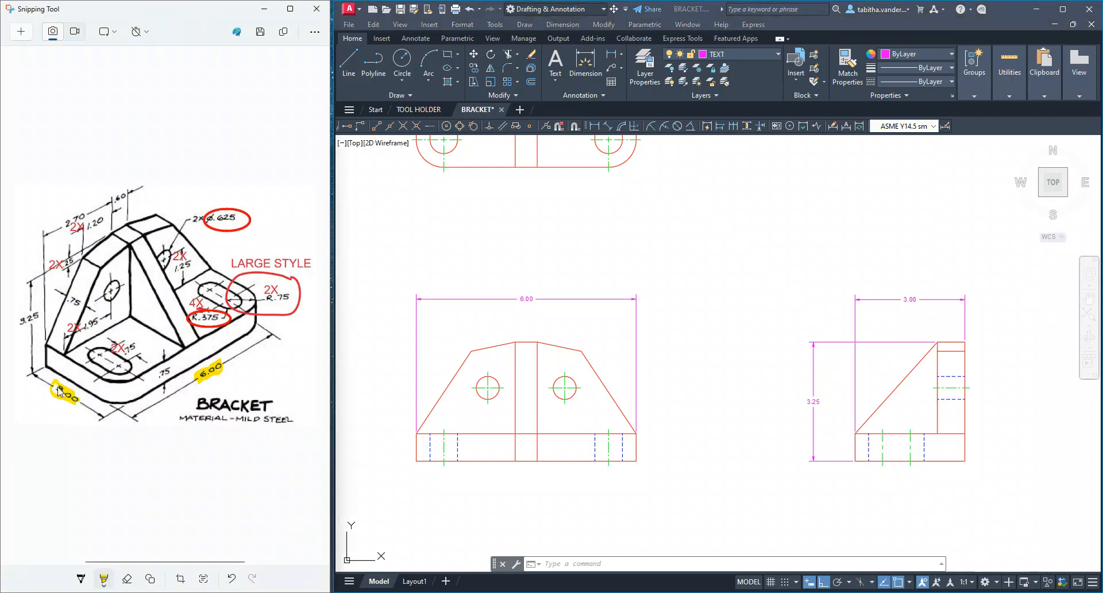
pyautogui.click(104, 580)
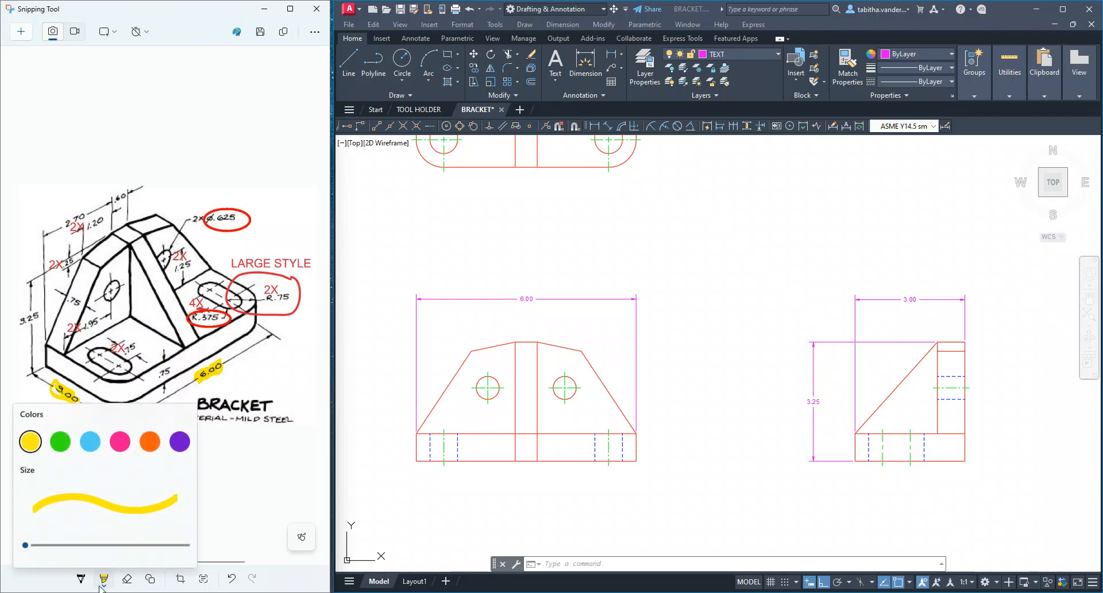
pyautogui.moveTo(26, 544); pyautogui.dragTo(79, 545)
pyautogui.click(104, 581)
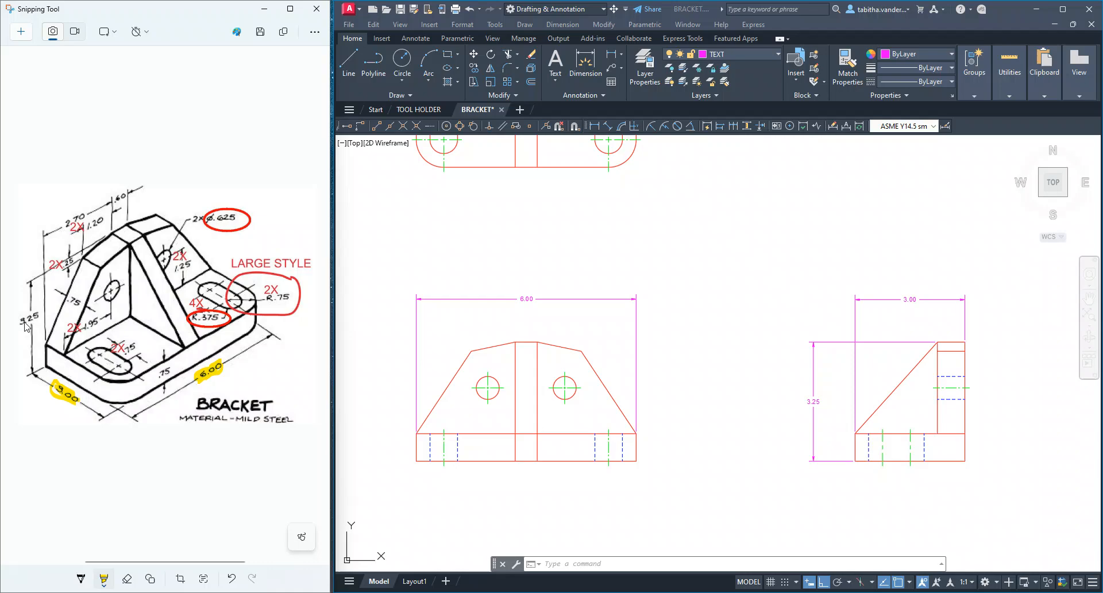
pyautogui.moveTo(19, 329)
pyautogui.mouseDown()
pyautogui.moveTo(40, 316)
pyautogui.moveTo(23, 326)
pyautogui.mouseUp()
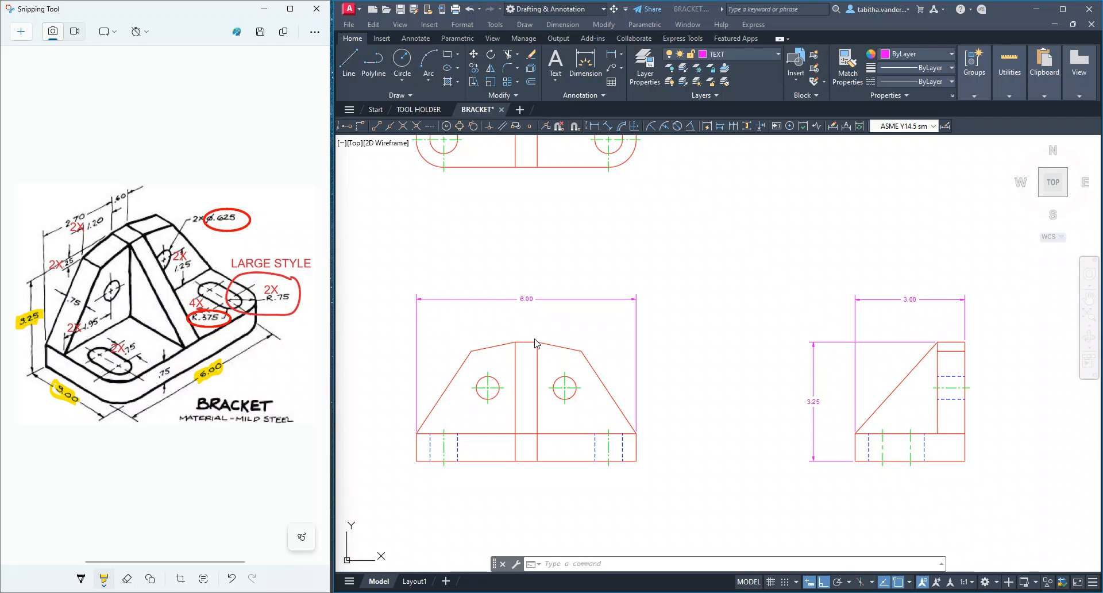
# Dimension the width of the upright's top edge in the side view, placing it between the view and the overall depth dimension
pyautogui.click(570, 230)
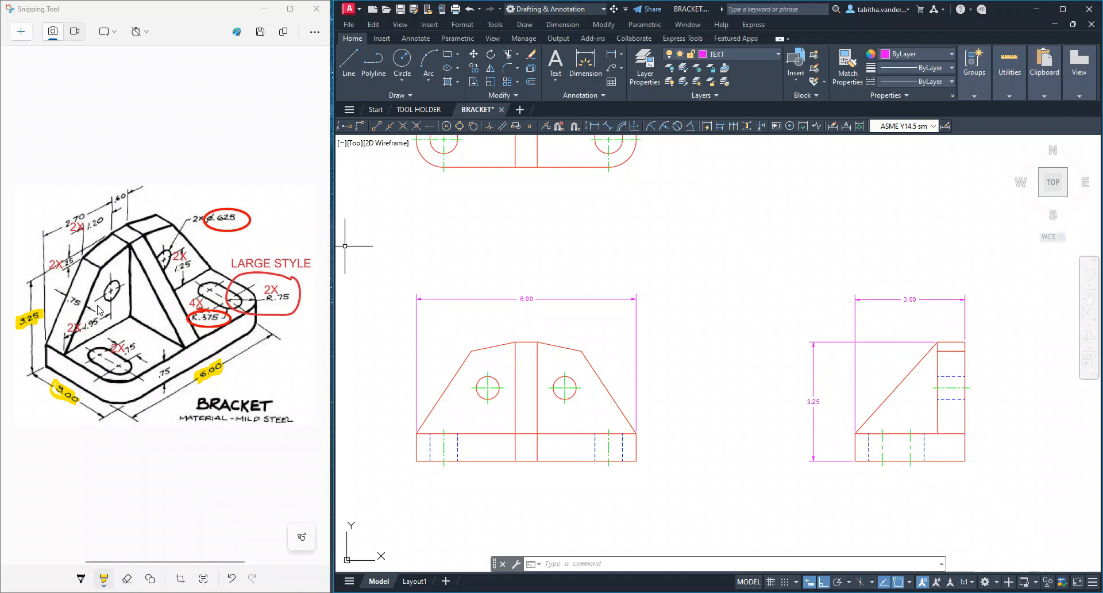
pyautogui.click(611, 54)
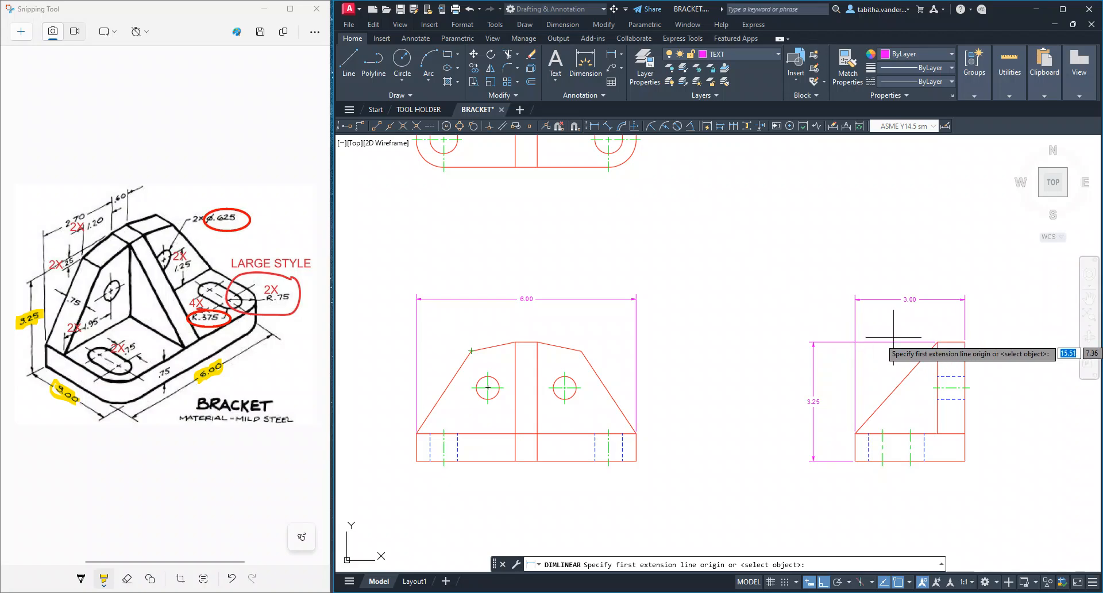
pyautogui.click(936, 343)
pyautogui.click(964, 342)
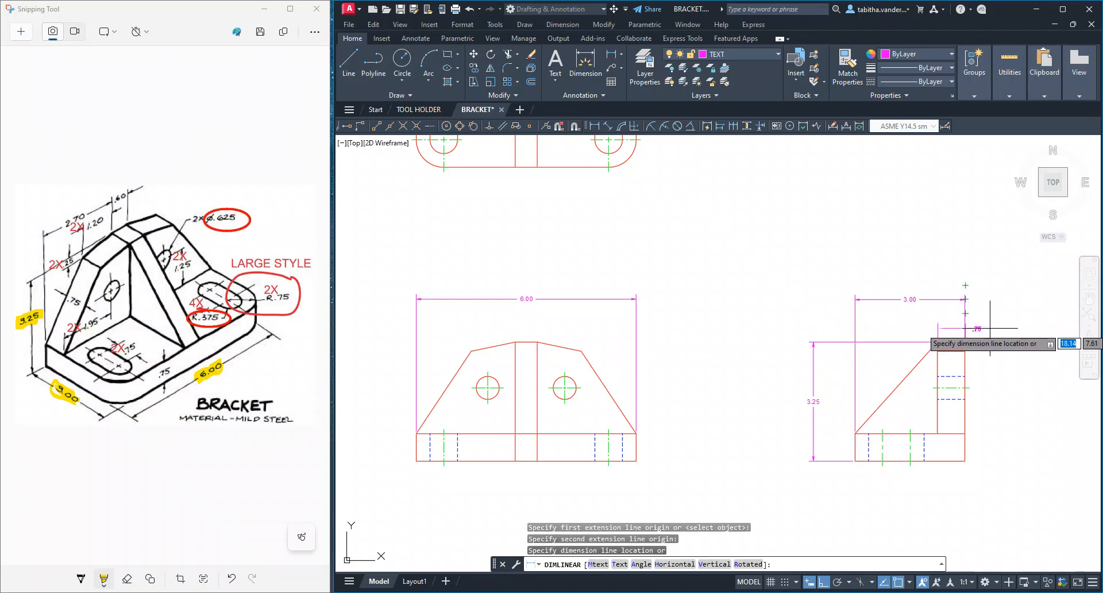
pyautogui.scroll(6, 968, 327)
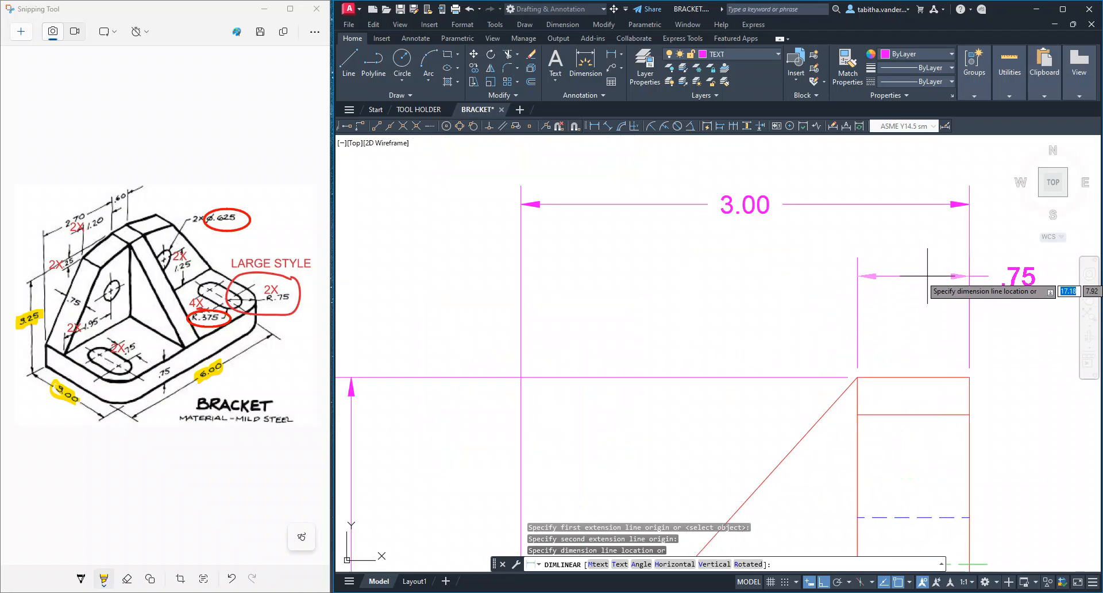
pyautogui.click(910, 273)
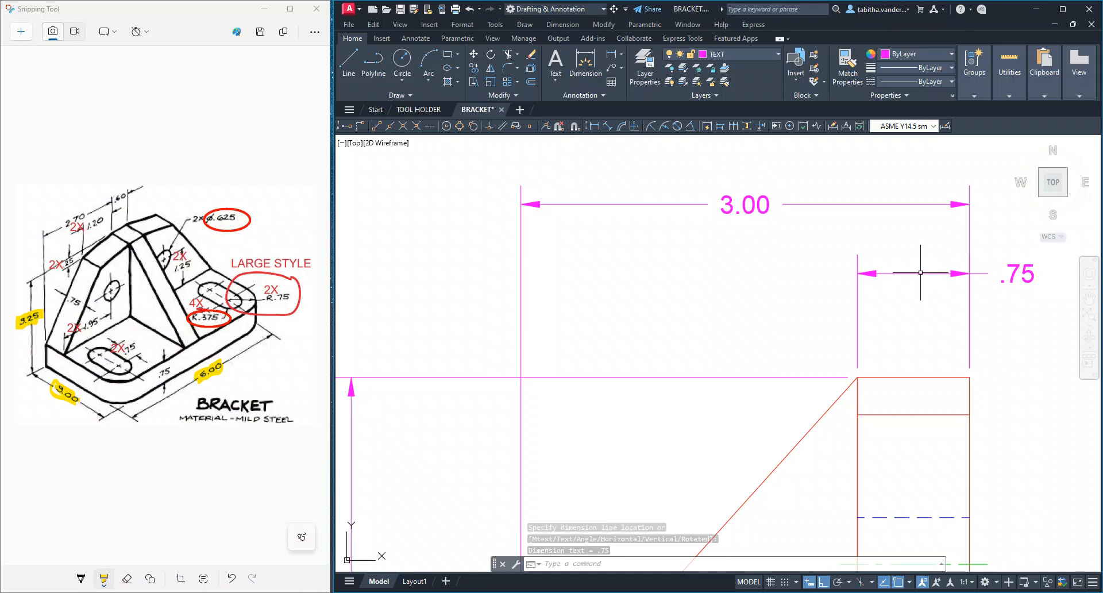
# Centre the upright width's dimension text between its extension lines, and highlight the matching .75 on the sketch in Snipping Tool
pyautogui.click(1026, 274)
pyautogui.moveTo(1019, 274)
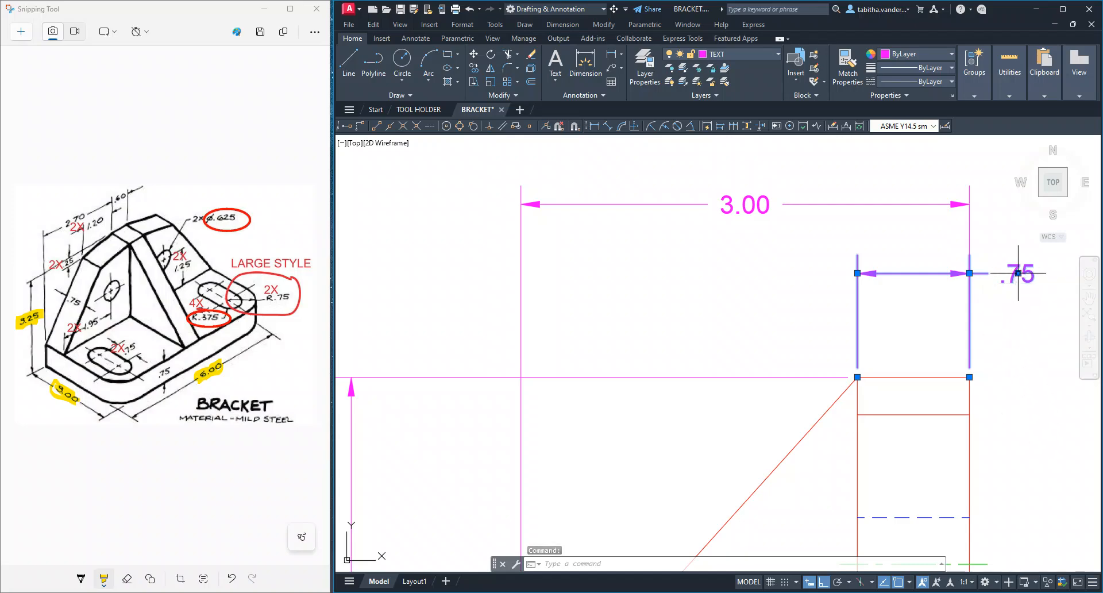
pyautogui.click(1018, 275)
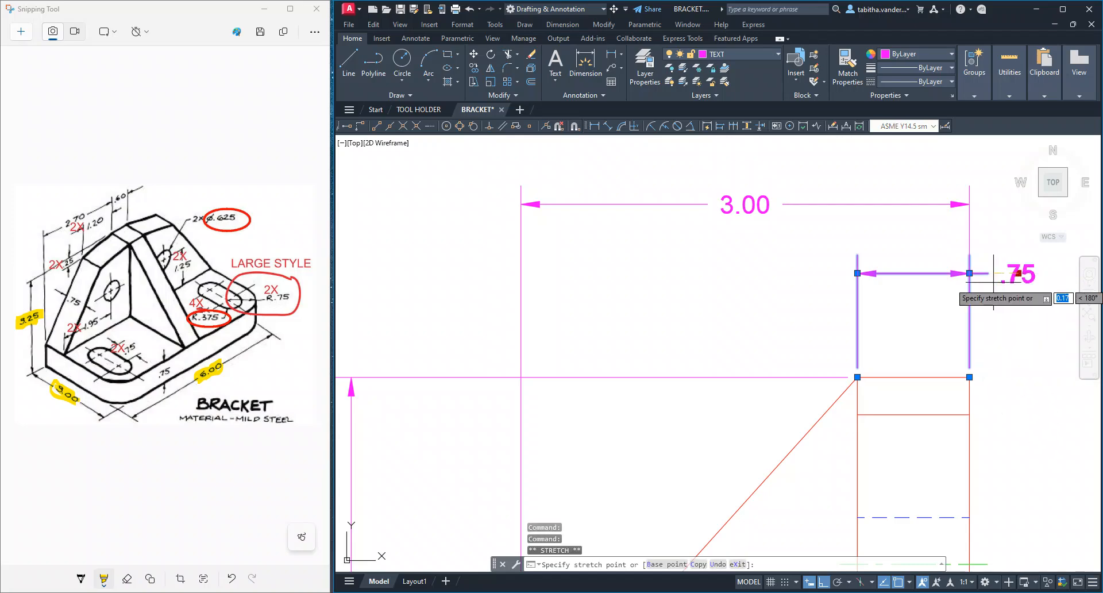
pyautogui.click(914, 274)
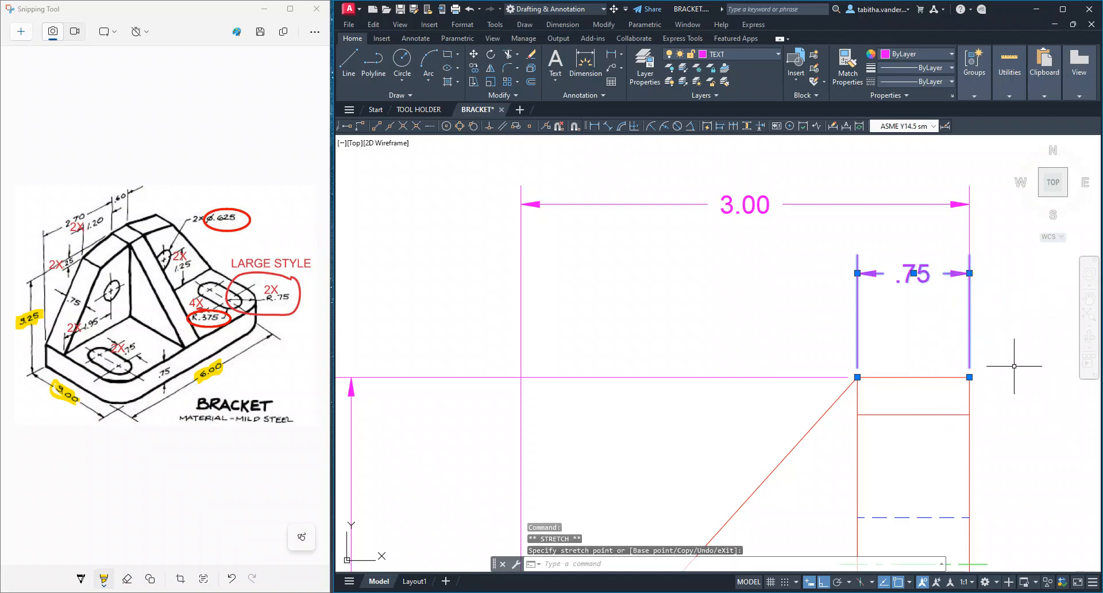
pyautogui.press('Escape')
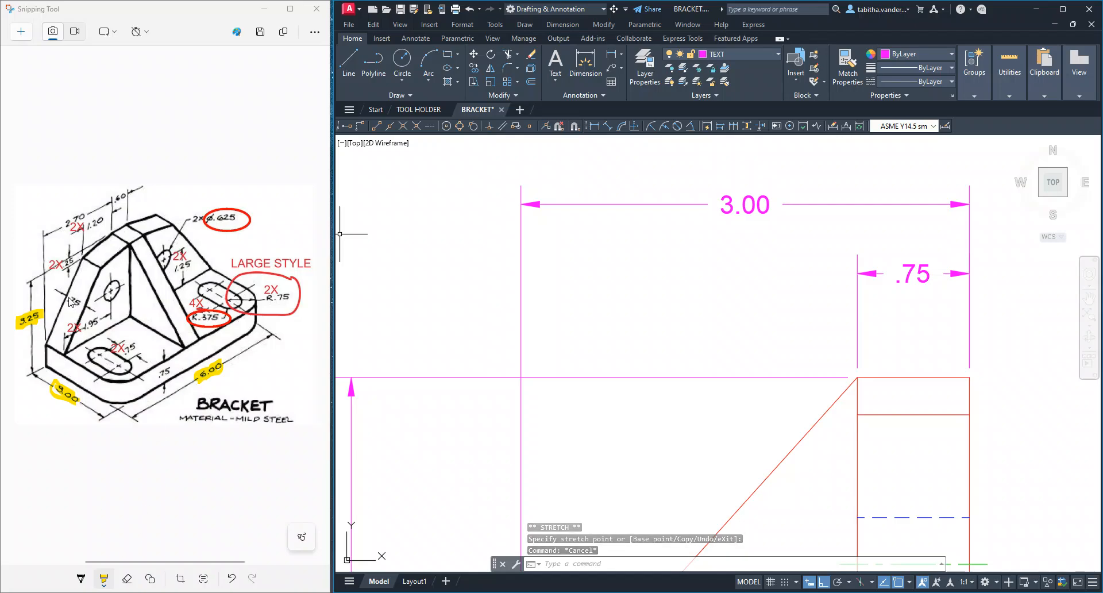
pyautogui.moveTo(66, 293)
pyautogui.mouseDown()
pyautogui.moveTo(79, 305)
pyautogui.moveTo(66, 293)
pyautogui.mouseUp()
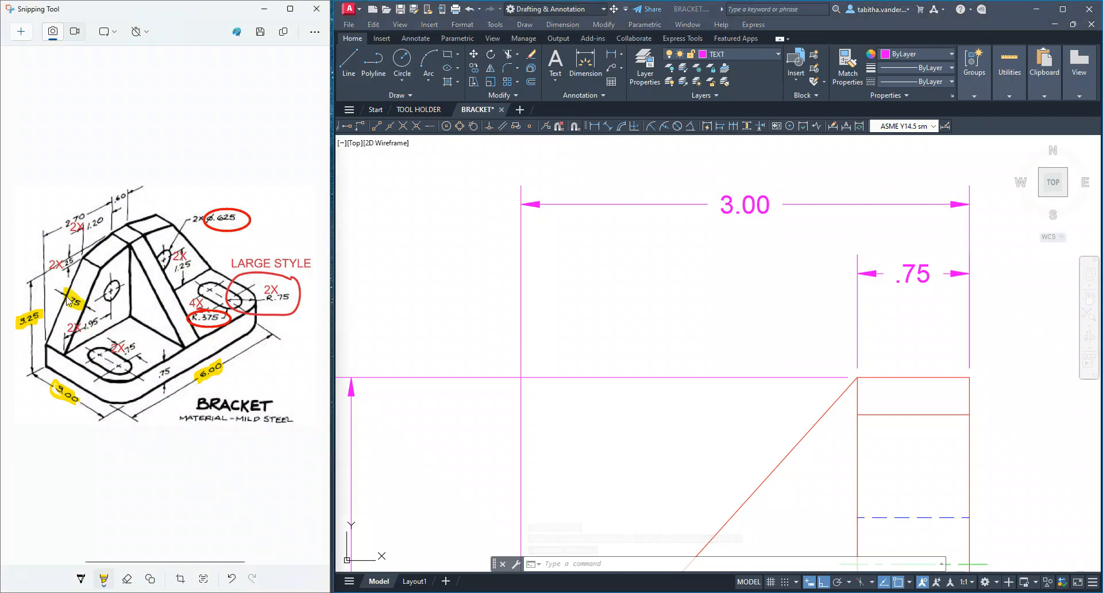
# Dimension the base's thickness beside the right end of the front view in AutoCAD, and highlight the matching .75 on the sketch in Snipping Tool
pyautogui.scroll(-6, 679, 469)
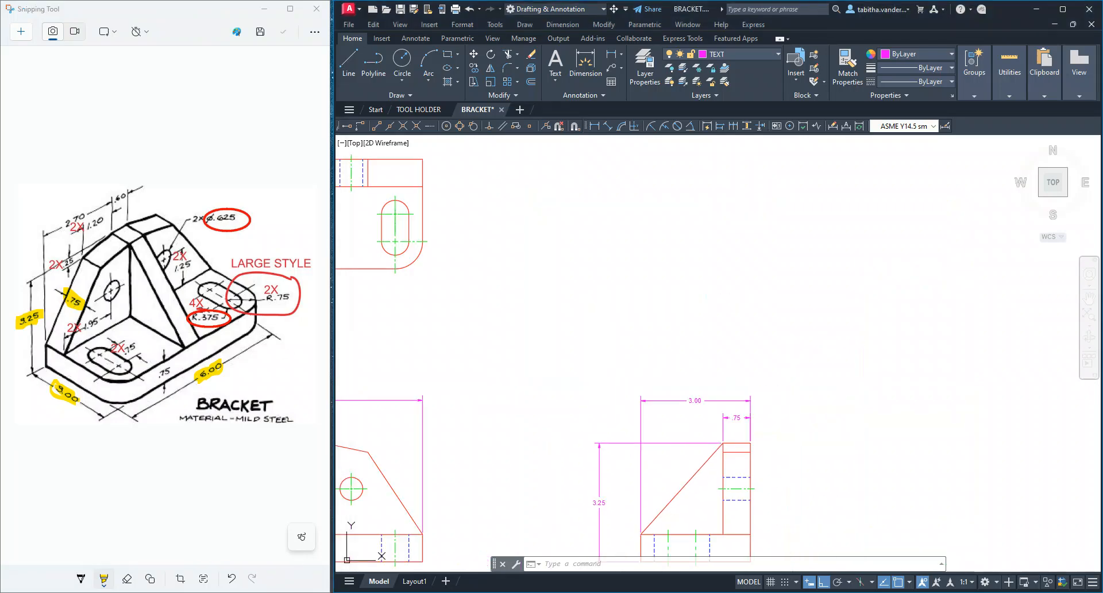
pyautogui.moveTo(646, 474)
pyautogui.mouseDown(button='middle')
pyautogui.moveTo(658, 452)
pyautogui.moveTo(801, 363)
pyautogui.mouseUp(button='middle')
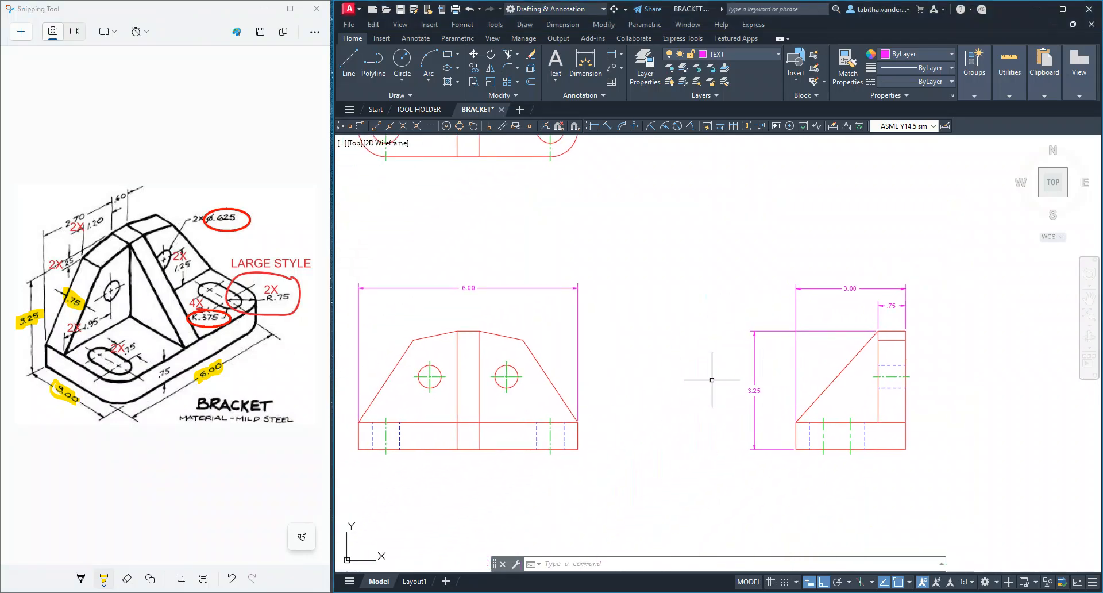
pyautogui.scroll(2, 640, 414)
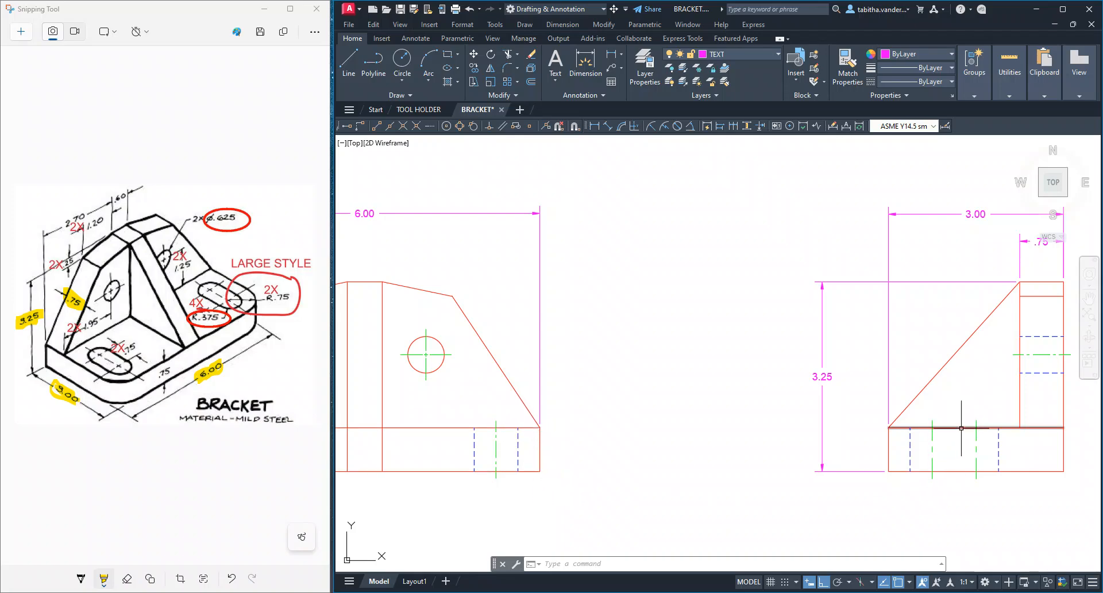
pyautogui.click(611, 54)
pyautogui.click(540, 428)
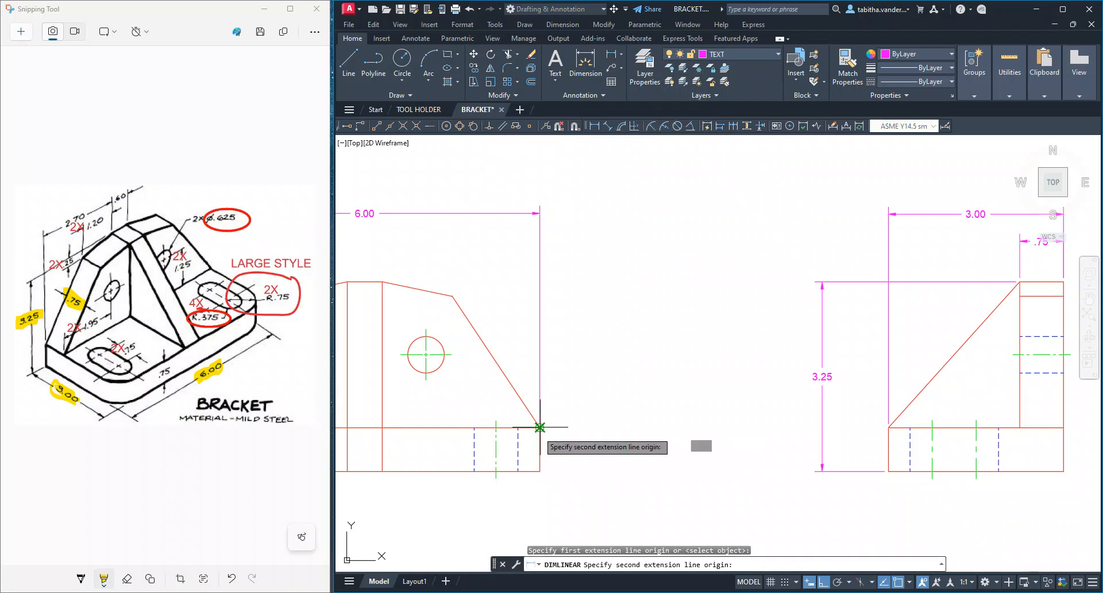
pyautogui.click(539, 471)
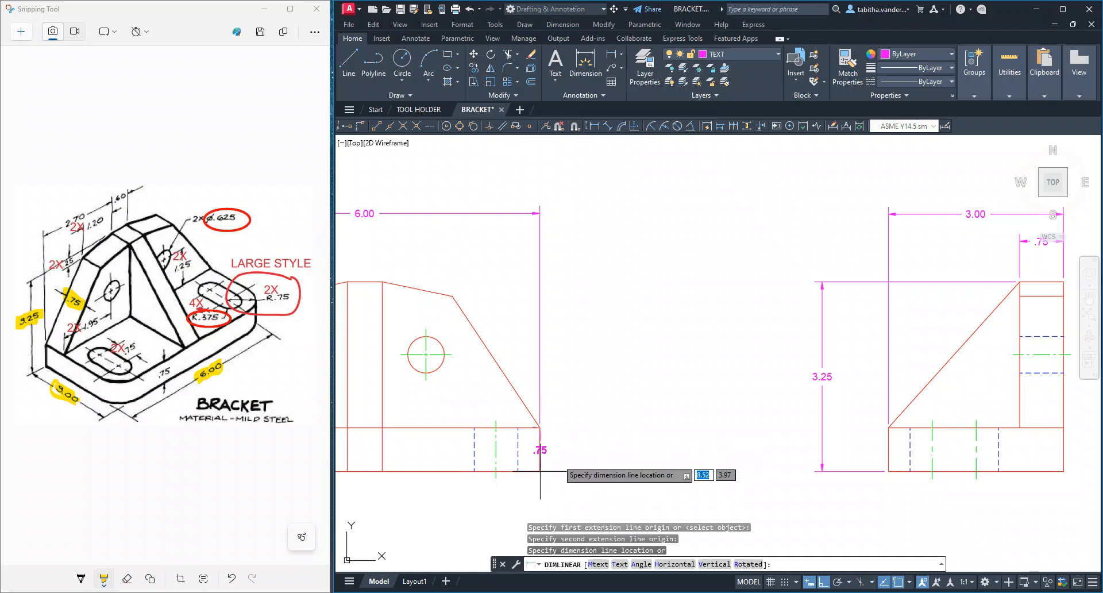
pyautogui.click(573, 448)
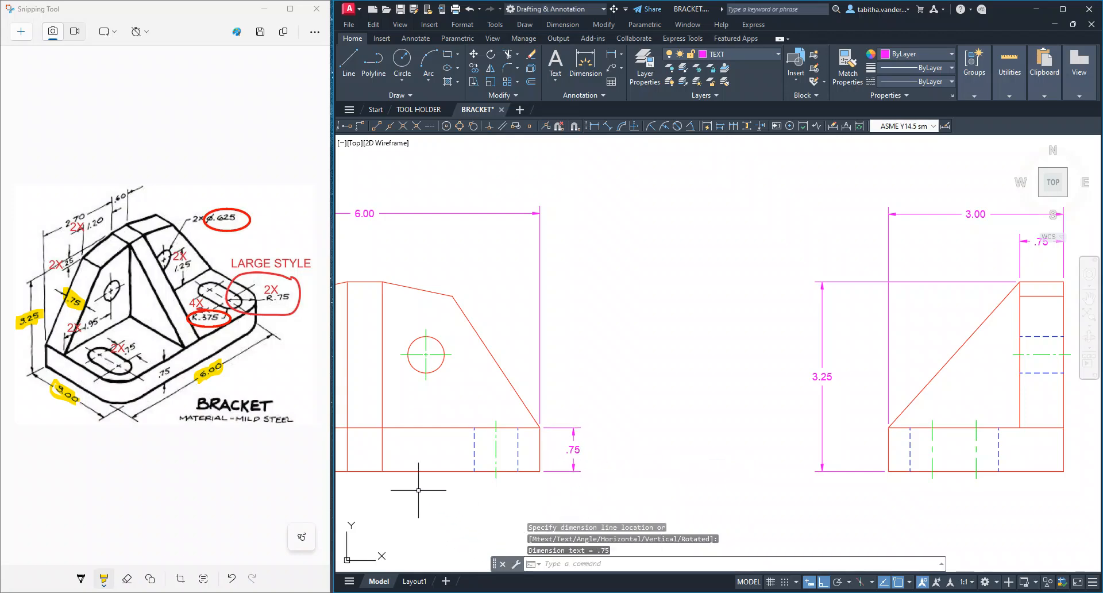
pyautogui.moveTo(435, 423); pyautogui.dragTo(649, 390, button='middle')
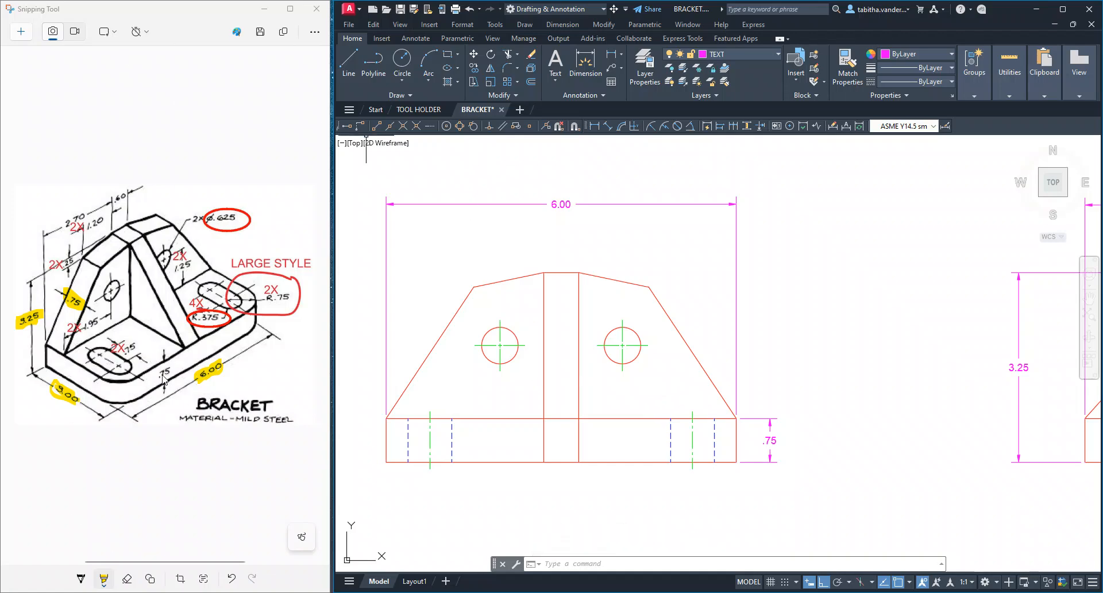
pyautogui.moveTo(172, 369); pyautogui.dragTo(155, 378)
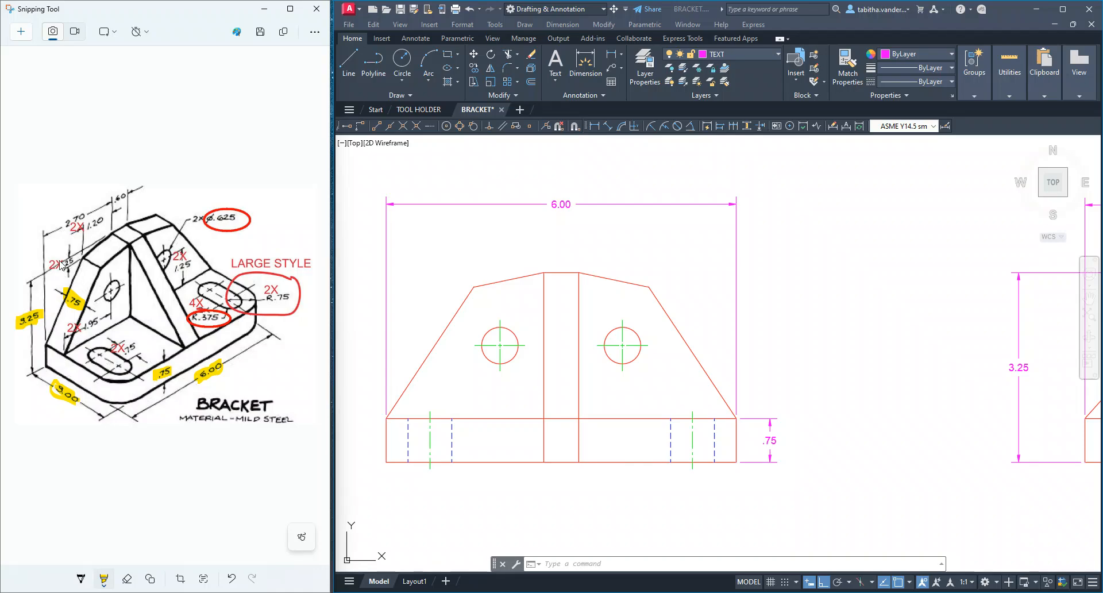
# Dimension the width of the central rib's flat top in the front view in AutoCAD, placed below the overall width dimension
pyautogui.scroll(-2, 618, 266)
pyautogui.click(615, 256)
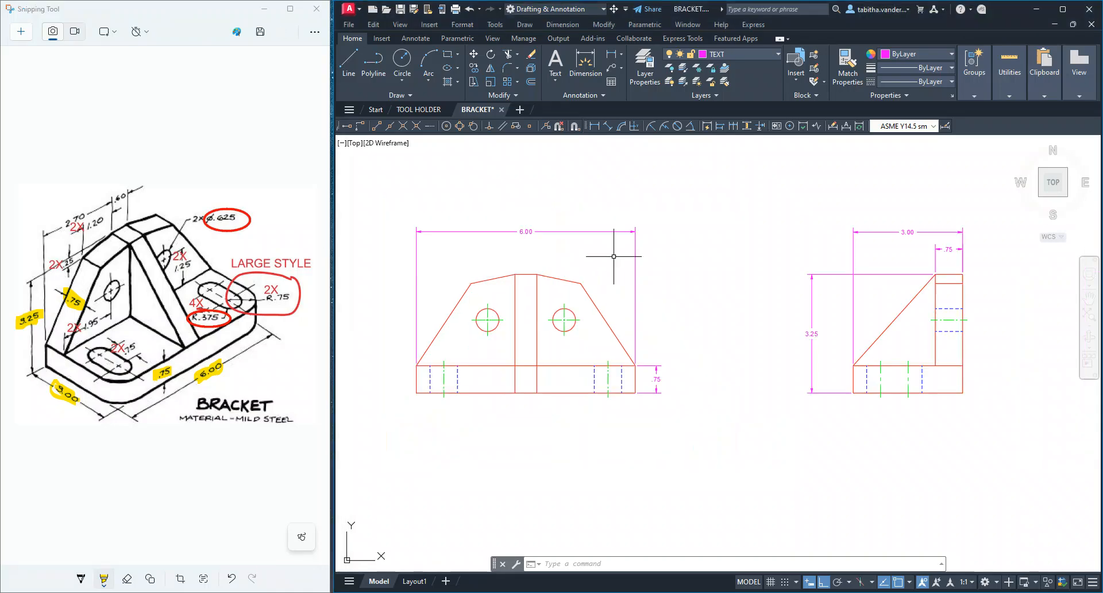
pyautogui.scroll(-2, 454, 278)
pyautogui.scroll(4, 451, 278)
pyautogui.moveTo(450, 277); pyautogui.dragTo(451, 277, button='middle')
pyautogui.scroll(2, 451, 277)
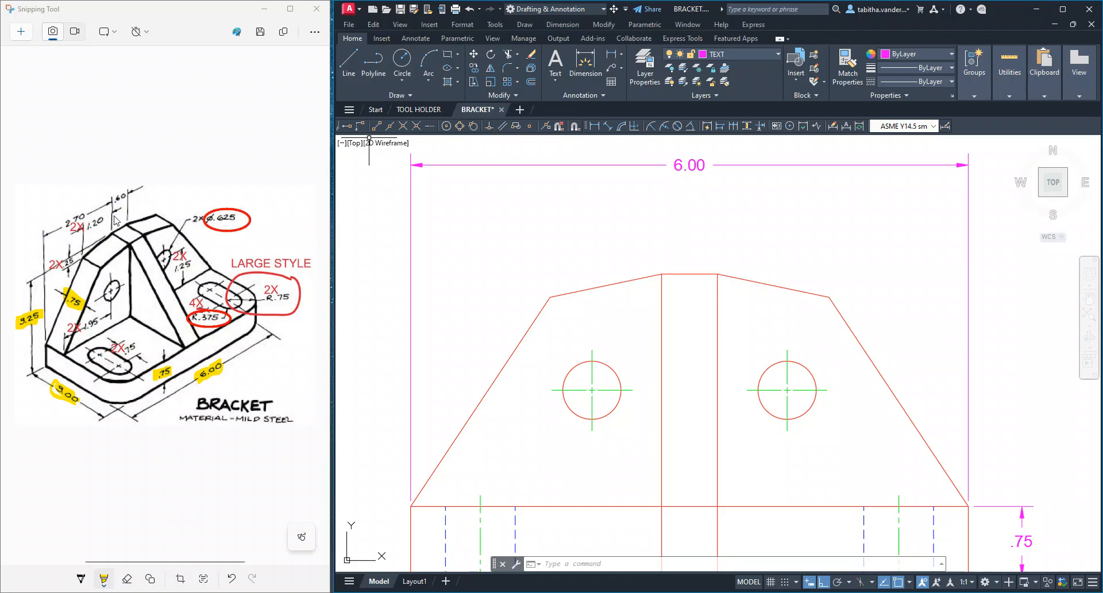
pyautogui.click(612, 57)
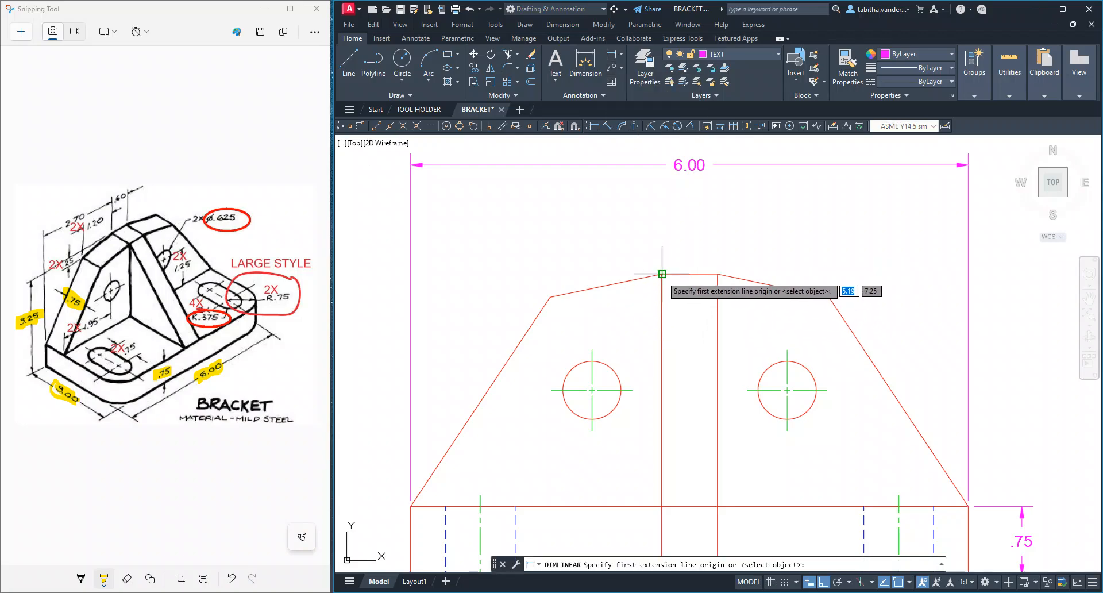
pyautogui.click(662, 274)
pyautogui.click(718, 274)
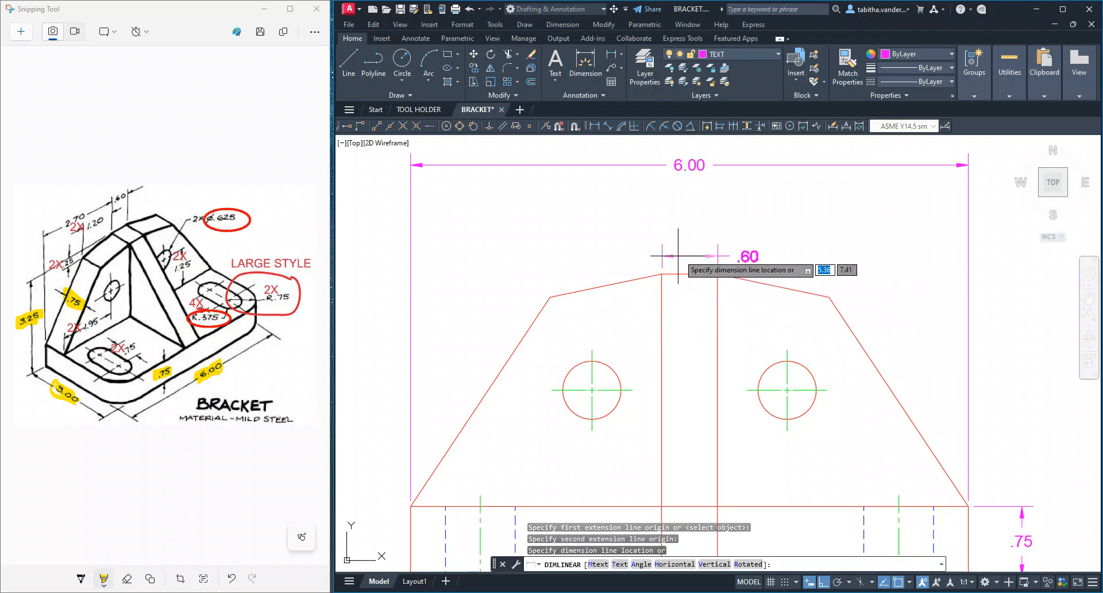
pyautogui.click(692, 226)
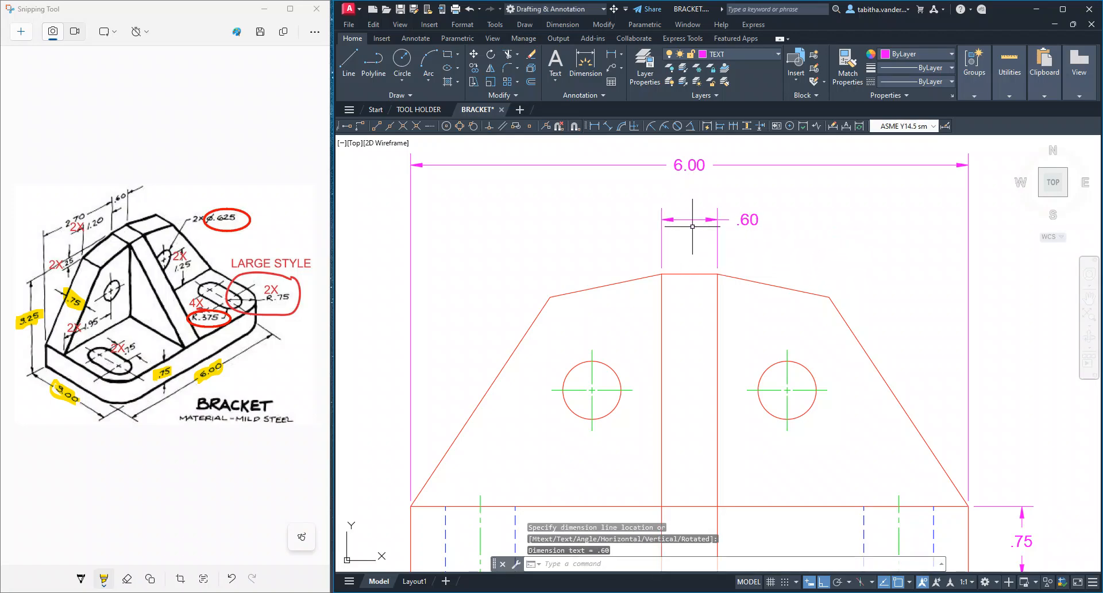
# Move the rib width's dimension text to the middle between its extension lines
pyautogui.click(746, 220)
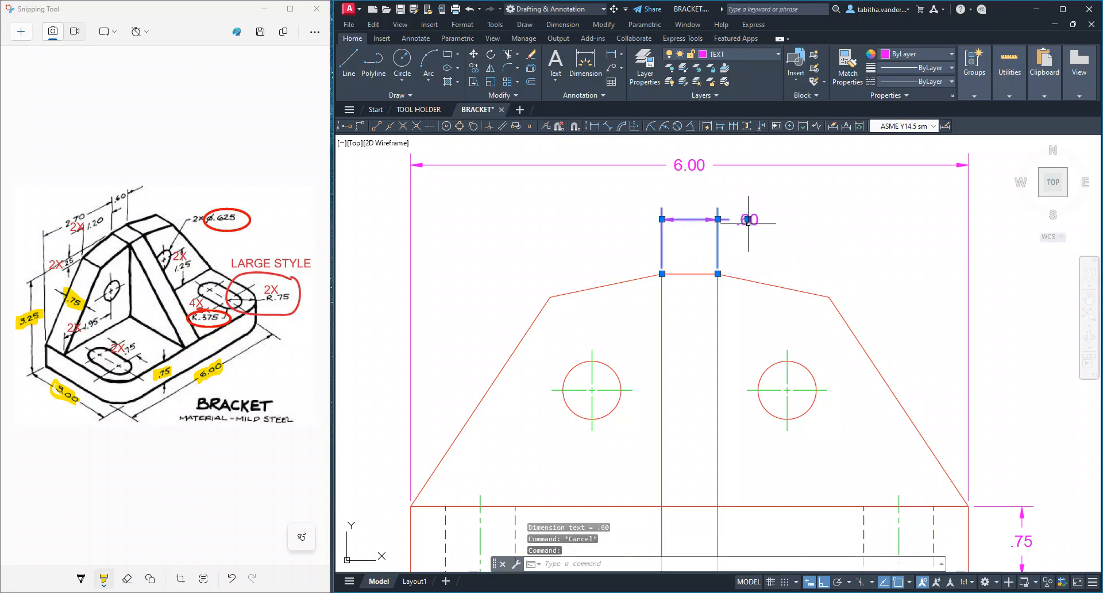
pyautogui.click(747, 219)
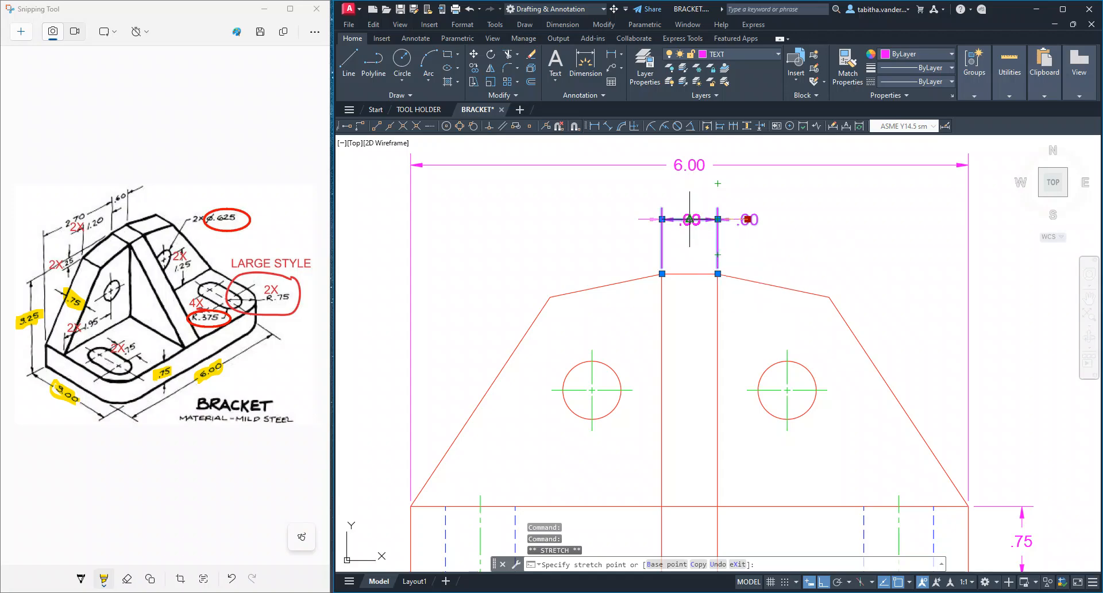
pyautogui.click(693, 220)
pyautogui.press('Escape')
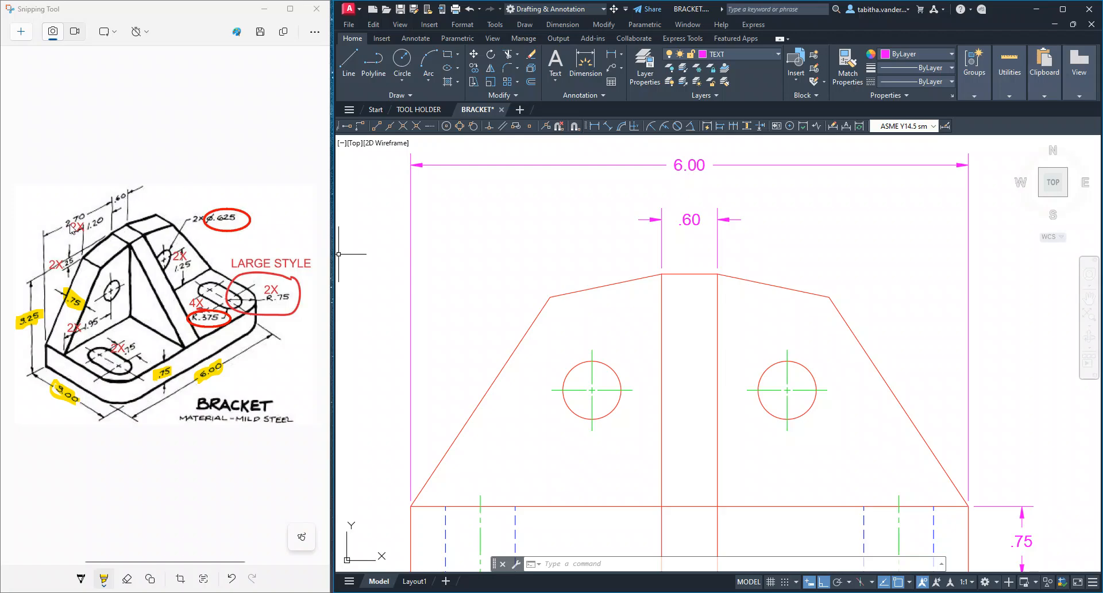
# Dimension horizontally from the base's upper left corner to the rib's top left corner, aligned with the rib width, and highlight 2.70 and .60 on the sketch
pyautogui.click(612, 54)
pyautogui.click(411, 507)
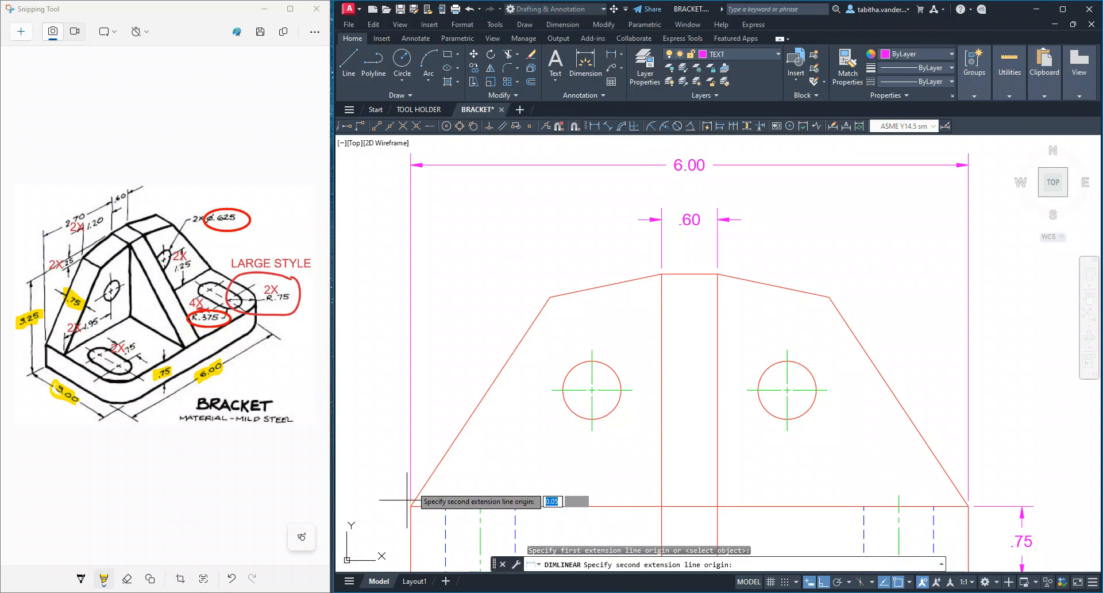
pyautogui.click(661, 274)
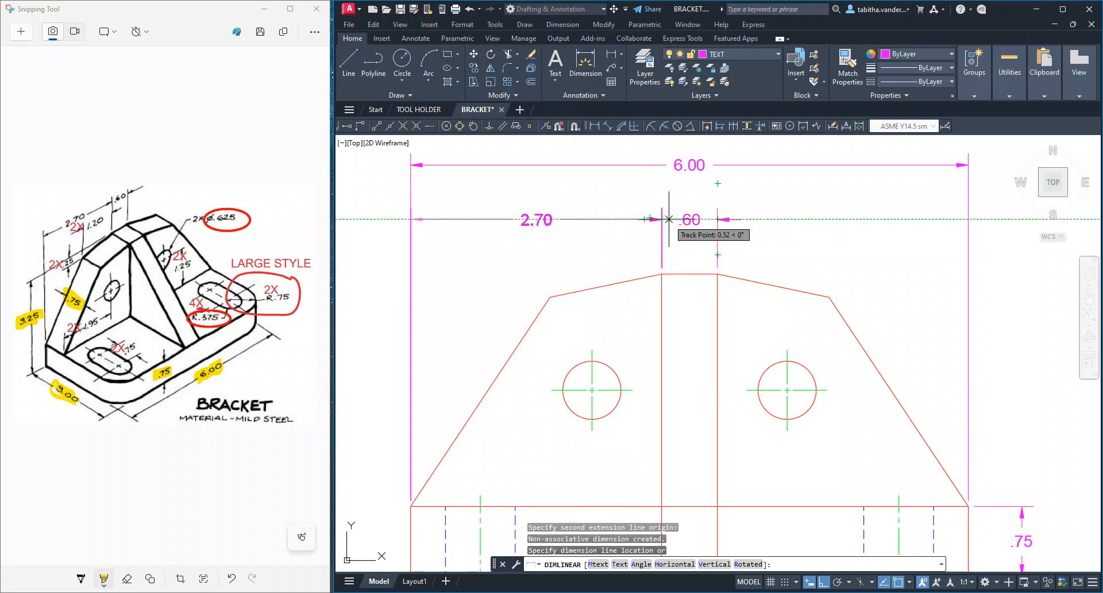
pyautogui.click(537, 219)
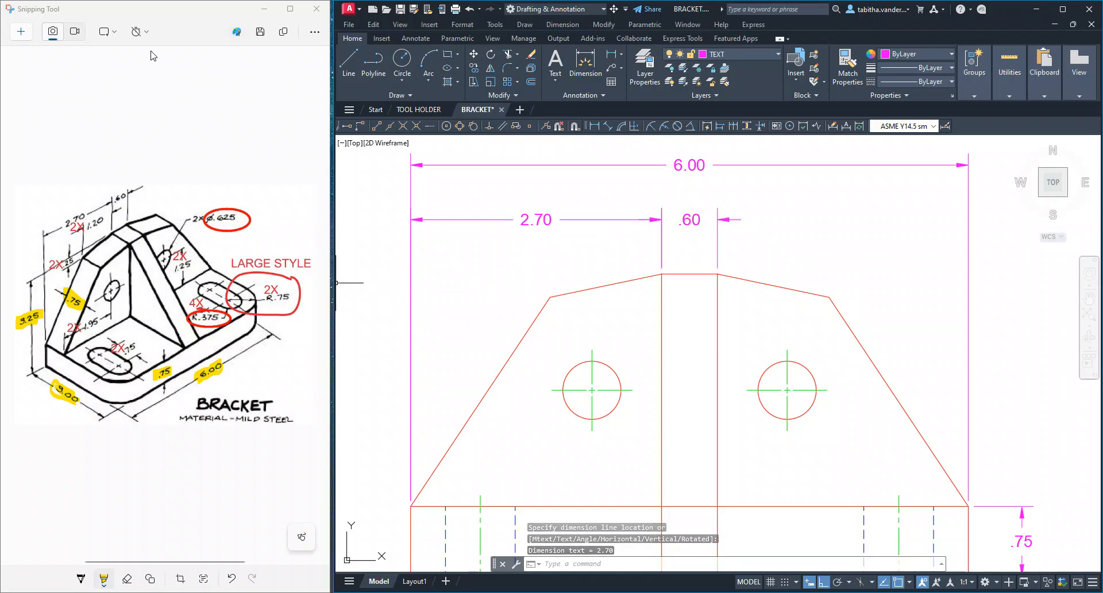
pyautogui.click(104, 581)
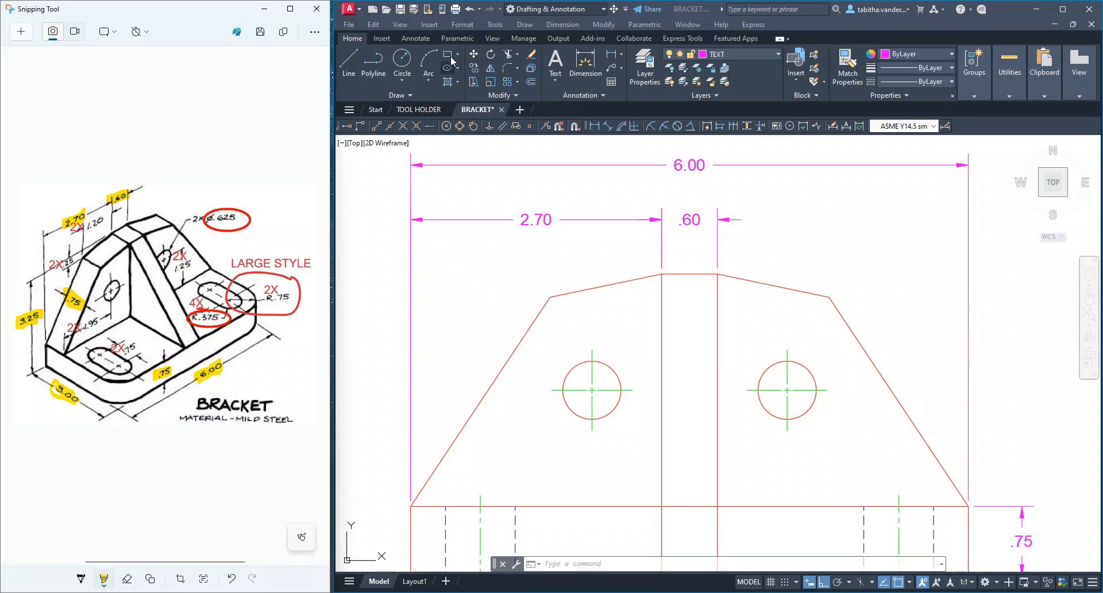
# Dimension the vertical offset between the front view's left shoulder corner and the rib's top, with the text centred between the extension lines
pyautogui.click(612, 56)
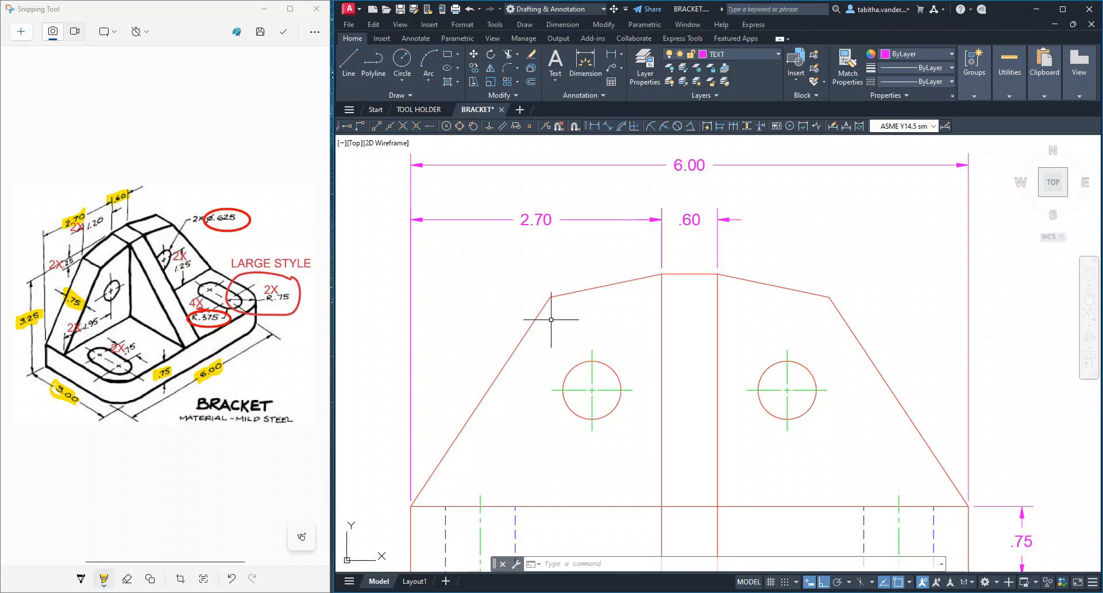
pyautogui.click(612, 56)
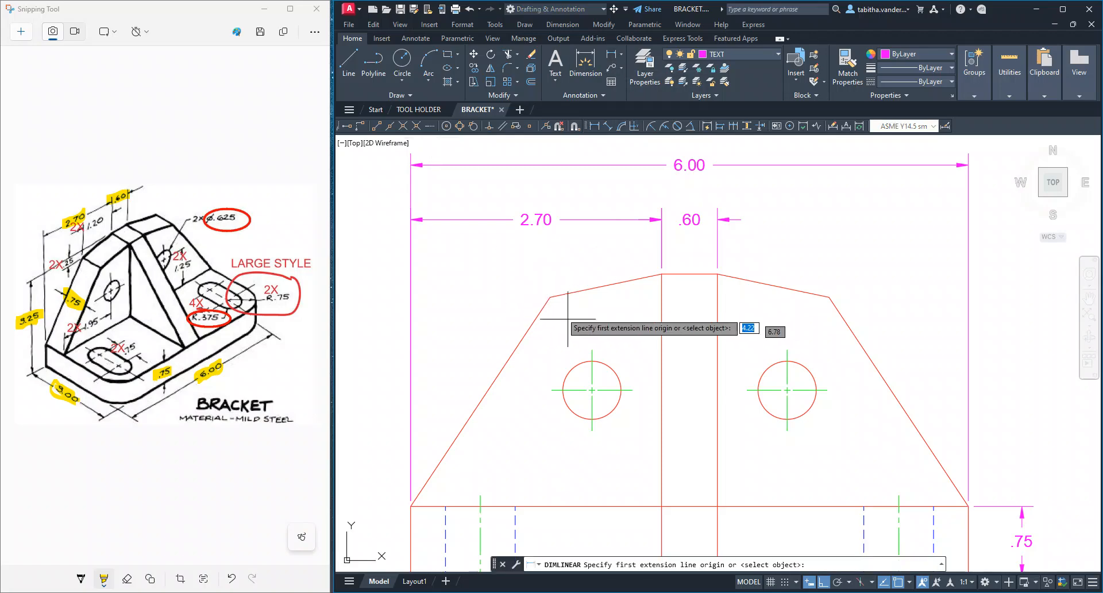
pyautogui.click(549, 297)
pyautogui.click(661, 274)
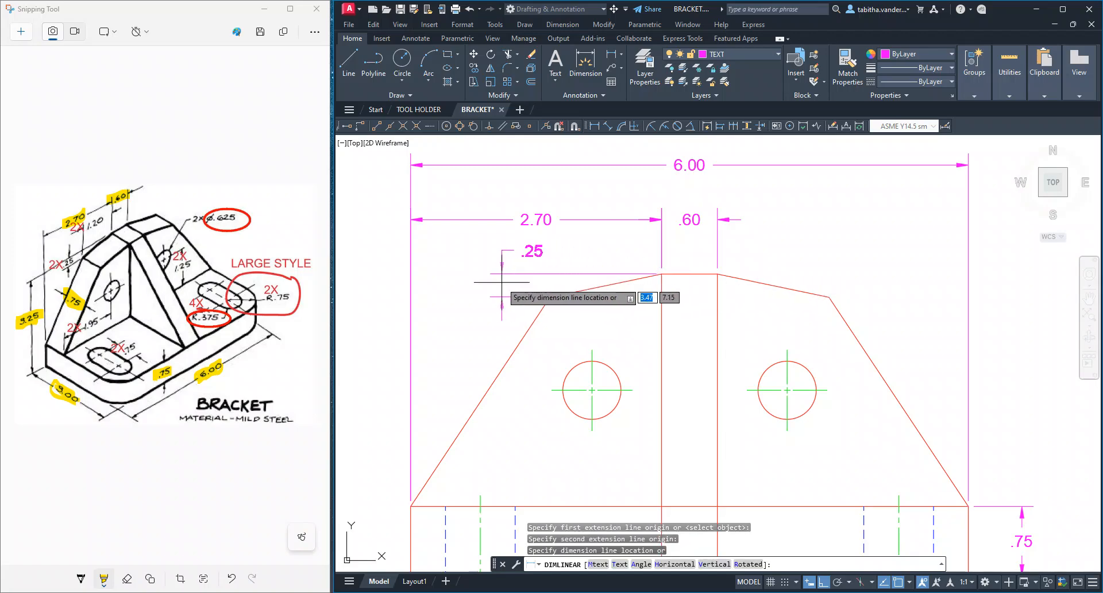
pyautogui.click(482, 280)
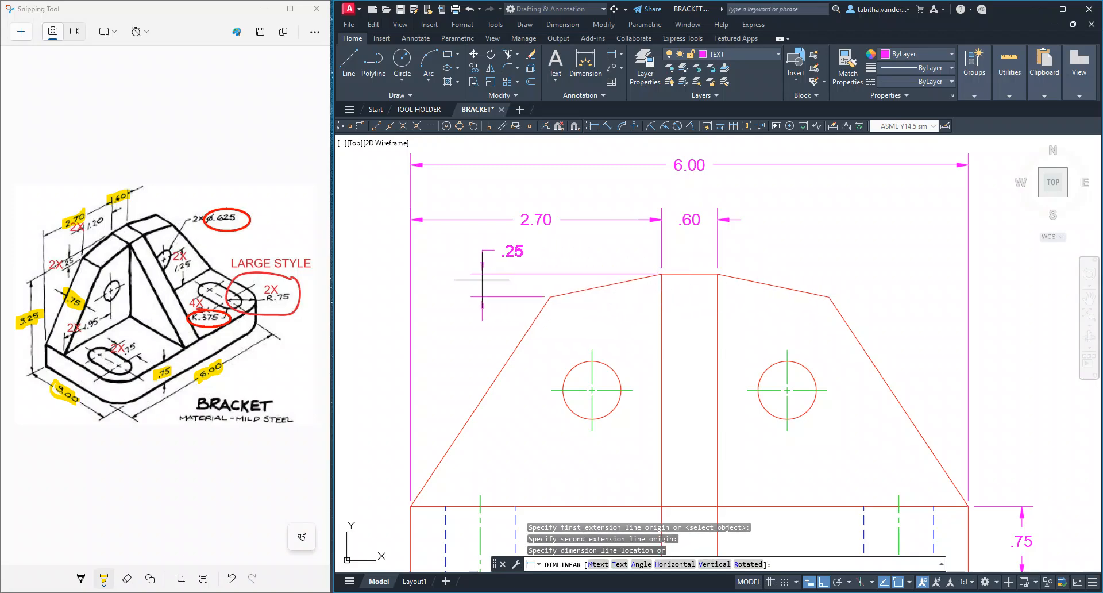
pyautogui.click(512, 251)
pyautogui.click(513, 251)
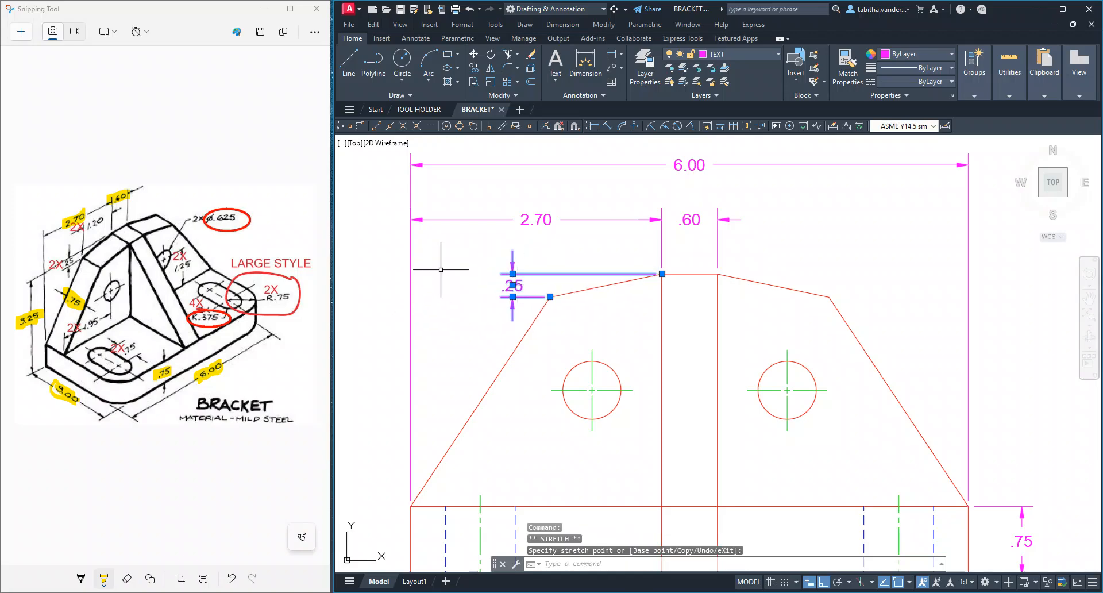
pyautogui.press('Escape')
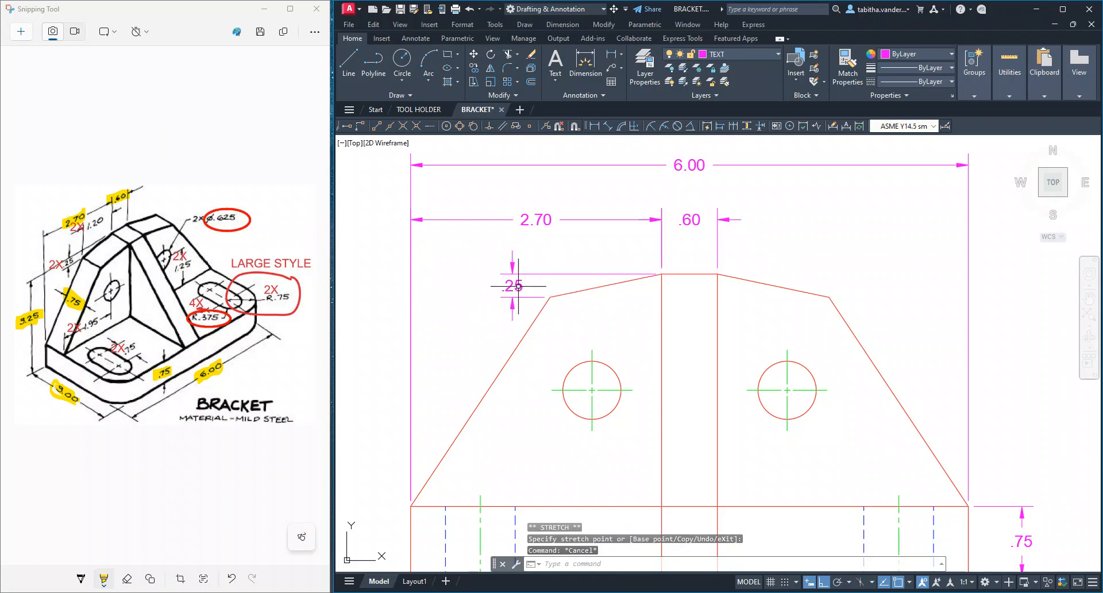
pyautogui.scroll(3, 519, 285)
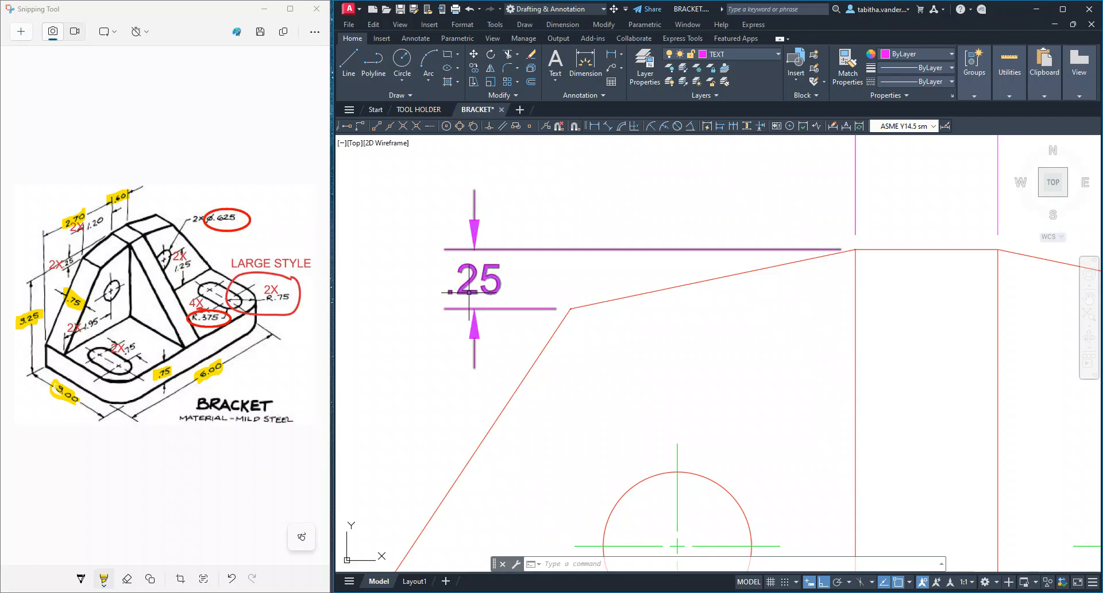
pyautogui.click(489, 280)
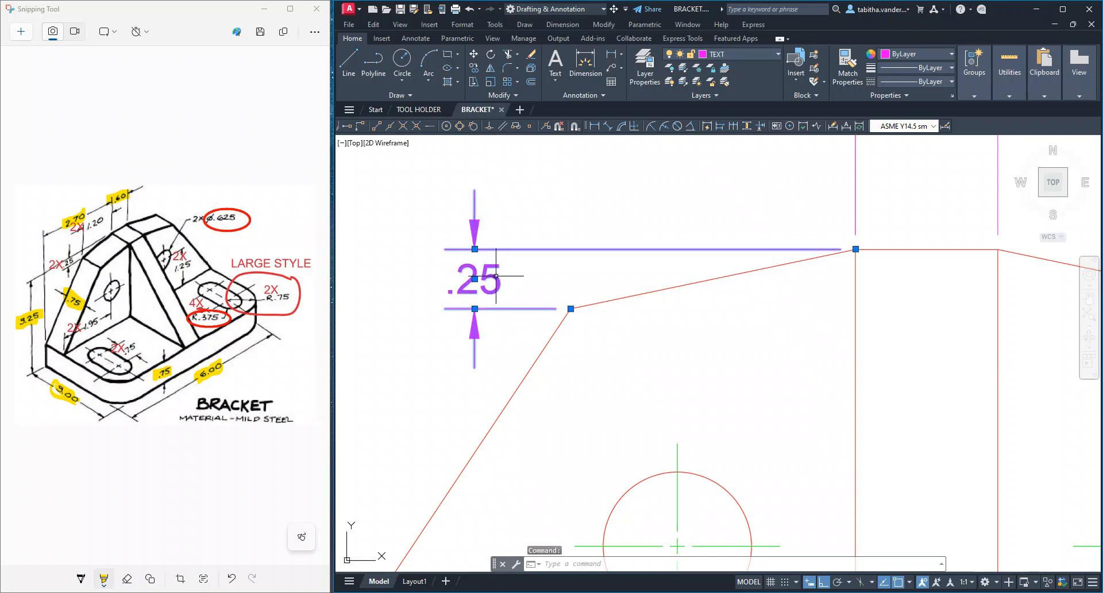
pyautogui.click(416, 39)
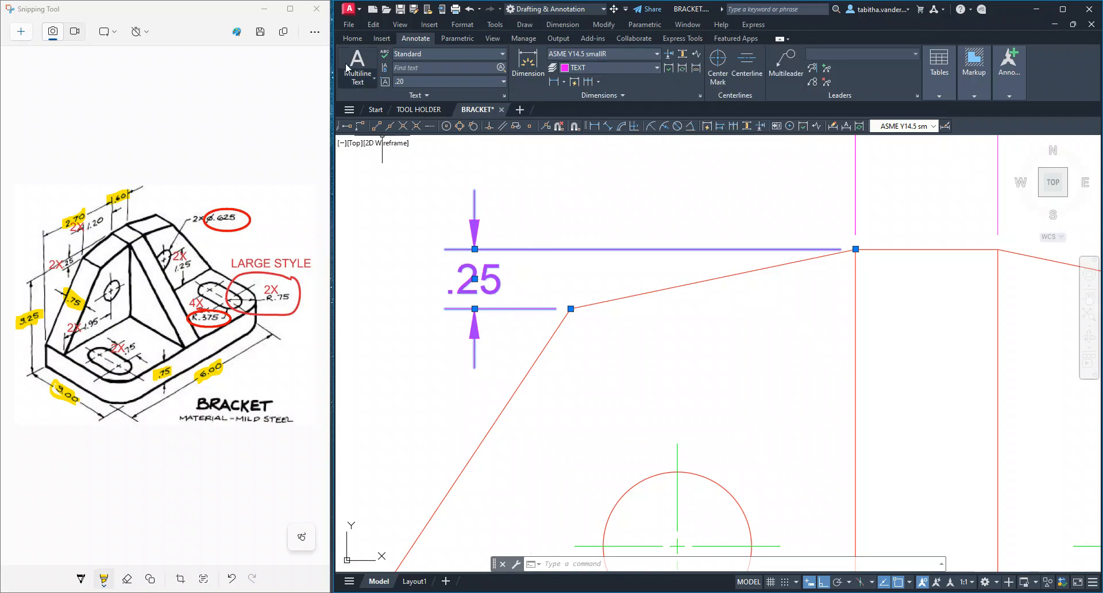
pyautogui.click(353, 40)
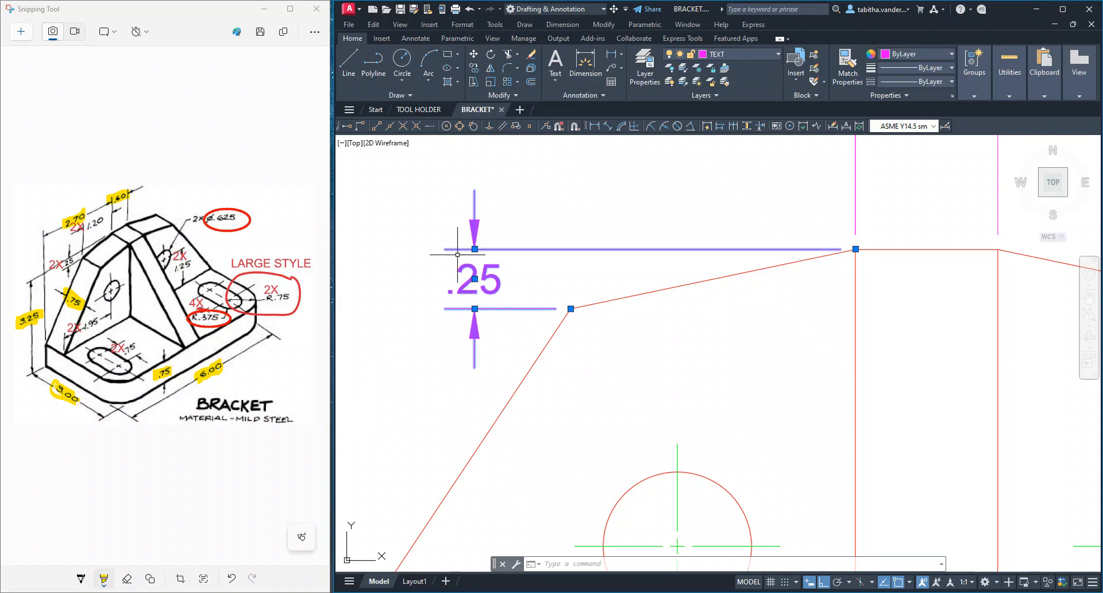
pyautogui.press('Escape')
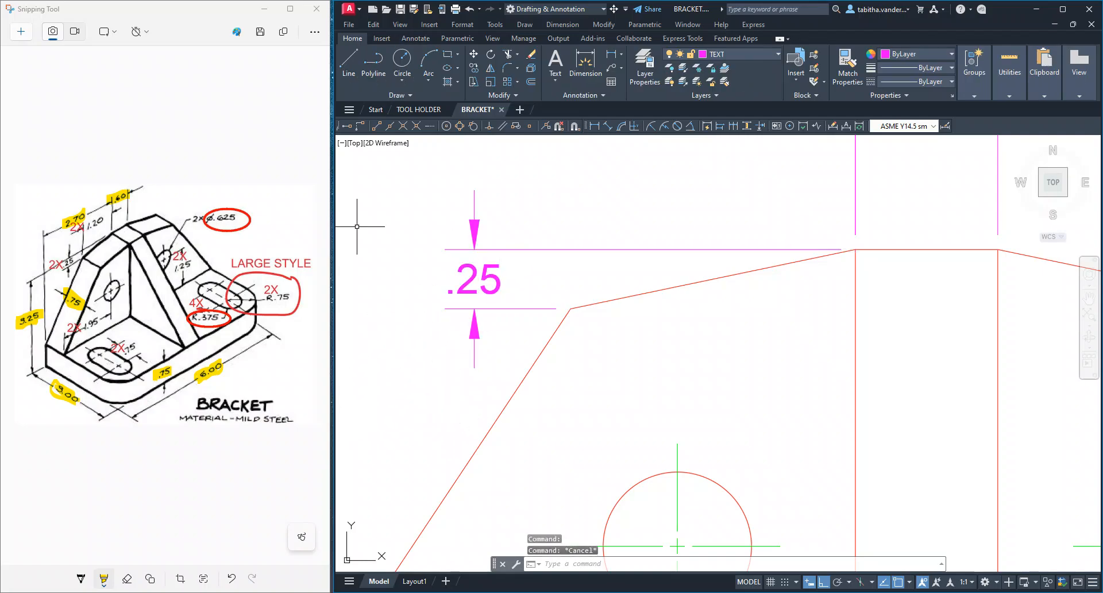
# Dimension horizontally from the front view's left shoulder corner to the rib's top left corner, placed below the 2.70 dimension
pyautogui.click(613, 56)
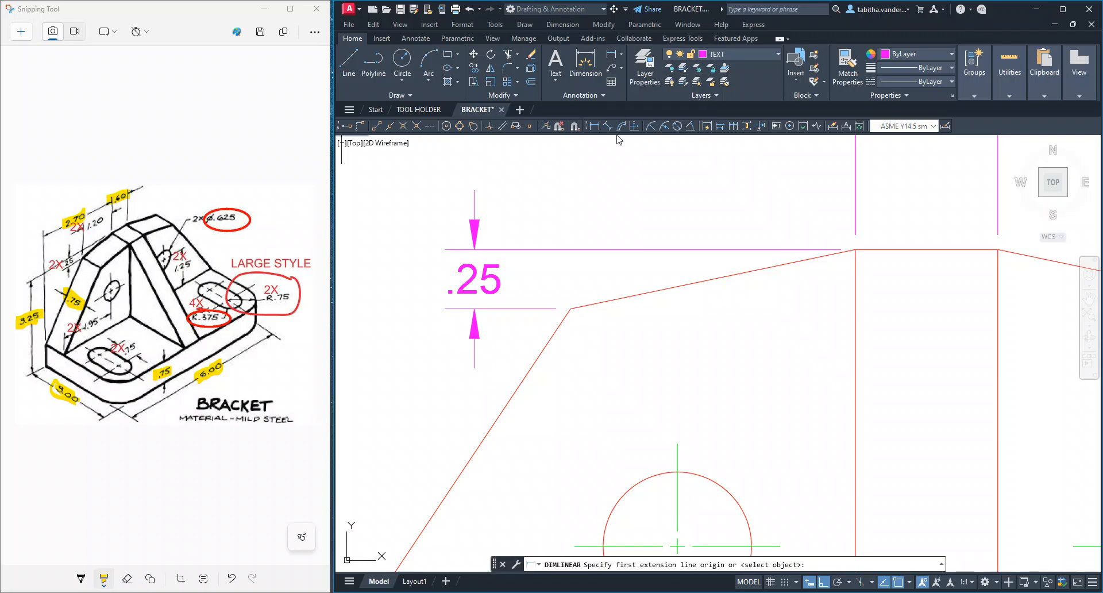
pyautogui.click(571, 308)
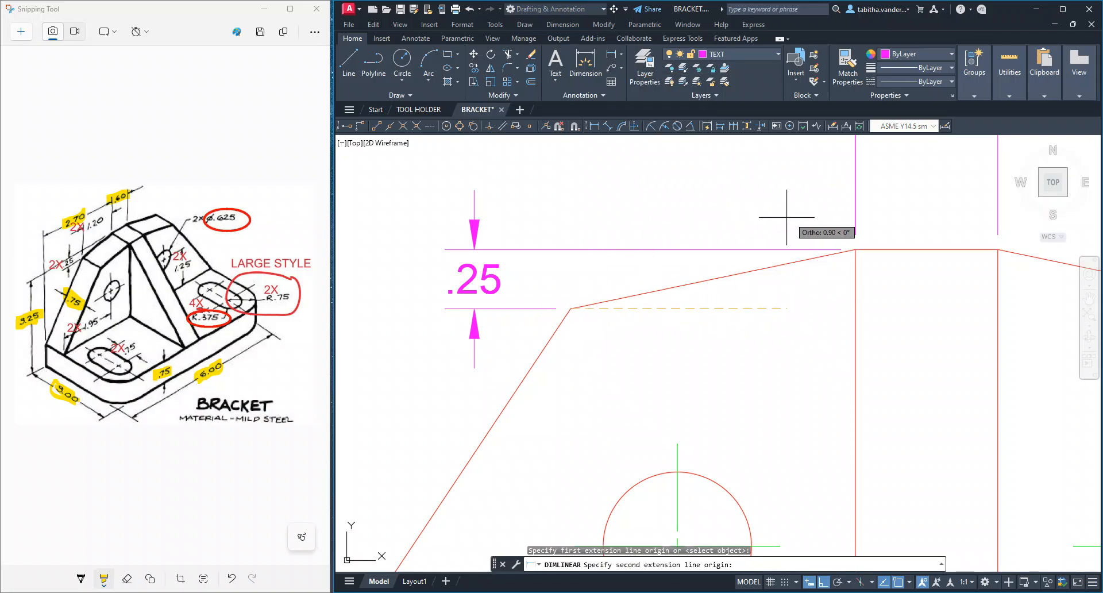
pyautogui.click(855, 250)
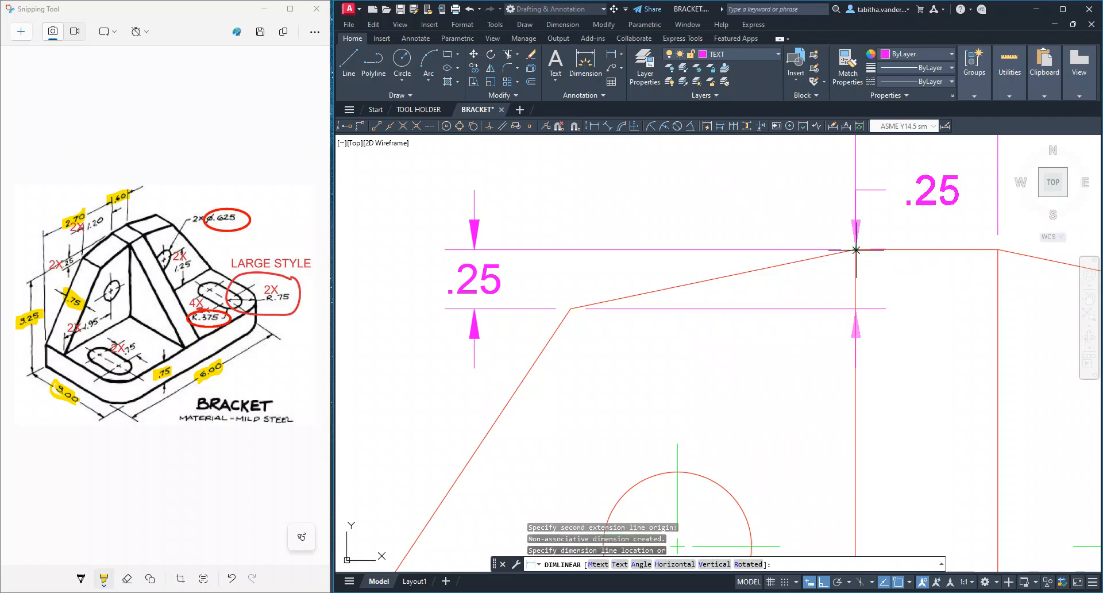
pyautogui.click(713, 159)
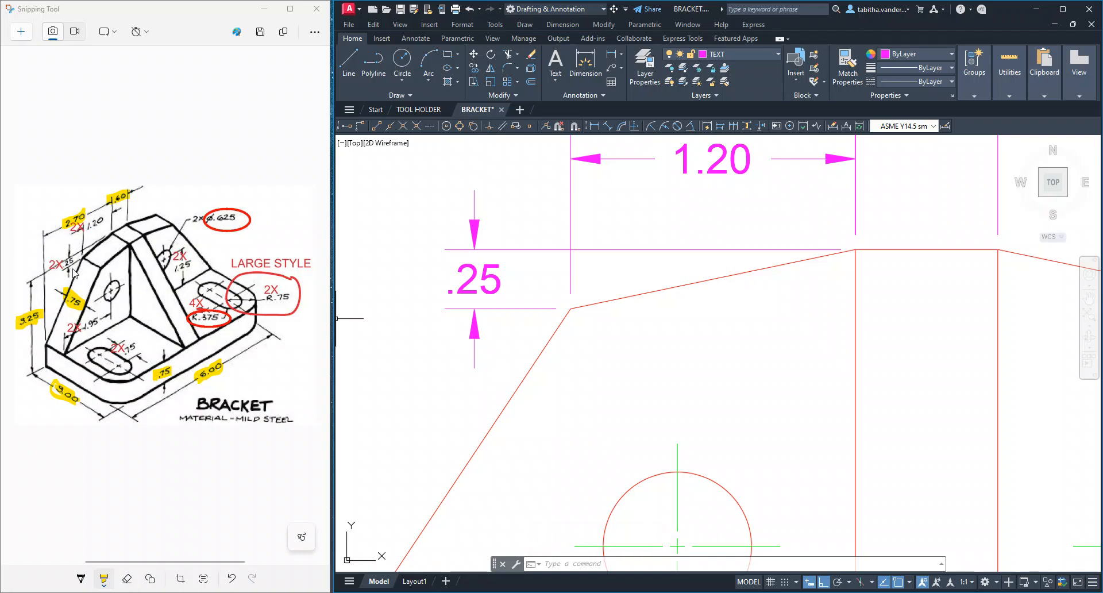
# Add the prefix 2X and a space before the text of the horizontal shoulder-to-rib dimension
pyautogui.scroll(-1, 638, 214)
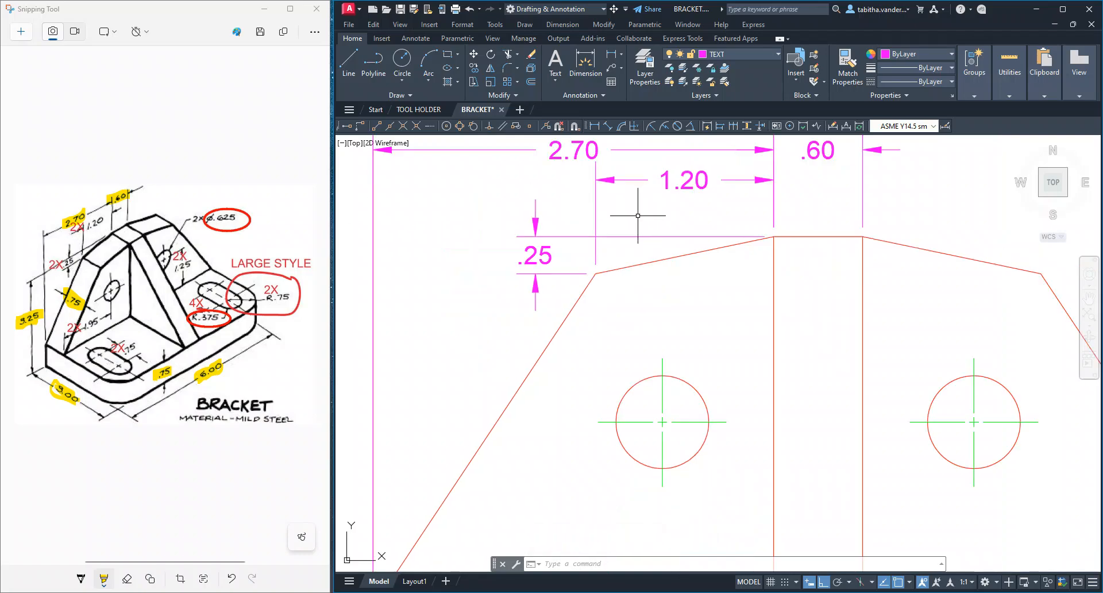
pyautogui.moveTo(637, 216); pyautogui.dragTo(632, 291, button='middle')
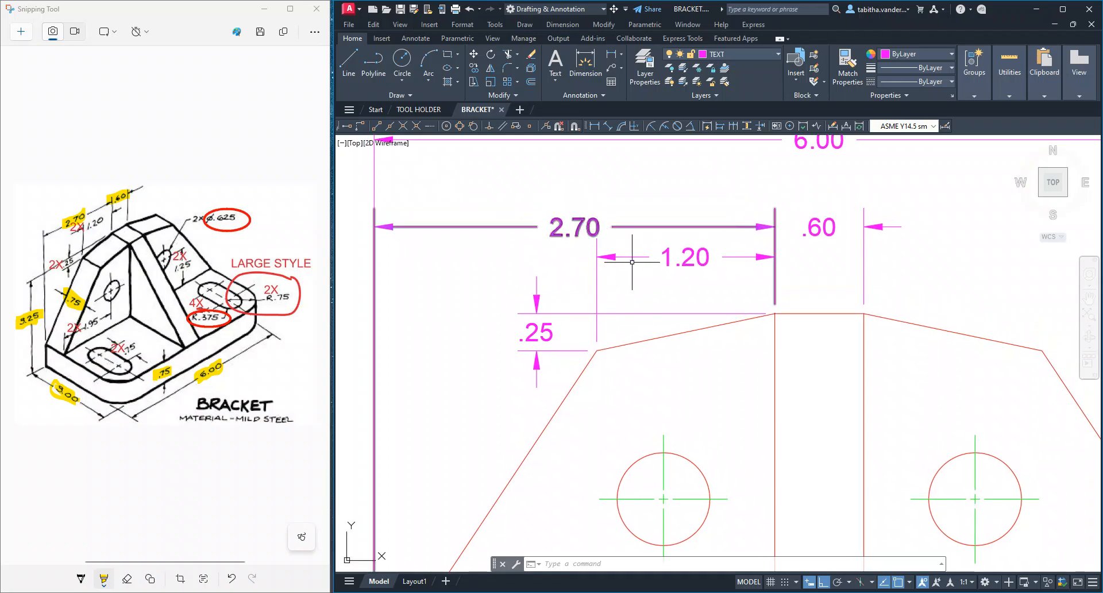
pyautogui.click(693, 264)
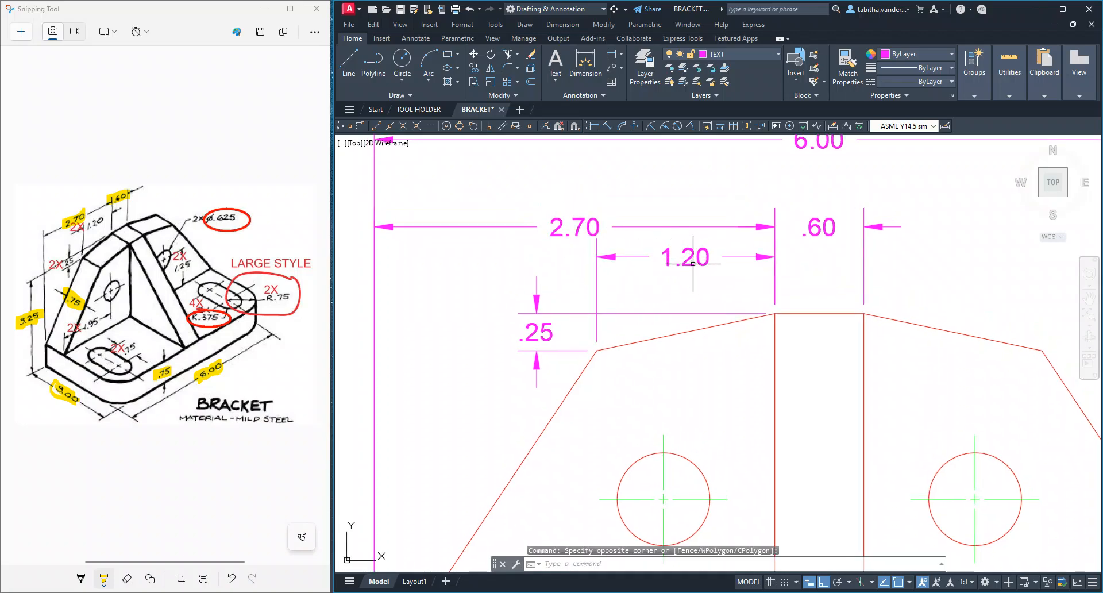
pyautogui.click(690, 262)
pyautogui.click(688, 261)
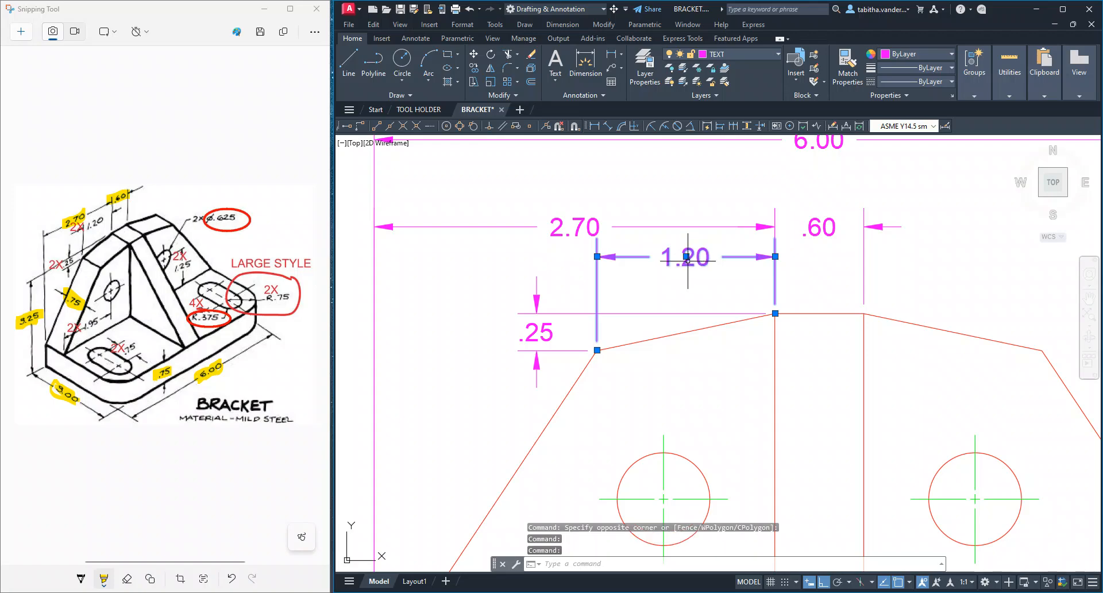
pyautogui.doubleClick(687, 260)
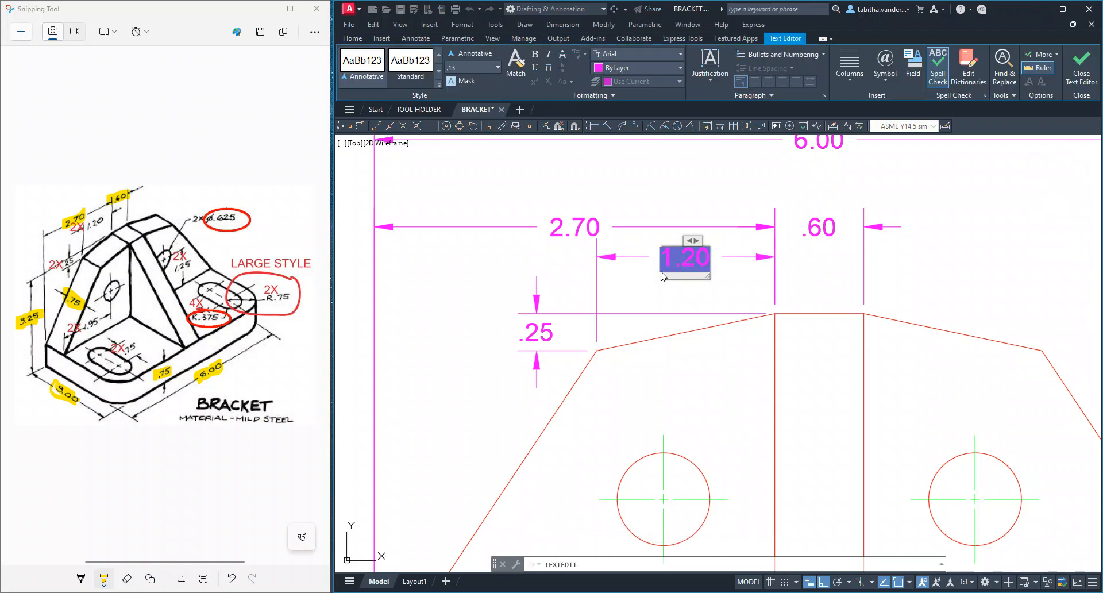
pyautogui.scroll(10, 671, 267)
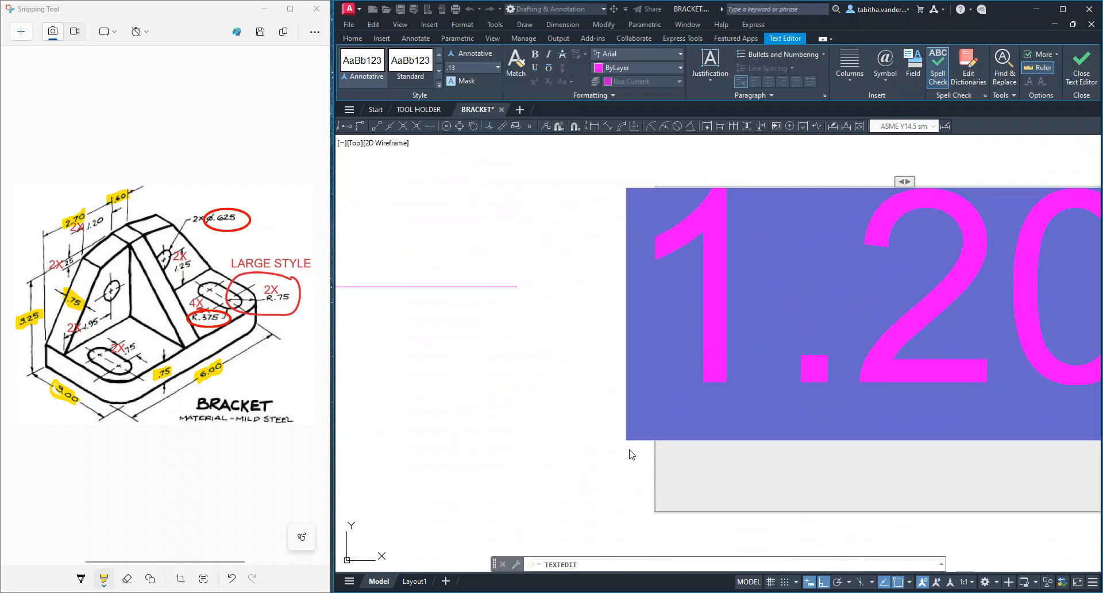
pyautogui.scroll(-4, 632, 453)
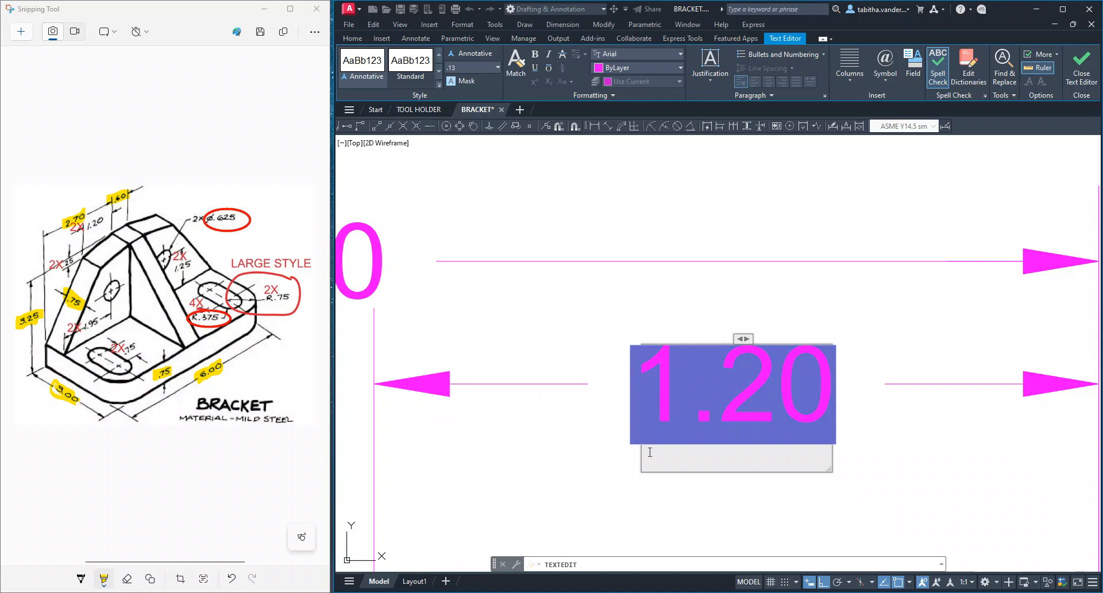
pyautogui.write('2')
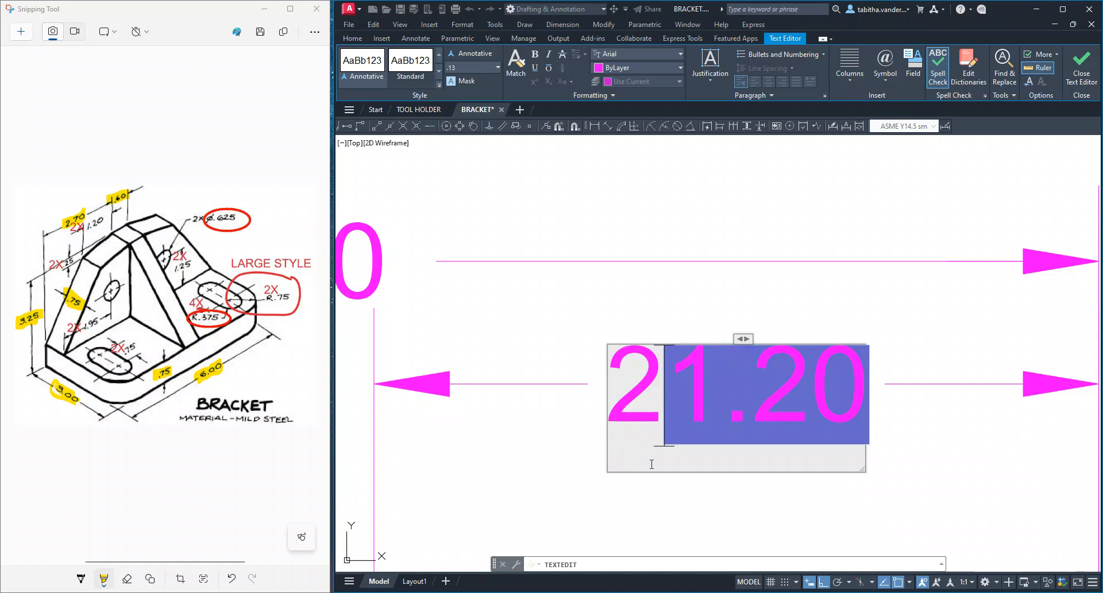
pyautogui.write('X')
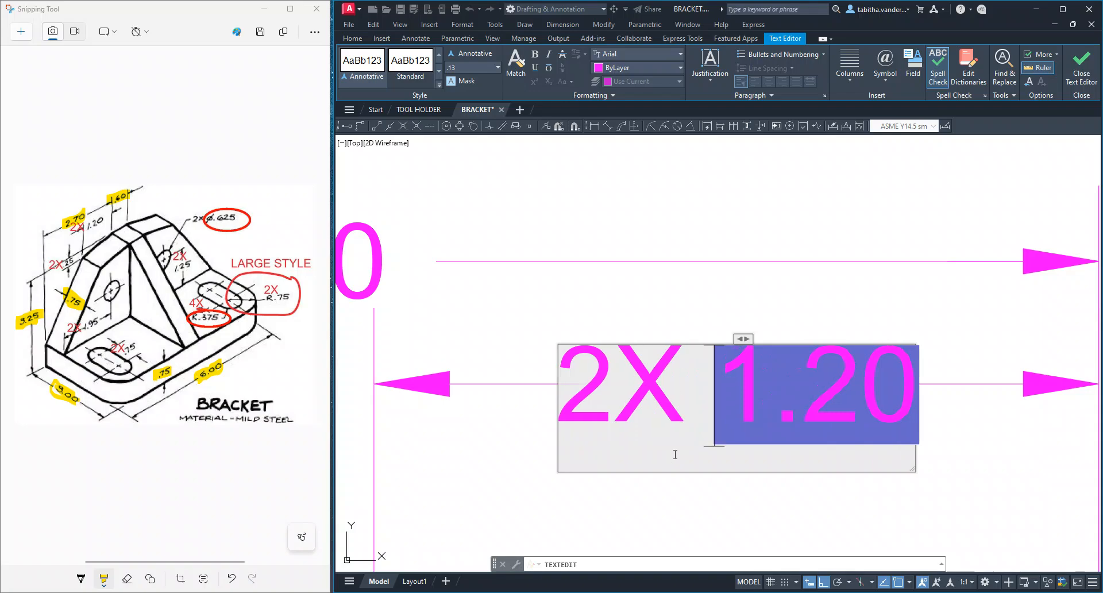
pyautogui.click(1088, 79)
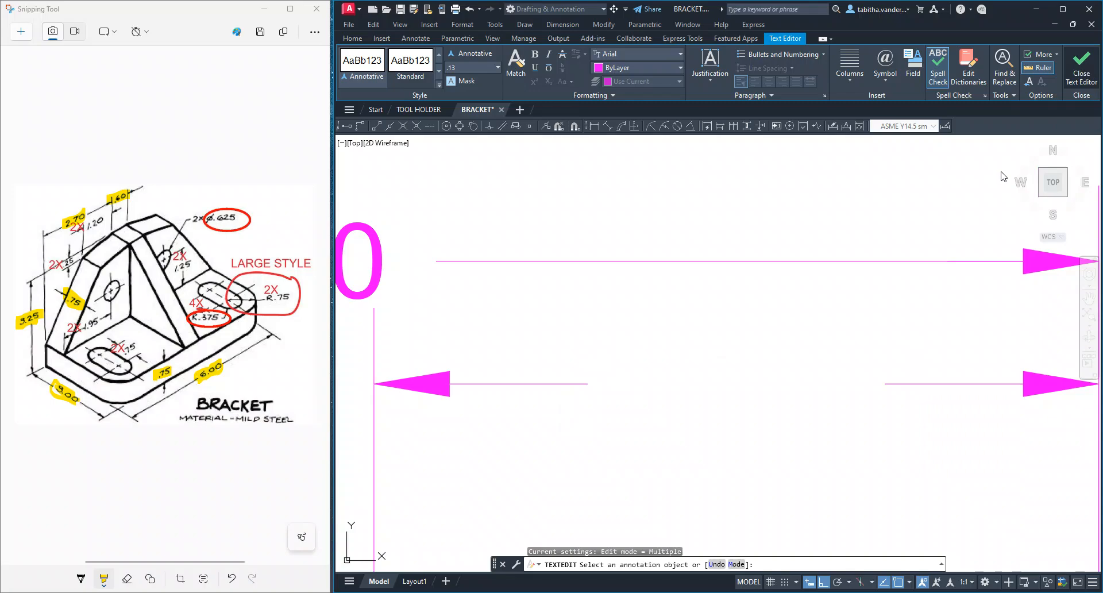
# Add the prefix 2X and a space before the text of the shoulder's vertical offset dimension, keeping the drawing beside the reference sketch
pyautogui.scroll(-4, 735, 454)
pyautogui.moveTo(735, 478); pyautogui.dragTo(679, 404, button='middle')
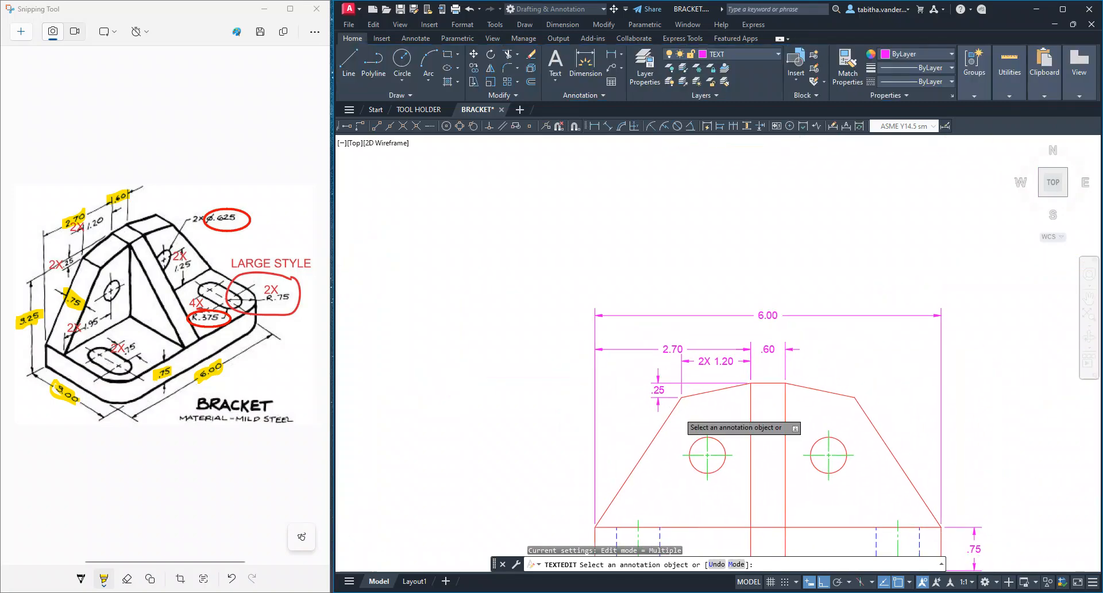
pyautogui.scroll(4, 680, 403)
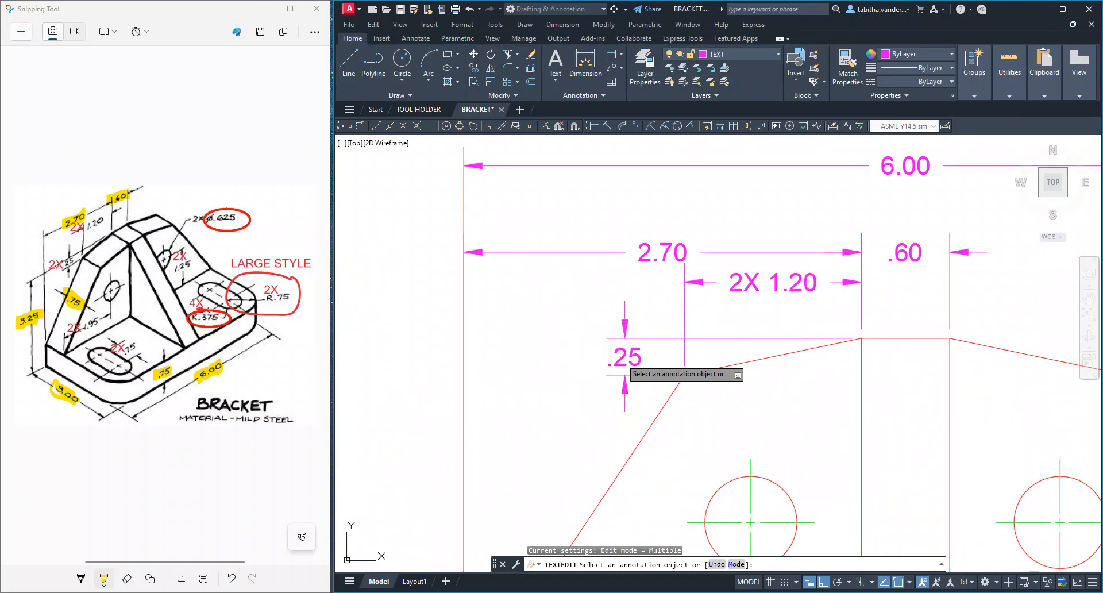
pyautogui.click(621, 359)
pyautogui.scroll(5, 616, 362)
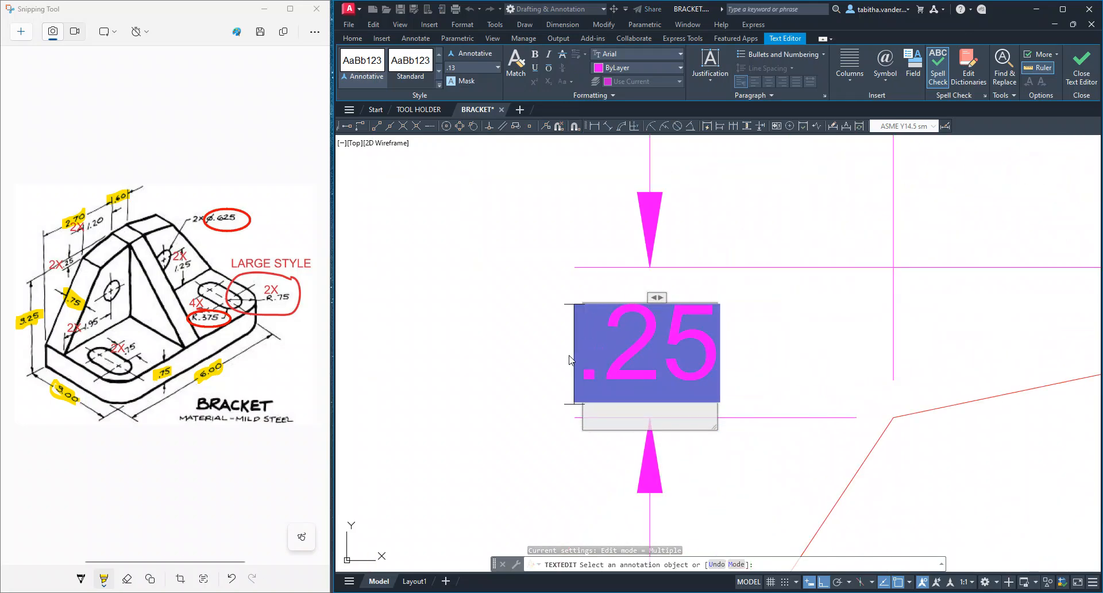
pyautogui.write('2')
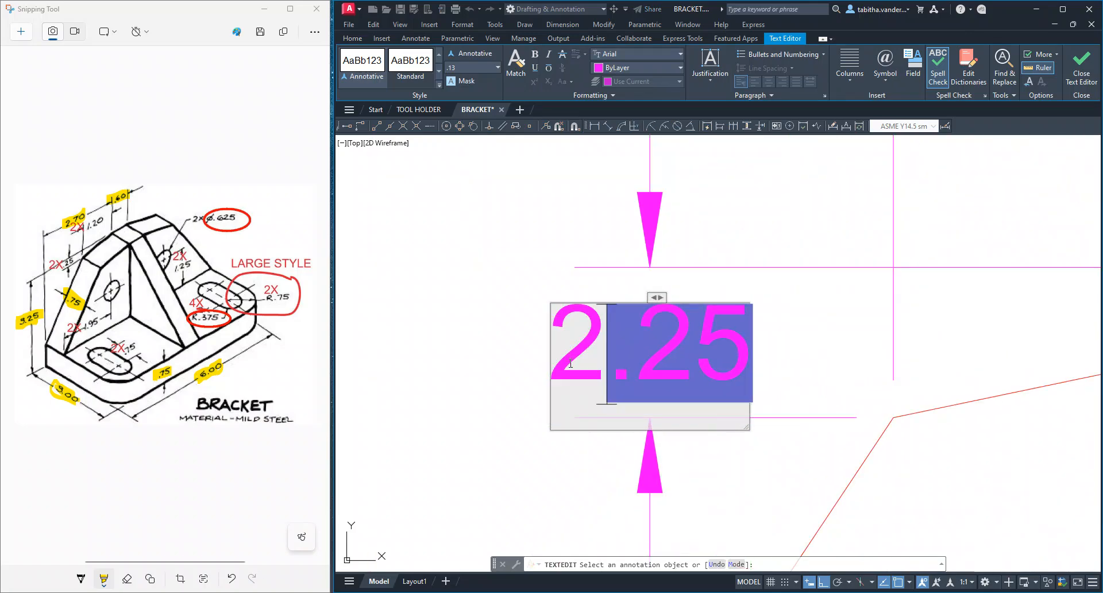
pyautogui.write('x')
pyautogui.press('BackSpace')
pyautogui.press('super+Up')
pyautogui.press('capslock')
pyautogui.write('X')
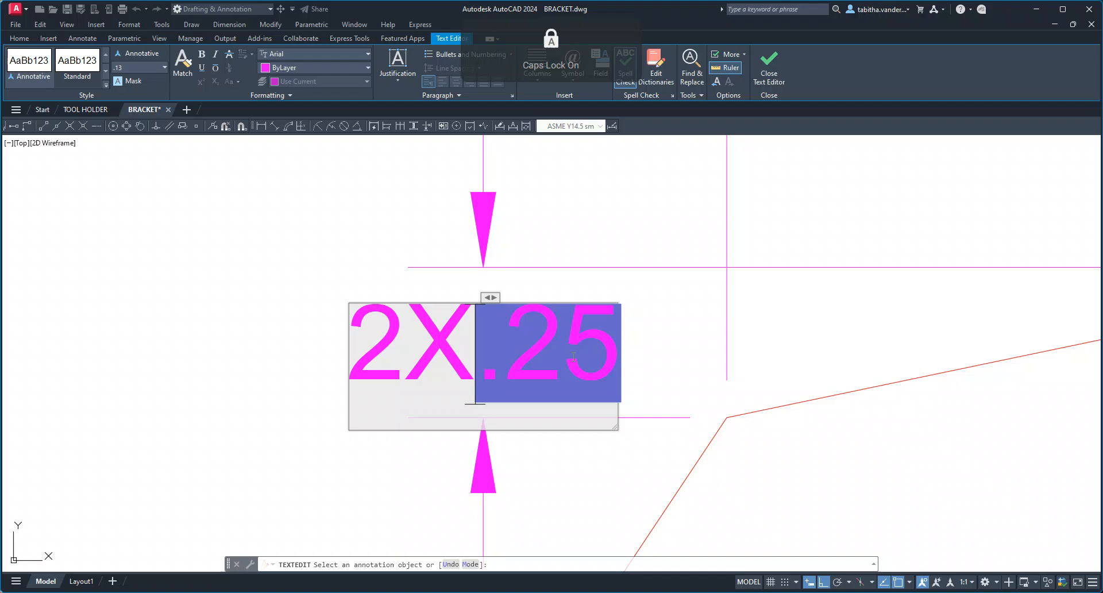
pyautogui.click(769, 64)
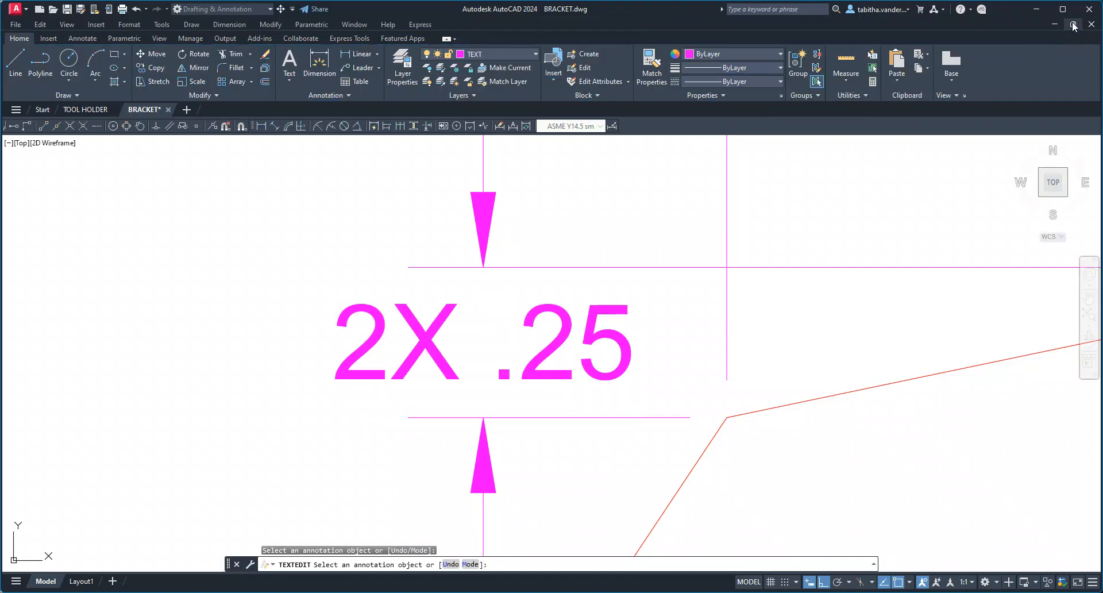
pyautogui.press('Escape')
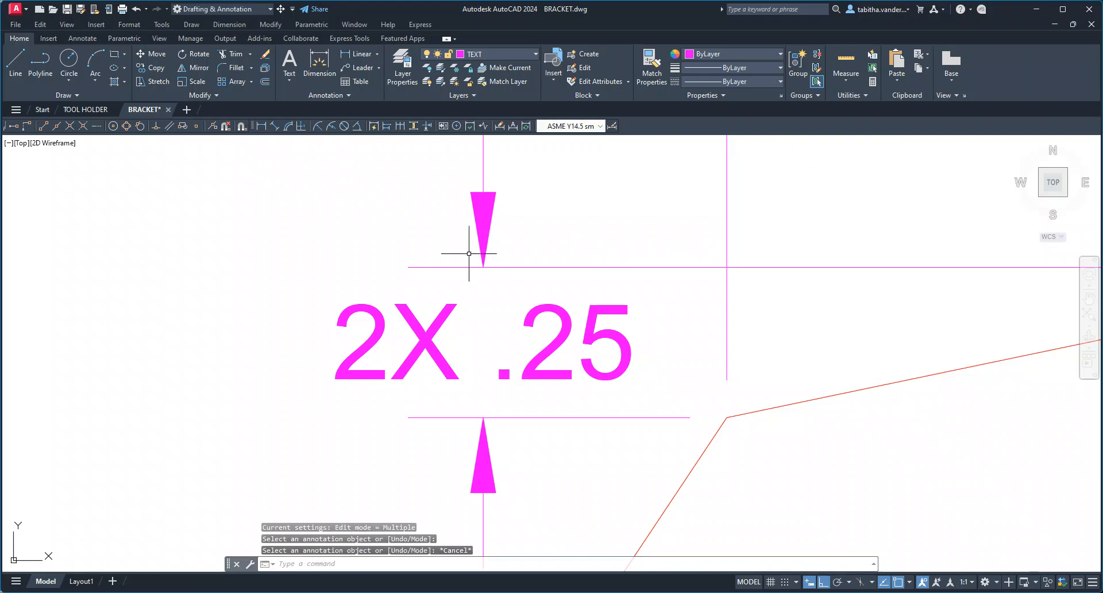
pyautogui.press('super+Right')
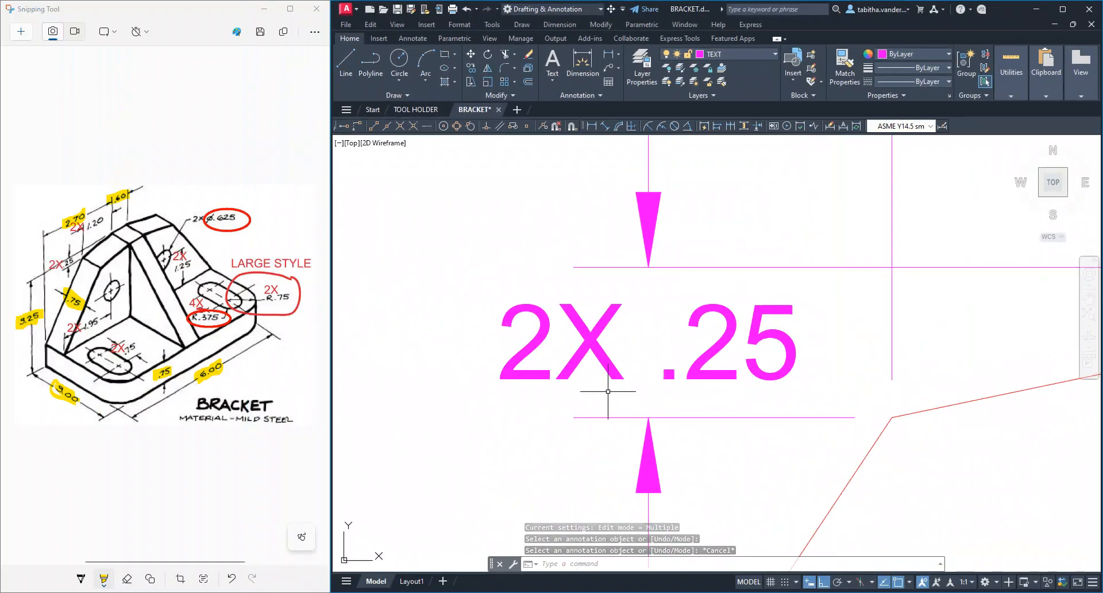
# Move the 2.70 and .60 dimensions up together towards the overall width dimension, keeping both dimension lines aligned
pyautogui.scroll(-5, 603, 399)
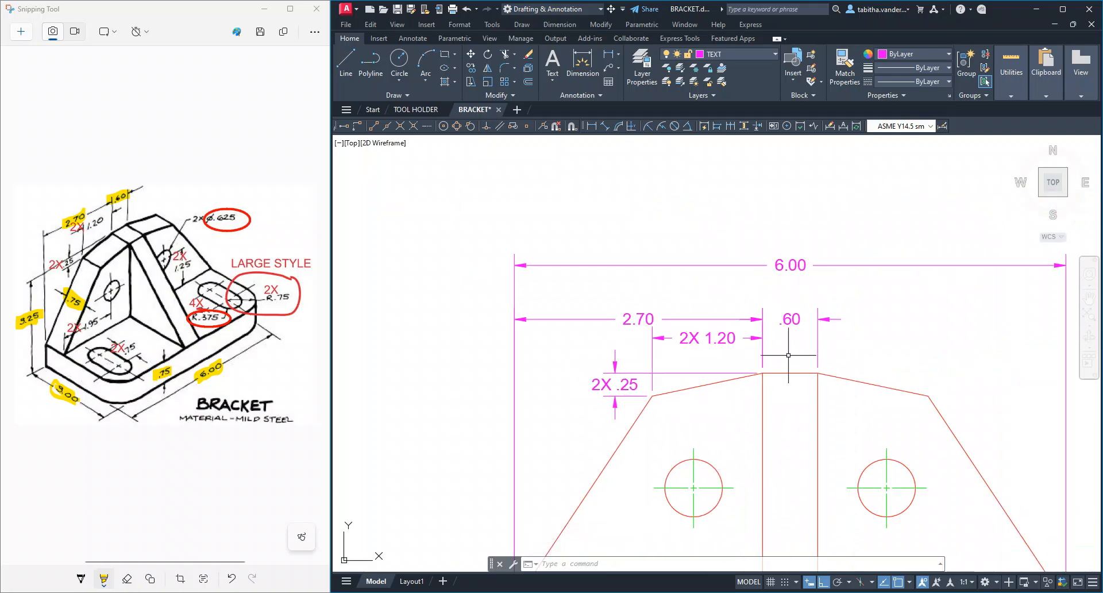
pyautogui.scroll(2, 746, 341)
pyautogui.click(627, 305)
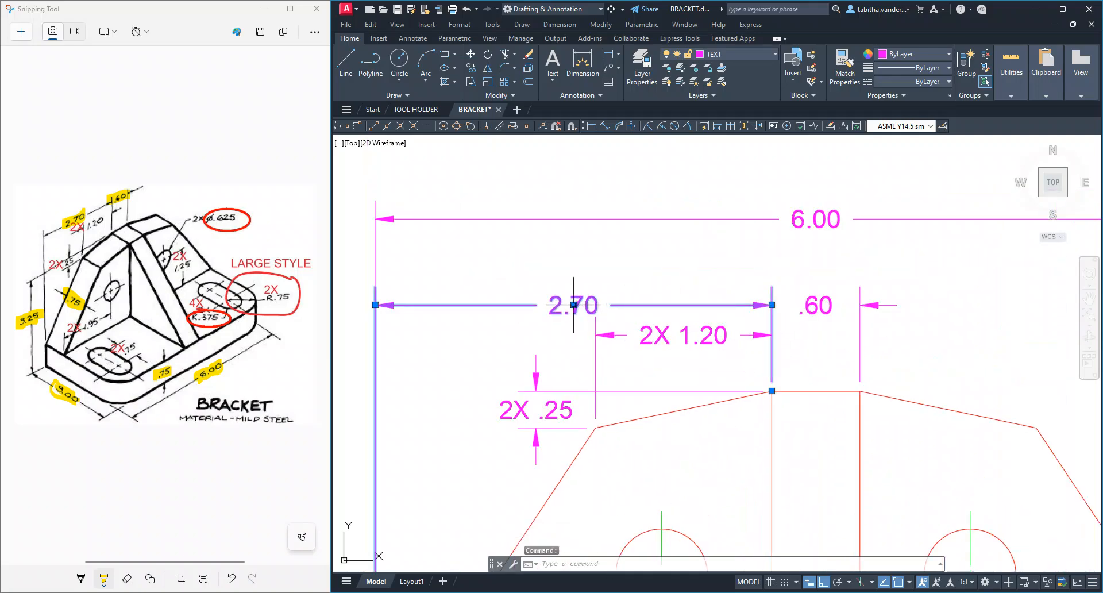
pyautogui.click(574, 306)
pyautogui.click(570, 272)
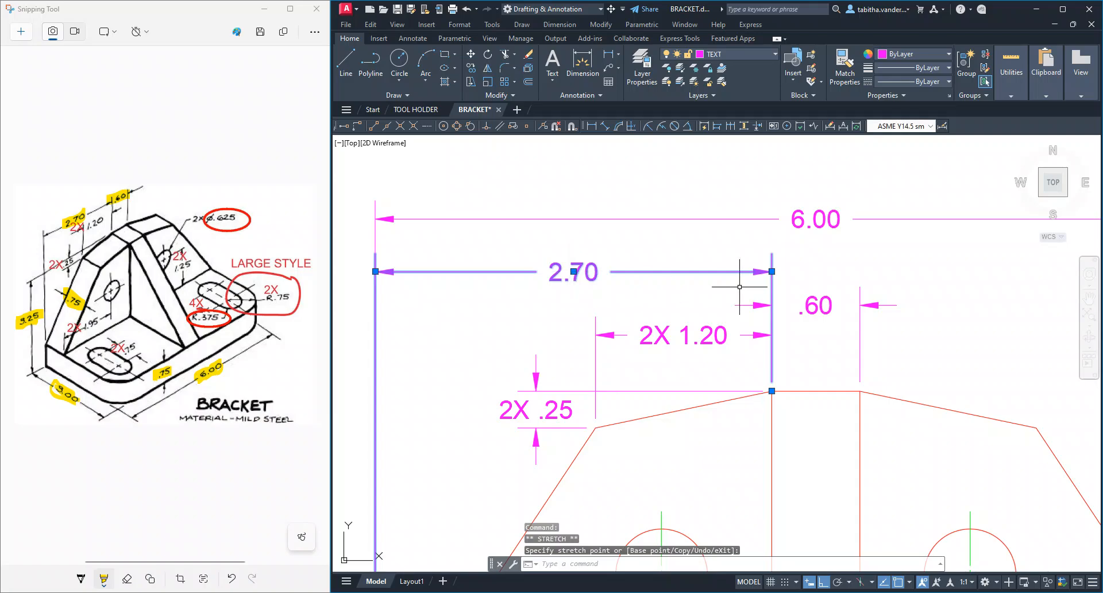
pyautogui.click(830, 305)
pyautogui.click(816, 305)
pyautogui.click(816, 304)
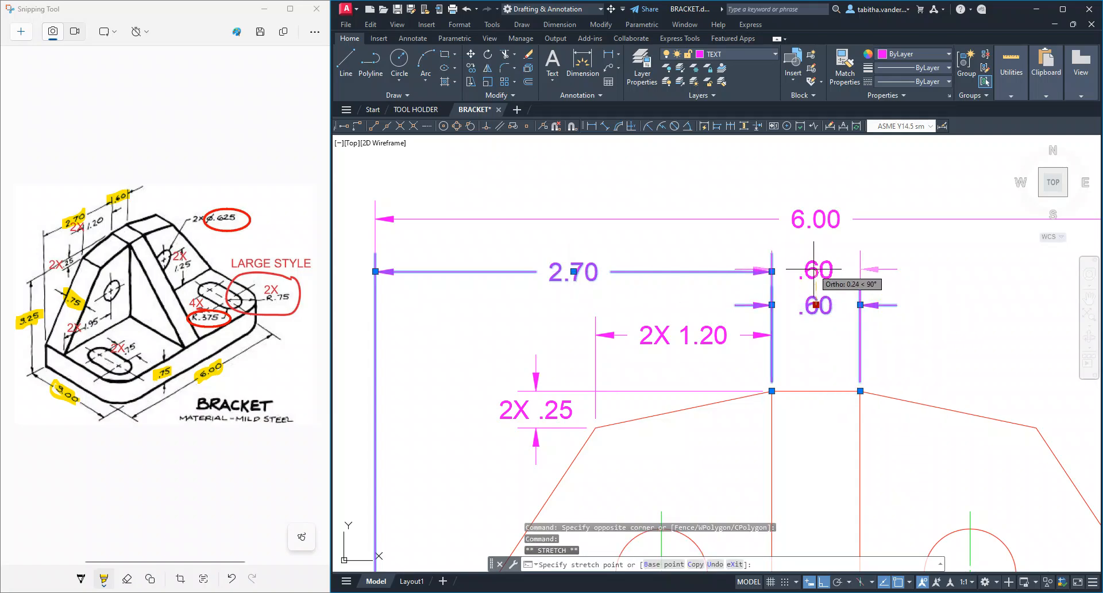
pyautogui.press('Escape')
pyautogui.press('Escape')
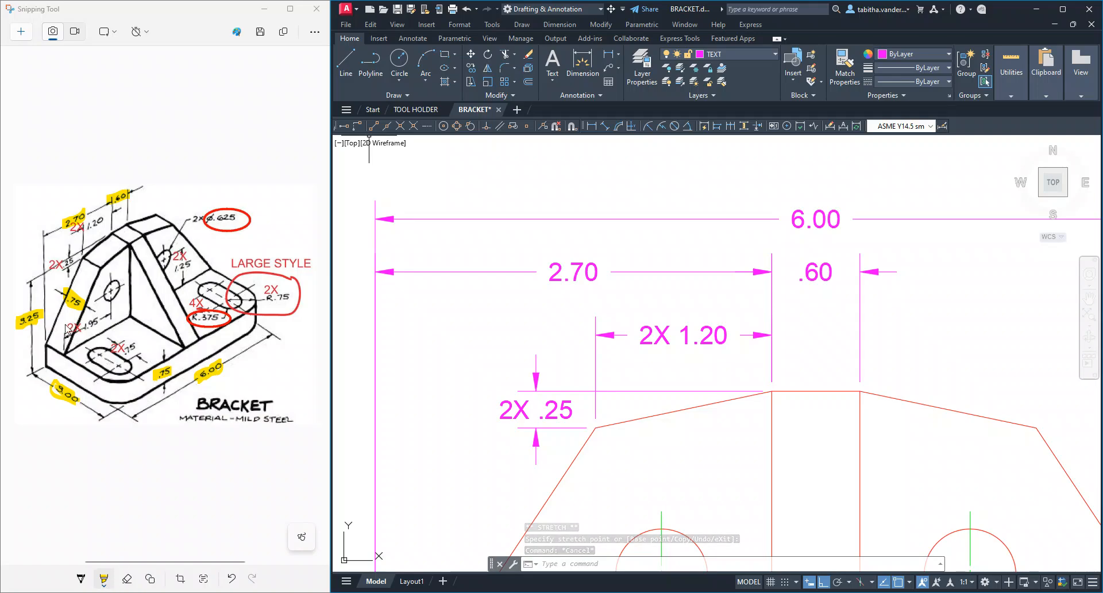
# Highlight 2X 1.20 and 2X .25 on the reference sketch, and erase the stray highlight from 2X .95
pyautogui.moveTo(100, 323); pyautogui.dragTo(76, 330)
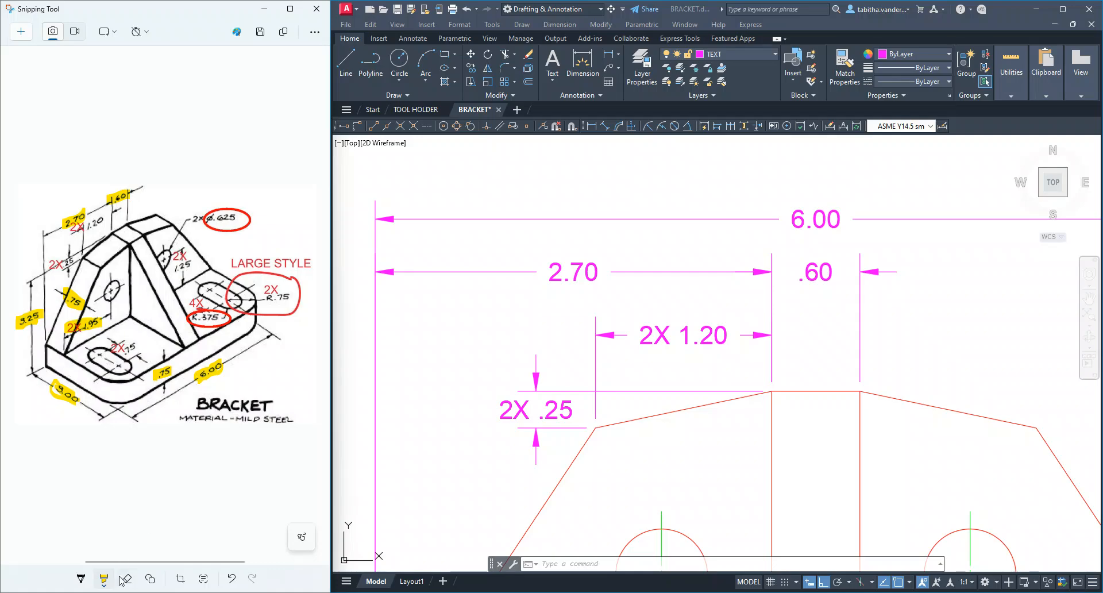
pyautogui.moveTo(77, 338); pyautogui.dragTo(83, 326)
pyautogui.moveTo(54, 265); pyautogui.dragTo(70, 267)
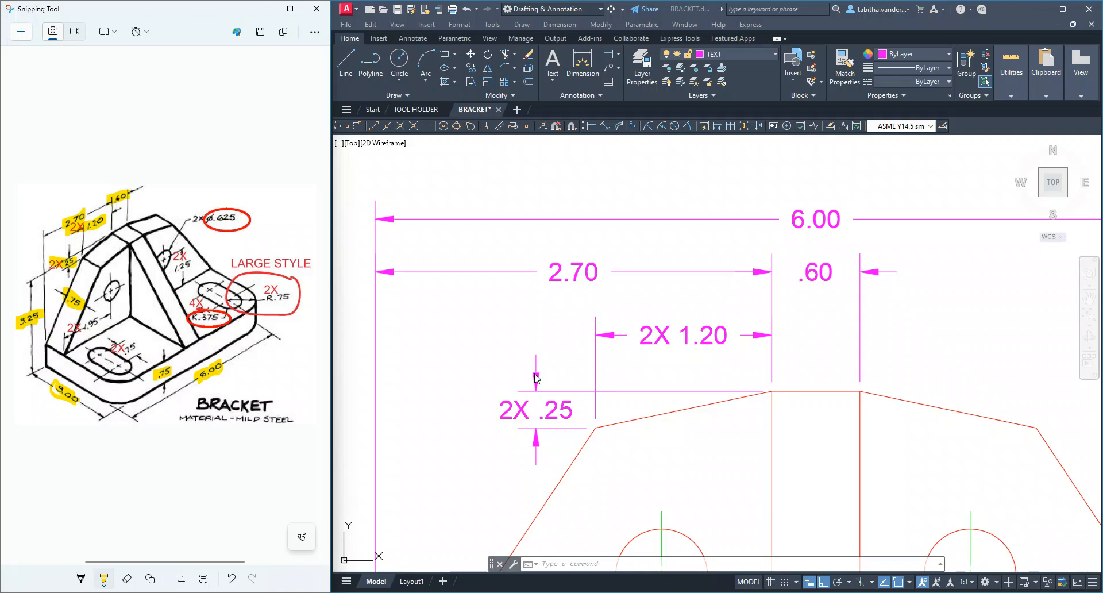
pyautogui.scroll(-3, 536, 378)
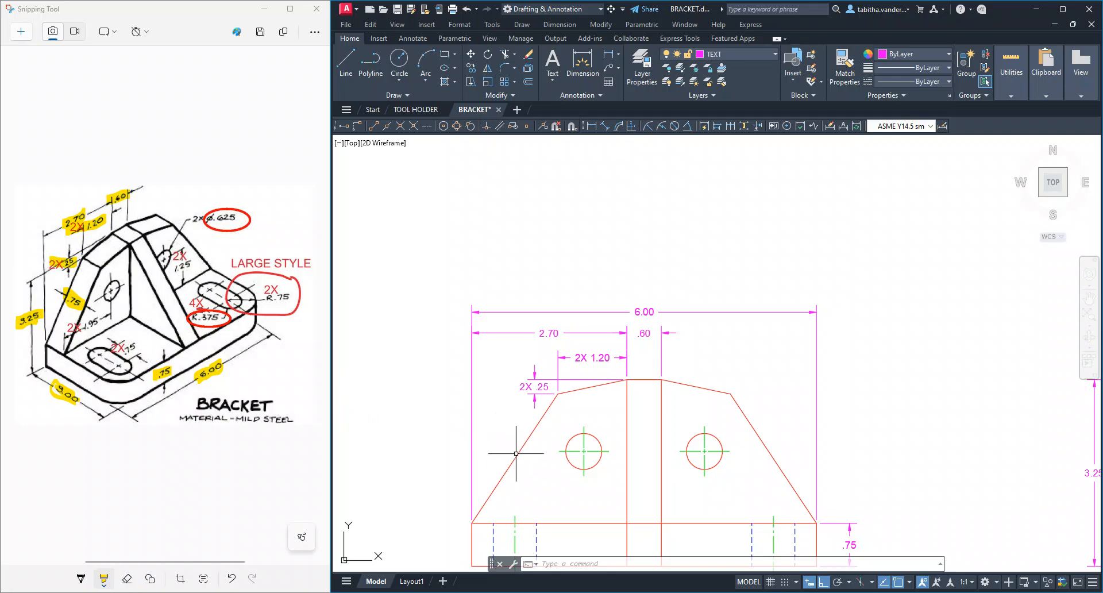
pyautogui.scroll(-2, 512, 457)
pyautogui.scroll(4, 525, 459)
pyautogui.moveTo(636, 450)
pyautogui.mouseDown(button='middle')
pyautogui.moveTo(517, 376)
pyautogui.moveTo(507, 343)
pyautogui.mouseUp(button='middle')
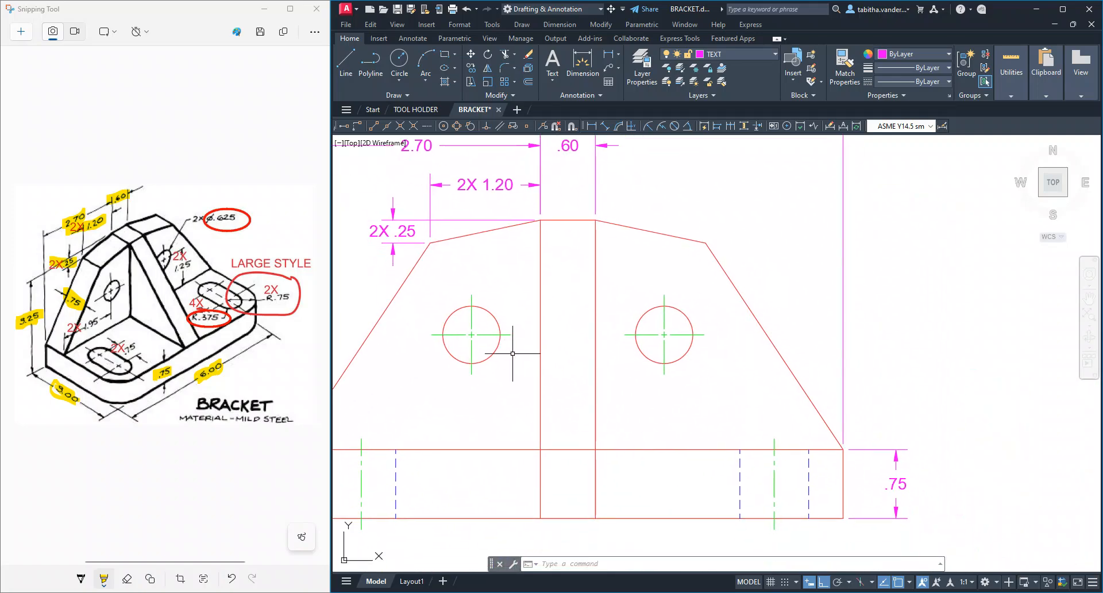
pyautogui.click(612, 55)
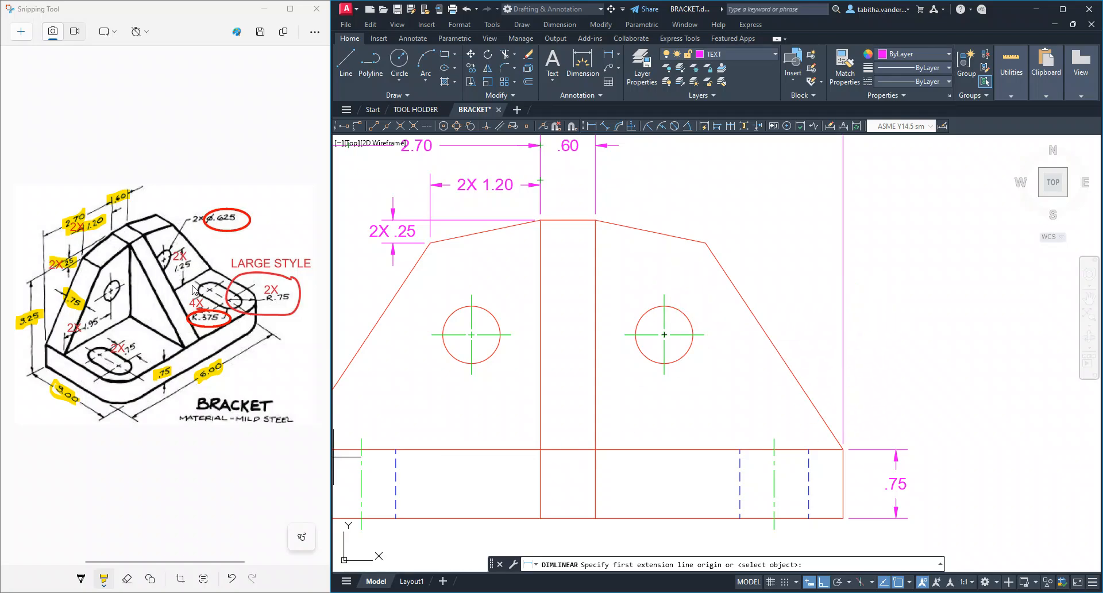
pyautogui.click(843, 449)
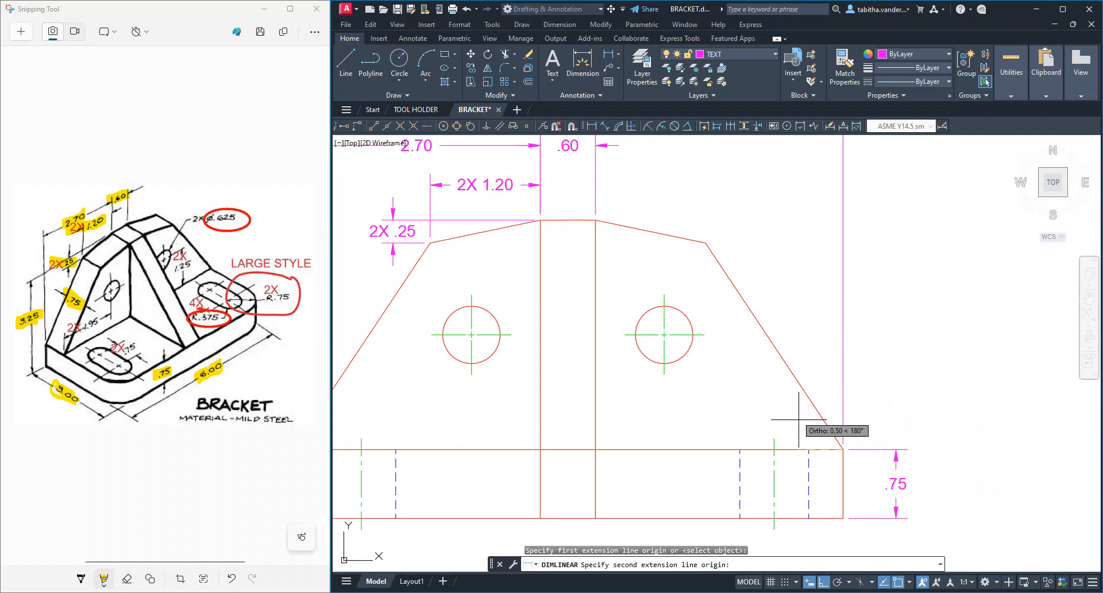
pyautogui.scroll(-2, 727, 345)
pyautogui.scroll(4, 727, 344)
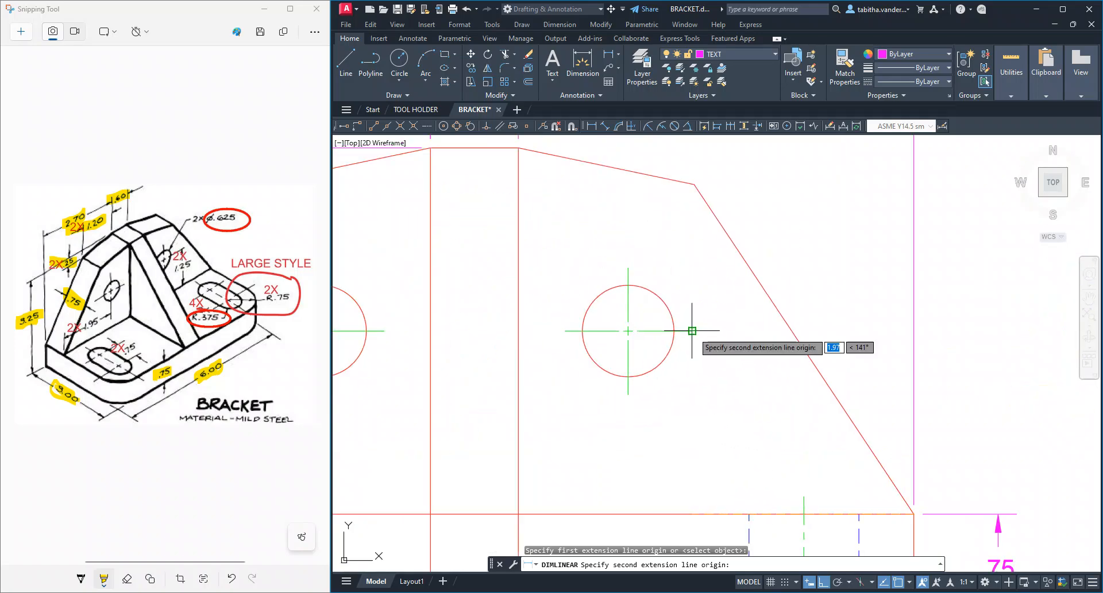
pyautogui.scroll(4, 692, 330)
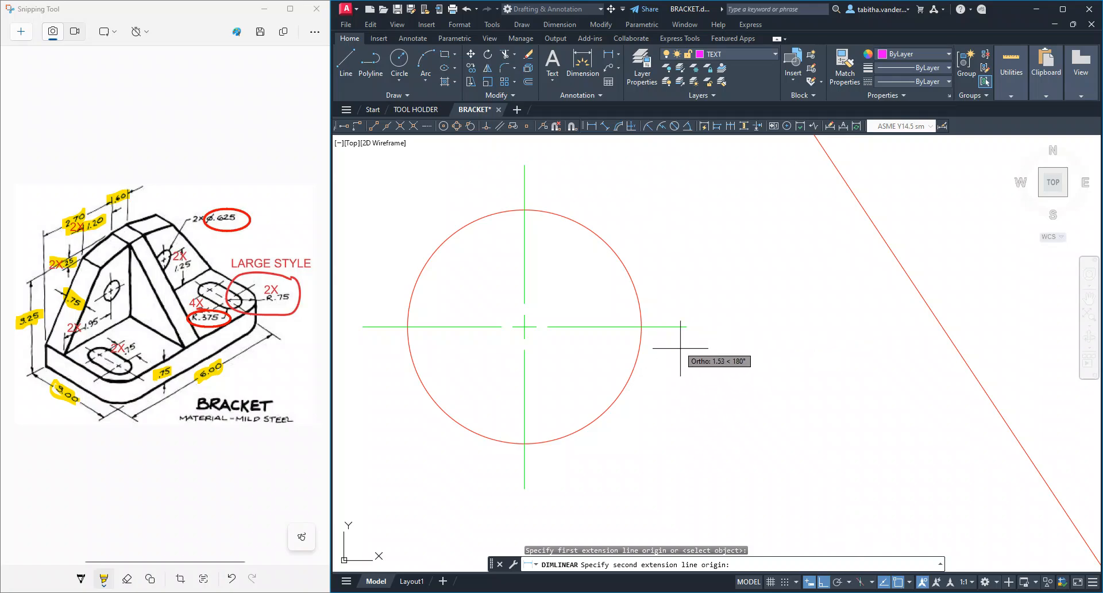
pyautogui.click(687, 327)
pyautogui.scroll(-10, 690, 327)
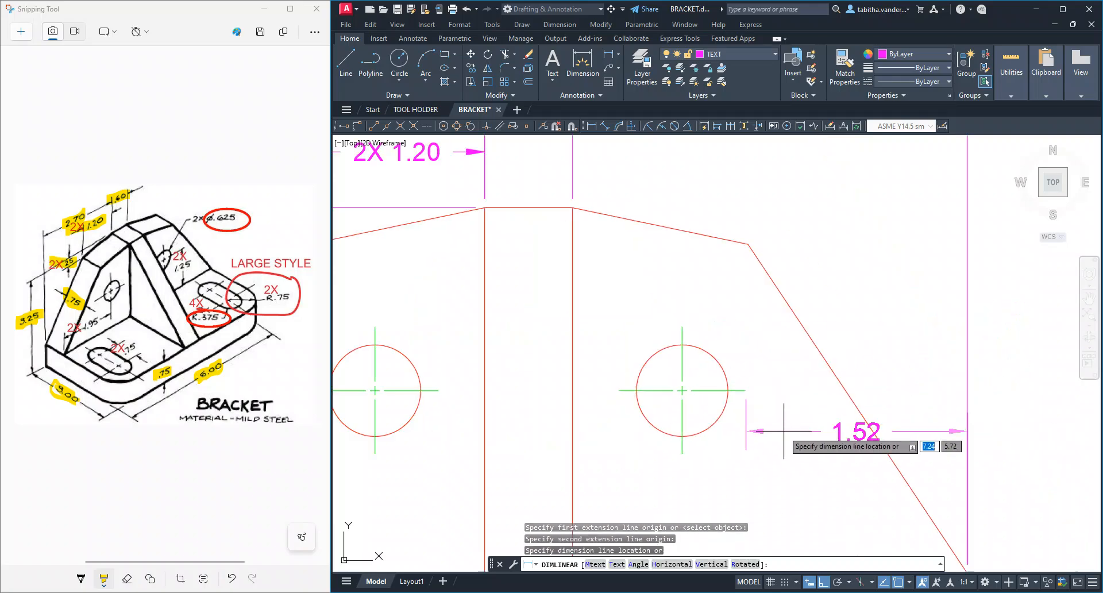
pyautogui.scroll(-3, 820, 451)
pyautogui.scroll(6, 821, 448)
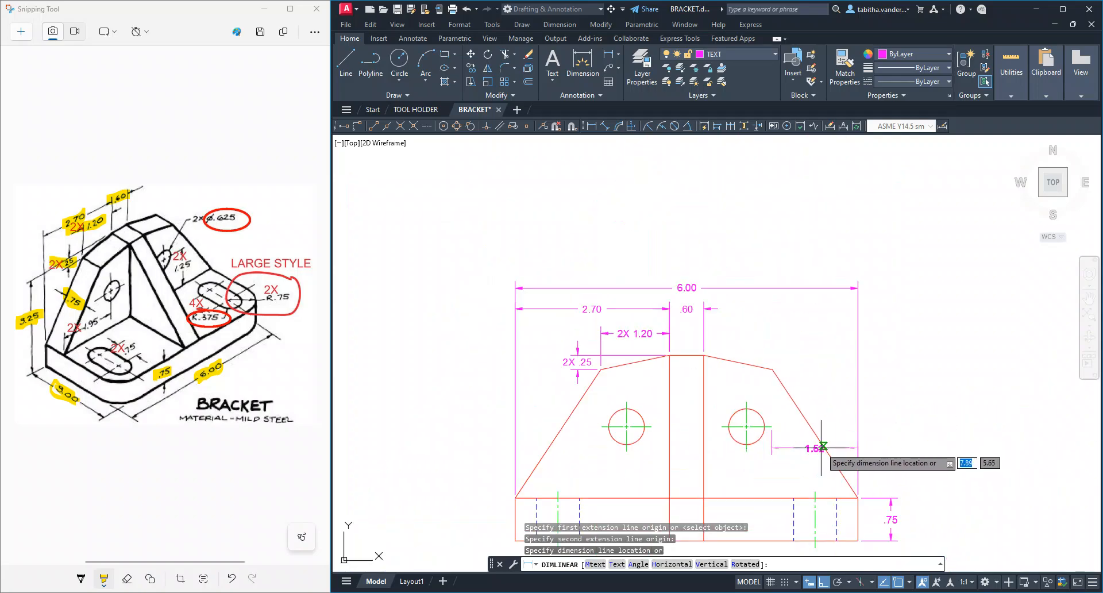
pyautogui.moveTo(812, 483); pyautogui.dragTo(751, 413, button='middle')
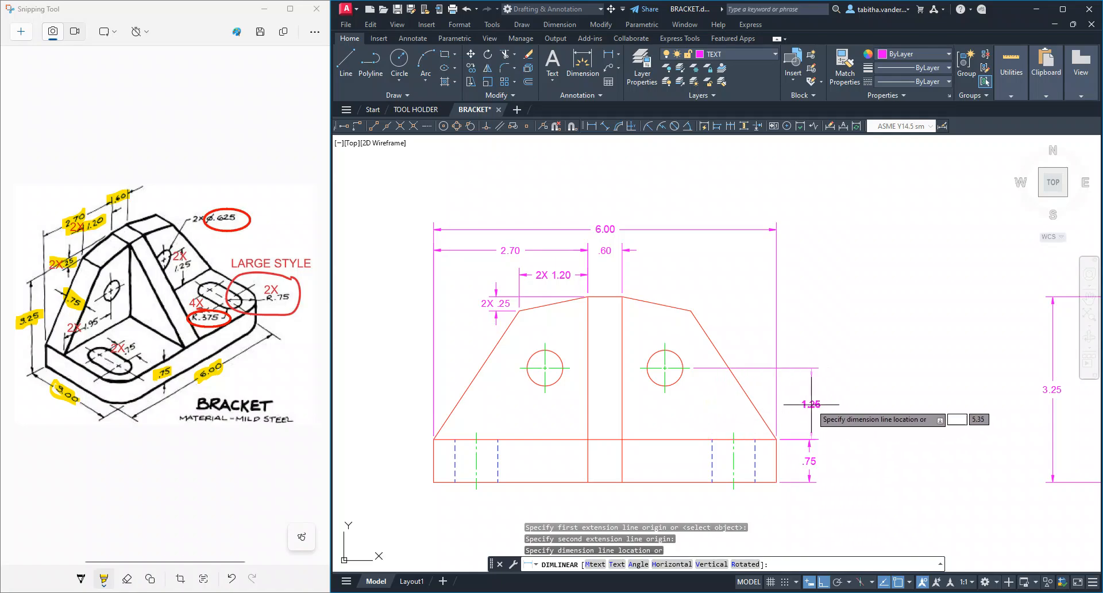
pyautogui.press('Escape')
# Dimension the right hole's centre height above the base's top edge in the front view, aligned with the .75 base thickness dimension
pyautogui.scroll(-2, 799, 413)
pyautogui.scroll(6, 793, 409)
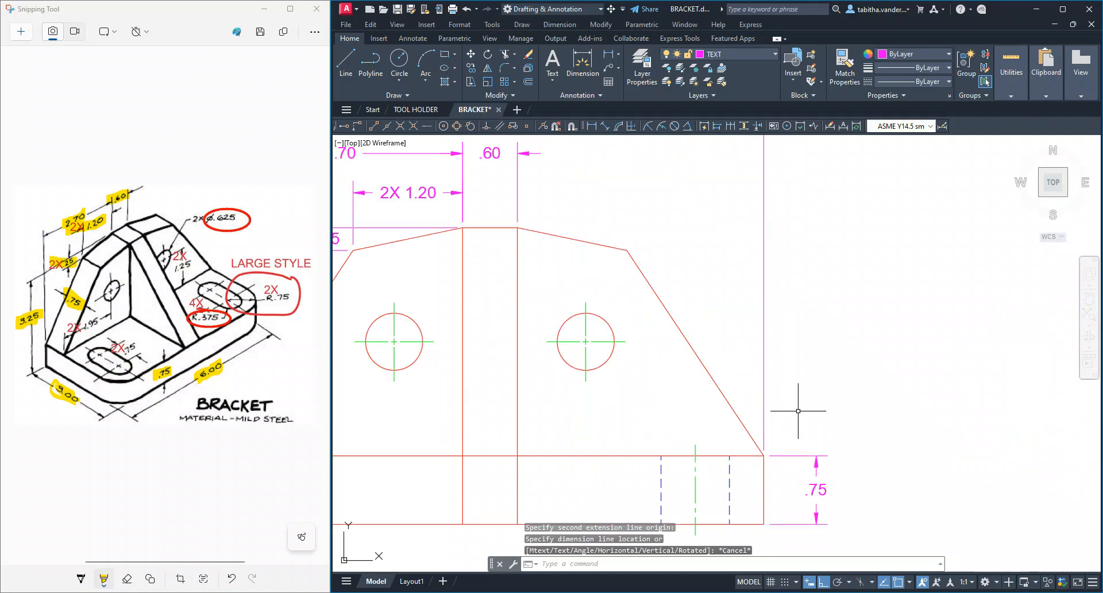
pyautogui.click(608, 53)
pyautogui.click(786, 476)
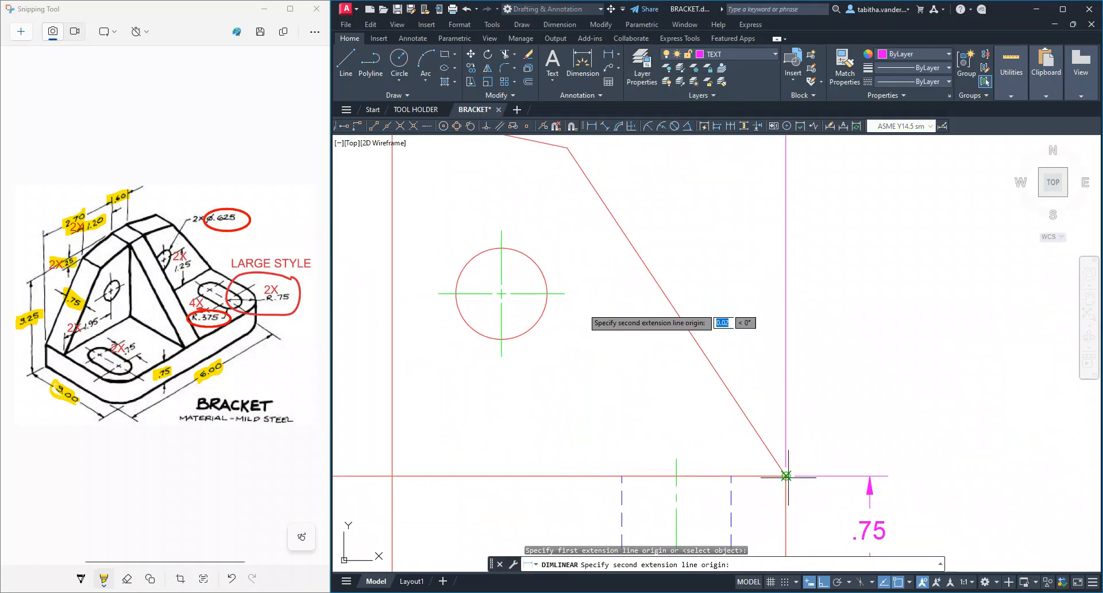
pyautogui.click(565, 294)
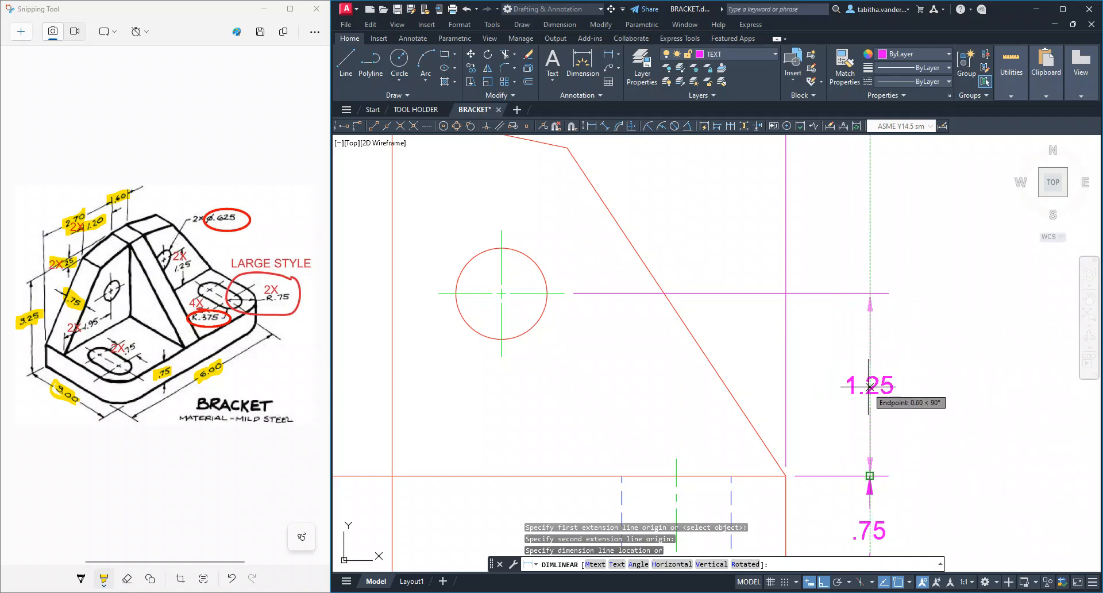
pyautogui.click(870, 384)
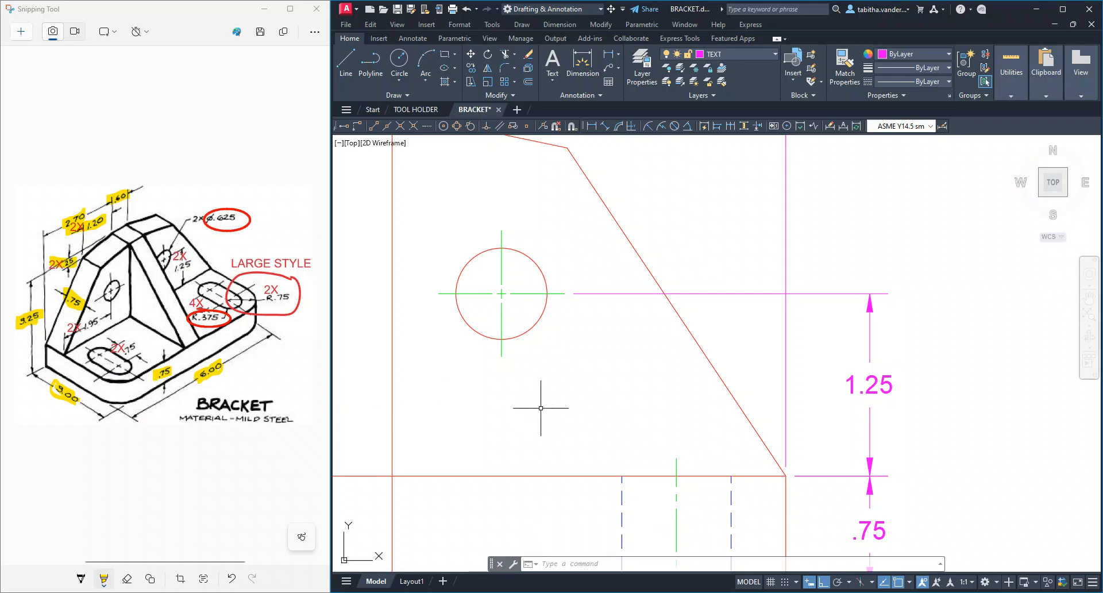
# Dimension horizontally from the right hole's centre to the bracket's right edge, level with .60, and highlight 2X 1.25 and 2X 1.95 on the sketch
pyautogui.scroll(-6, 616, 373)
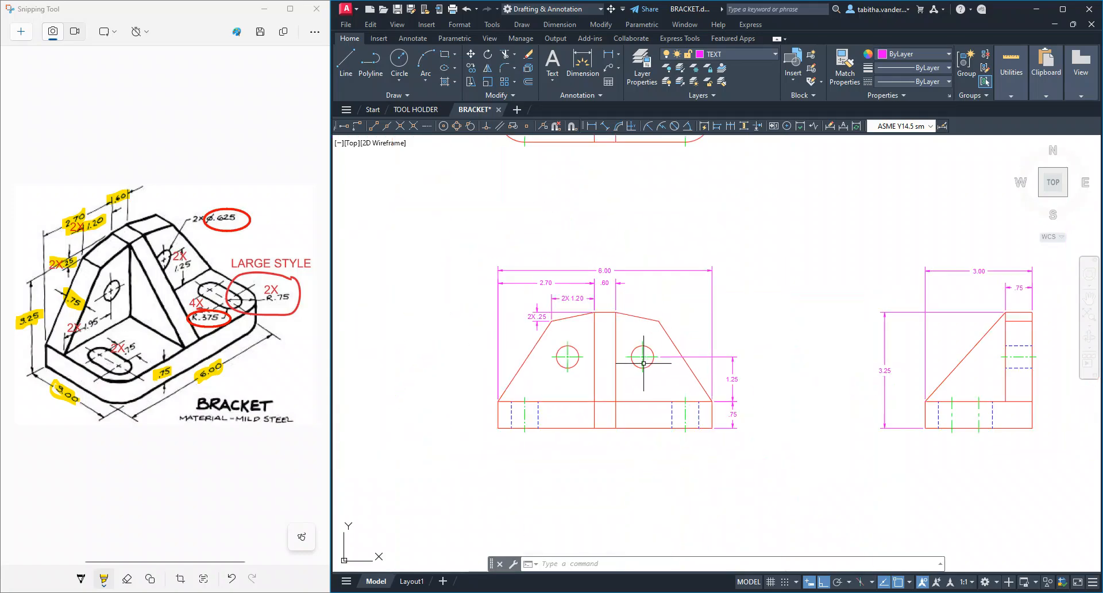
pyautogui.scroll(2, 706, 261)
pyautogui.scroll(2, 701, 301)
pyautogui.moveTo(701, 302)
pyautogui.mouseDown(button='middle')
pyautogui.moveTo(682, 281)
pyautogui.moveTo(690, 289)
pyautogui.mouseUp(button='middle')
pyautogui.click(609, 56)
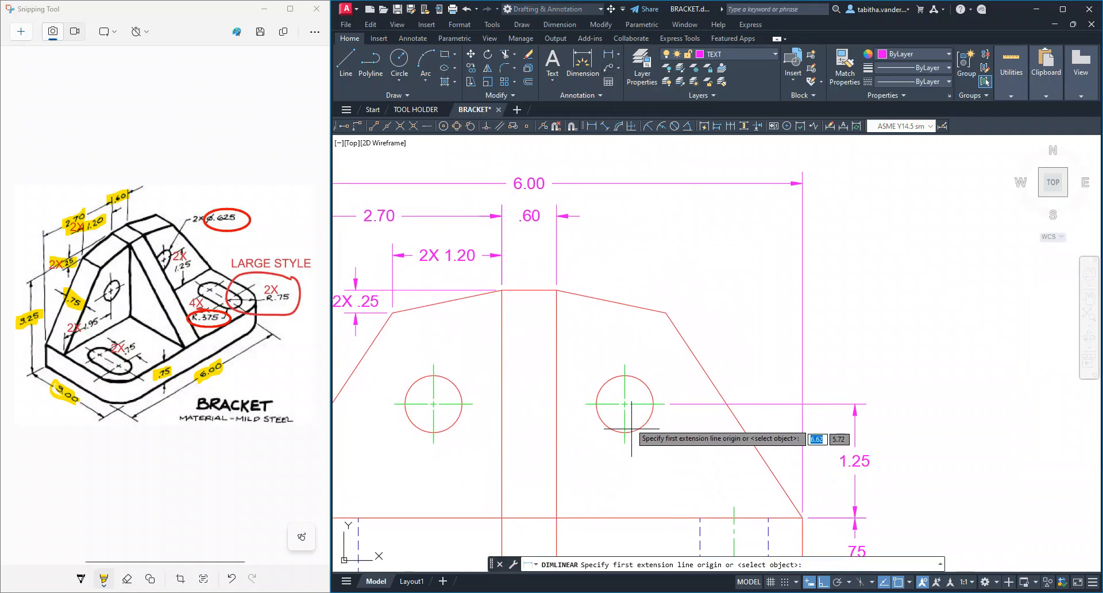
pyautogui.click(624, 364)
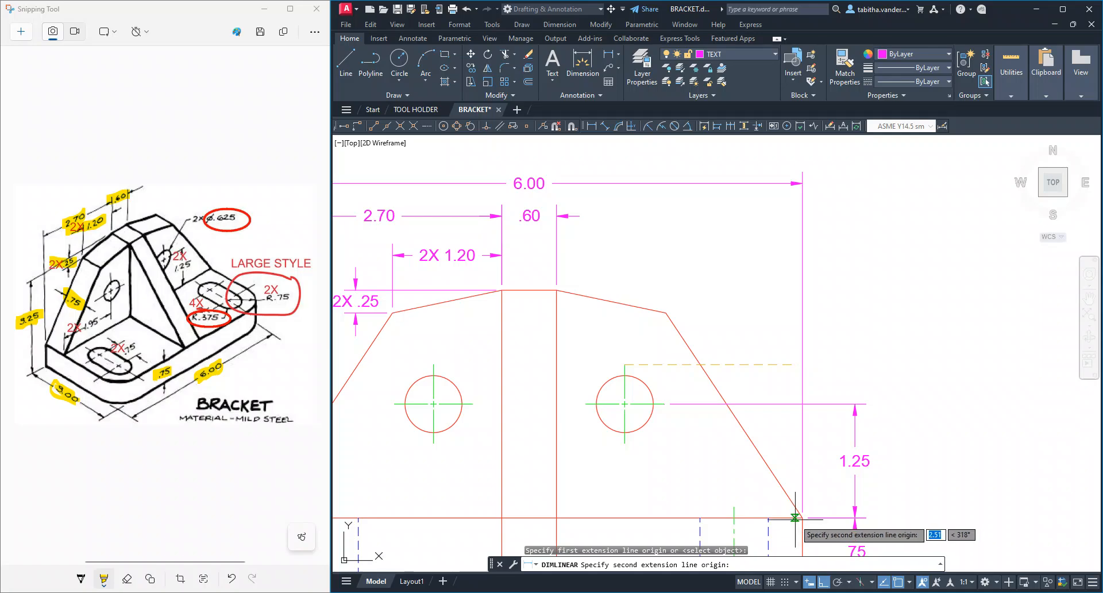
pyautogui.click(803, 517)
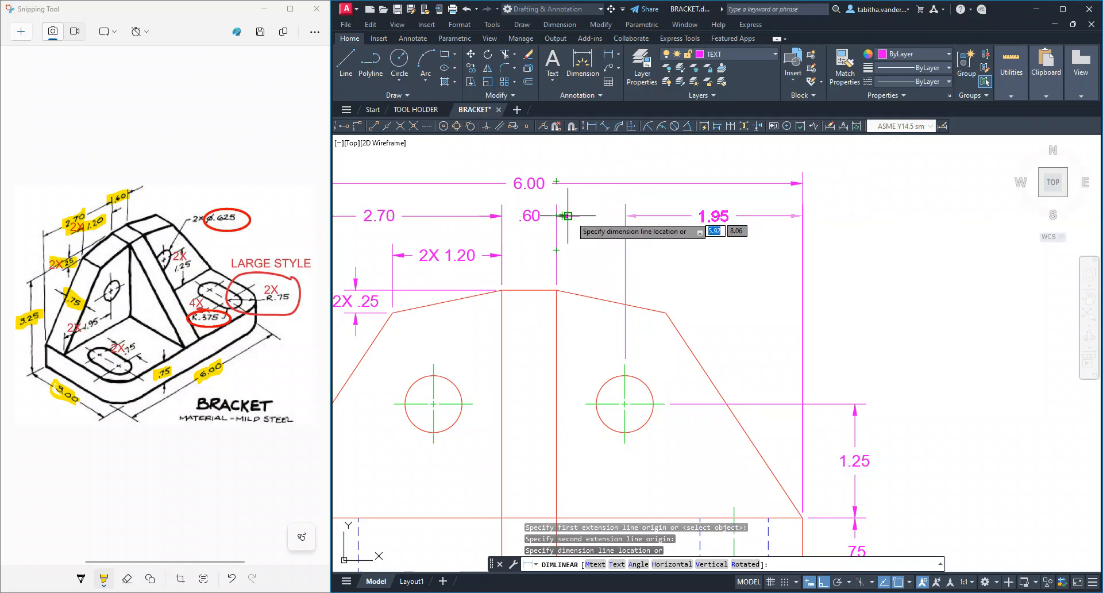
pyautogui.click(718, 217)
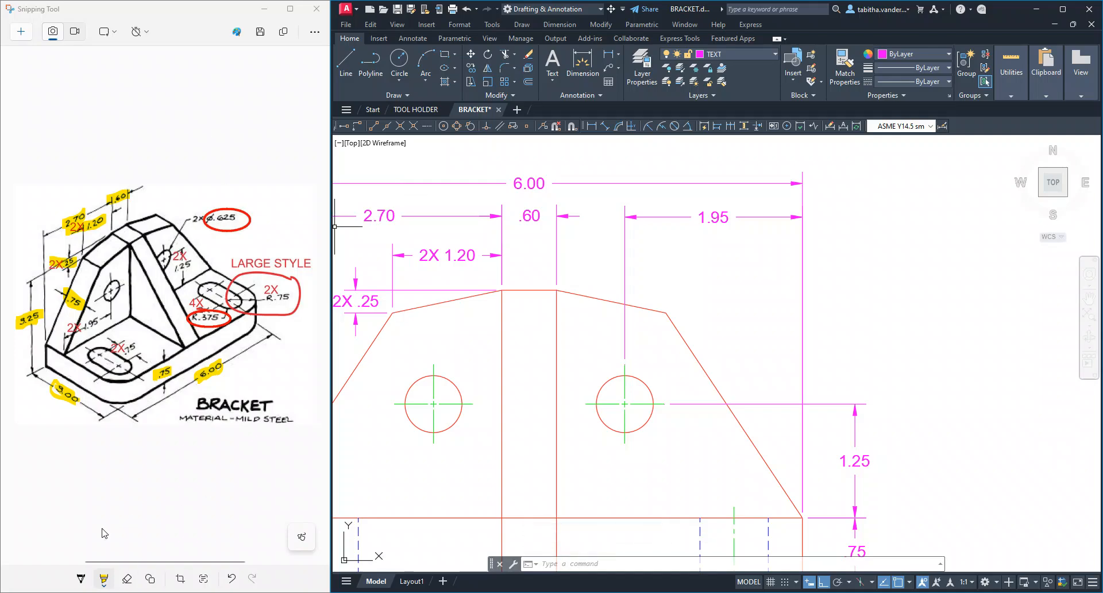
pyautogui.moveTo(68, 337)
pyautogui.mouseDown()
pyautogui.moveTo(106, 323)
pyautogui.moveTo(78, 336)
pyautogui.mouseUp()
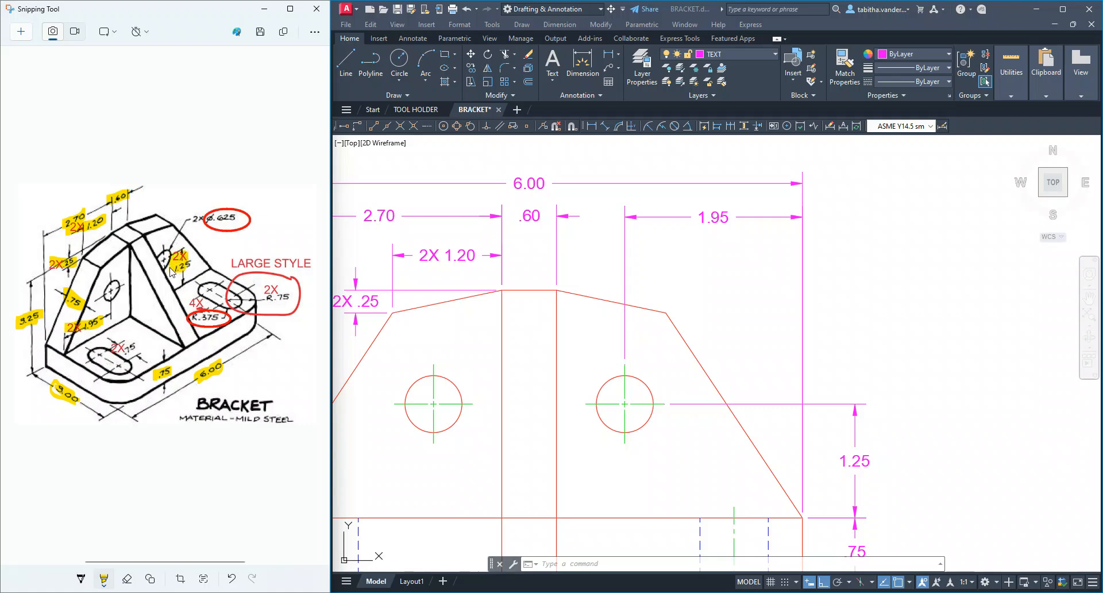
# Add the prefix 2X and a space before the text of the hole's vertical height dimension
pyautogui.click(866, 472)
pyautogui.click(861, 466)
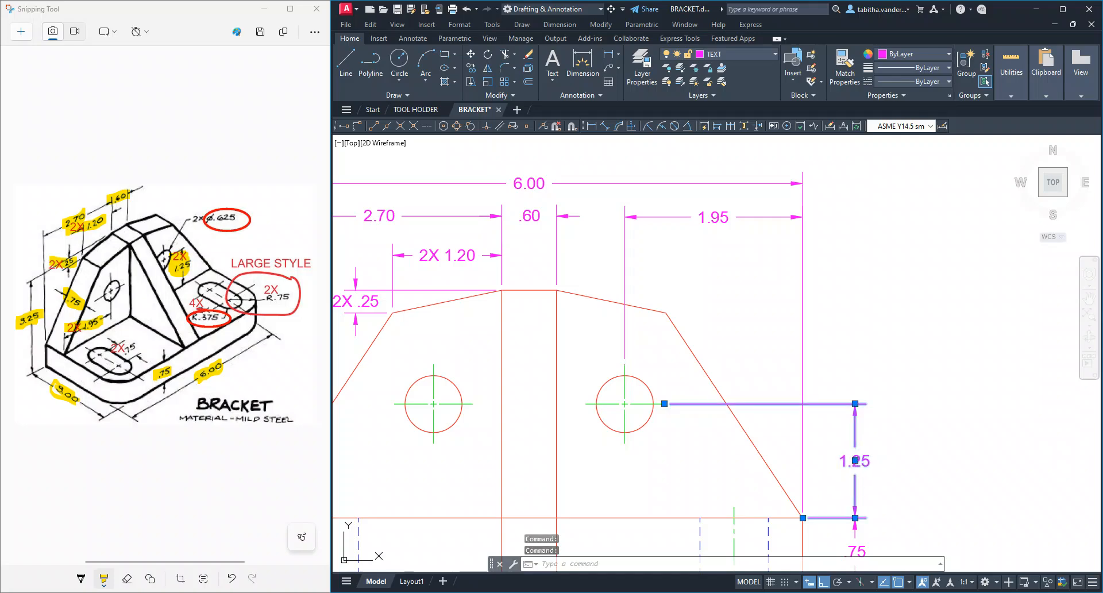
pyautogui.doubleClick(855, 461)
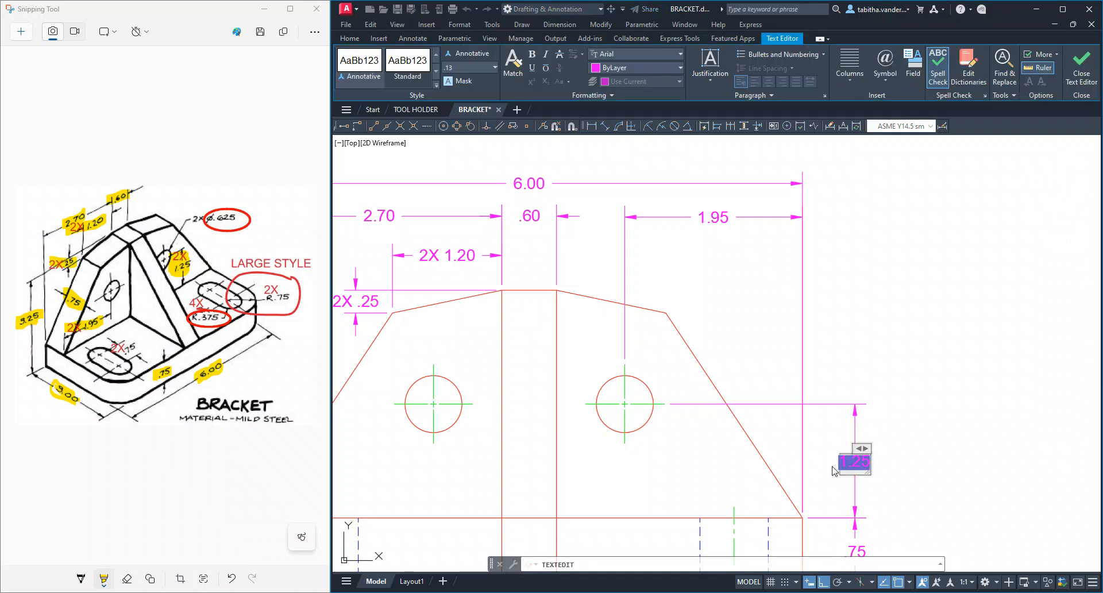
pyautogui.write('2X')
pyautogui.click(1081, 65)
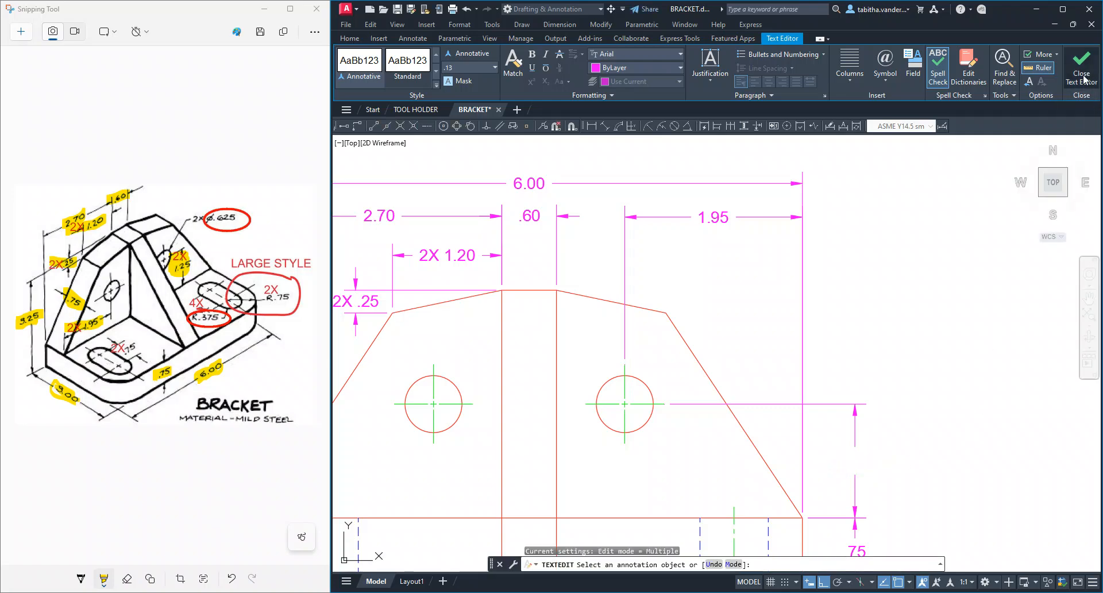
# Add the prefix 2X and a space before the text of the horizontal hole-to-edge dimension
pyautogui.click(711, 221)
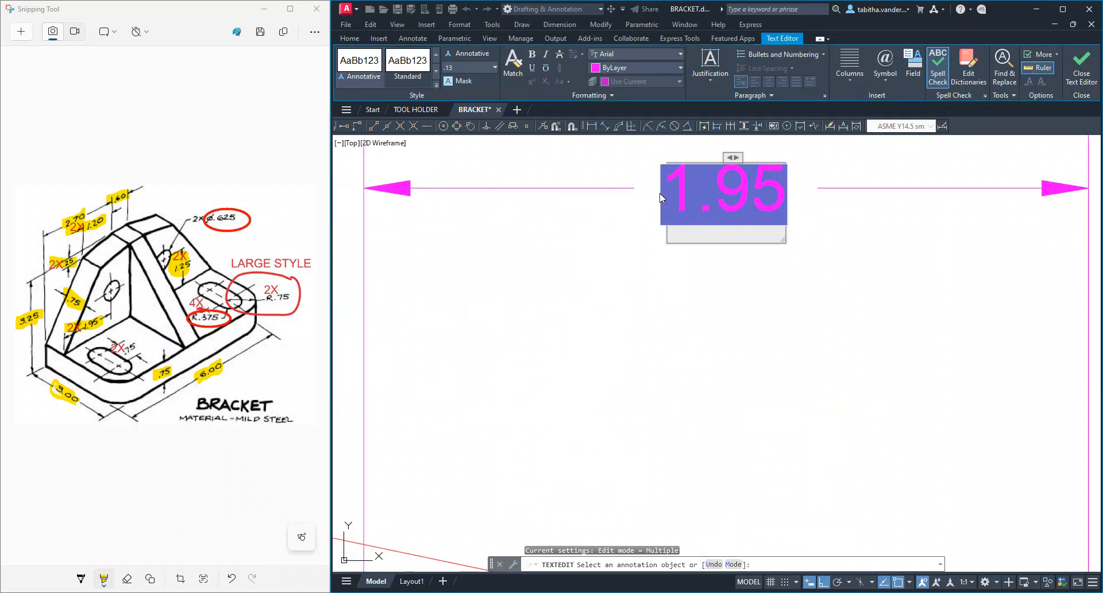
pyautogui.scroll(-3, 660, 199)
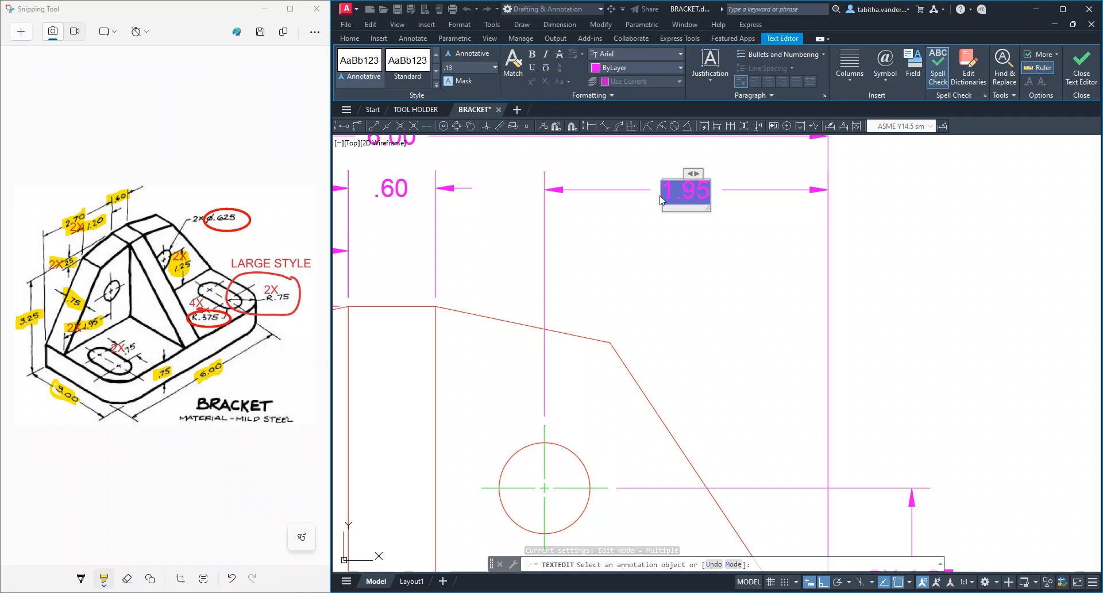
pyautogui.click(661, 199)
pyautogui.write('2X')
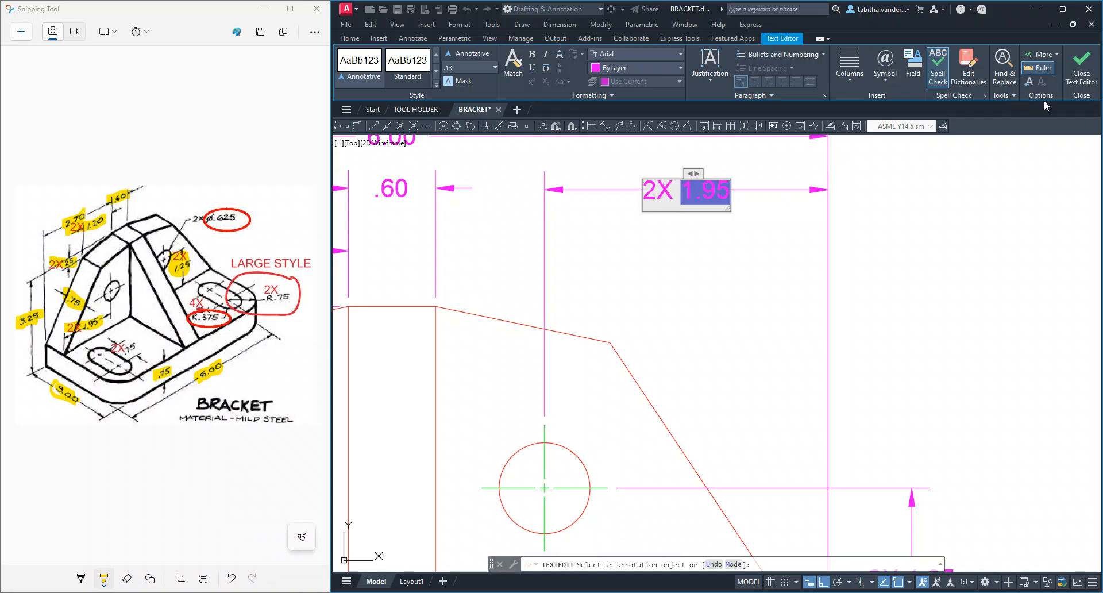
pyautogui.click(1082, 74)
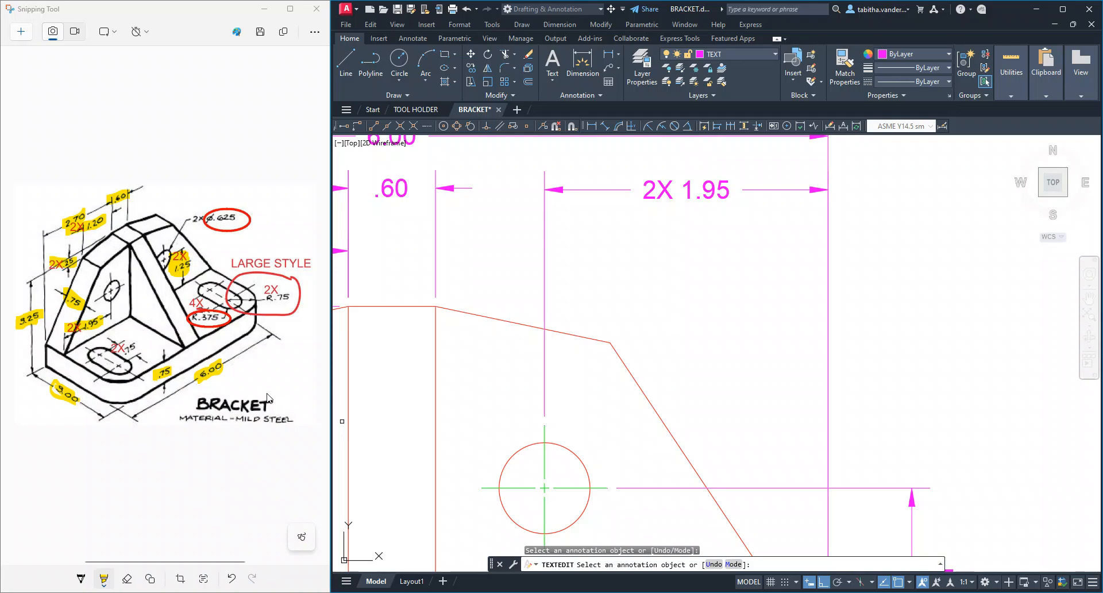
# Dimension the vertical distance between the right slot's two arc centrelines in the top view, placing it outside the bracket's right edge
pyautogui.scroll(-6, 665, 439)
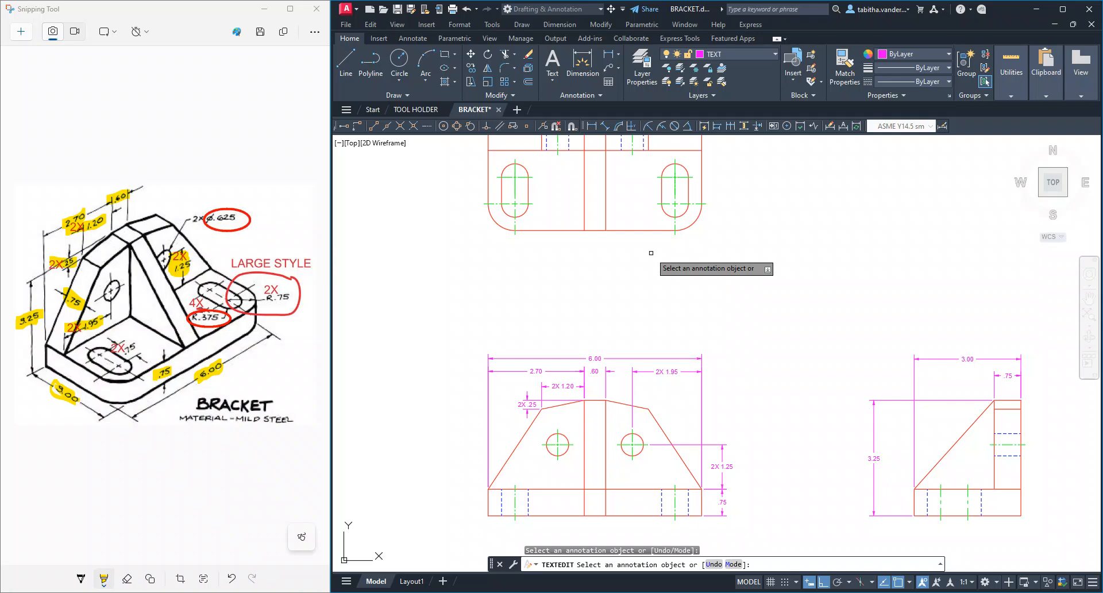
pyautogui.scroll(5, 651, 253)
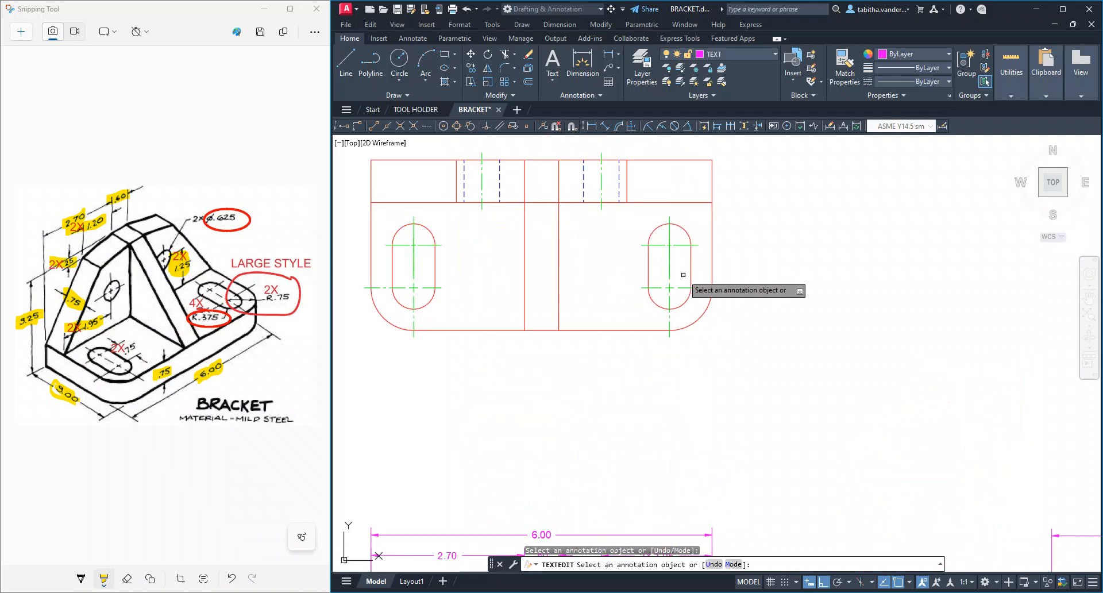
pyautogui.scroll(4, 683, 274)
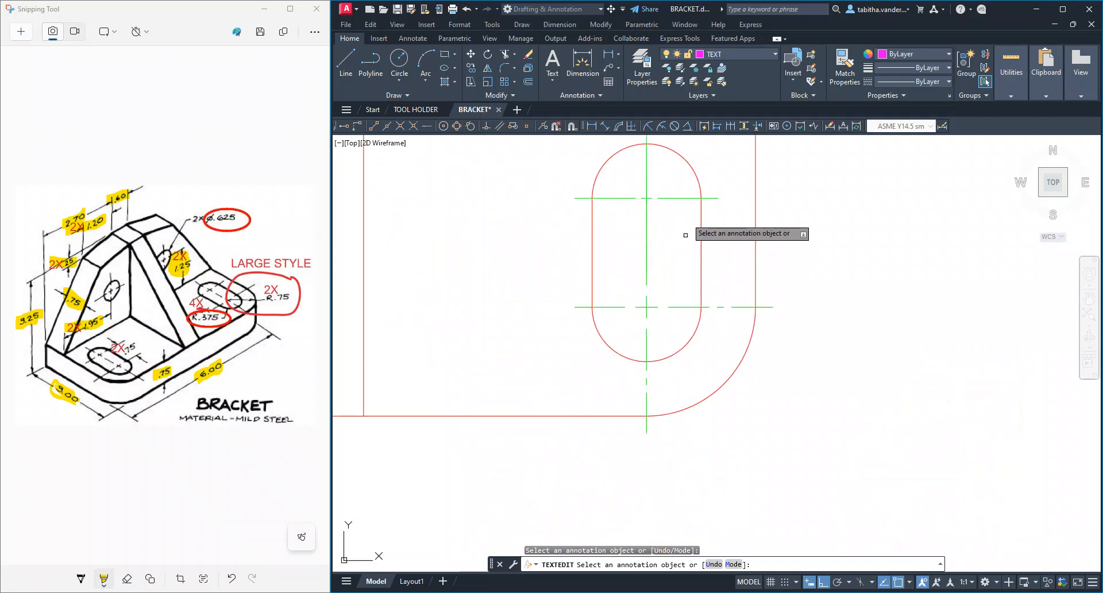
pyautogui.click(612, 55)
pyautogui.click(719, 199)
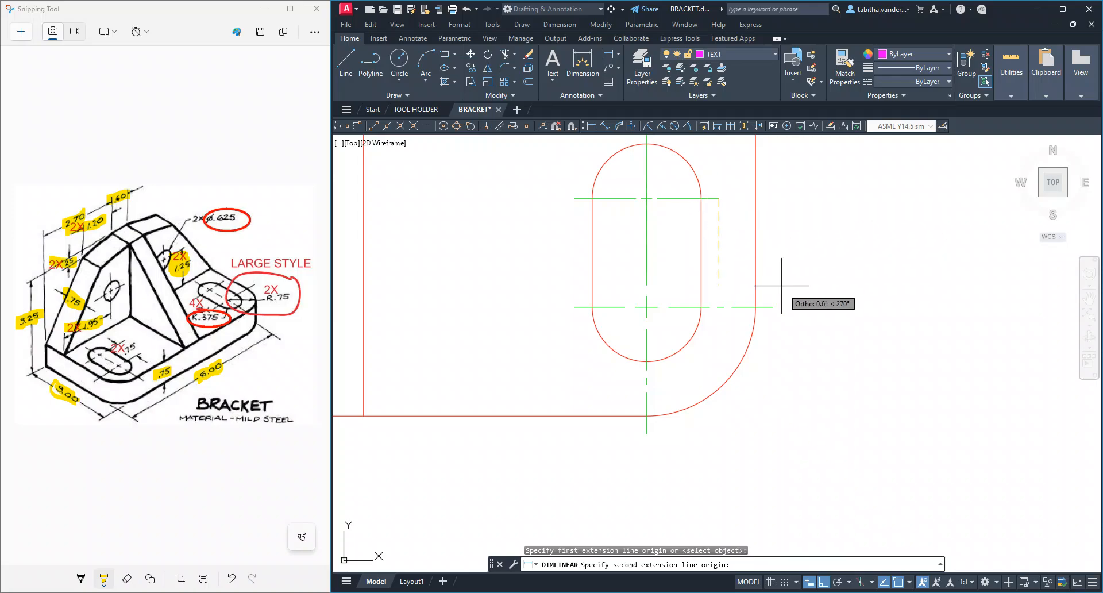
pyautogui.click(773, 307)
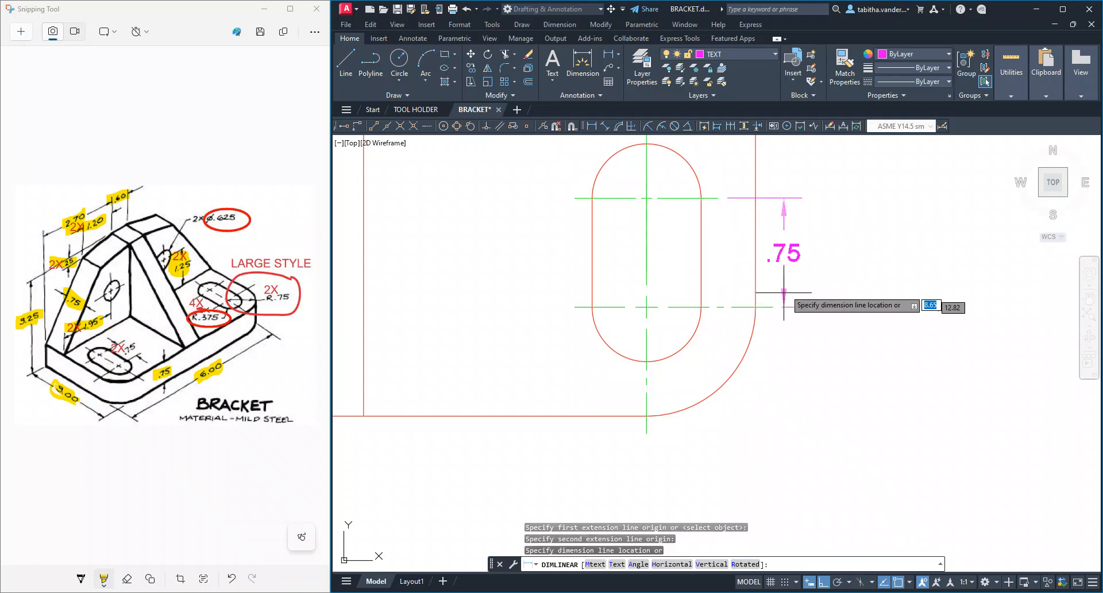
pyautogui.click(859, 249)
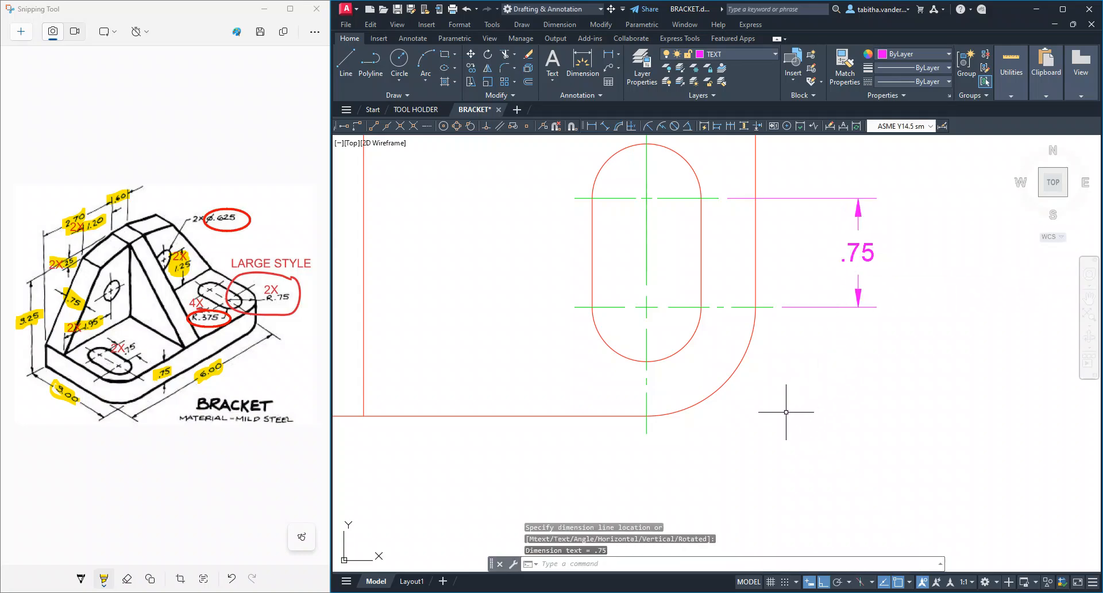
pyautogui.scroll(-4, 786, 412)
pyautogui.moveTo(808, 453)
pyautogui.mouseDown(button='middle')
pyautogui.moveTo(788, 243)
pyautogui.moveTo(751, 364)
pyautogui.mouseUp(button='middle')
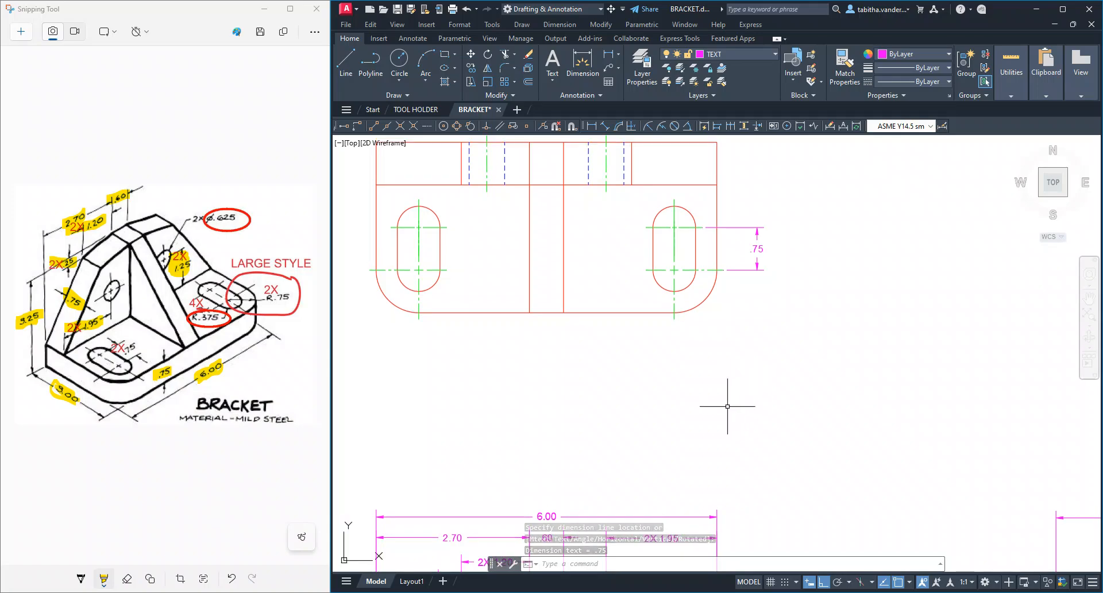
pyautogui.moveTo(726, 406); pyautogui.dragTo(729, 197, button='middle')
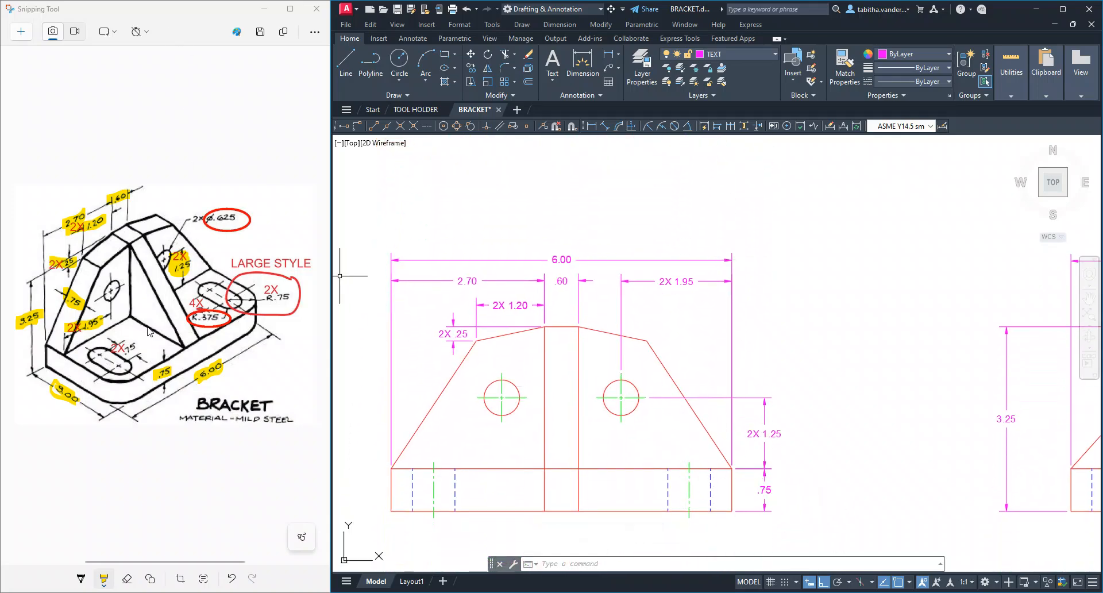
pyautogui.moveTo(757, 168); pyautogui.dragTo(707, 418, button='middle')
pyautogui.scroll(3, 691, 220)
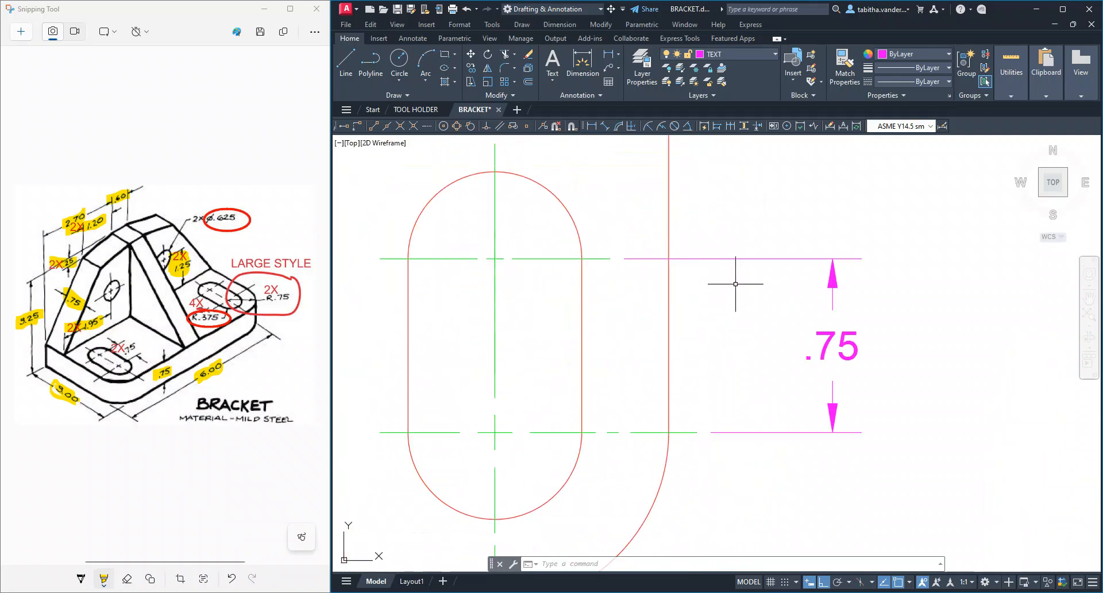
# Add the prefix 2X and a space before the text of the right slot's vertical .75 dimension
pyautogui.click(843, 342)
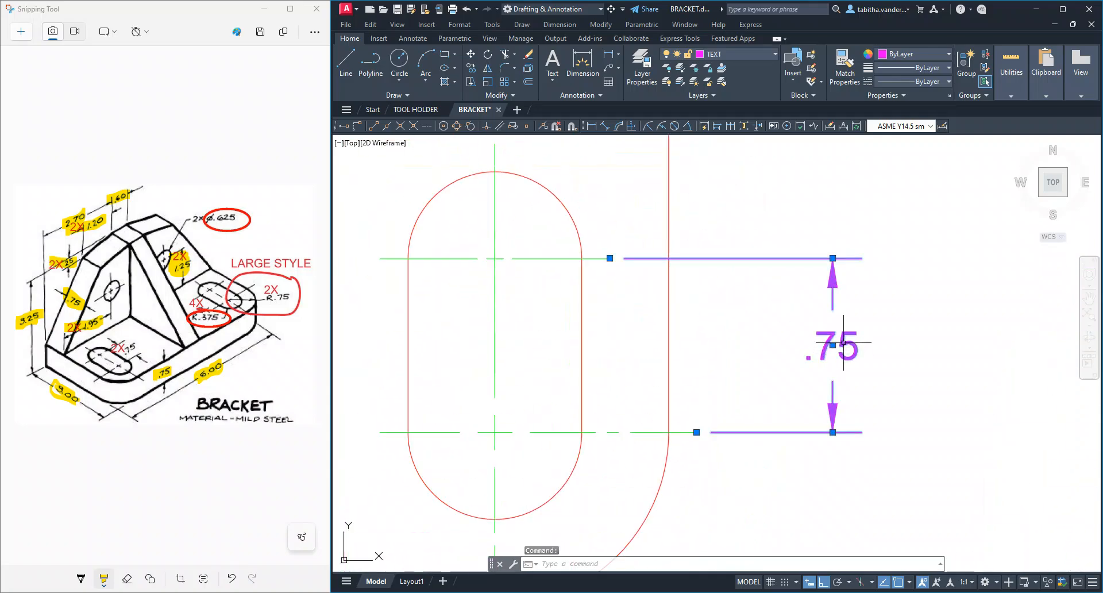
pyautogui.doubleClick(843, 344)
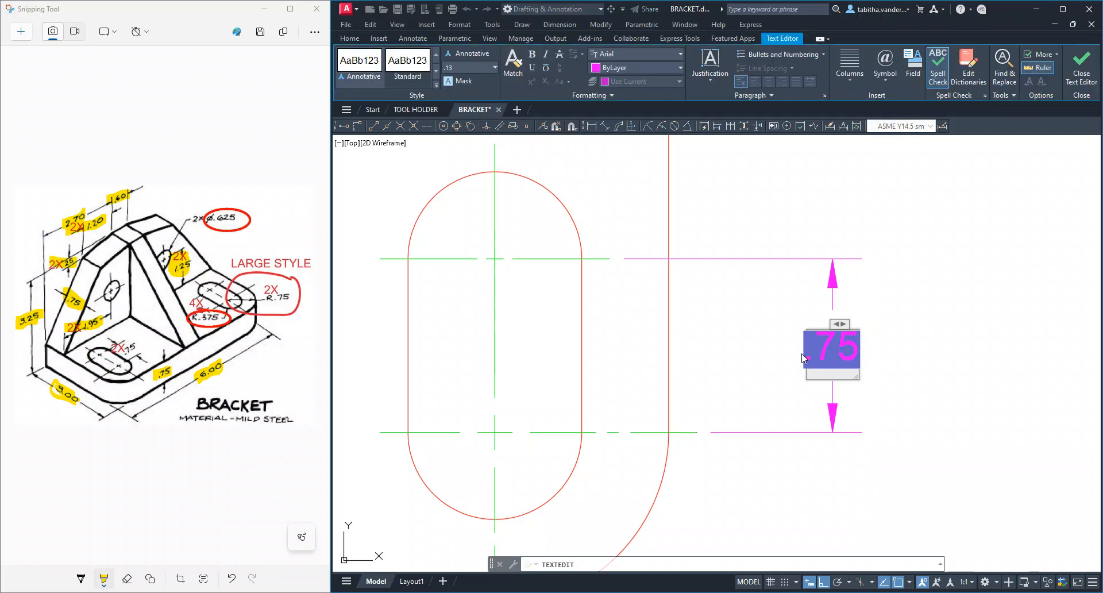
pyautogui.write('2X')
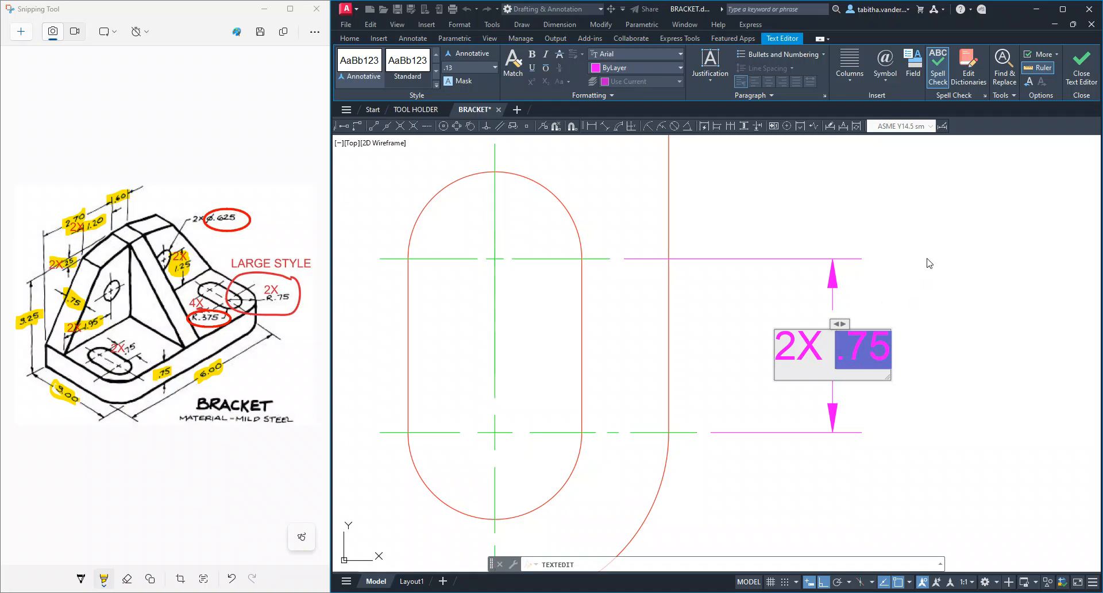
pyautogui.click(1082, 77)
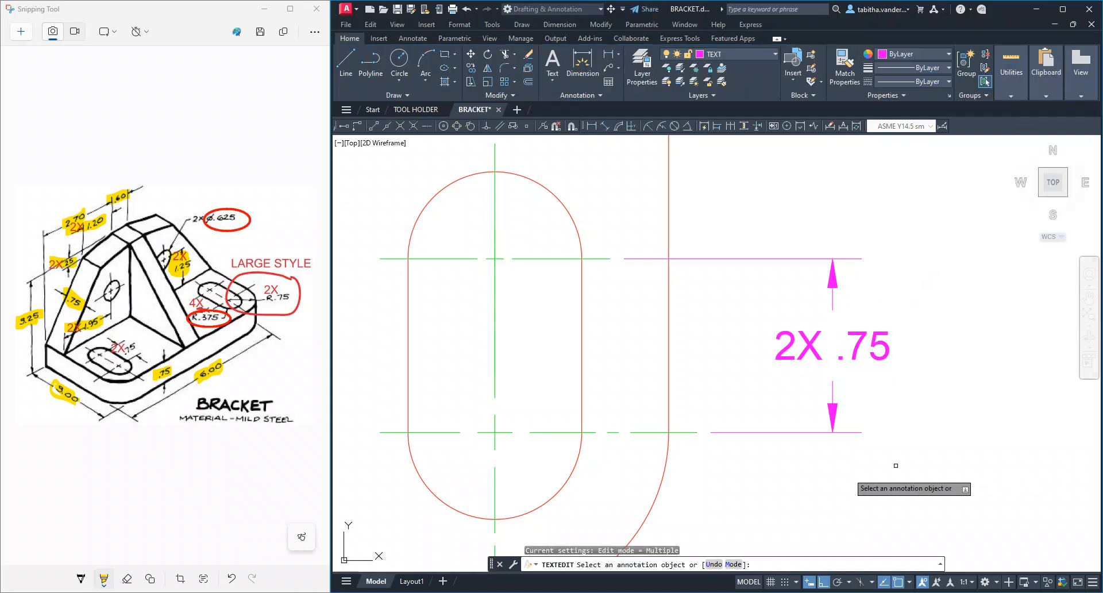
# Highlight the 2X .75 slot dimension on the bracket sketch in Snipping Tool
pyautogui.scroll(-3, 819, 459)
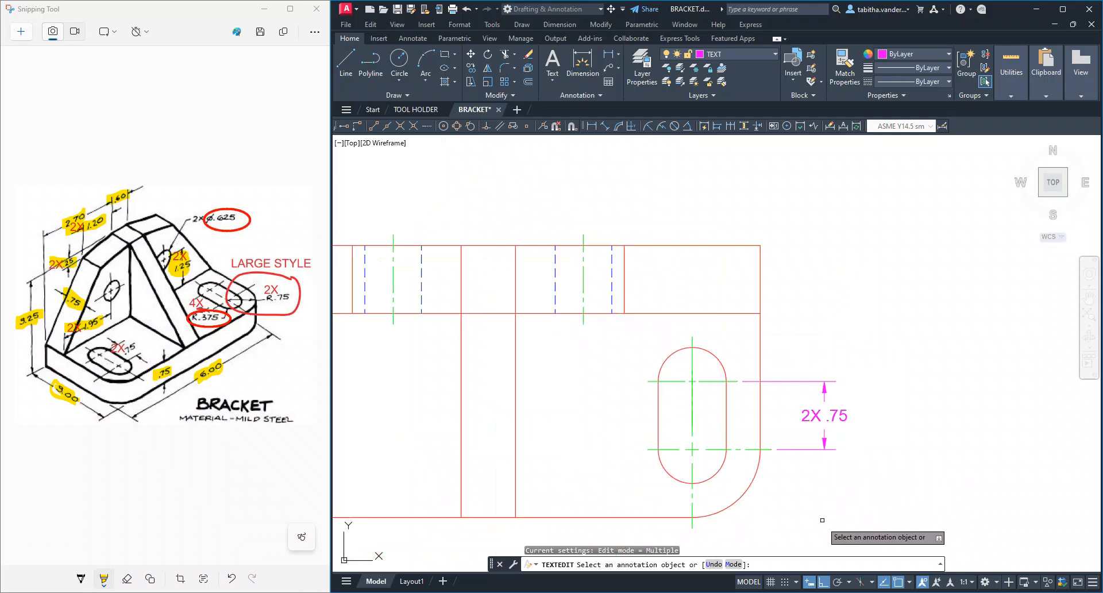
pyautogui.scroll(-2, 820, 523)
pyautogui.moveTo(821, 523)
pyautogui.mouseDown(button='middle')
pyautogui.moveTo(832, 317)
pyautogui.moveTo(868, 237)
pyautogui.mouseUp(button='middle')
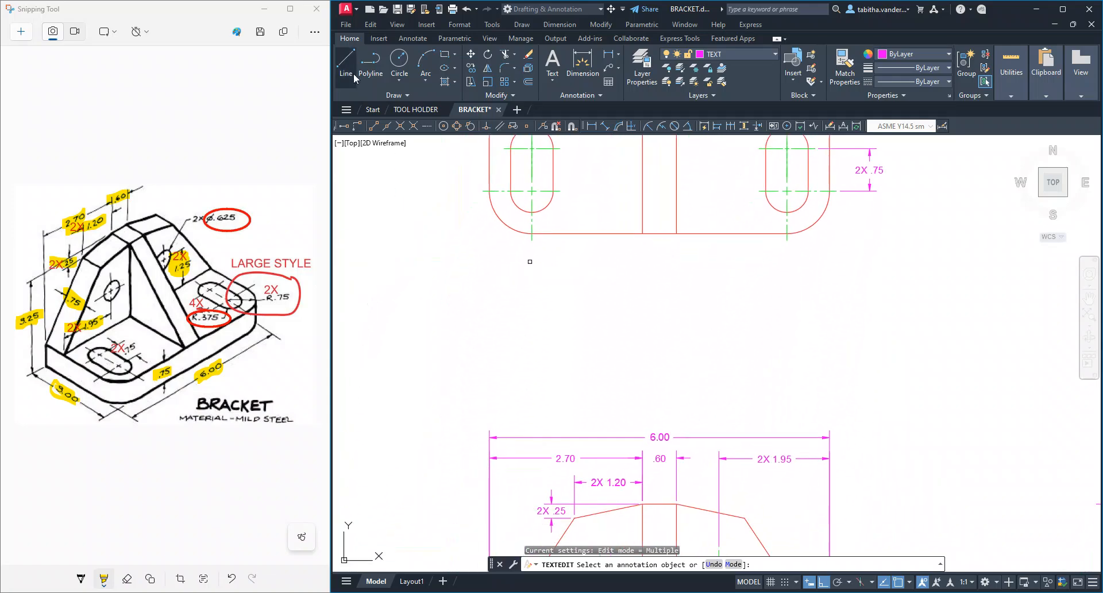
pyautogui.click(134, 346)
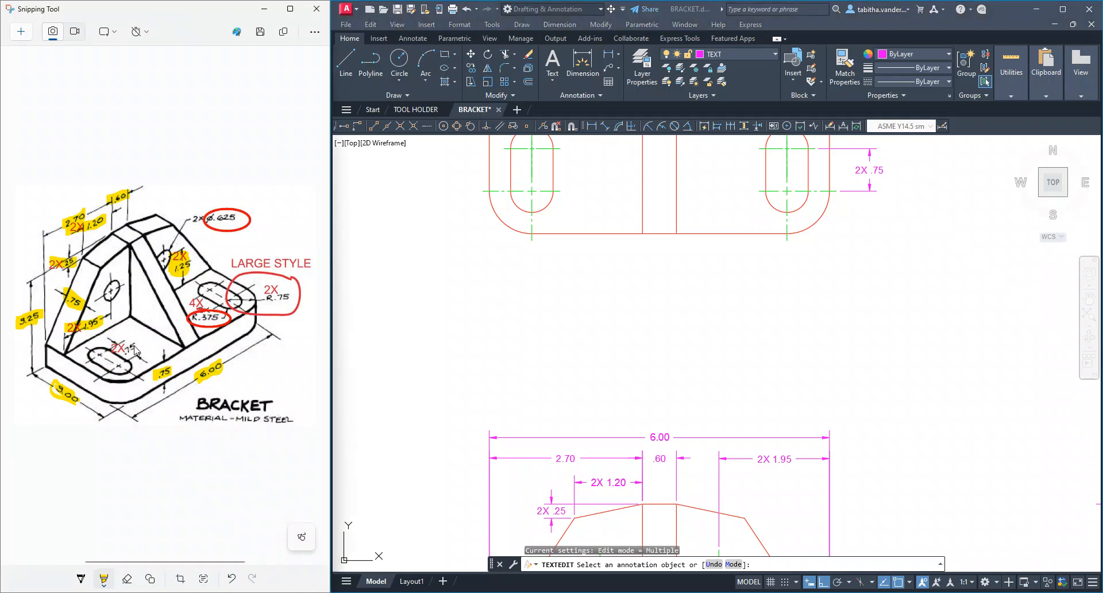
pyautogui.moveTo(136, 346)
pyautogui.mouseDown()
pyautogui.moveTo(117, 352)
pyautogui.moveTo(136, 343)
pyautogui.moveTo(128, 350)
pyautogui.mouseUp()
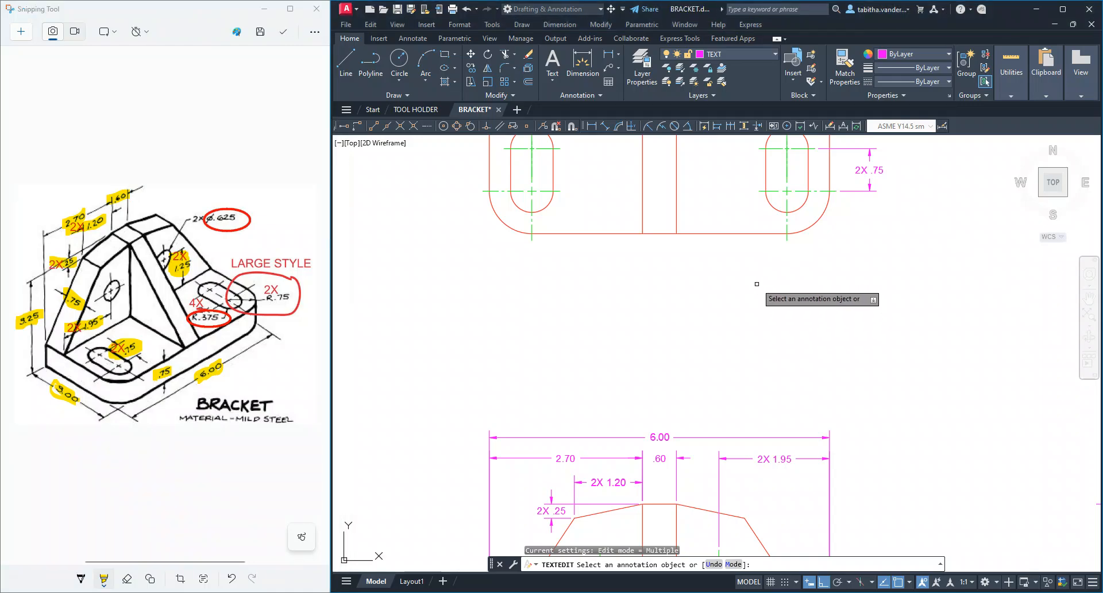
# Add a radius dimension to the bracket's lower-right rounded corner in the top view, placing its text outside, below and right of the corner
pyautogui.moveTo(755, 286)
pyautogui.mouseDown(button='middle')
pyautogui.moveTo(751, 308)
pyautogui.moveTo(706, 343)
pyautogui.moveTo(680, 402)
pyautogui.moveTo(680, 352)
pyautogui.mouseUp(button='middle')
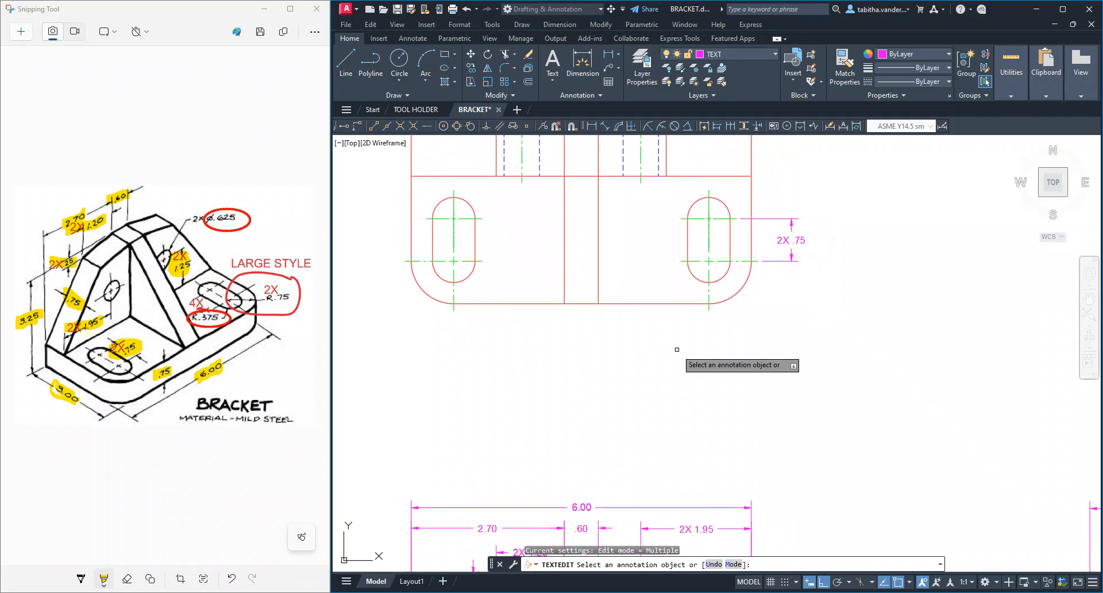
pyautogui.scroll(-4, 682, 355)
pyautogui.scroll(3, 684, 331)
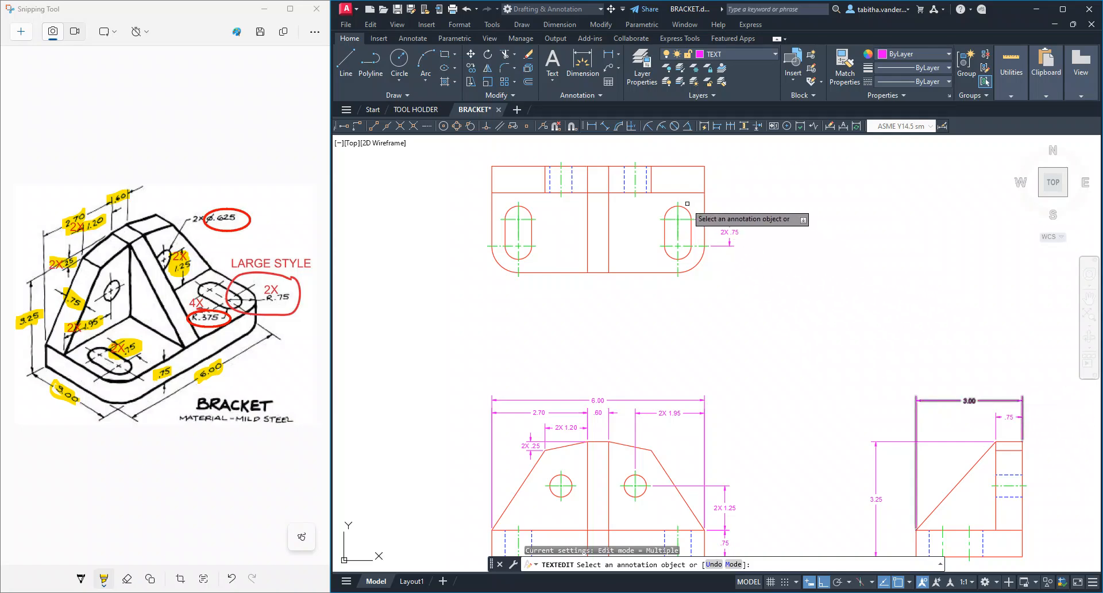
pyautogui.scroll(2, 684, 201)
pyautogui.scroll(-4, 744, 247)
pyautogui.scroll(8, 739, 190)
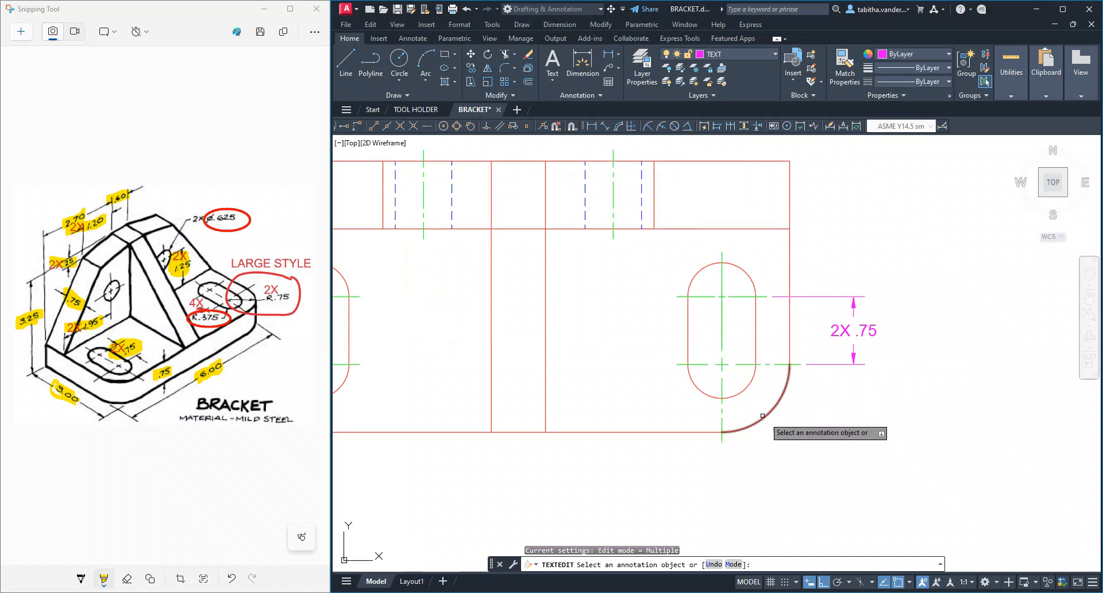
pyautogui.click(619, 55)
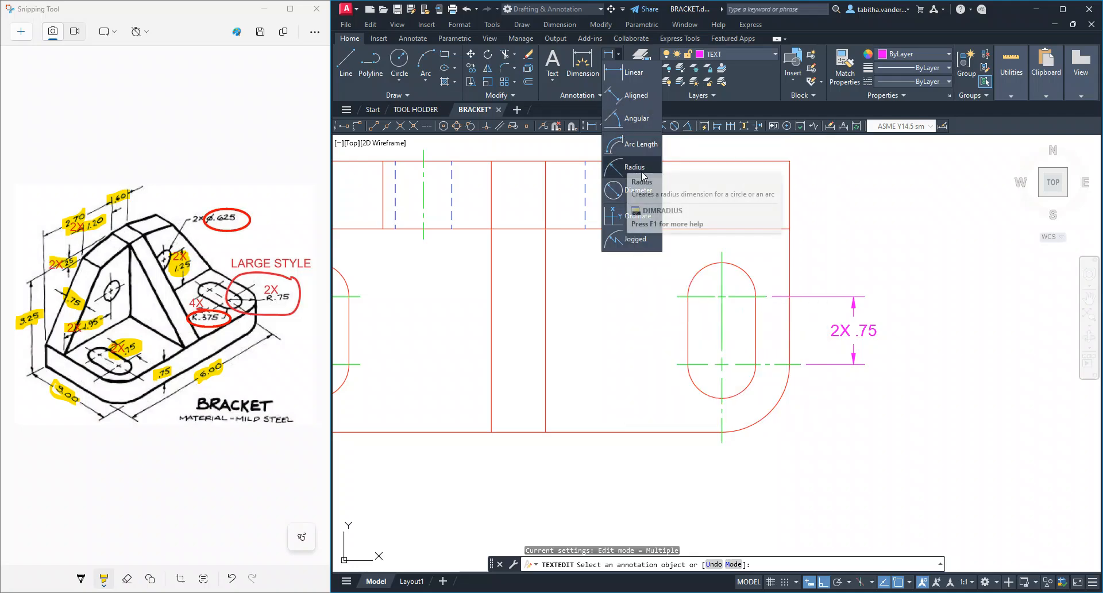
pyautogui.click(643, 167)
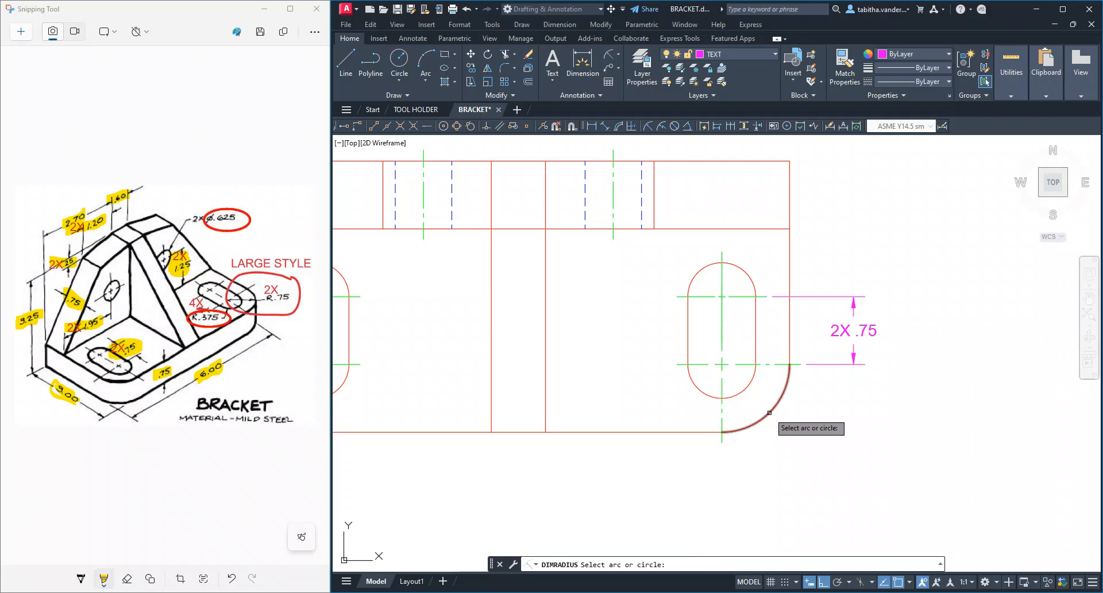
pyautogui.click(769, 413)
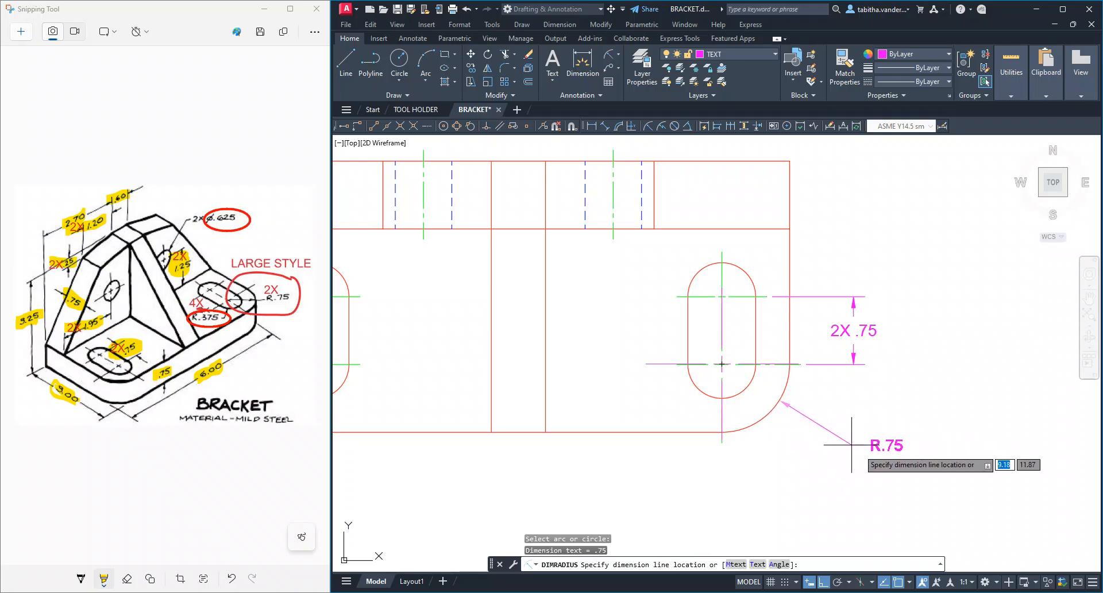
pyautogui.click(871, 471)
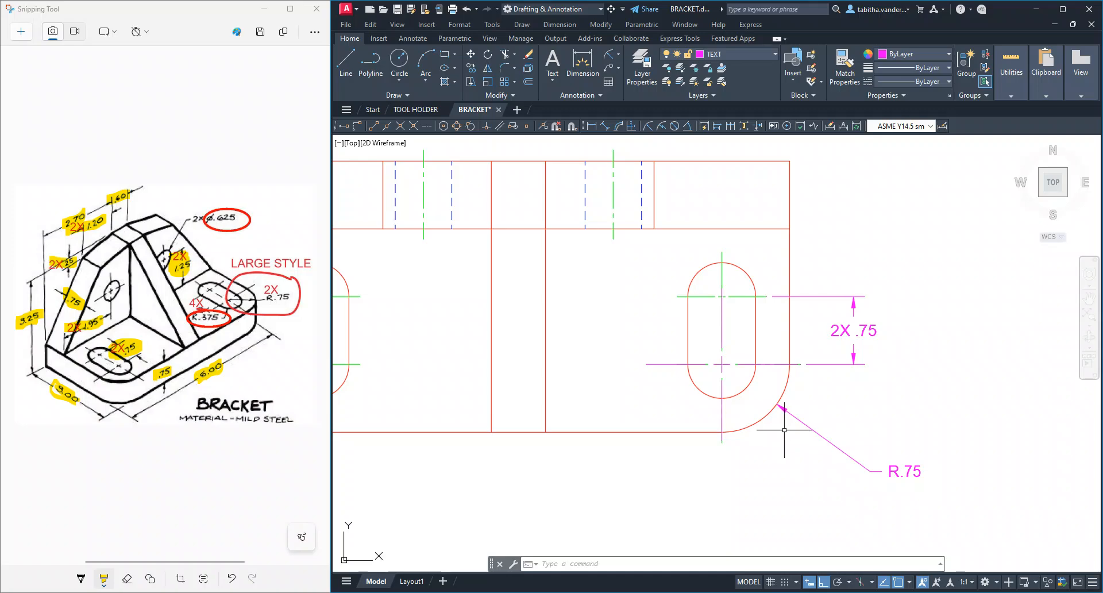
# Change the corner radius dimension's style to ASME Y14.5 largeR
pyautogui.scroll(2, 784, 430)
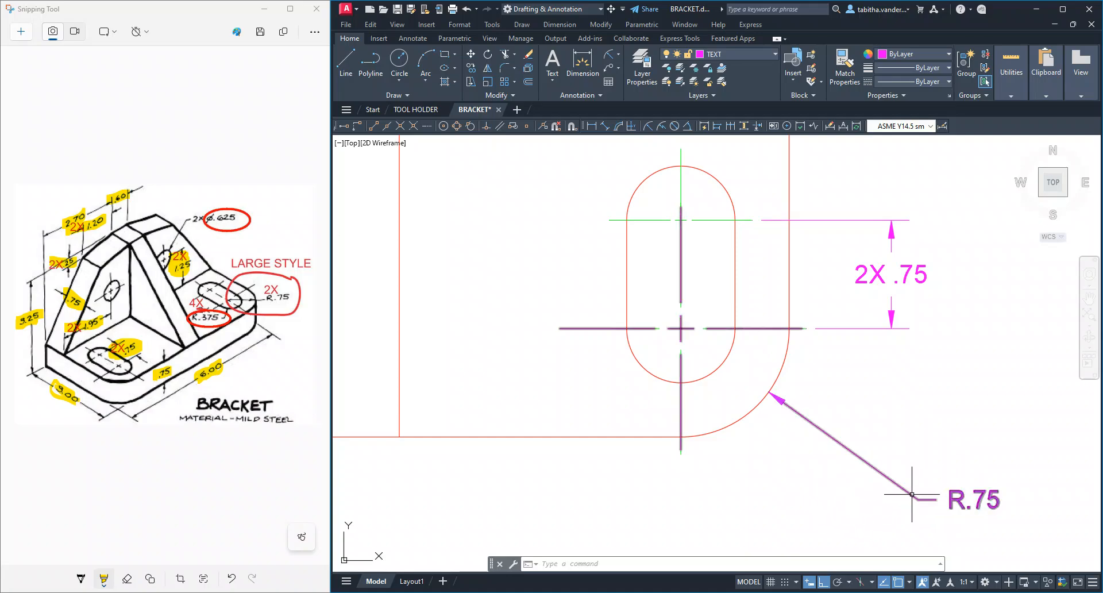
pyautogui.moveTo(874, 493); pyautogui.dragTo(701, 424, button='middle')
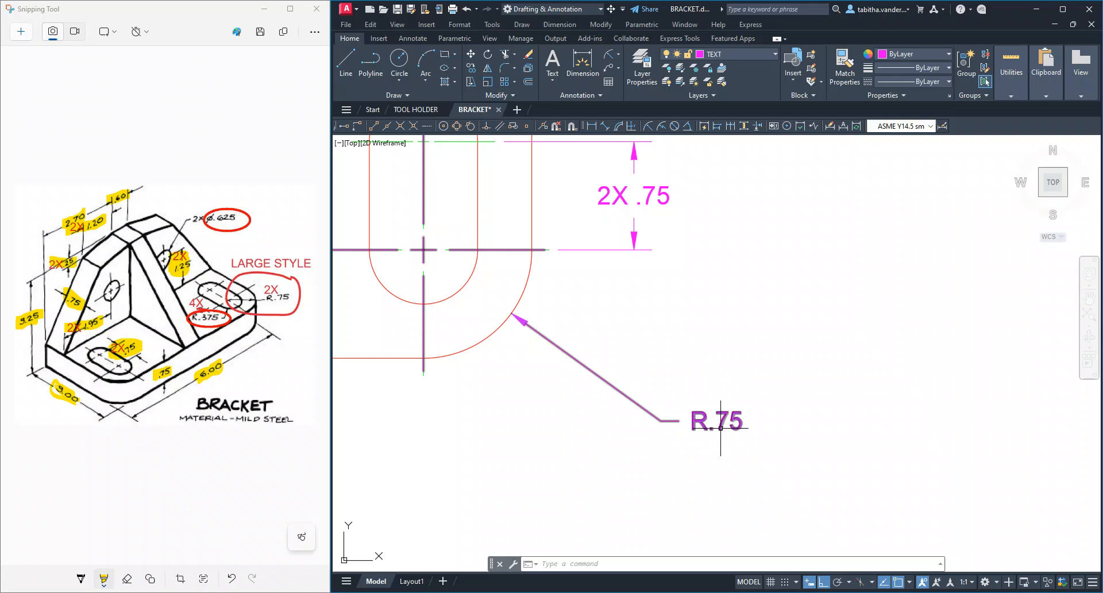
pyautogui.click(701, 421)
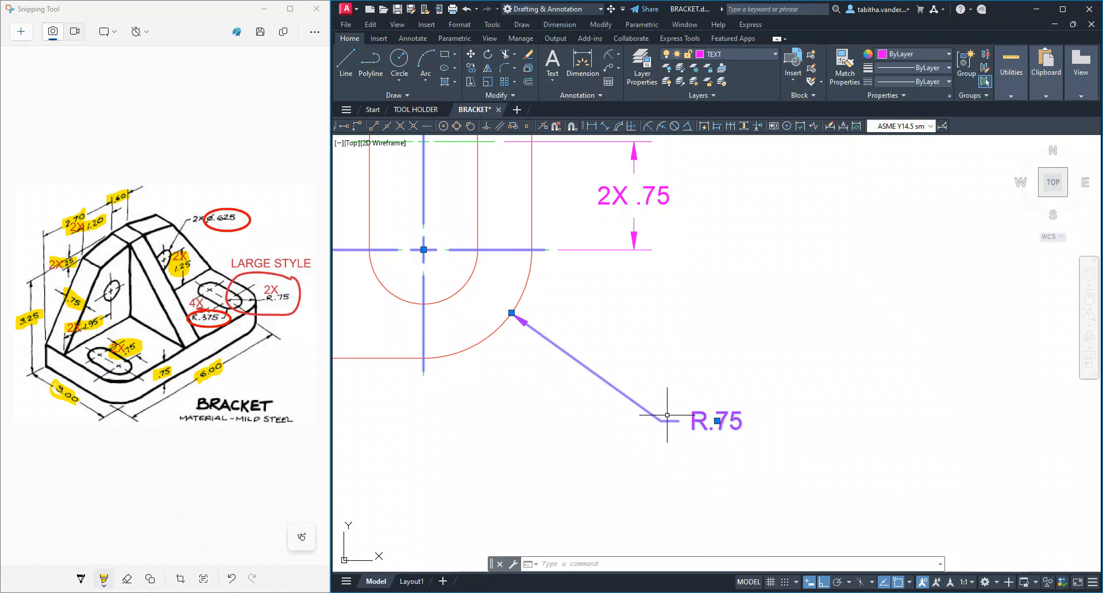
pyautogui.rightClick(702, 421)
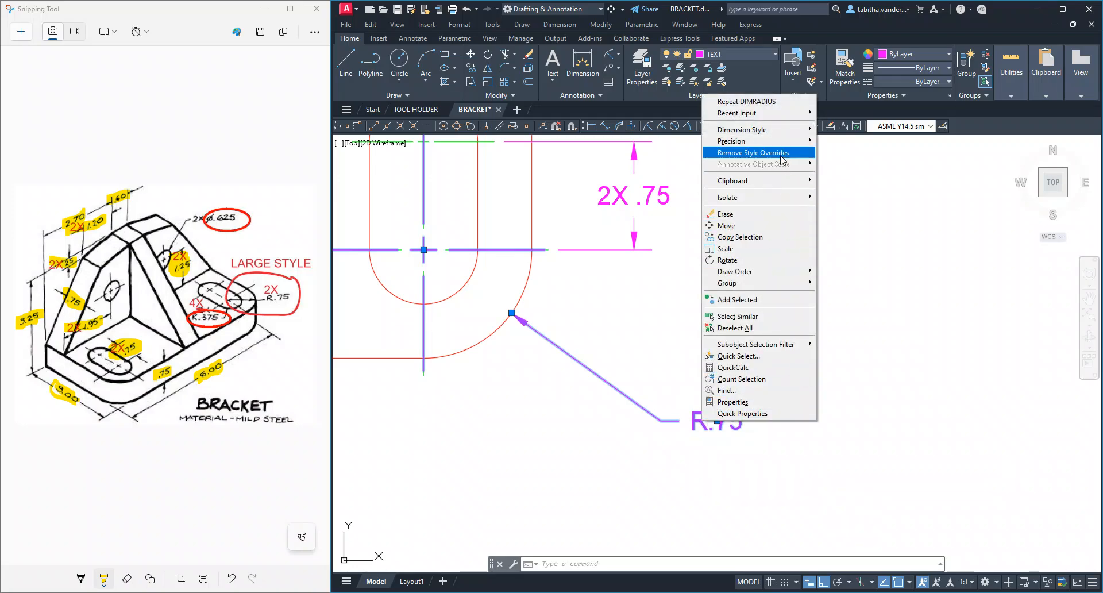
pyautogui.moveTo(782, 136)
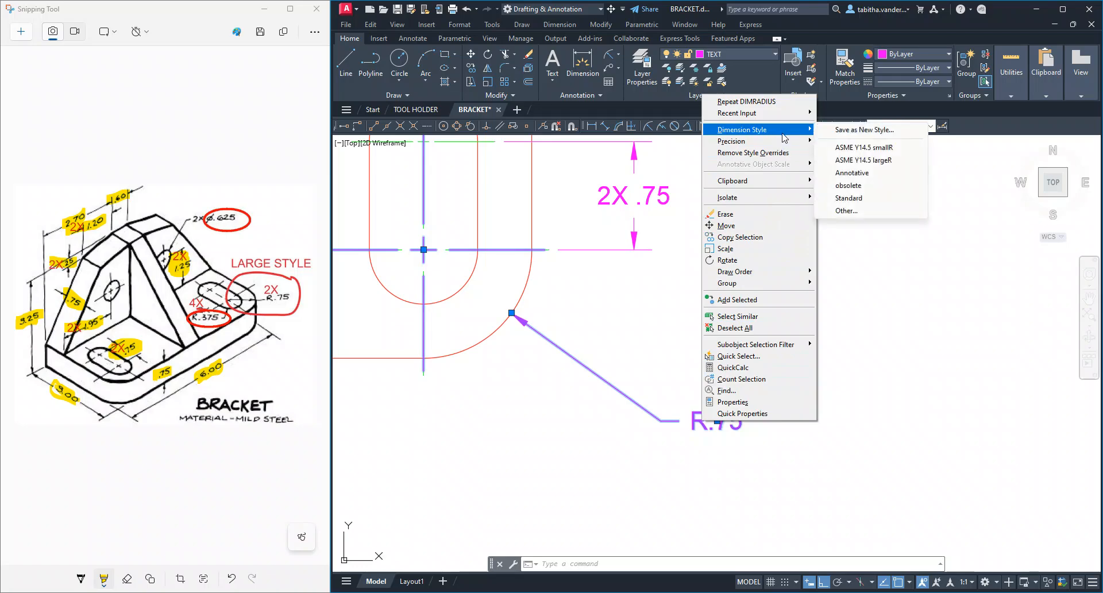
pyautogui.click(862, 160)
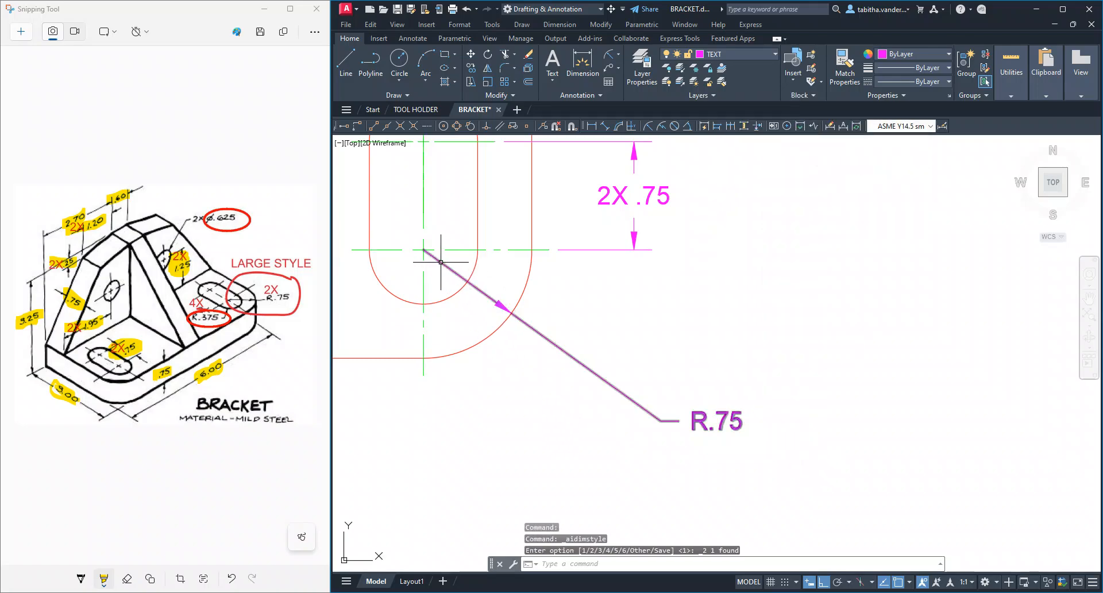
# Add the prefix 2X and a space before the corner radius text, and highlight 2X R.75 and LARGE STYLE on the sketch
pyautogui.scroll(-2, 633, 483)
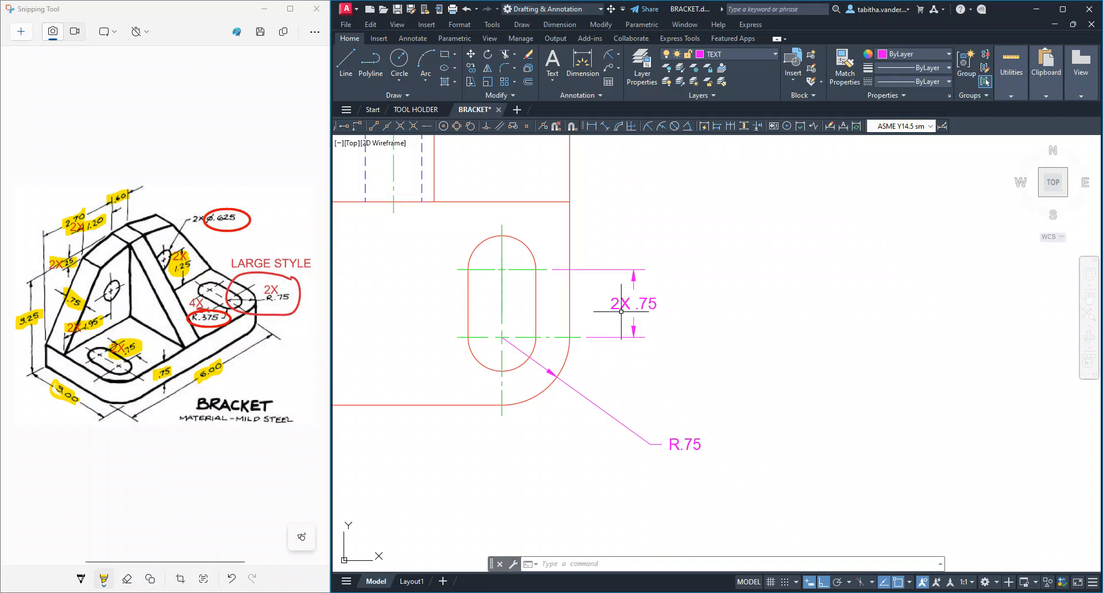
pyautogui.doubleClick(682, 444)
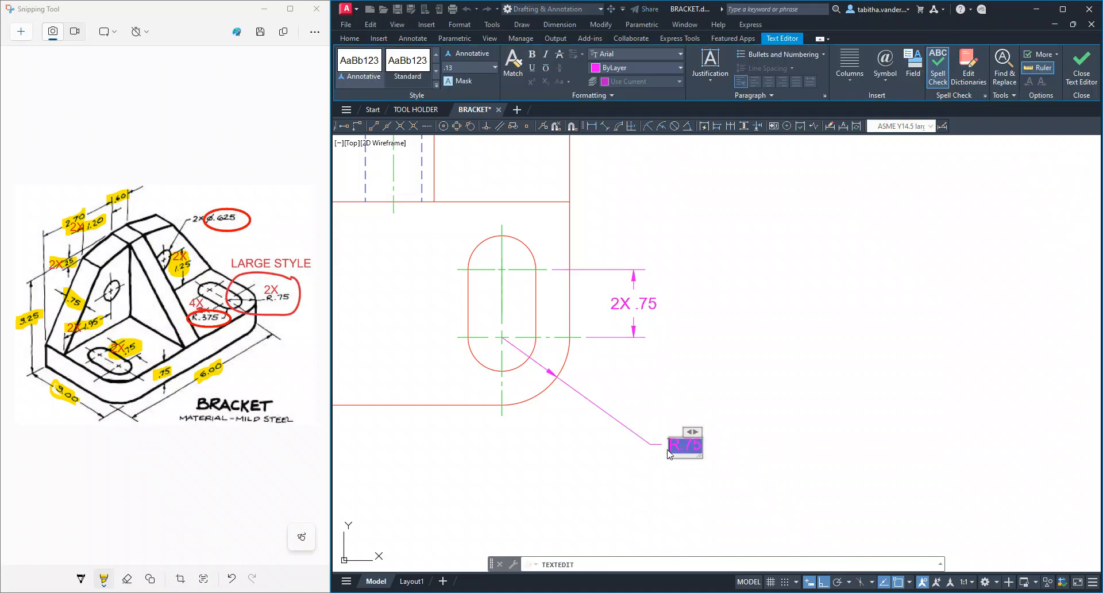
pyautogui.click(668, 453)
pyautogui.write('2x')
pyautogui.press('BackSpace')
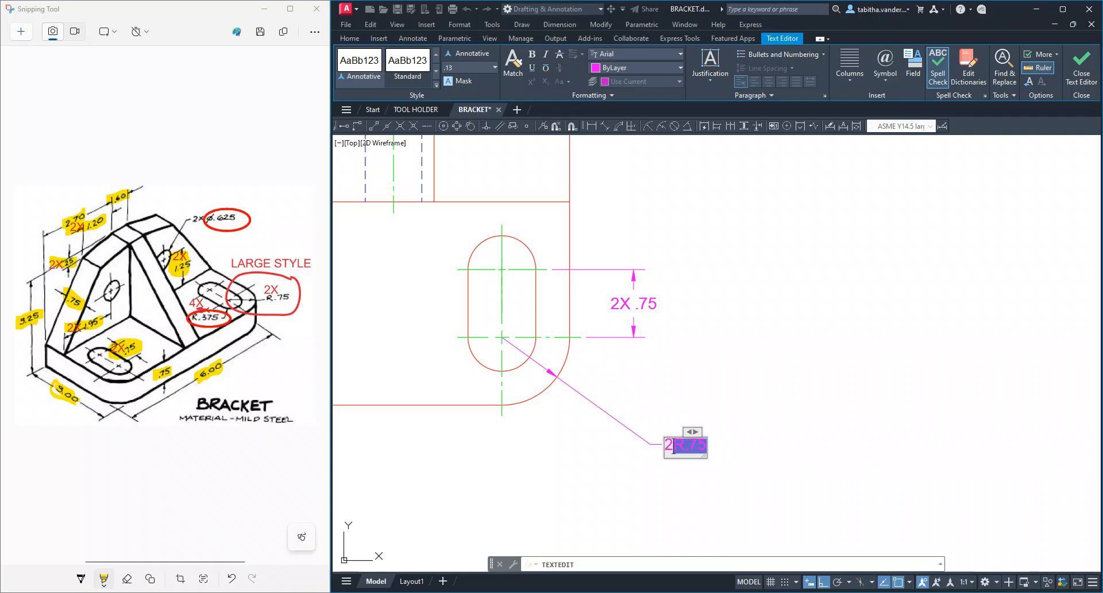
pyautogui.write('X')
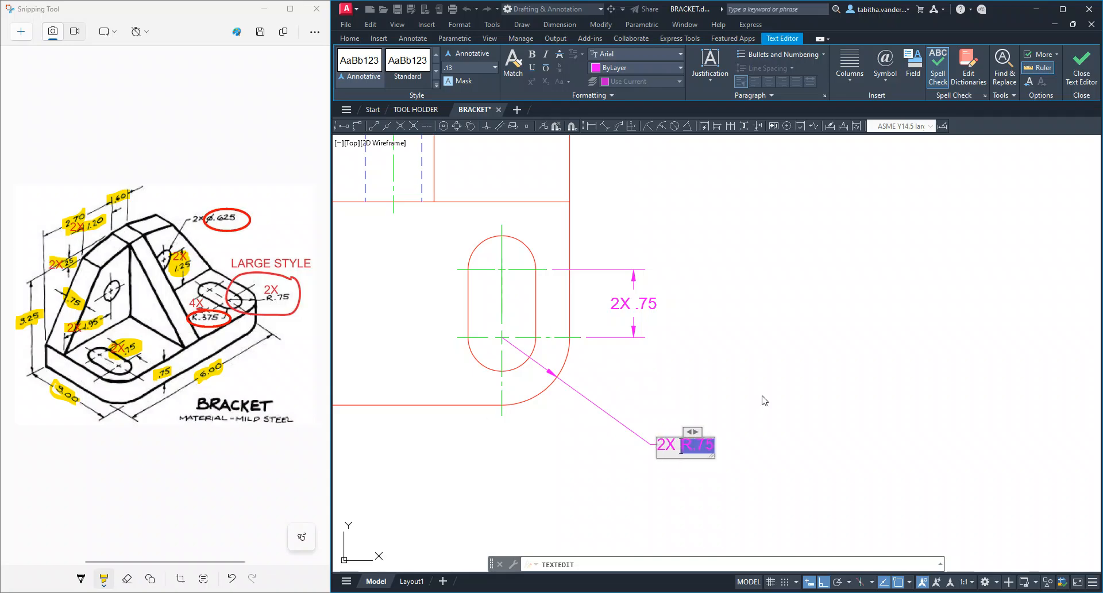
pyautogui.click(1086, 73)
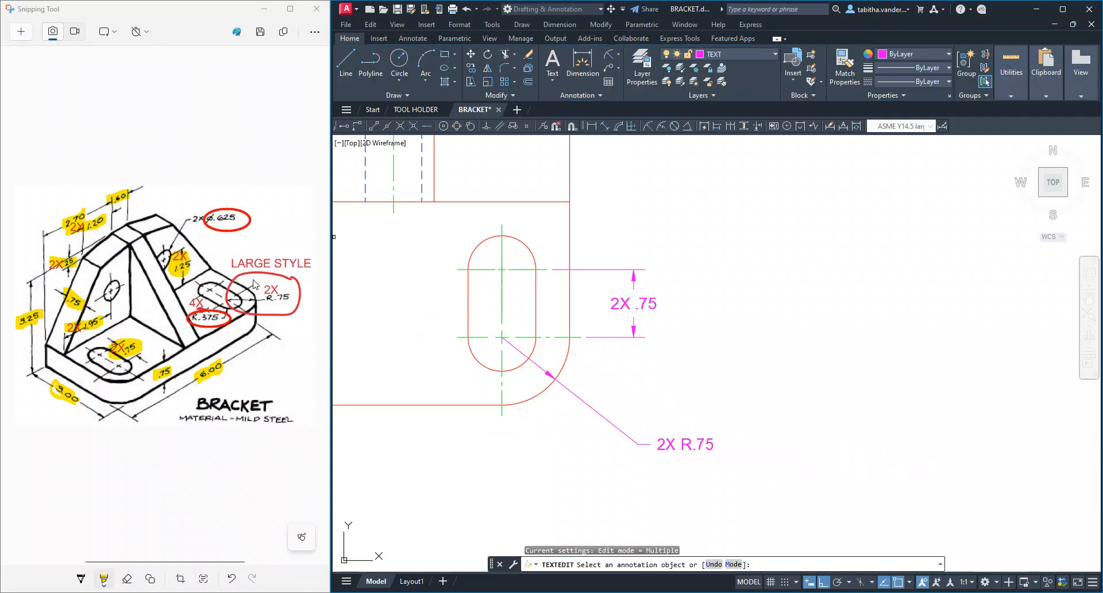
pyautogui.moveTo(255, 284)
pyautogui.mouseDown()
pyautogui.moveTo(296, 304)
pyautogui.moveTo(245, 299)
pyautogui.moveTo(288, 266)
pyautogui.moveTo(279, 268)
pyautogui.mouseUp()
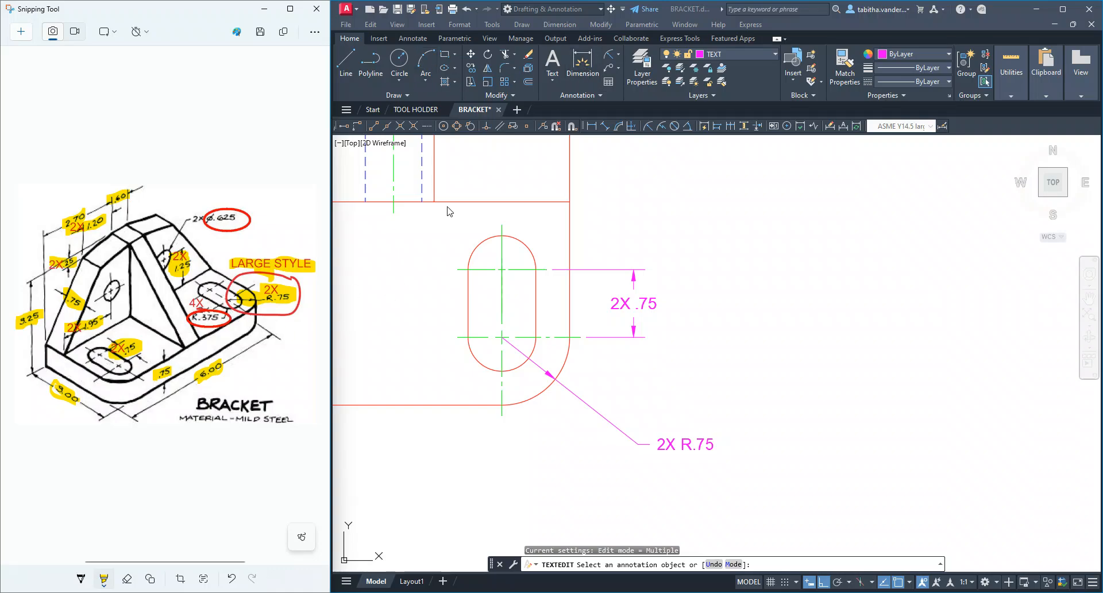
# Add a radius dimension to the right slot's lower arc, placing its text below the bracket's bottom edge and left of the slot
pyautogui.click(619, 56)
pyautogui.click(620, 56)
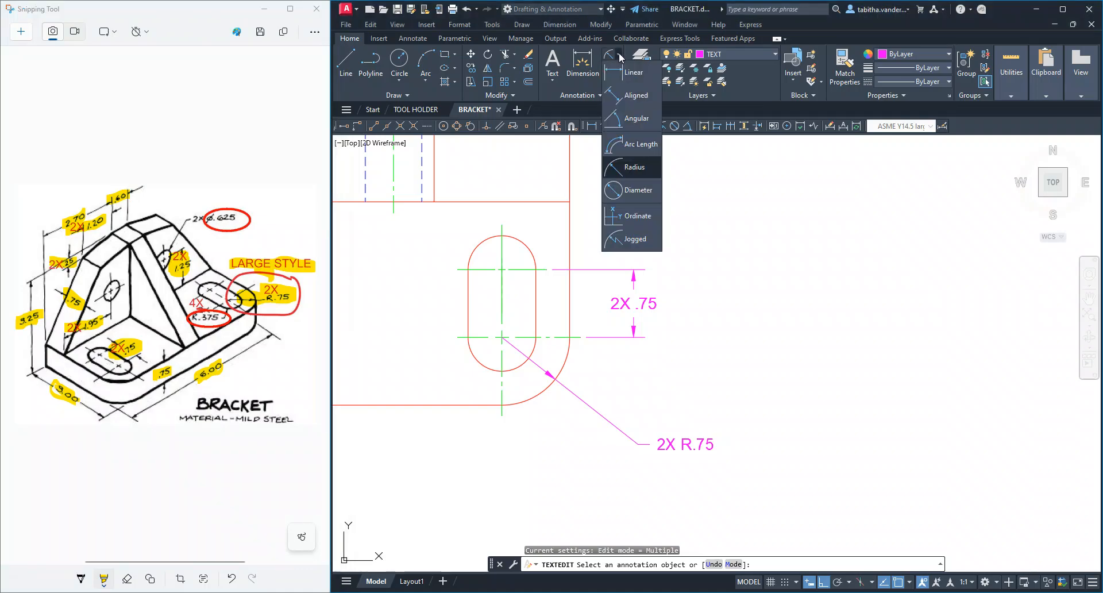
pyautogui.click(633, 167)
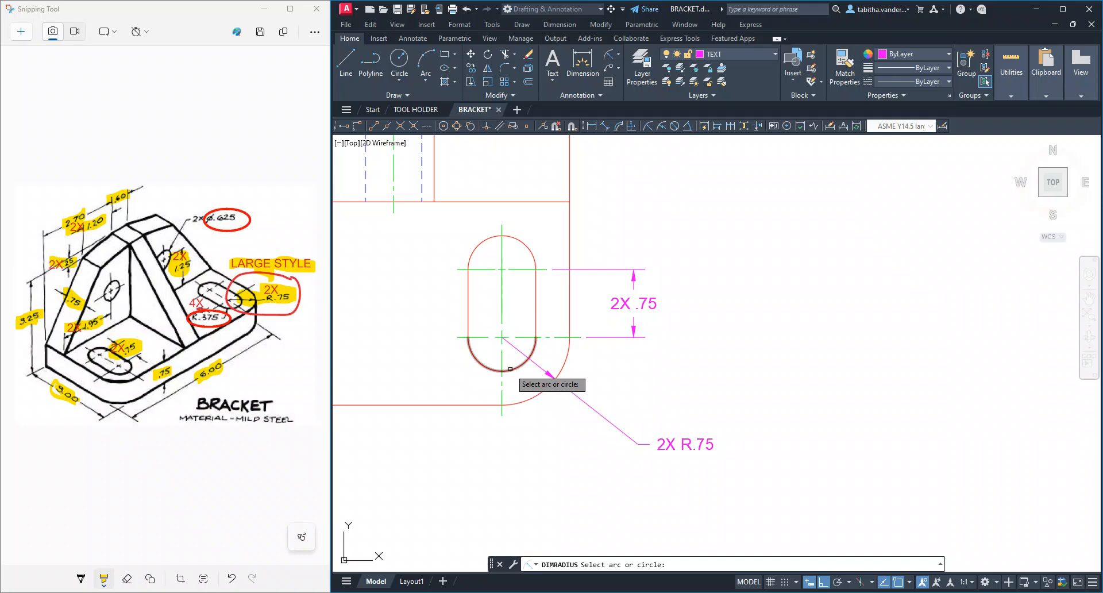
pyautogui.click(510, 368)
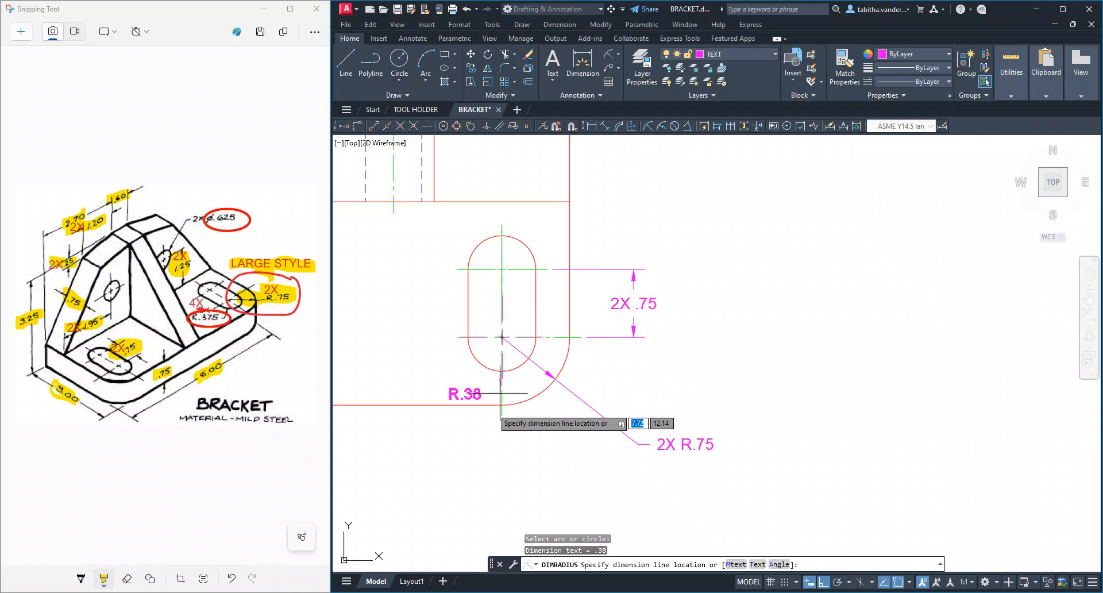
pyautogui.click(460, 447)
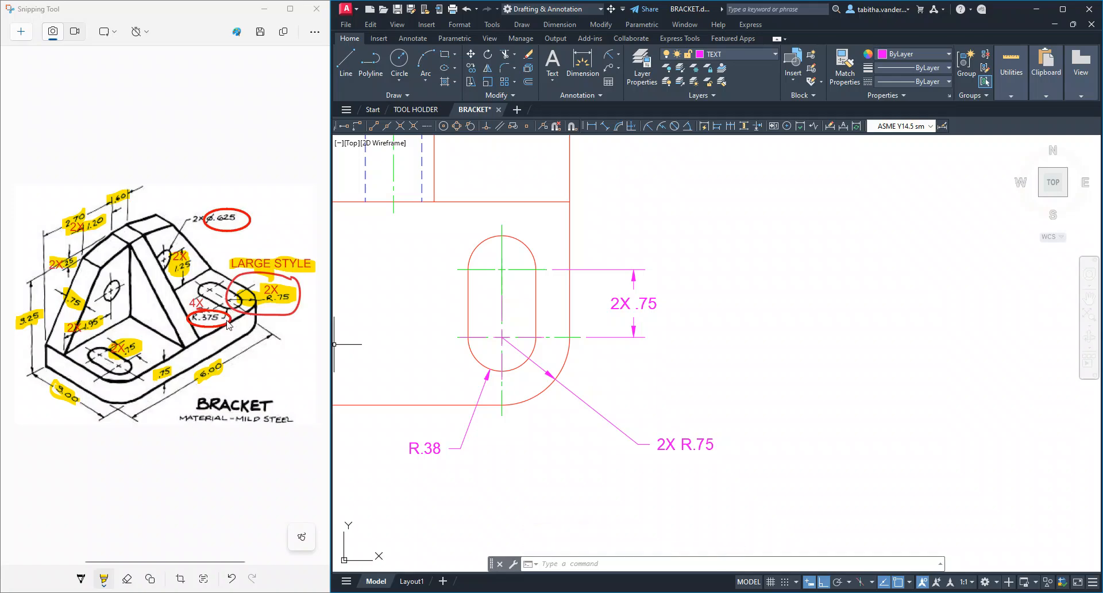
# Set the slot radius dimension's precision to three decimal places (0.000)
pyautogui.click(457, 448)
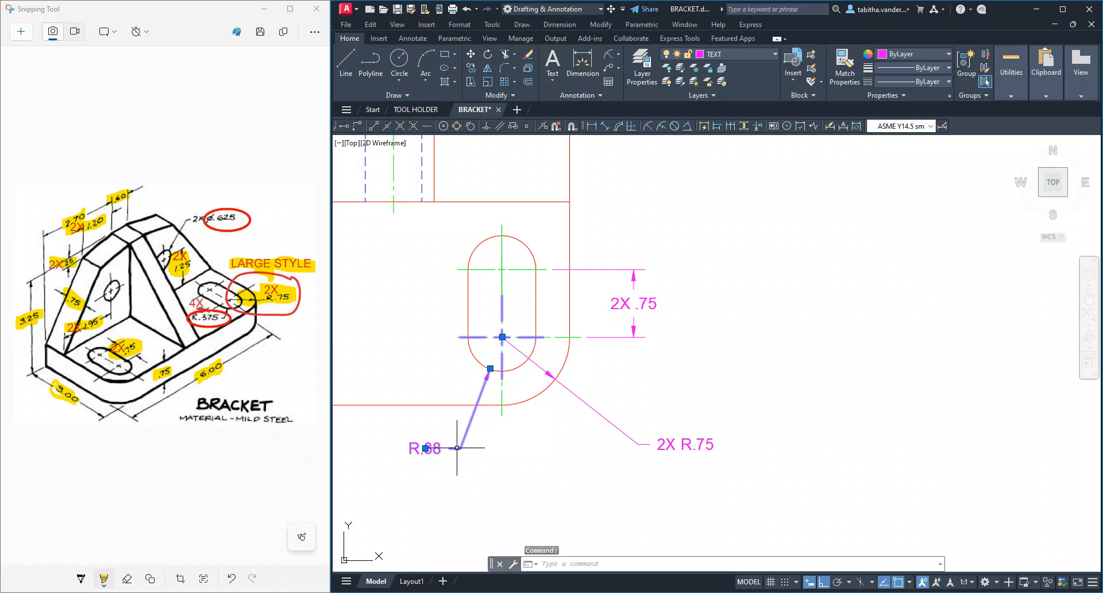
pyautogui.rightClick(456, 448)
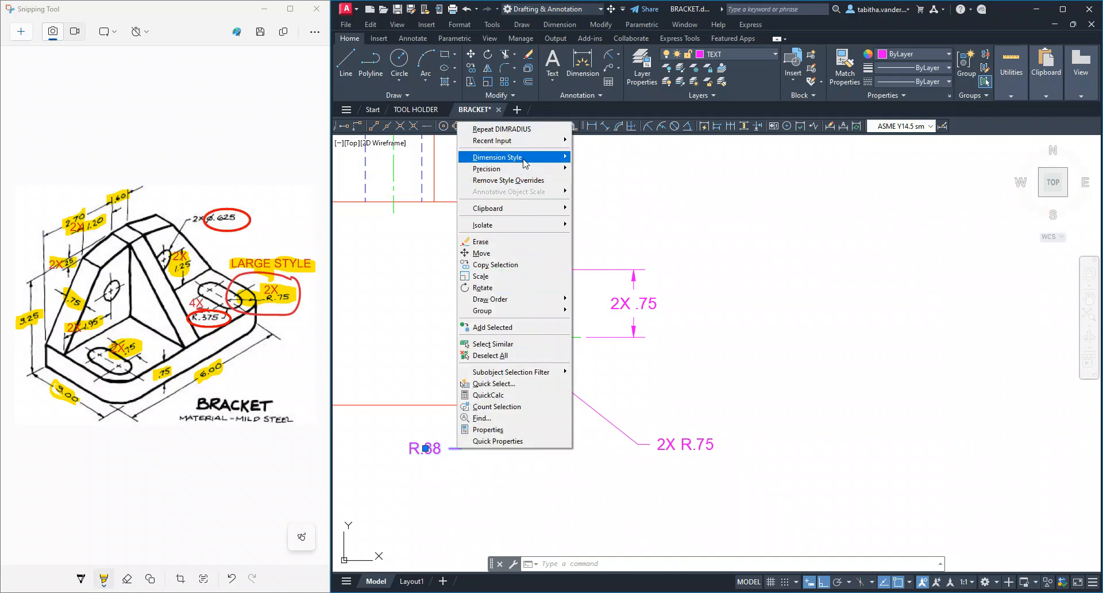
pyautogui.moveTo(524, 158)
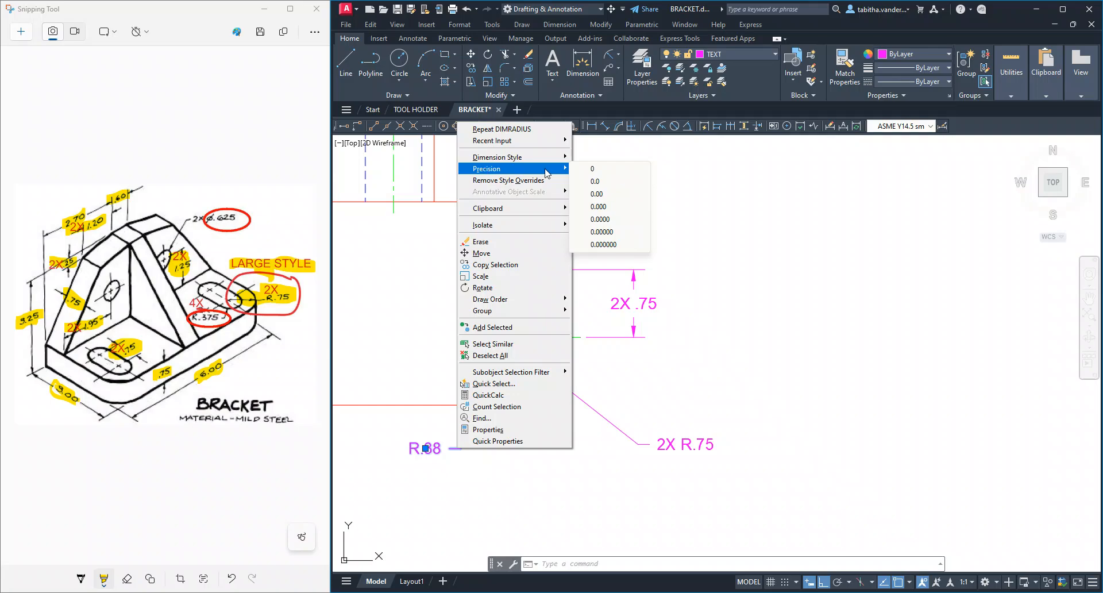
pyautogui.click(619, 208)
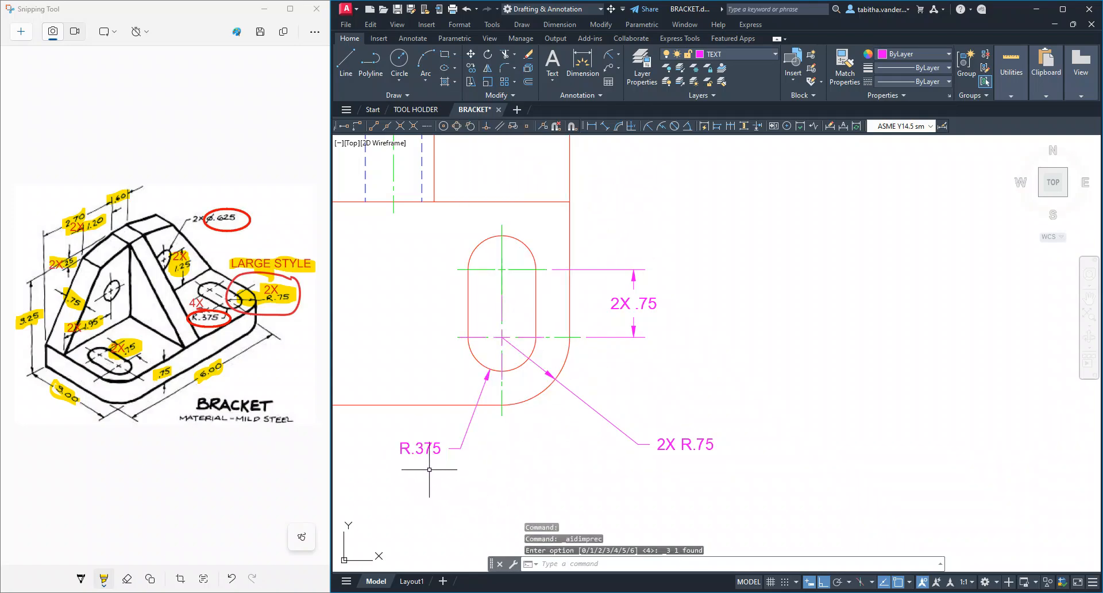
# Add the prefix 4X and a space before the R.375 slot radius text, and highlight 4X R.375 on the sketch
pyautogui.scroll(-1, 439, 468)
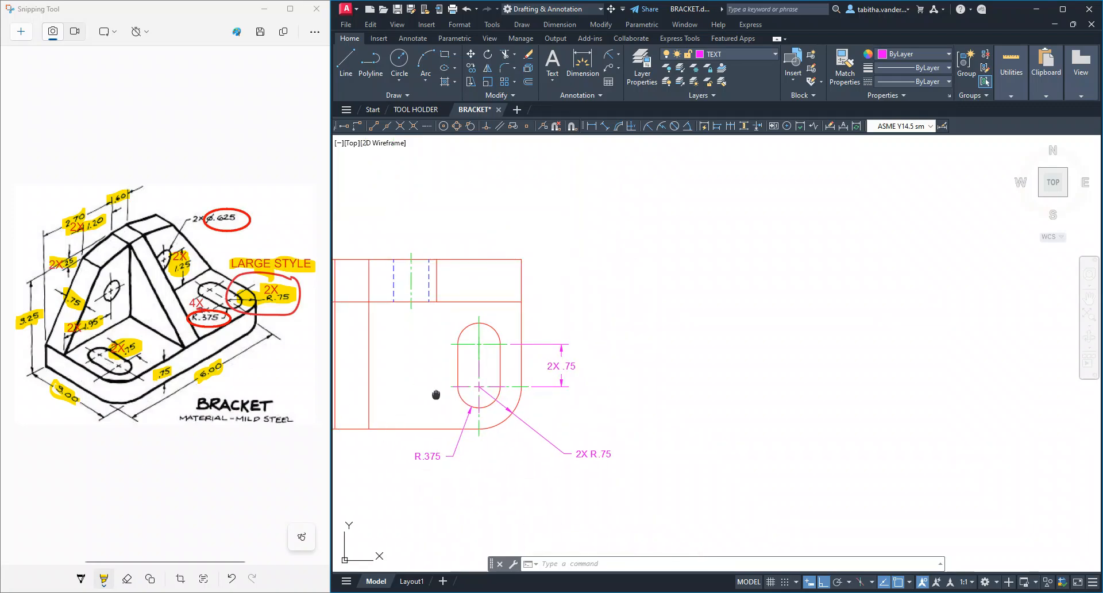
pyautogui.moveTo(441, 393); pyautogui.dragTo(711, 355, button='middle')
pyautogui.scroll(-1, 604, 337)
pyautogui.scroll(1, 606, 338)
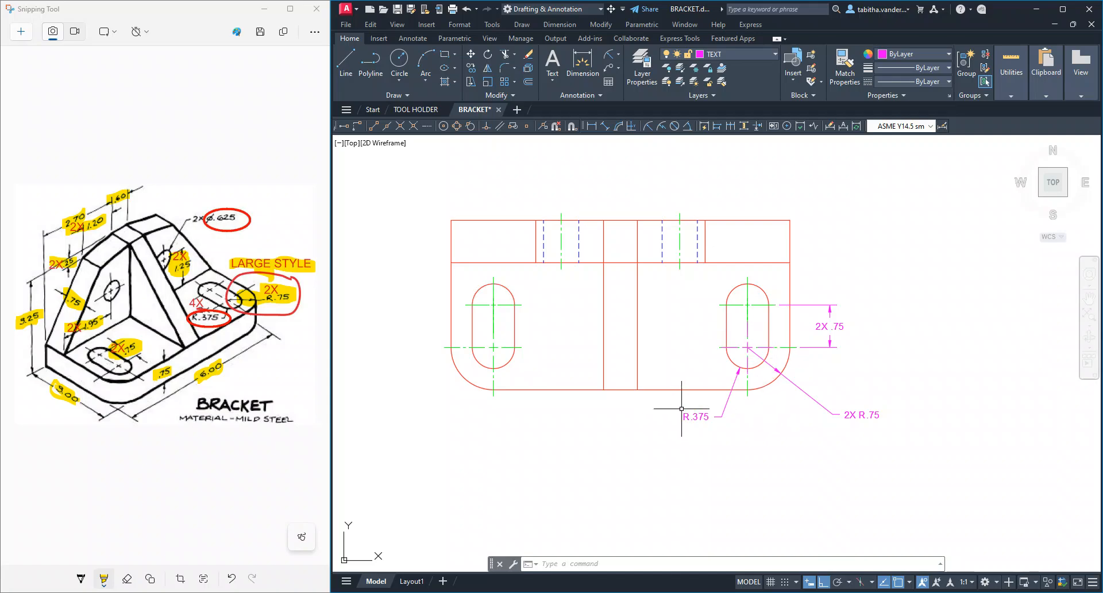
pyautogui.doubleClick(699, 418)
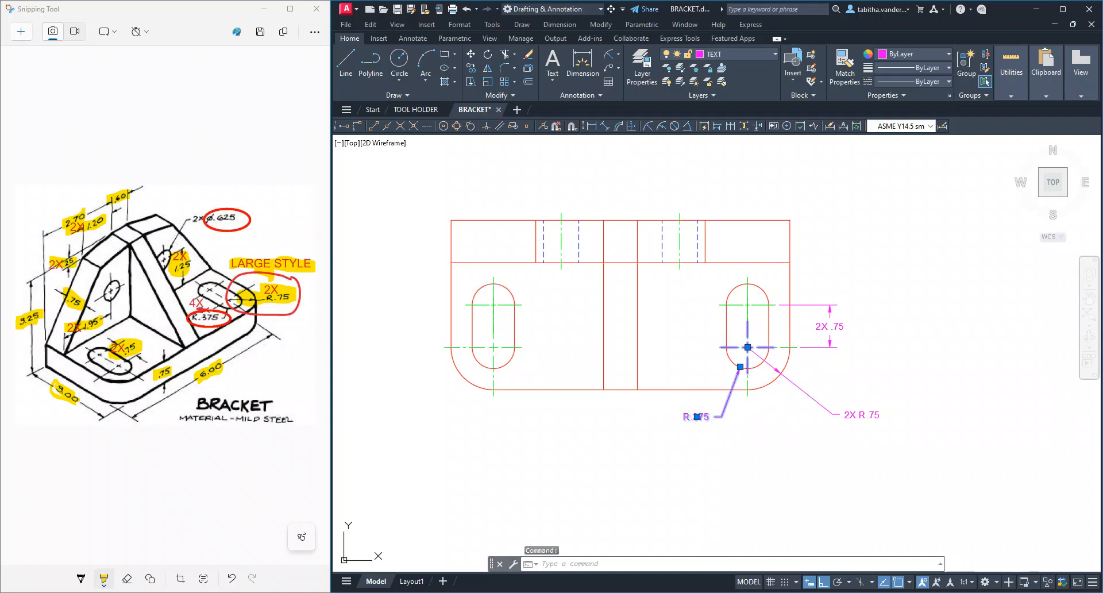
pyautogui.scroll(4, 701, 417)
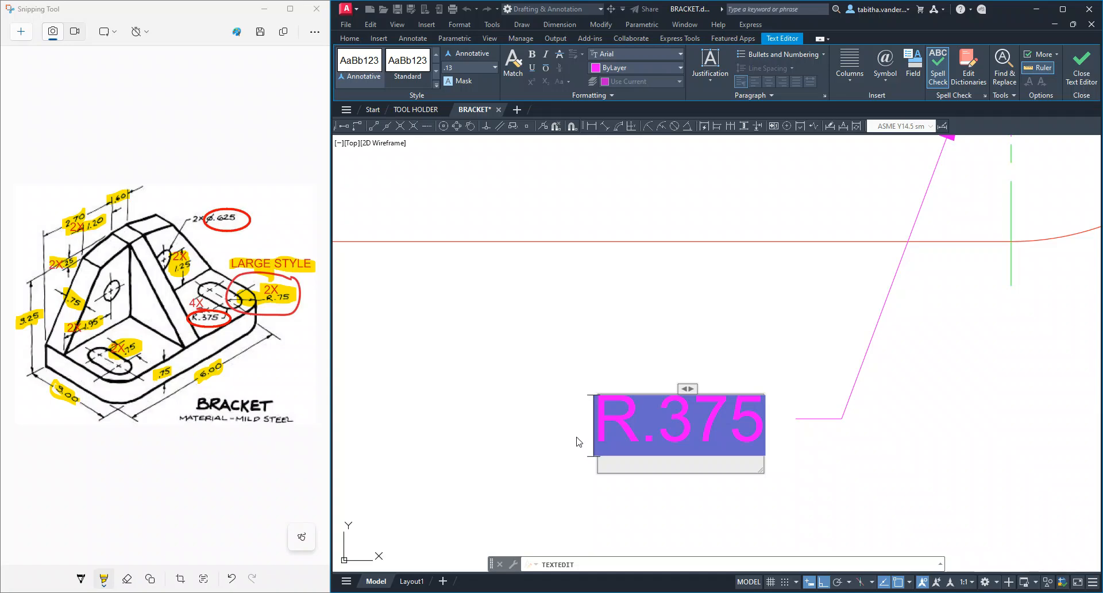
pyautogui.write('4X')
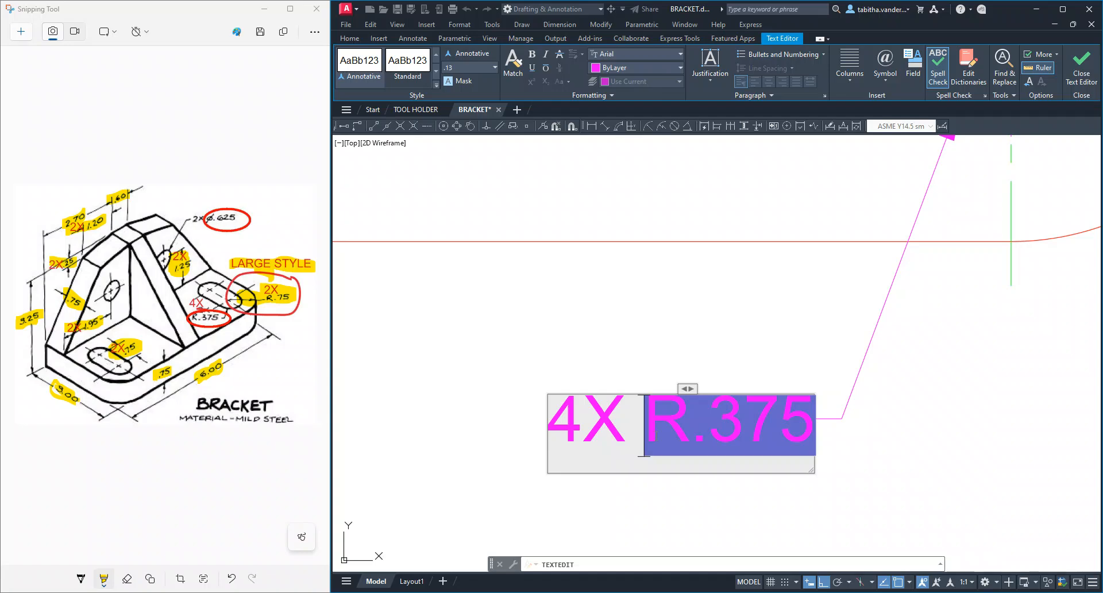
pyautogui.click(1087, 73)
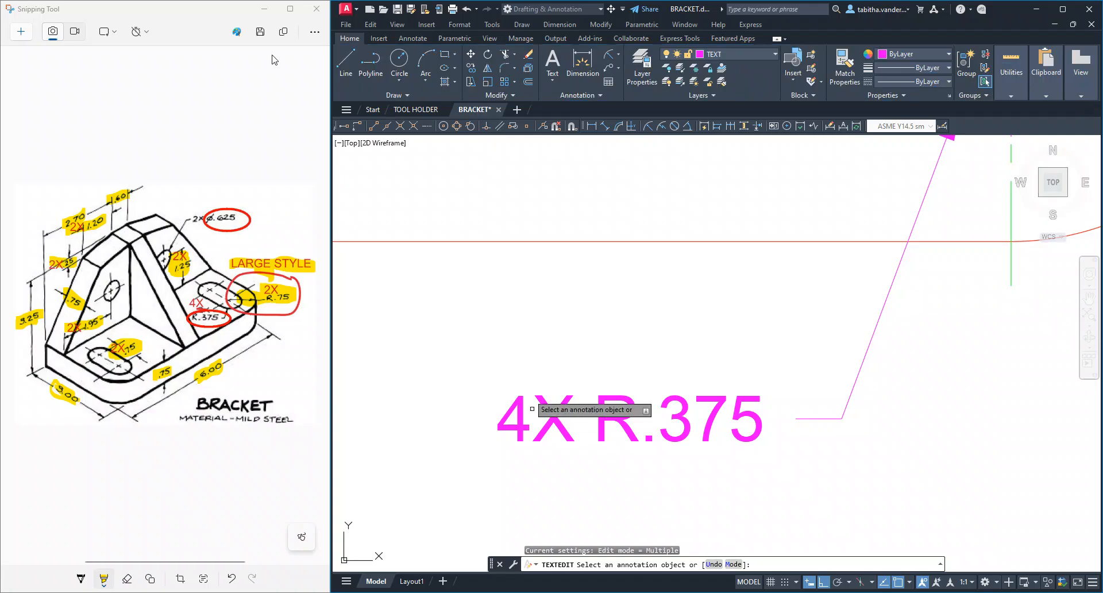
pyautogui.moveTo(193, 305)
pyautogui.mouseDown()
pyautogui.moveTo(205, 304)
pyautogui.moveTo(190, 314)
pyautogui.moveTo(227, 320)
pyautogui.mouseUp()
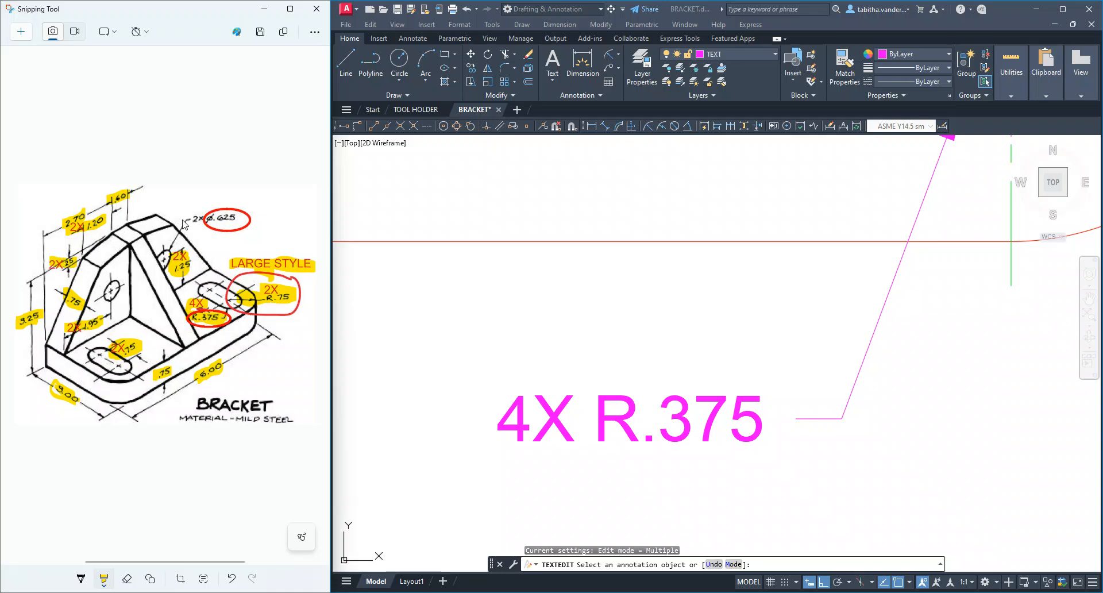
# Add a diameter dimension to the front view's right hole, placing its text above and right of the hole, below the 2X 1.95 dimension
pyautogui.scroll(-8, 546, 386)
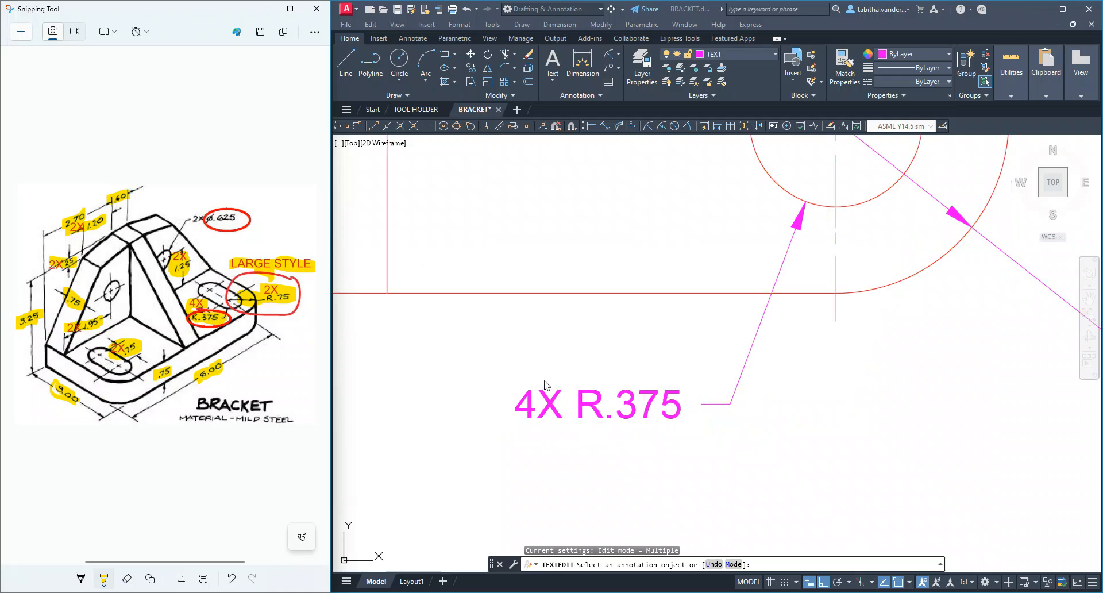
pyautogui.click(659, 447)
pyautogui.scroll(-6, 658, 423)
pyautogui.moveTo(686, 481); pyautogui.dragTo(697, 420, button='middle')
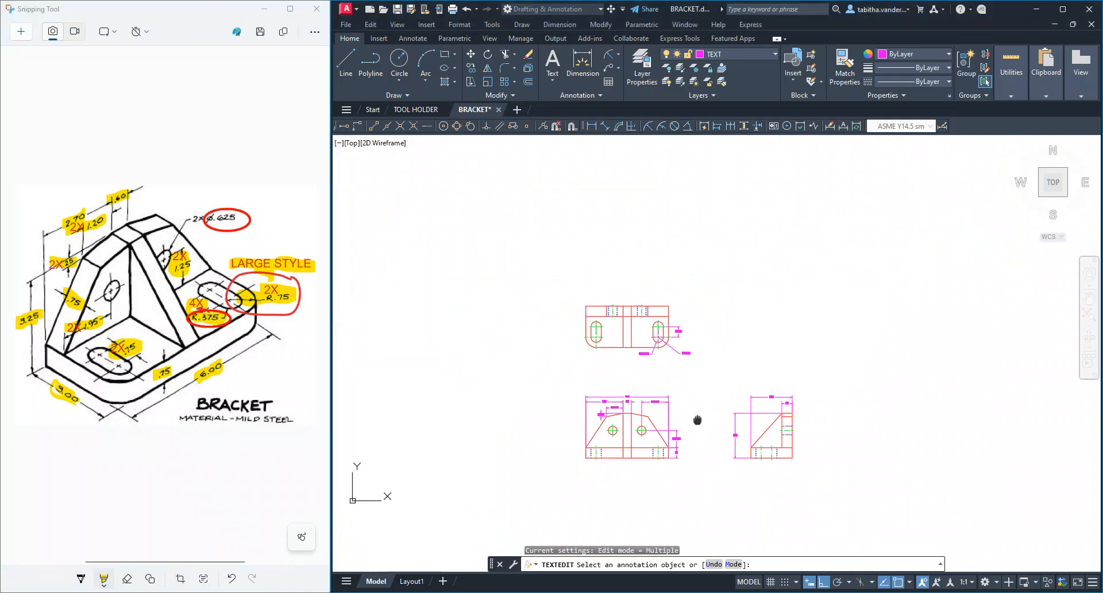
pyautogui.scroll(8, 643, 425)
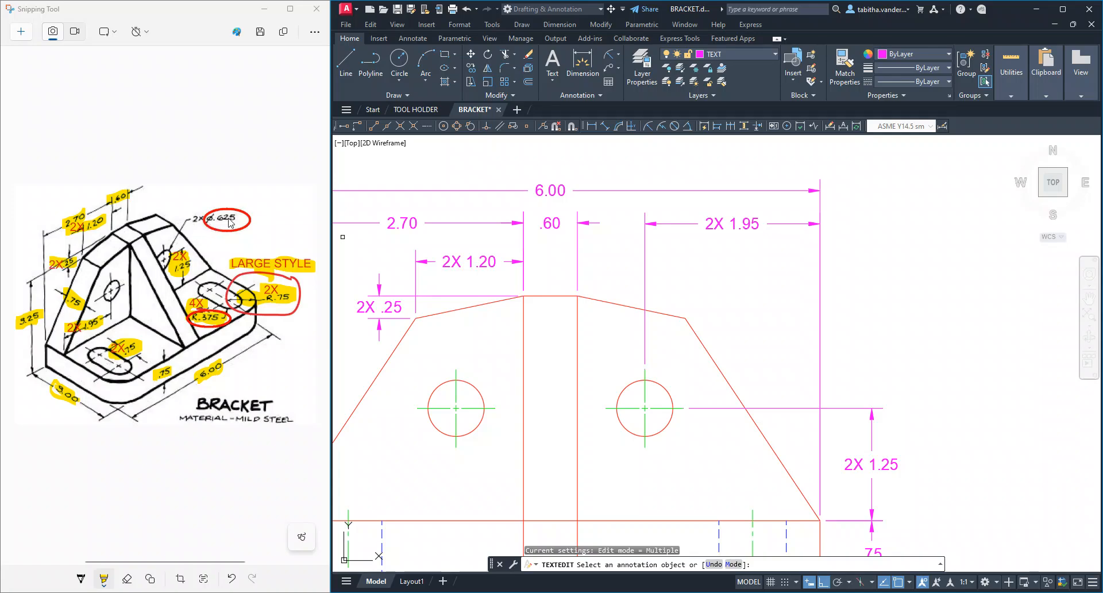
pyautogui.click(619, 57)
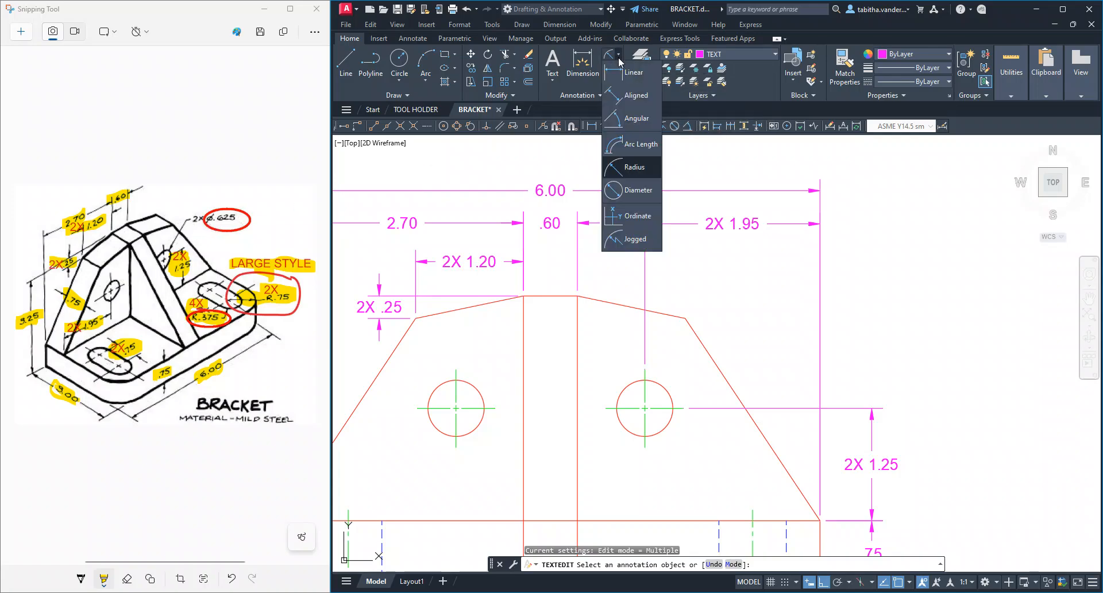
pyautogui.click(636, 191)
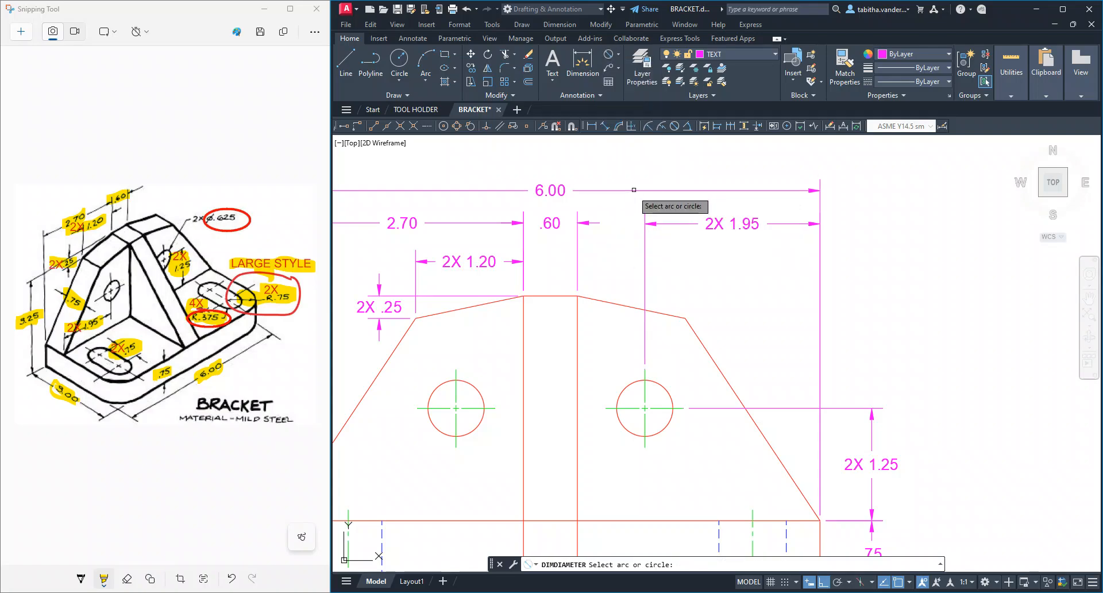
pyautogui.click(662, 386)
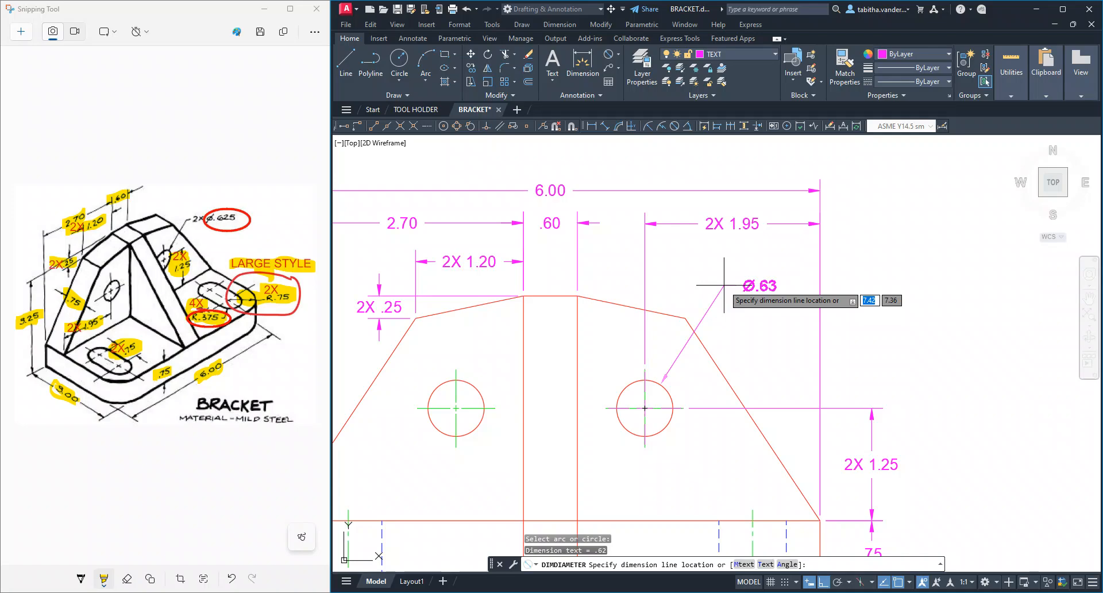
pyautogui.click(695, 274)
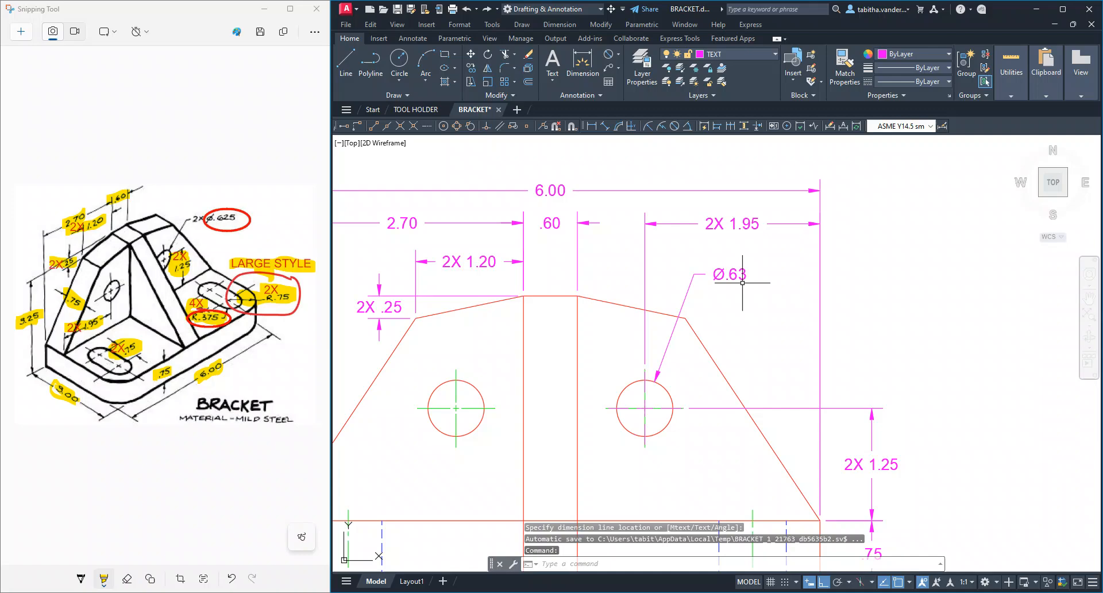
# Set the hole diameter dimension's precision to three decimal places (0.000)
pyautogui.click(700, 274)
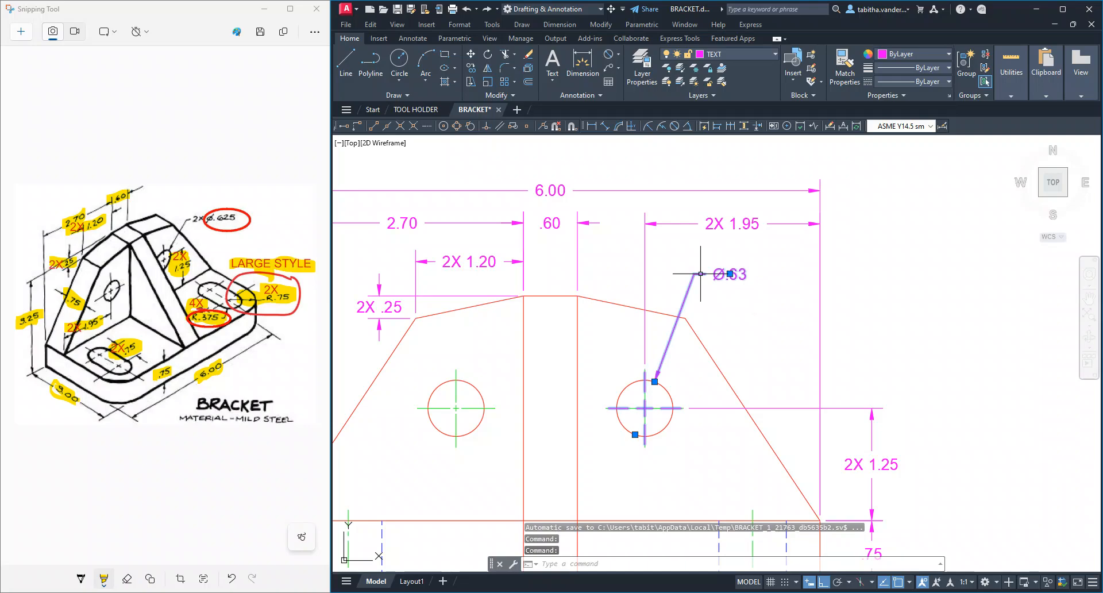
pyautogui.rightClick(701, 273)
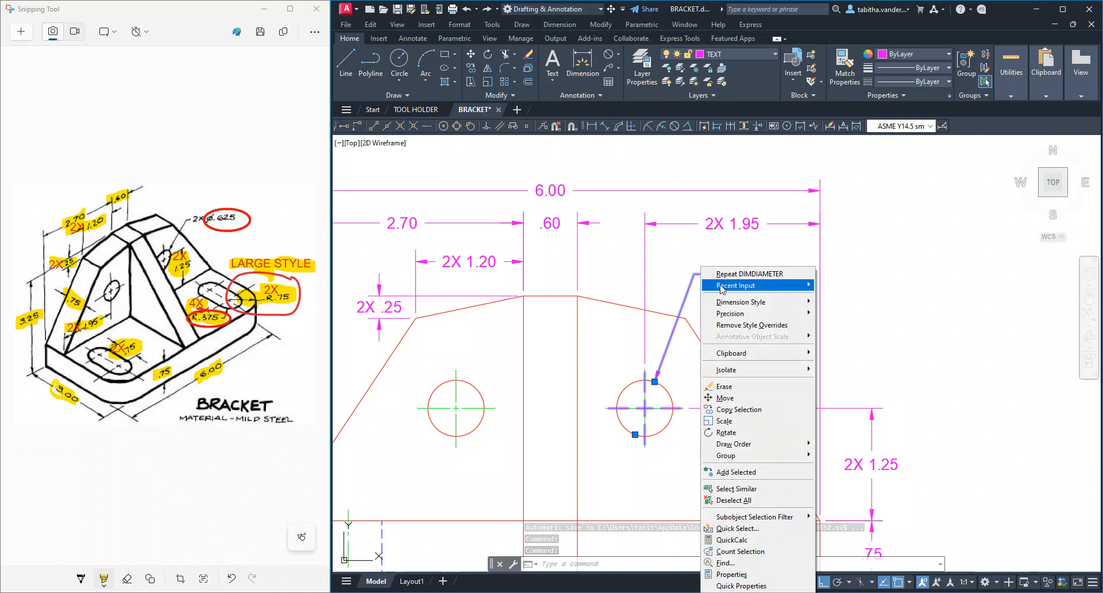
pyautogui.moveTo(750, 305)
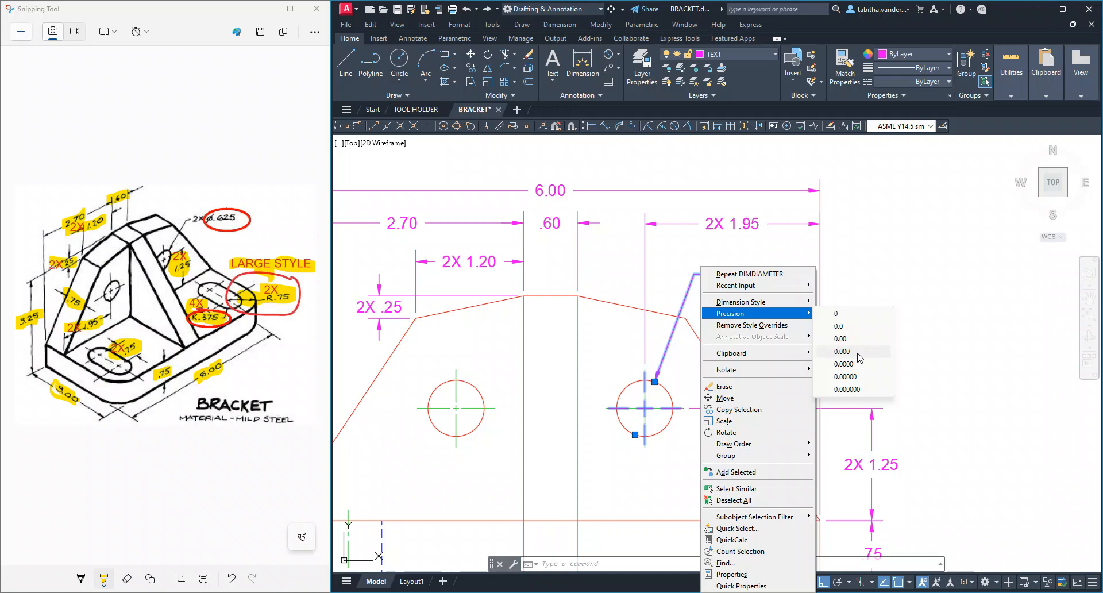
pyautogui.click(858, 355)
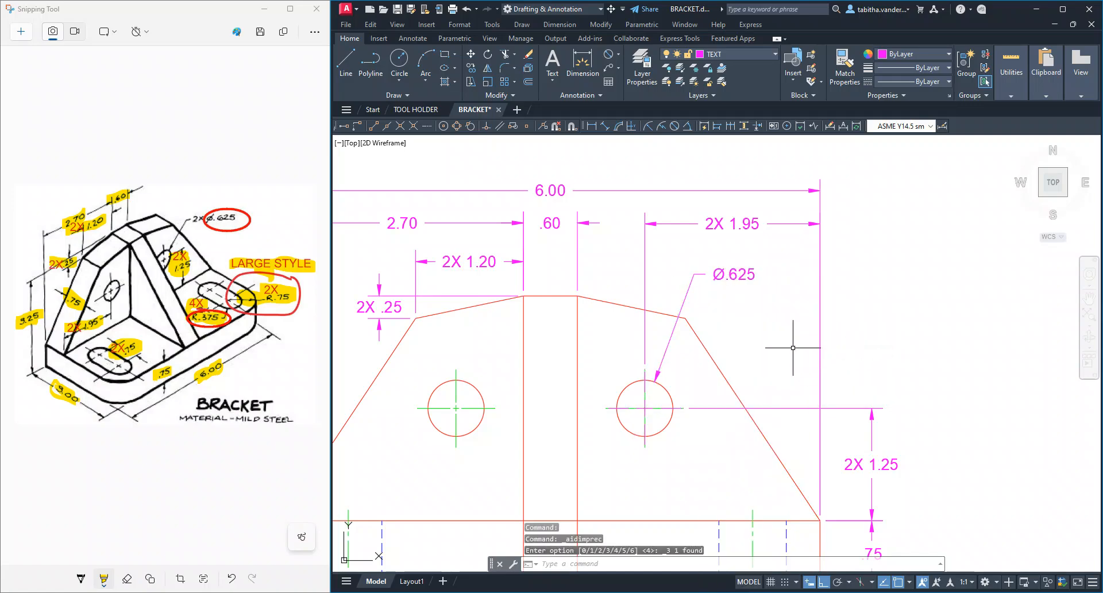
# Add the prefix 2X and a space before the hole diameter dimension's text
pyautogui.click(734, 276)
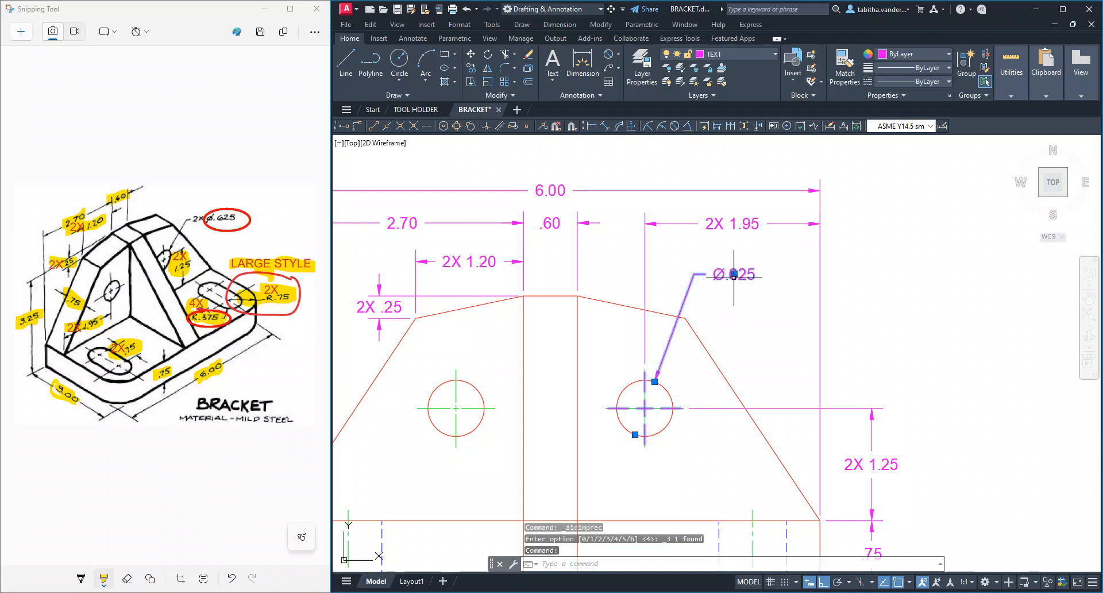
pyautogui.doubleClick(734, 275)
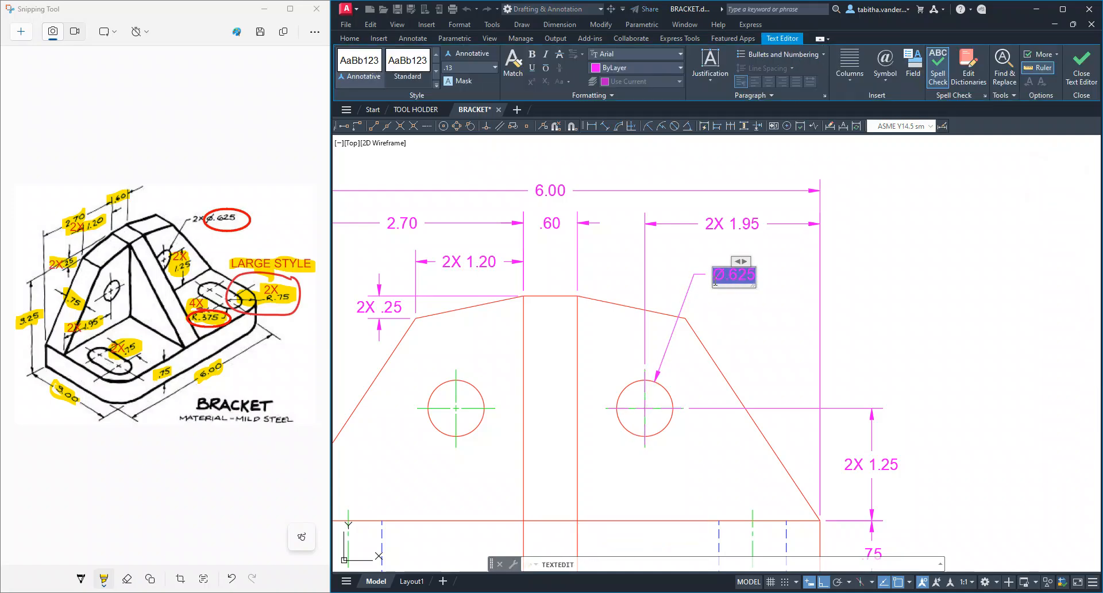
pyautogui.write('2X')
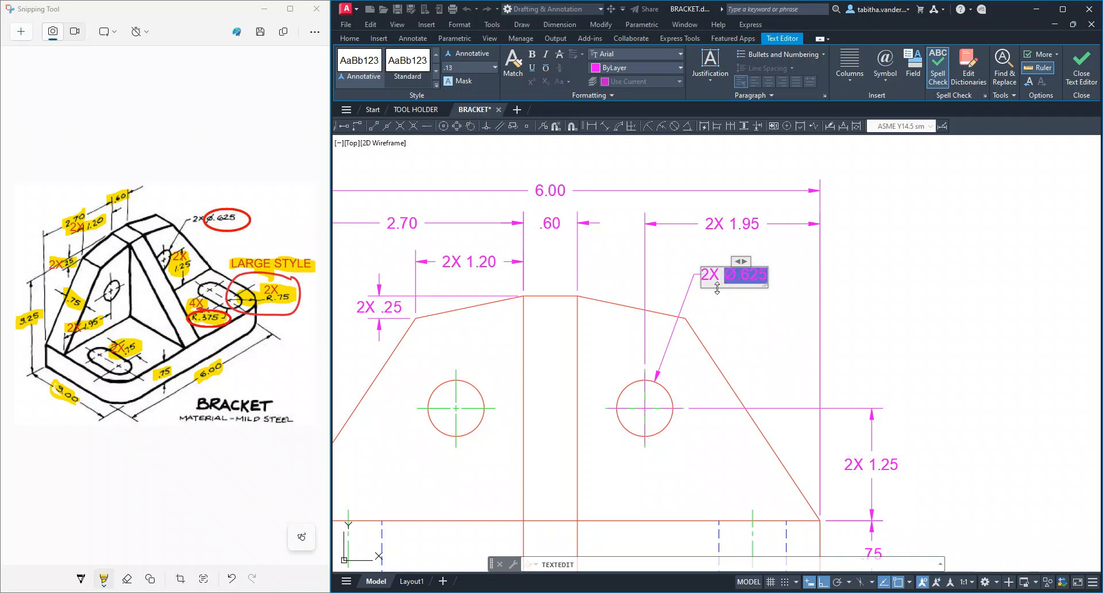
pyautogui.click(1083, 75)
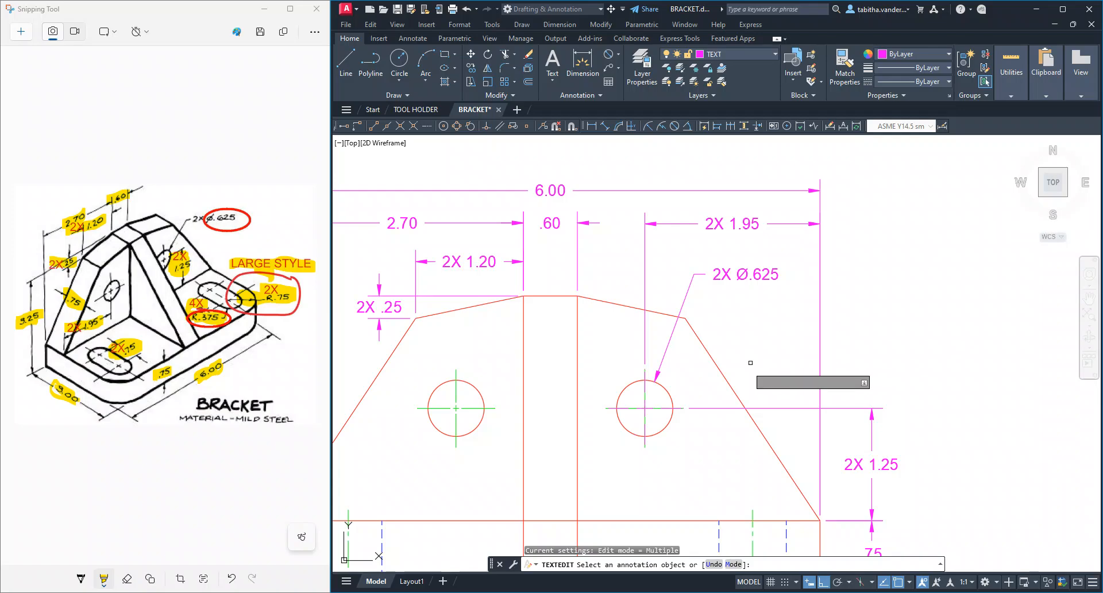
pyautogui.scroll(-8, 724, 428)
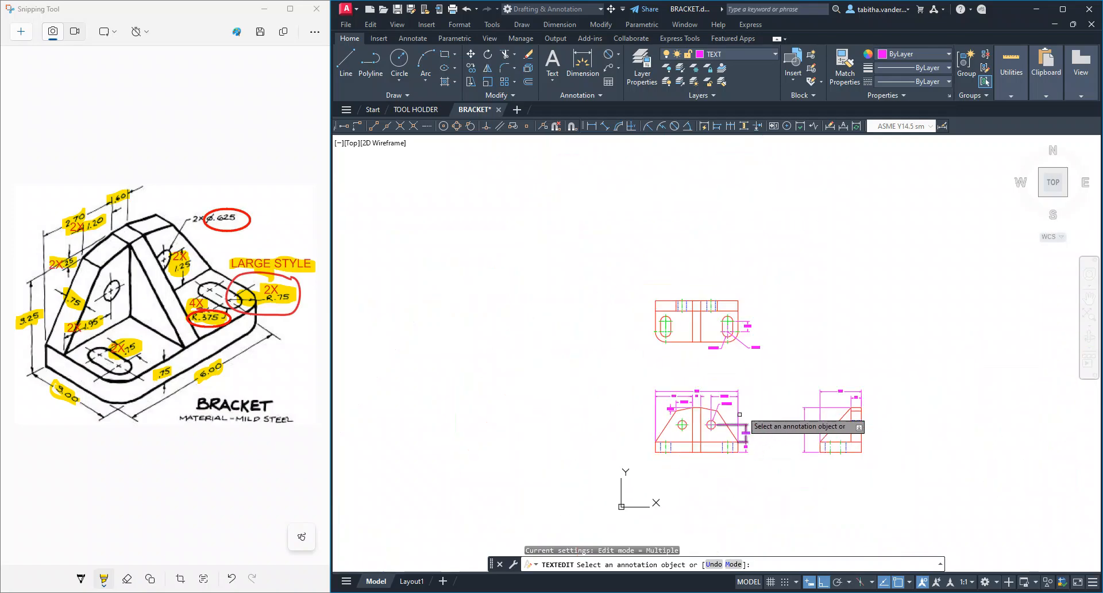
pyautogui.scroll(2, 774, 394)
pyautogui.moveTo(757, 431); pyautogui.dragTo(749, 423, button='middle')
pyautogui.scroll(3, 749, 423)
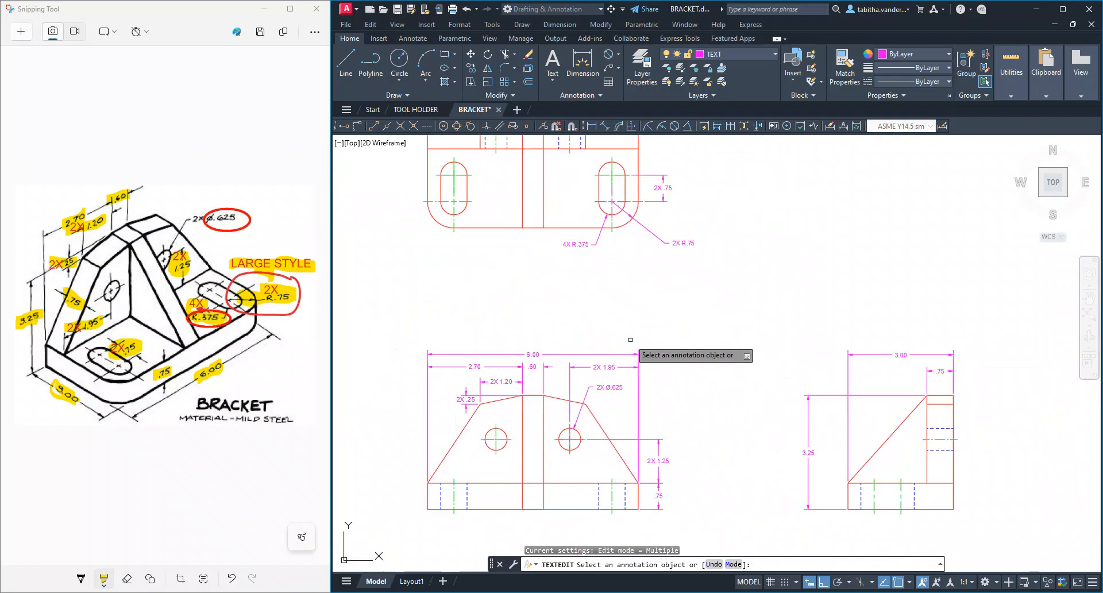
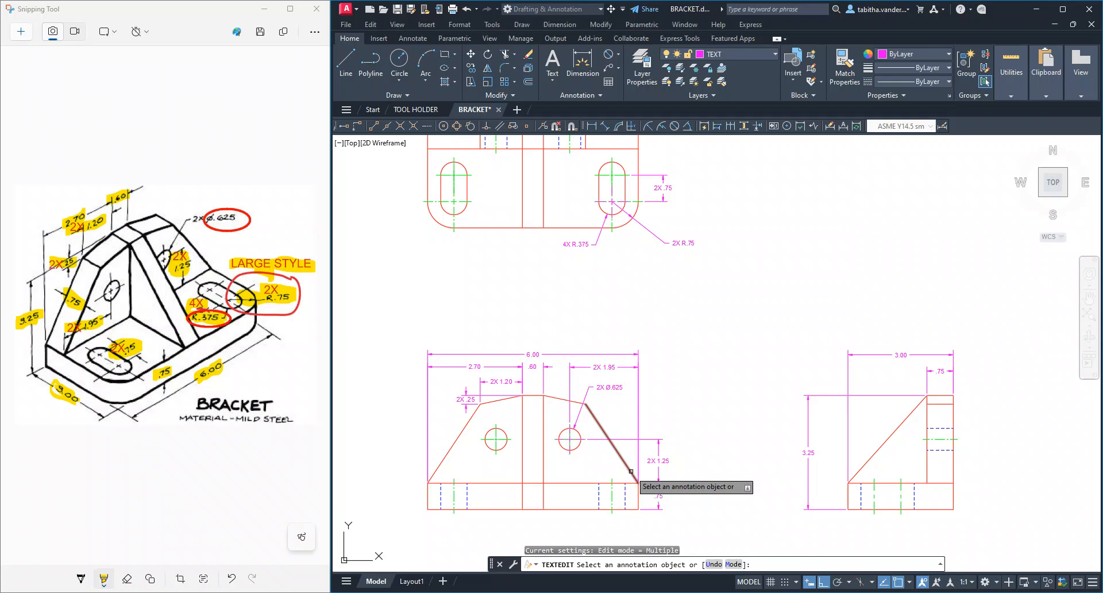
# End the dimension text editing of the front view's hole diameter dimension
pyautogui.scroll(-4, 637, 468)
pyautogui.scroll(10, 637, 467)
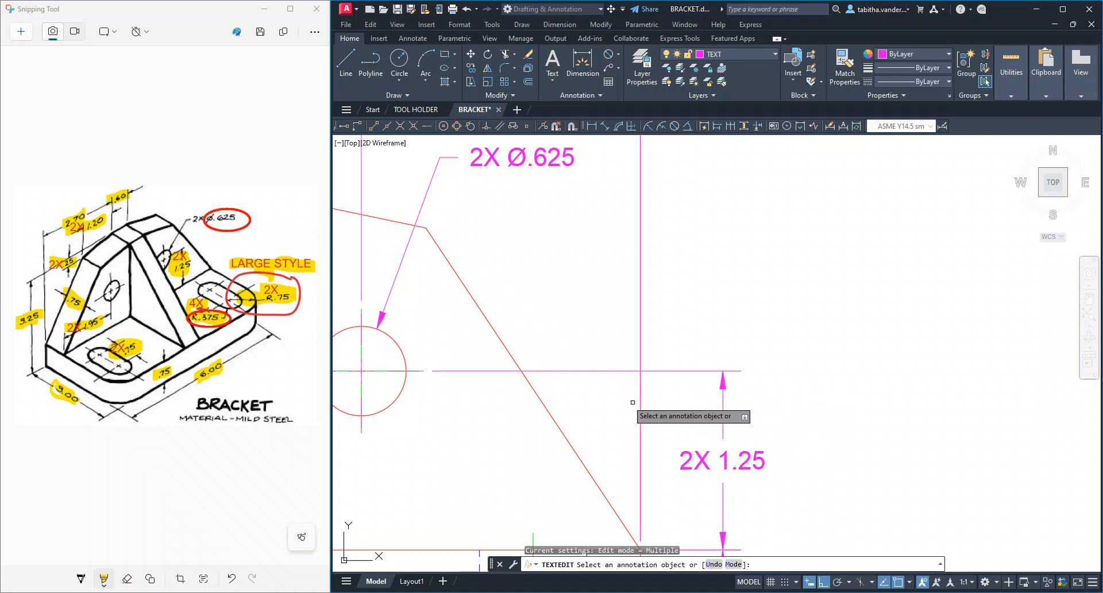
pyautogui.scroll(-5, 539, 333)
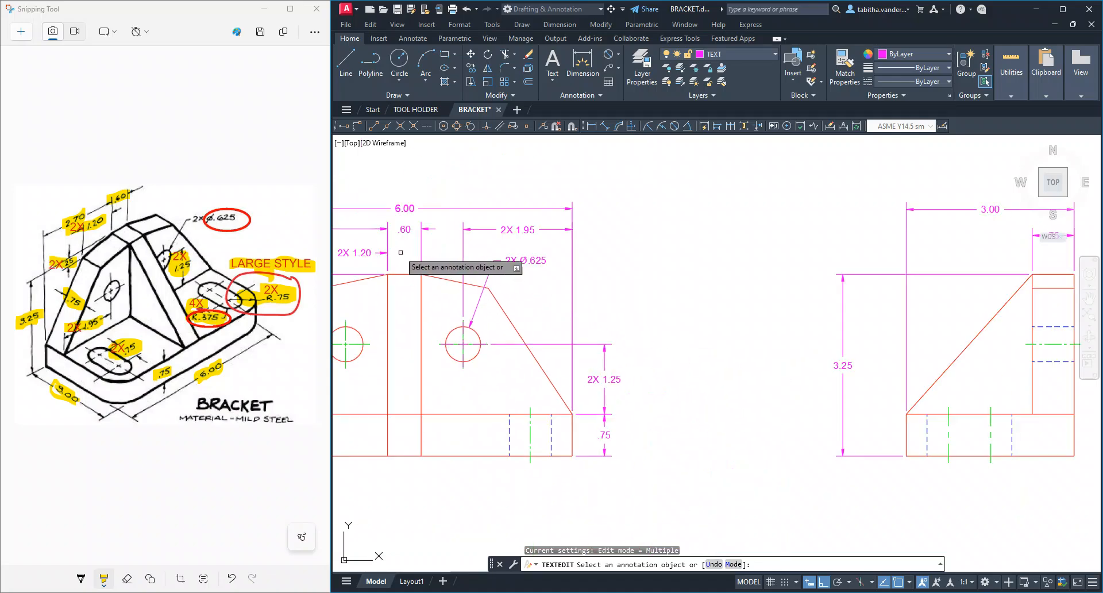
pyautogui.press('Escape')
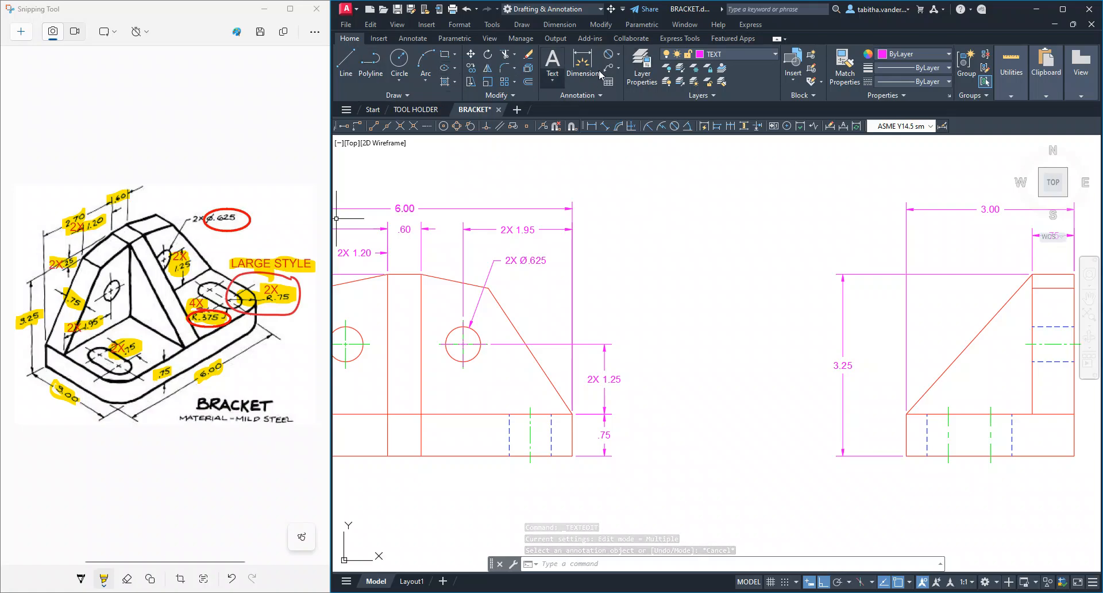
# Add a horizontal linear dimension across the front view's upper right sloped edge, placing it above the 6.00 overall dimension
pyautogui.click(618, 54)
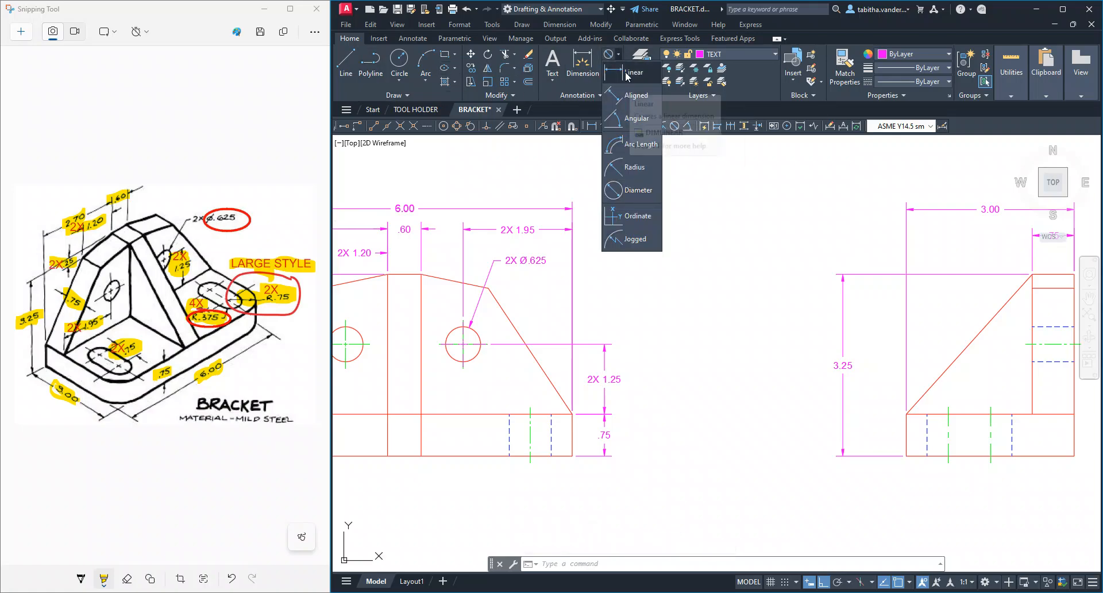
pyautogui.click(632, 72)
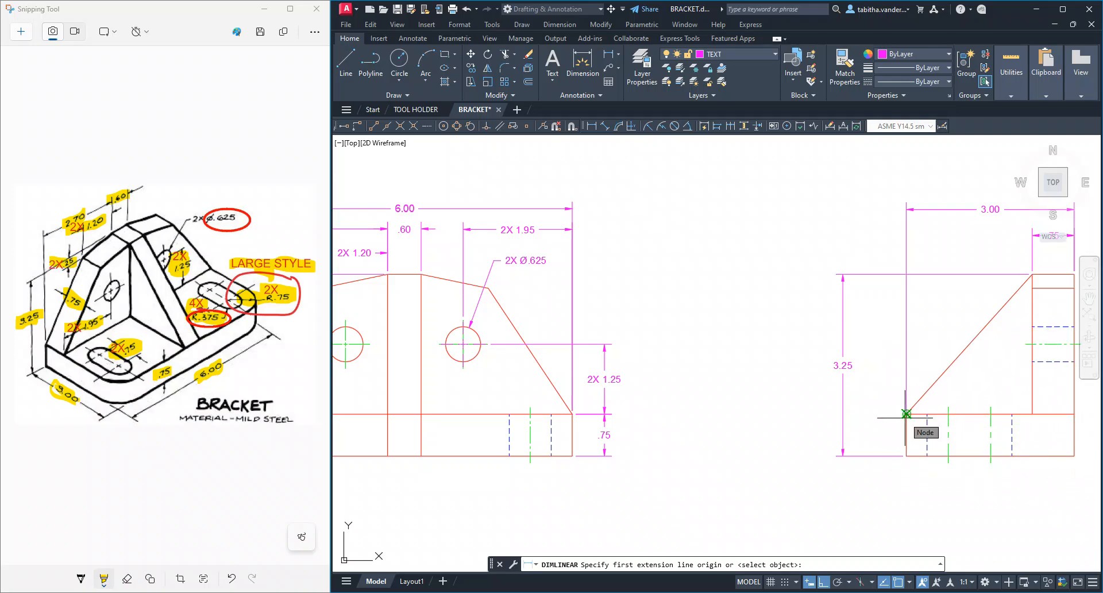
pyautogui.scroll(-1, 905, 418)
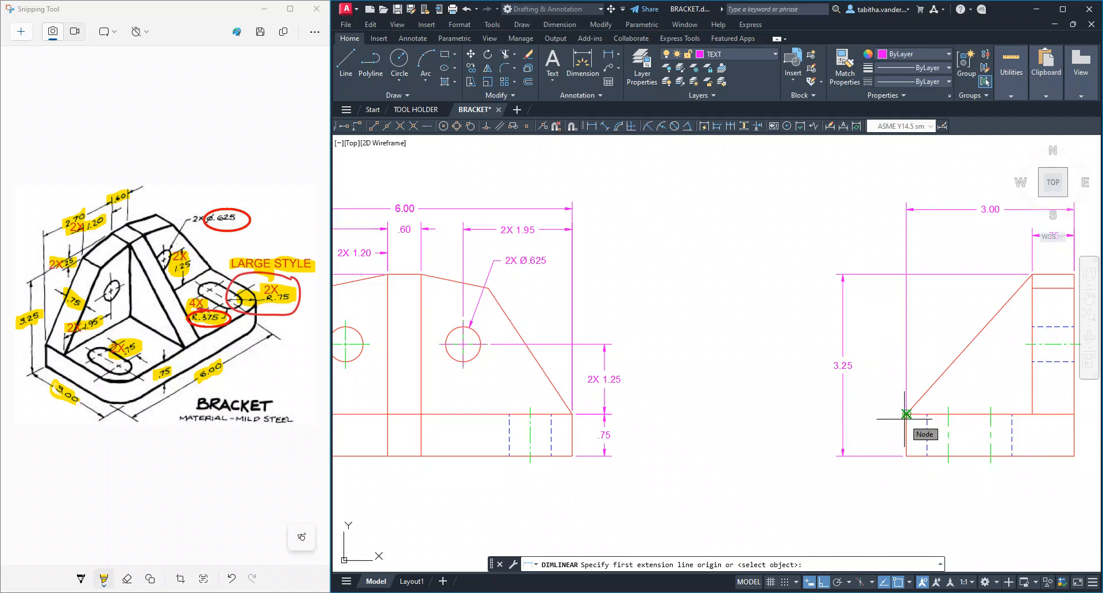
pyautogui.moveTo(450, 313); pyautogui.dragTo(639, 323, button='middle')
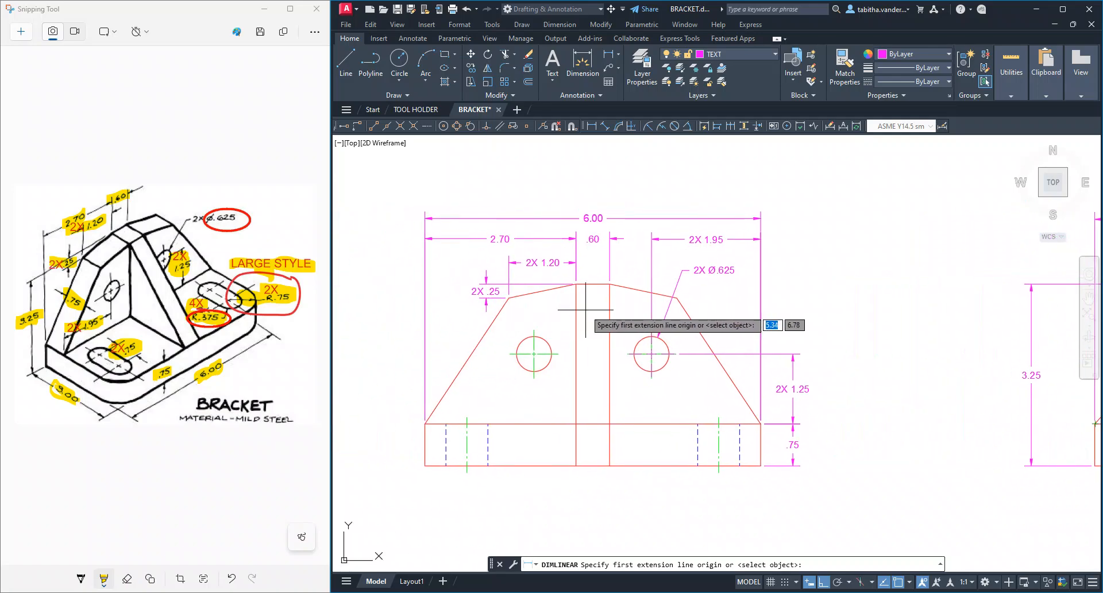
pyautogui.click(609, 284)
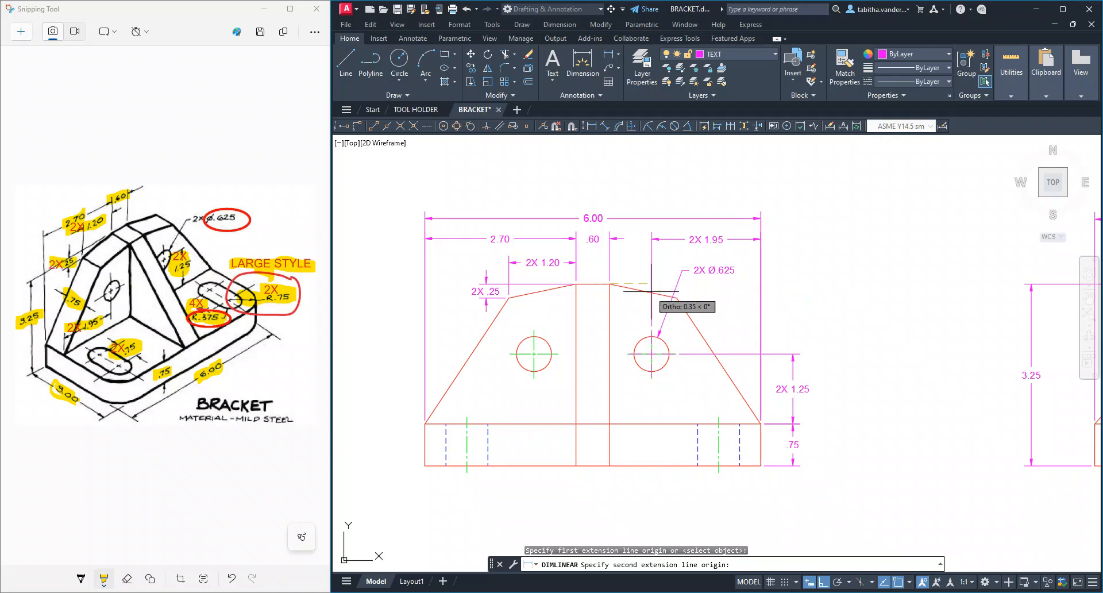
pyautogui.click(676, 298)
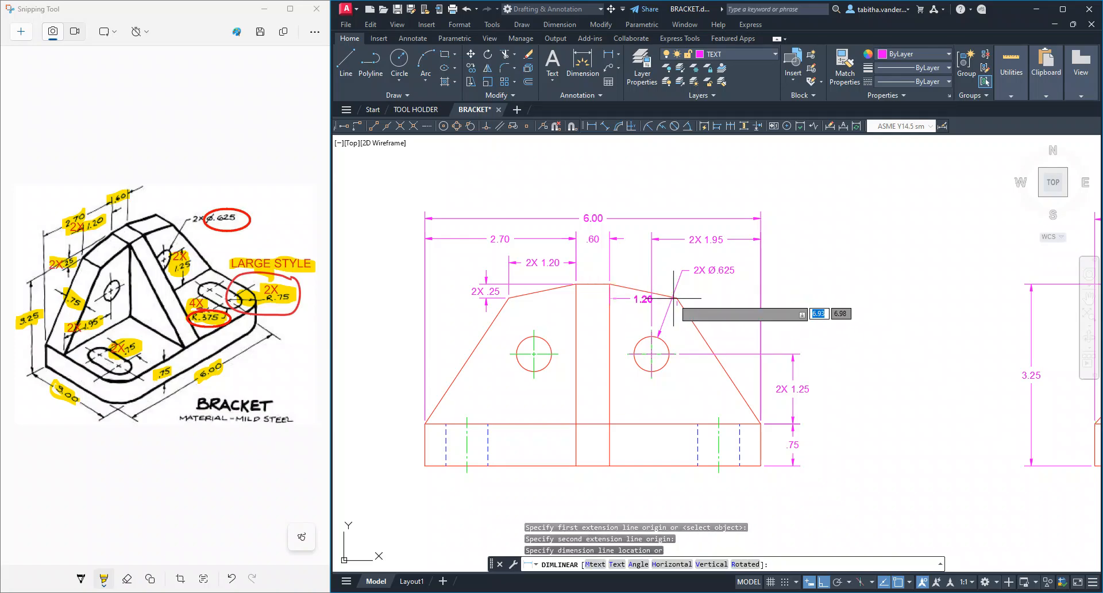
pyautogui.click(649, 176)
pyautogui.press('Escape')
pyautogui.scroll(-3, 651, 202)
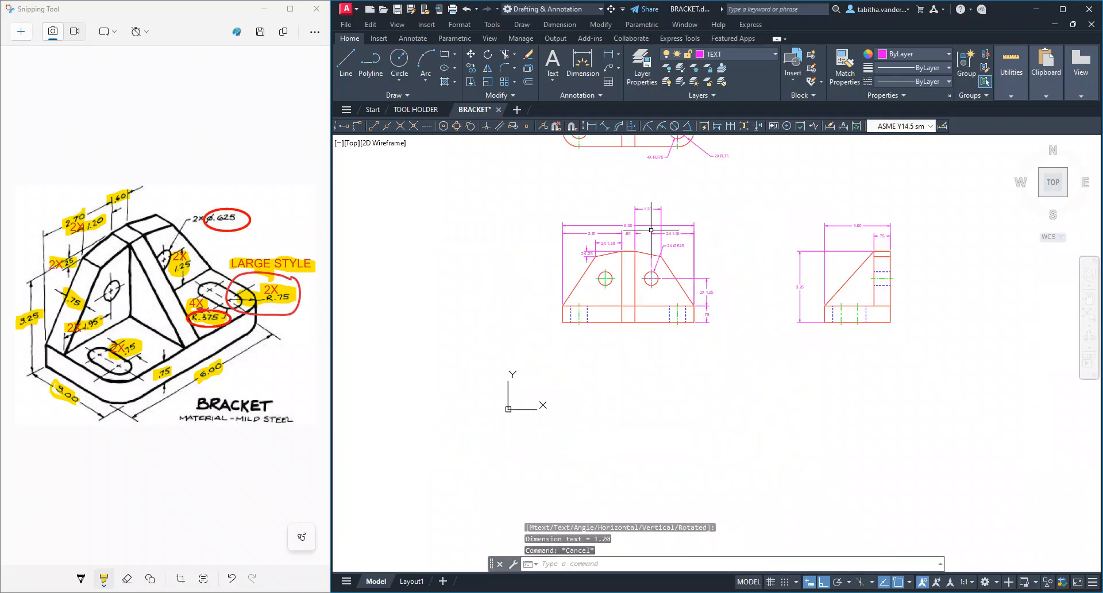
# Delete the linear dimension above the 6.00 overall dimension
pyautogui.scroll(5, 654, 229)
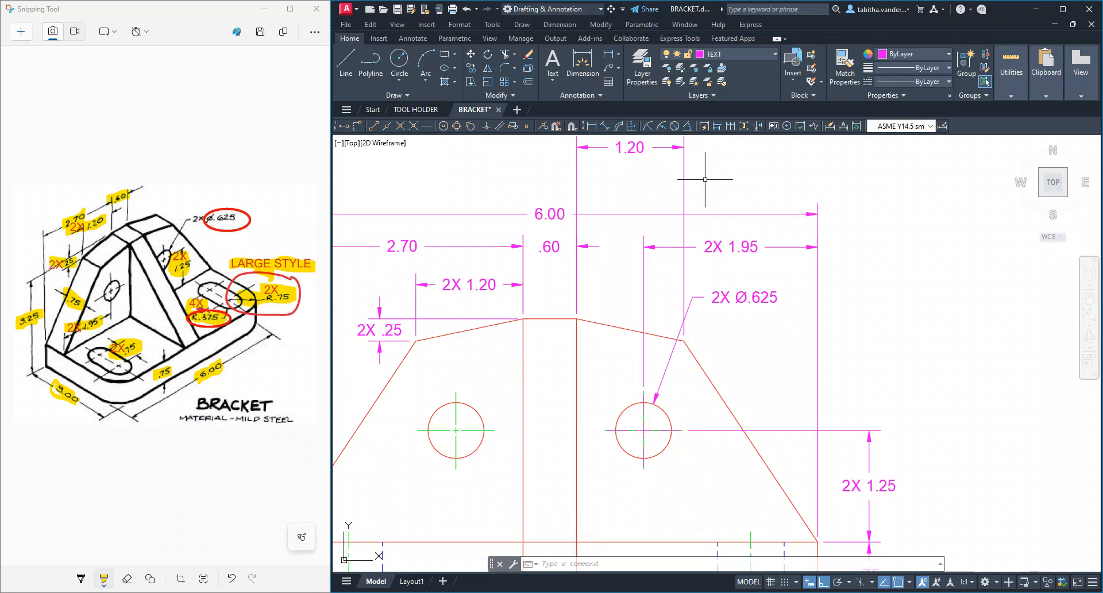
pyautogui.scroll(-1, 705, 179)
pyautogui.scroll(1, 661, 161)
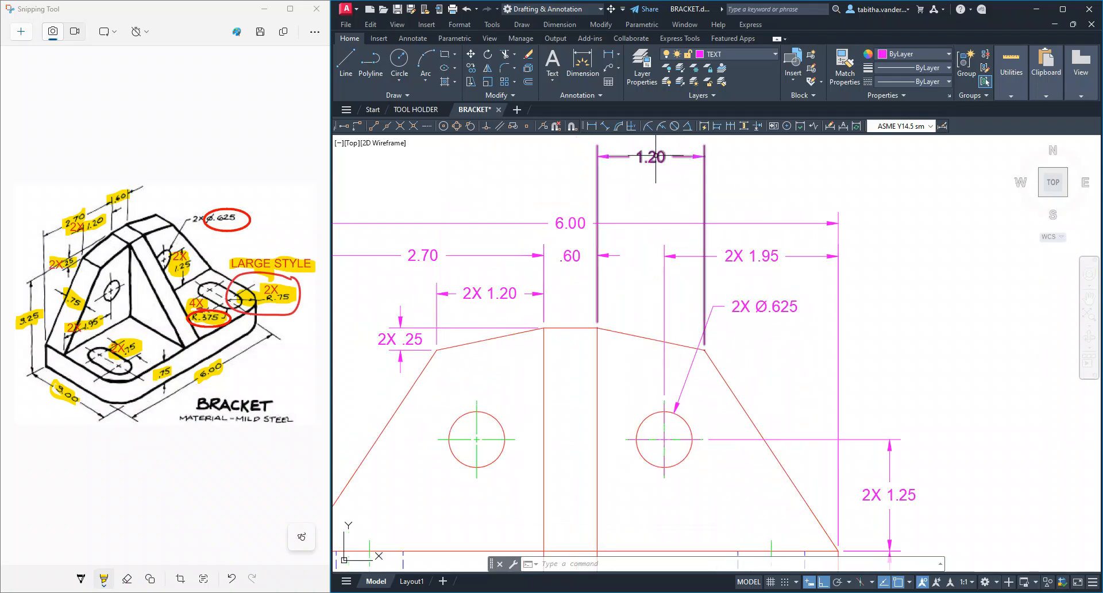
pyautogui.click(652, 157)
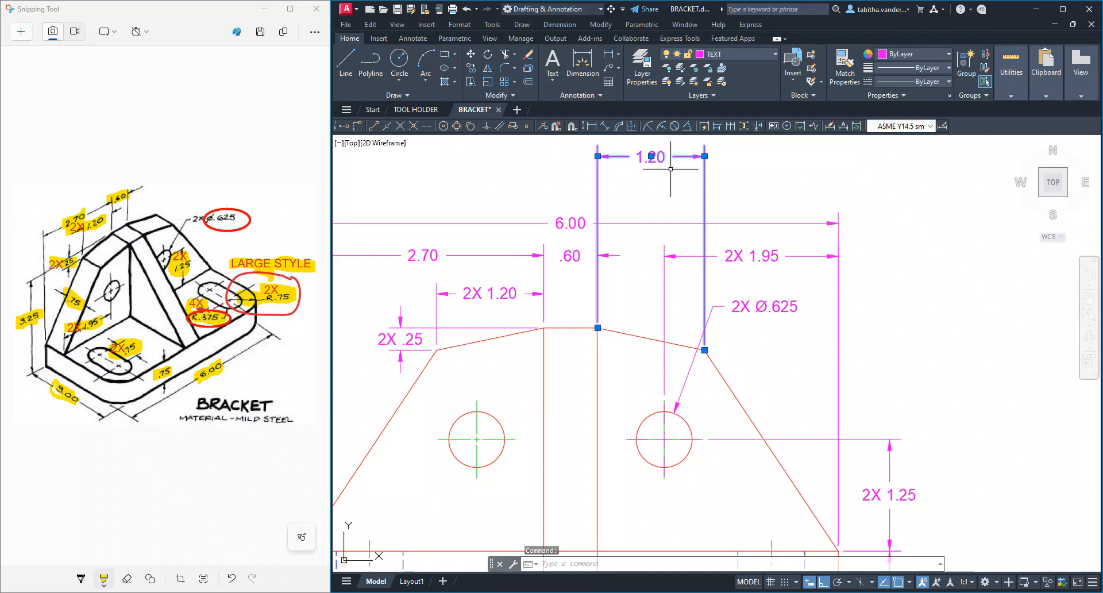
pyautogui.press('Delete')
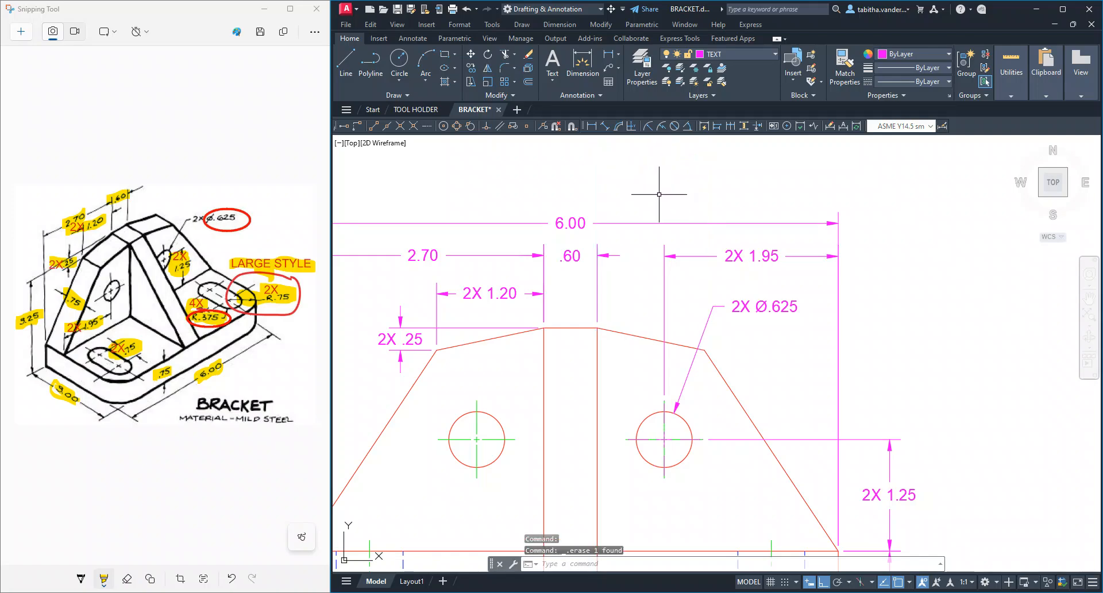
# Move the 2X .25 dimension line farther left, away from the front view's upper left sloped edge
pyautogui.scroll(-2, 792, 379)
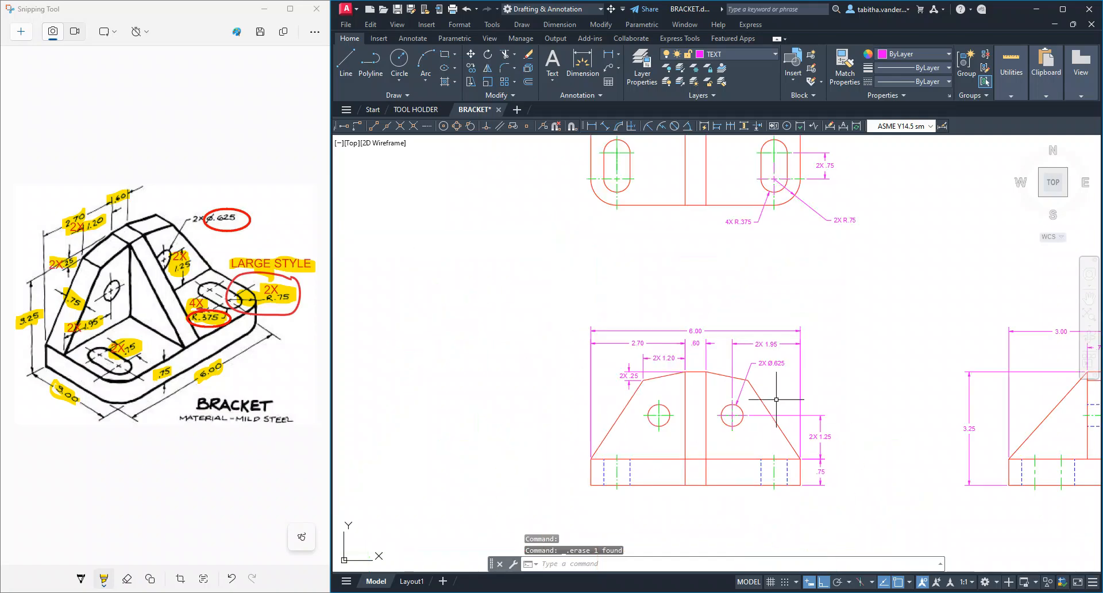
pyautogui.scroll(1, 854, 315)
pyautogui.moveTo(855, 316)
pyautogui.mouseDown(button='middle')
pyautogui.moveTo(847, 322)
pyautogui.moveTo(739, 245)
pyautogui.mouseUp(button='middle')
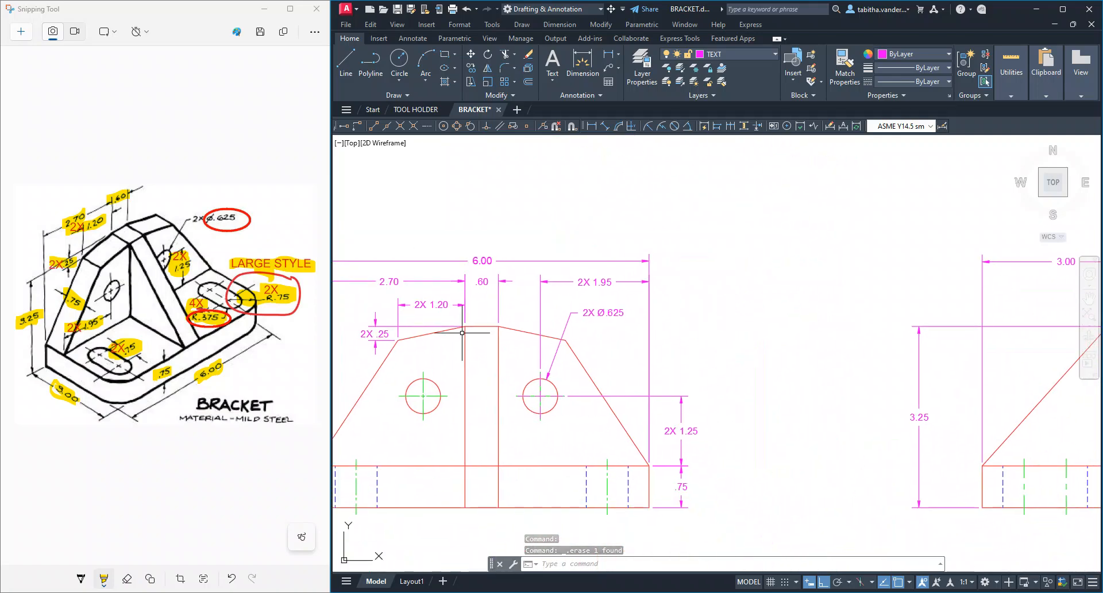
pyautogui.moveTo(384, 332); pyautogui.dragTo(547, 324, button='middle')
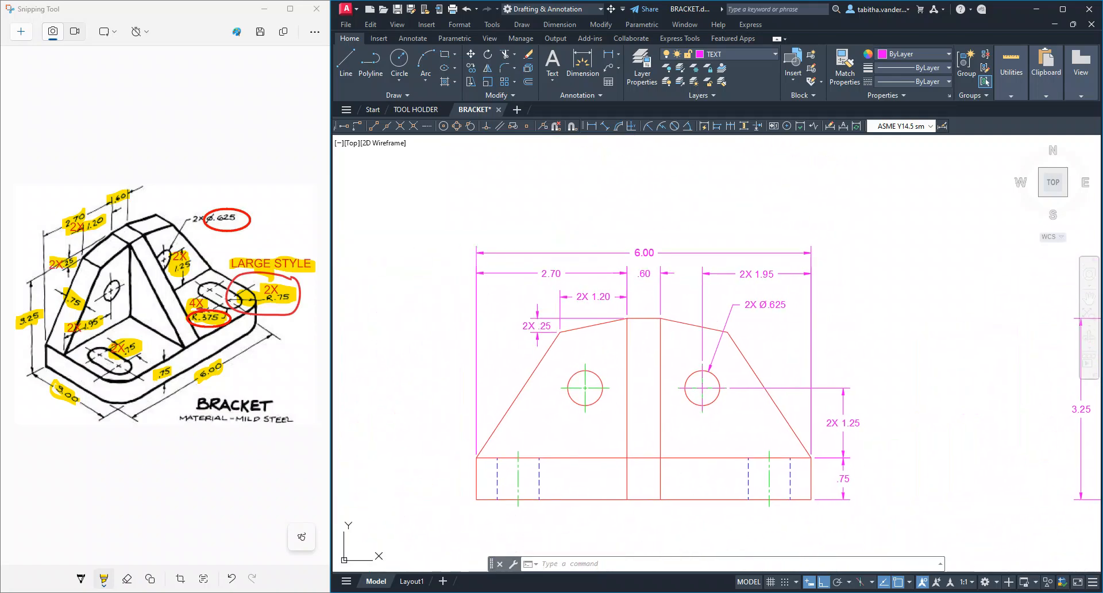
pyautogui.click(543, 325)
pyautogui.click(537, 325)
pyautogui.click(506, 325)
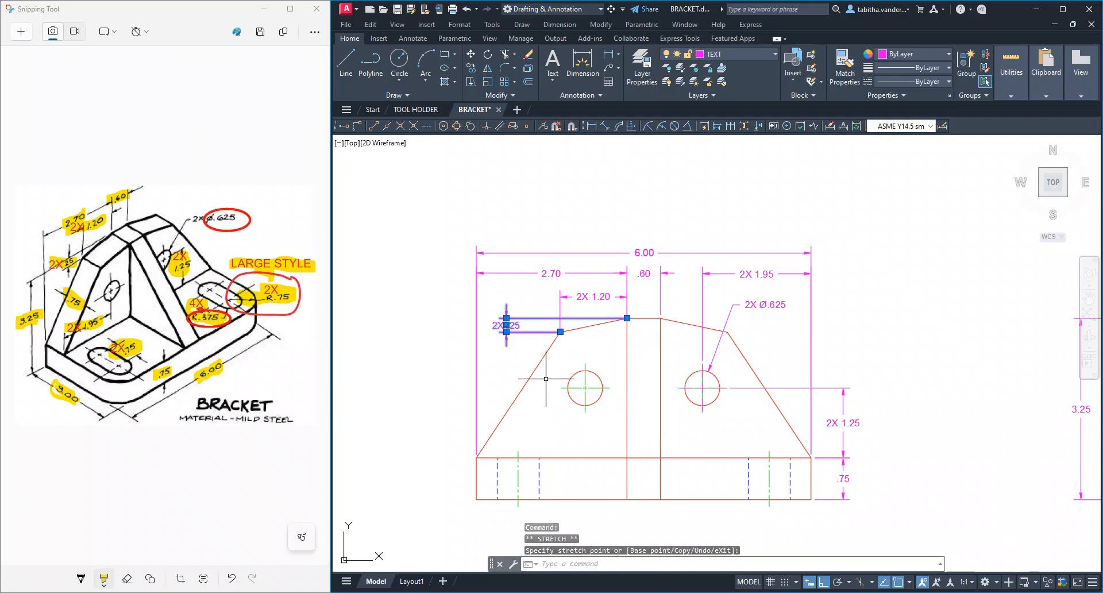
# Move the .75 base height and 2X 1.25 hole height dimensions farther right of the front view, with their dimension lines aligned
pyautogui.scroll(-3, 789, 443)
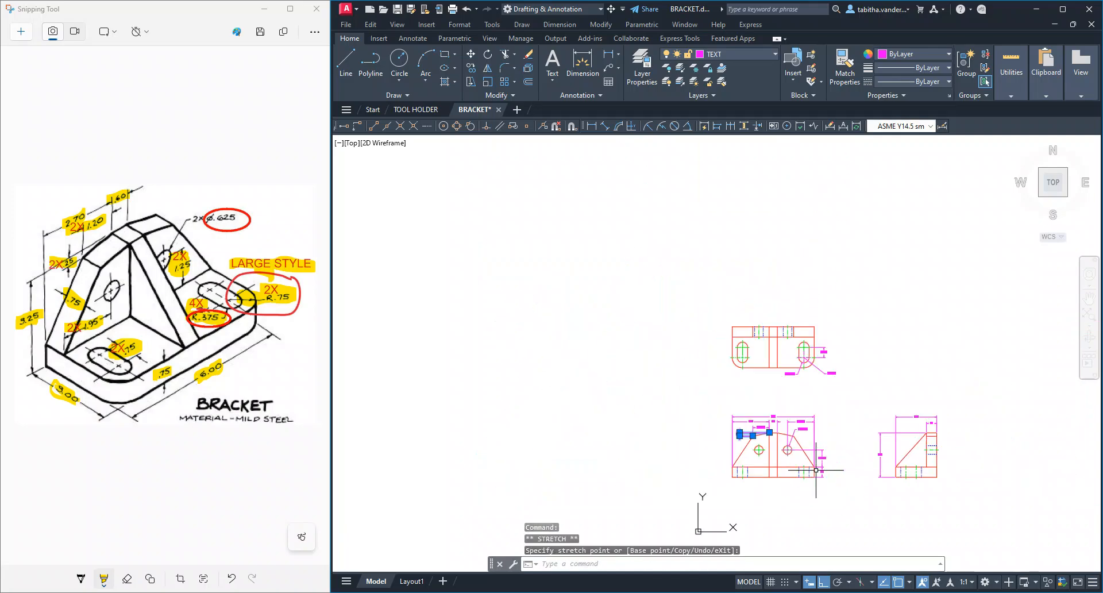
pyautogui.scroll(6, 797, 366)
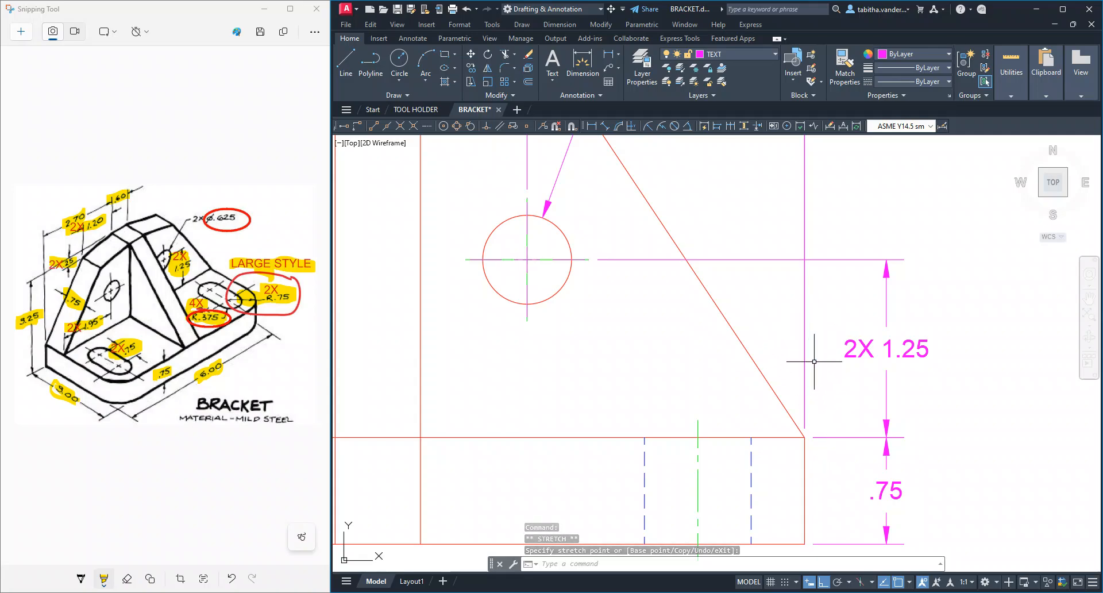
pyautogui.moveTo(859, 406); pyautogui.dragTo(784, 353, button='middle')
pyautogui.click(813, 437)
pyautogui.click(812, 438)
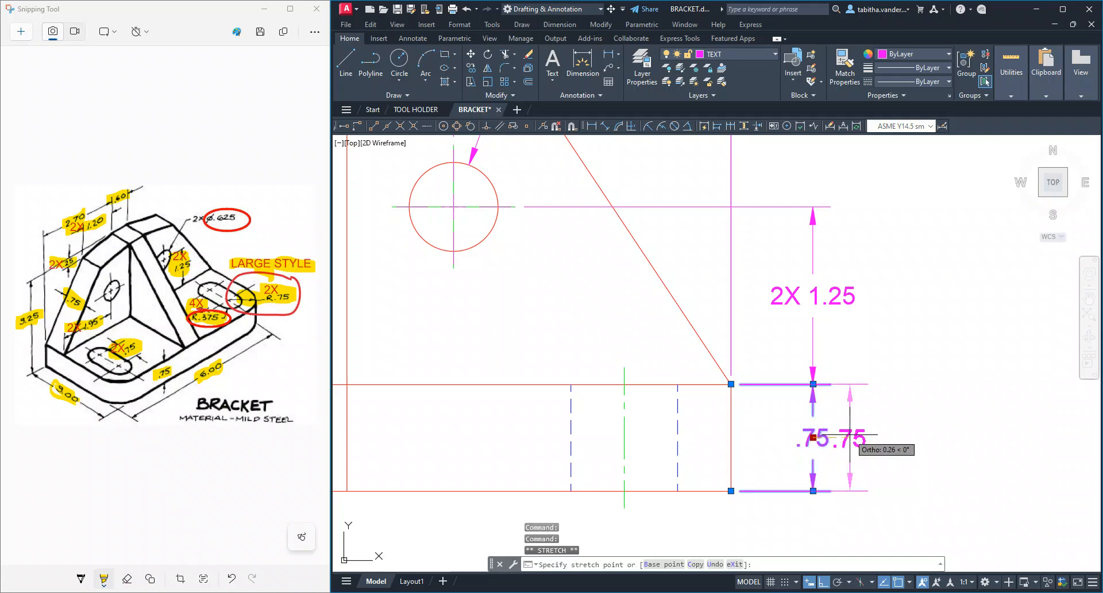
pyautogui.click(857, 438)
pyautogui.click(816, 298)
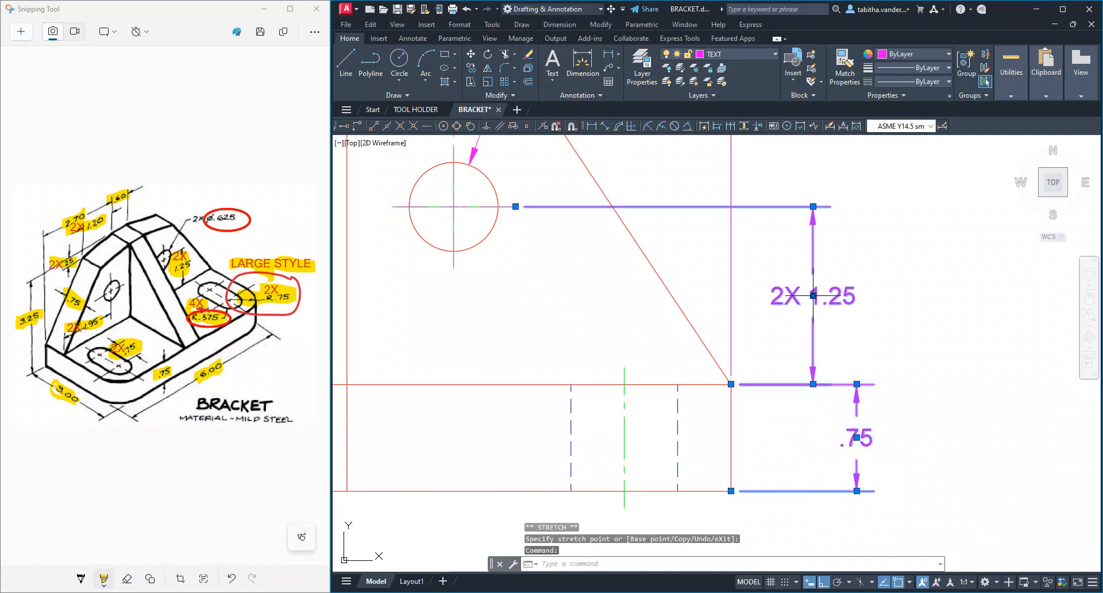
pyautogui.click(813, 296)
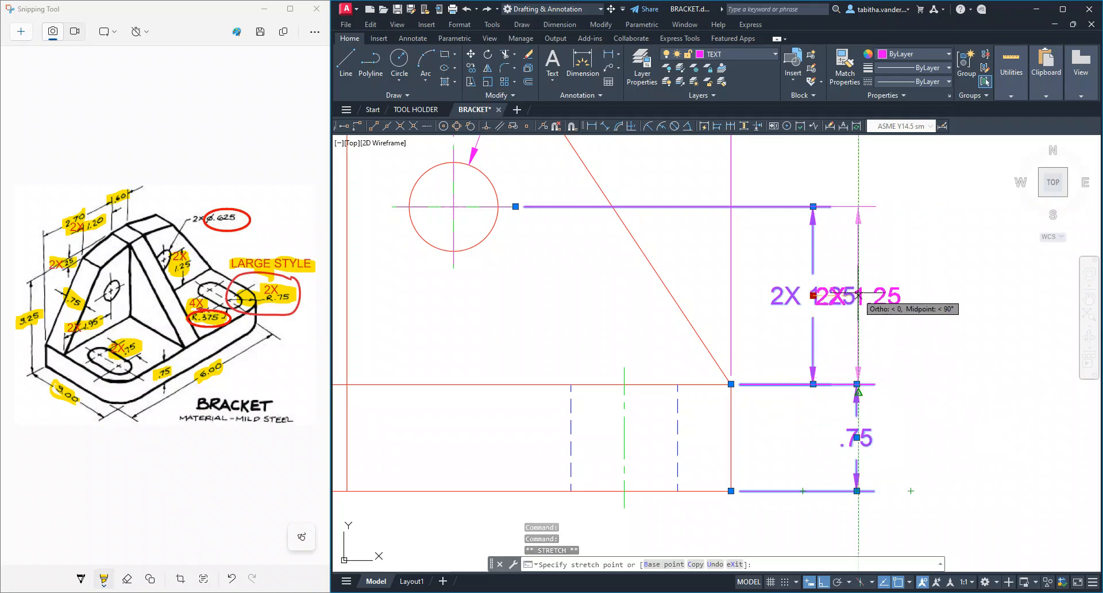
pyautogui.click(858, 295)
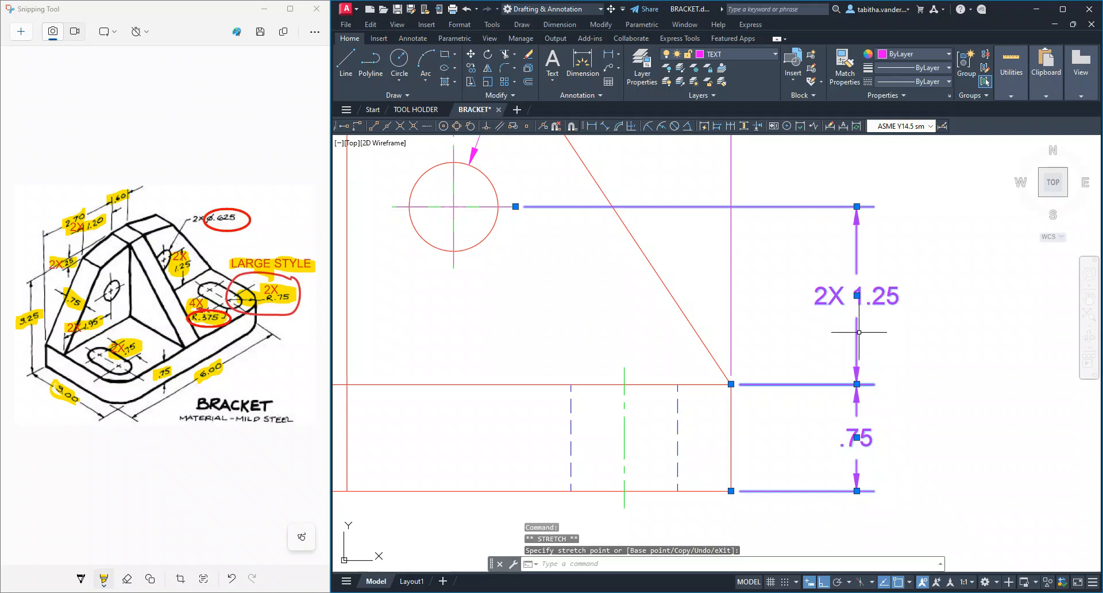
pyautogui.press('Escape')
pyautogui.scroll(-4, 914, 374)
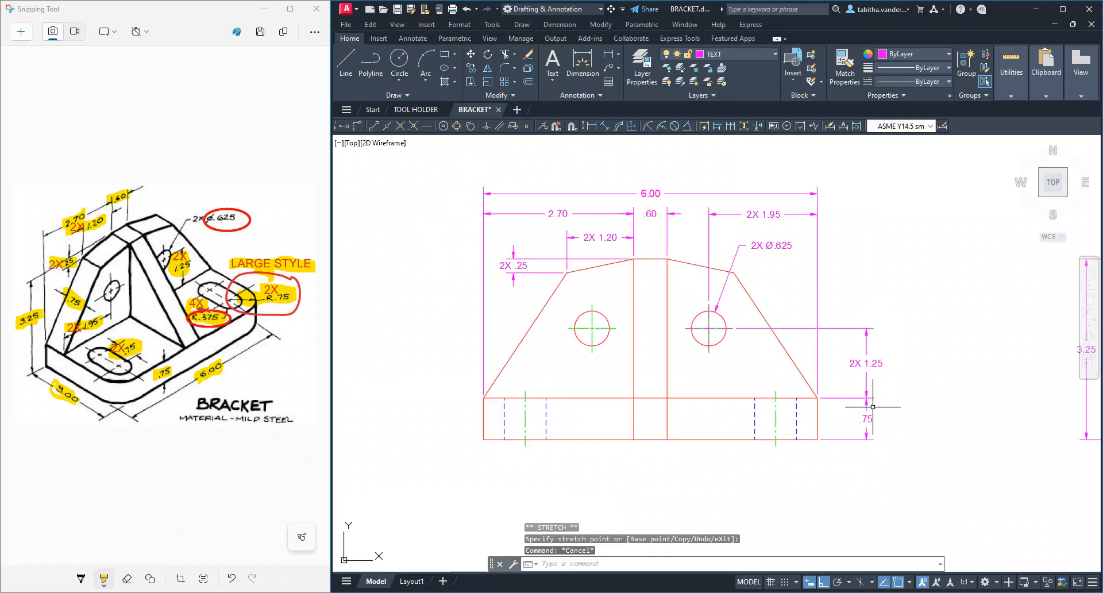
# Switch to Layout1 and examine the dimensioned bracket views and the title block on the sheet
pyautogui.scroll(1, 857, 328)
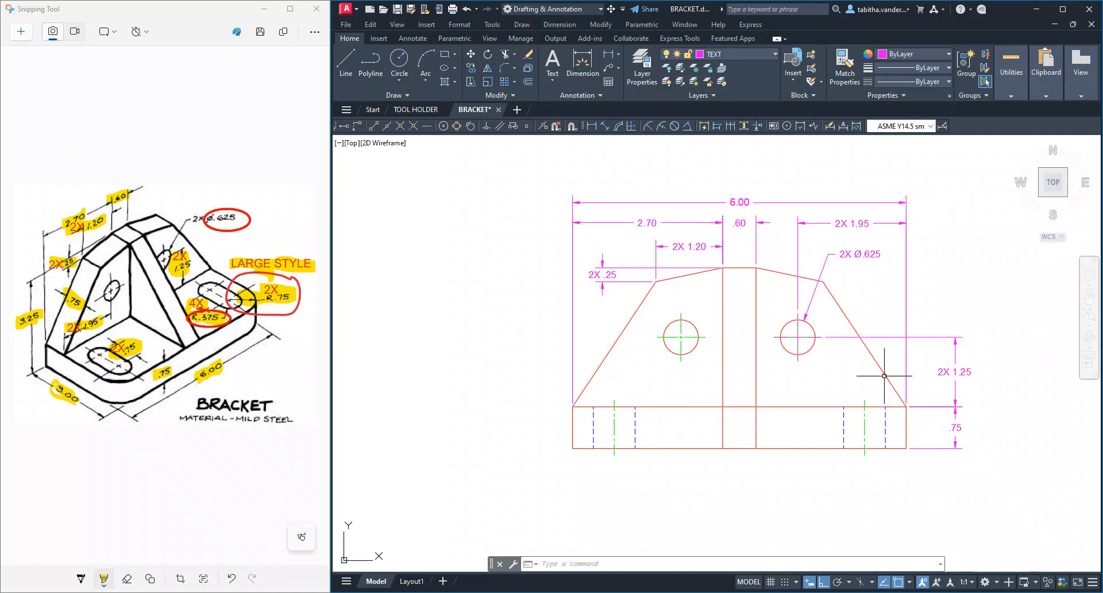
pyautogui.moveTo(847, 320)
pyautogui.mouseDown(button='middle')
pyautogui.moveTo(806, 347)
pyautogui.moveTo(693, 365)
pyautogui.mouseUp(button='middle')
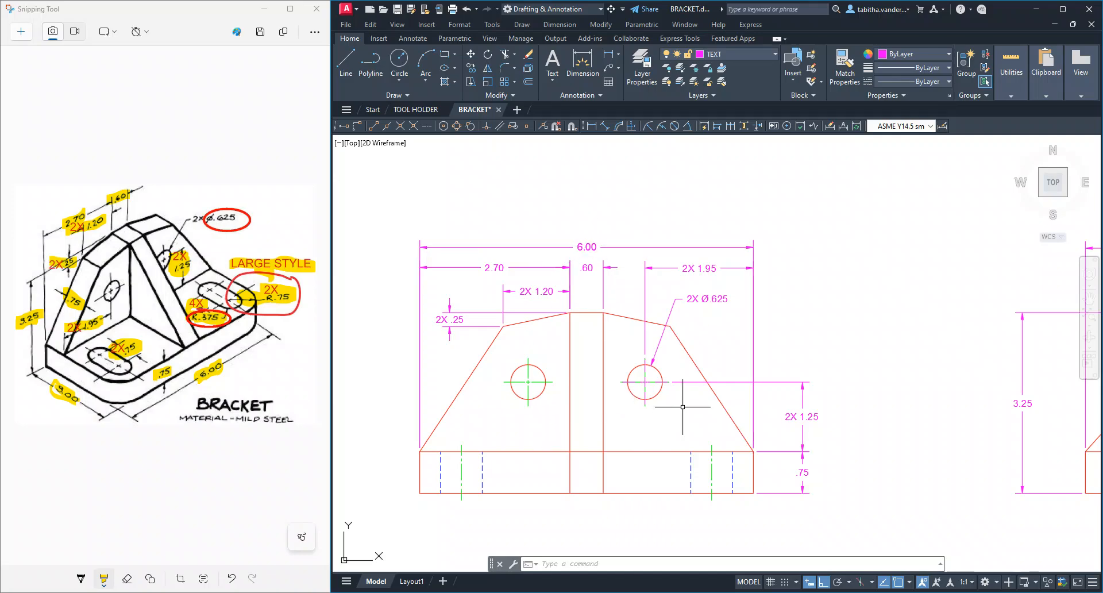
pyautogui.moveTo(832, 307)
pyautogui.mouseDown(button='middle')
pyautogui.moveTo(793, 480)
pyautogui.moveTo(796, 528)
pyautogui.moveTo(839, 592)
pyautogui.mouseUp(button='middle')
pyautogui.moveTo(826, 510)
pyautogui.mouseDown(button='middle')
pyautogui.moveTo(809, 420)
pyautogui.moveTo(835, 300)
pyautogui.mouseUp(button='middle')
pyautogui.scroll(-2, 840, 301)
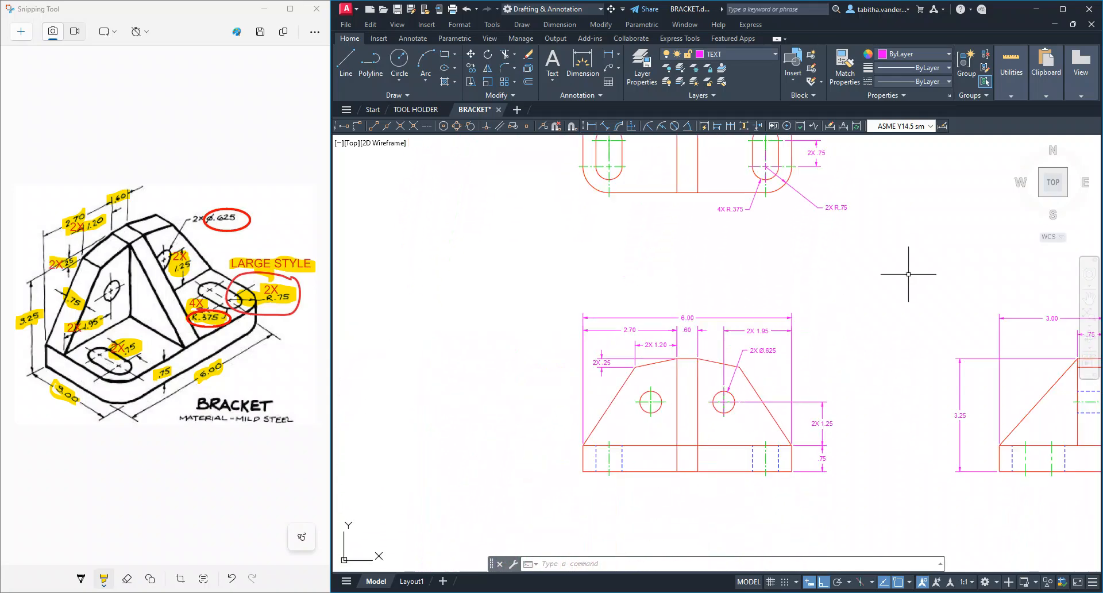
pyautogui.moveTo(908, 275); pyautogui.dragTo(792, 316, button='middle')
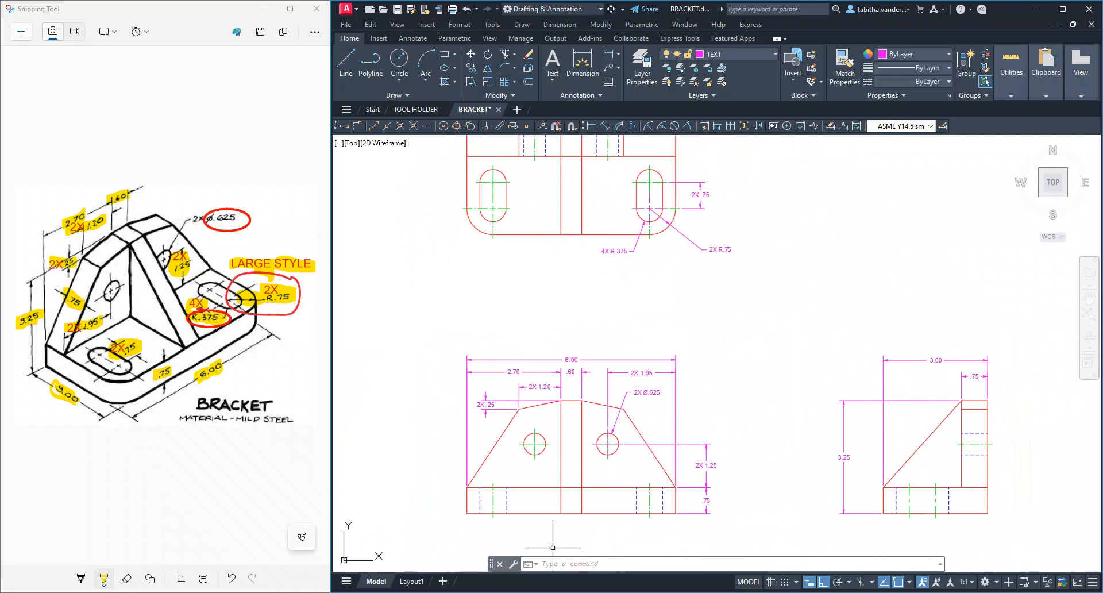
pyautogui.click(414, 581)
pyautogui.moveTo(728, 411); pyautogui.dragTo(674, 312, button='middle')
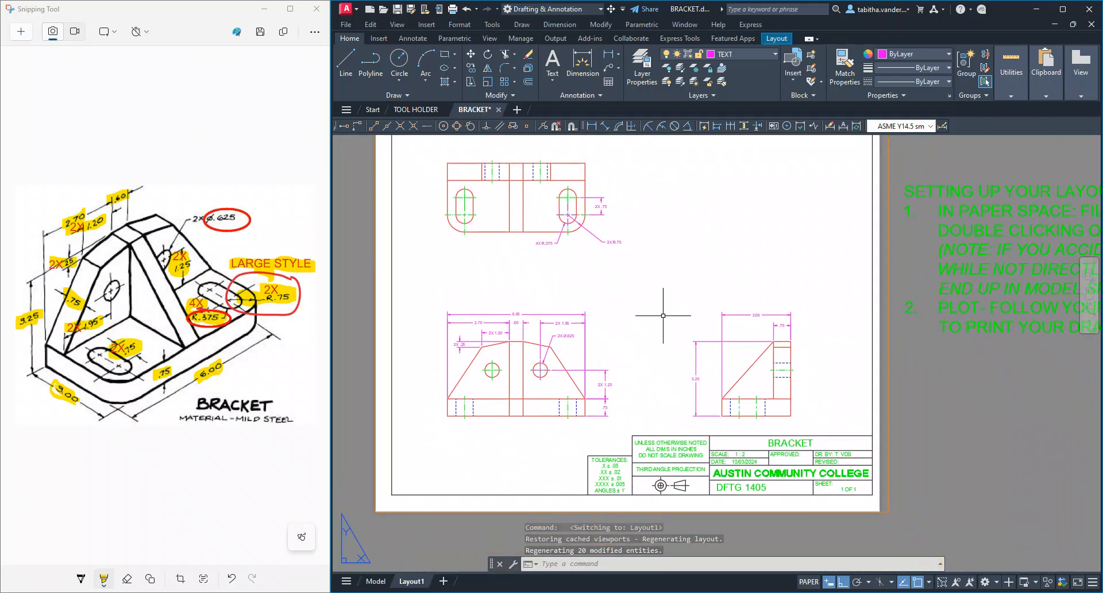
pyautogui.scroll(5, 762, 470)
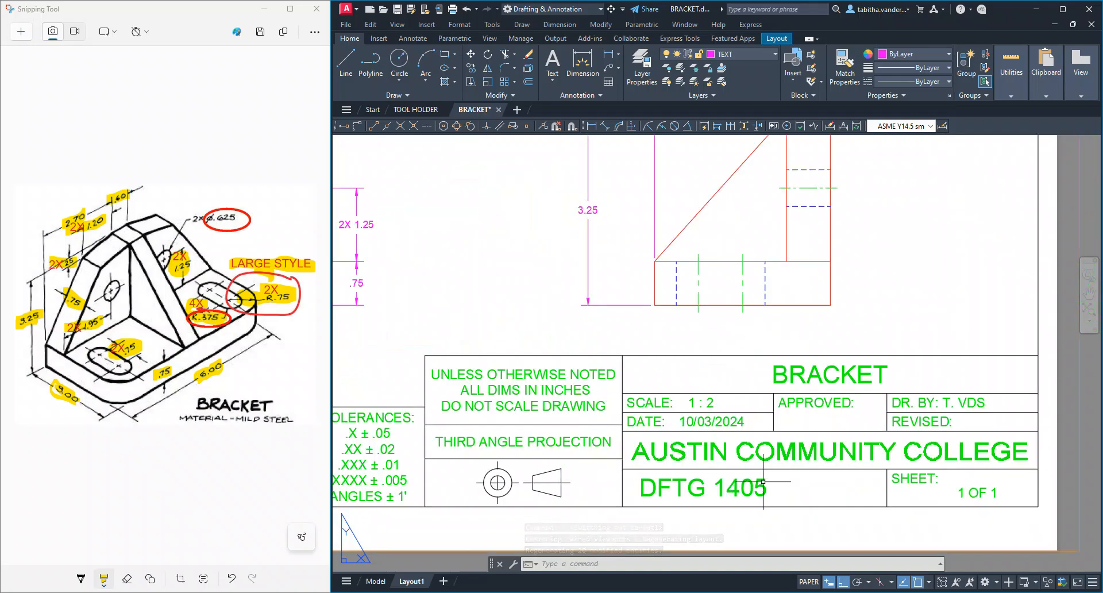
pyautogui.scroll(-5, 760, 466)
pyautogui.moveTo(762, 265); pyautogui.dragTo(730, 287, button='middle')
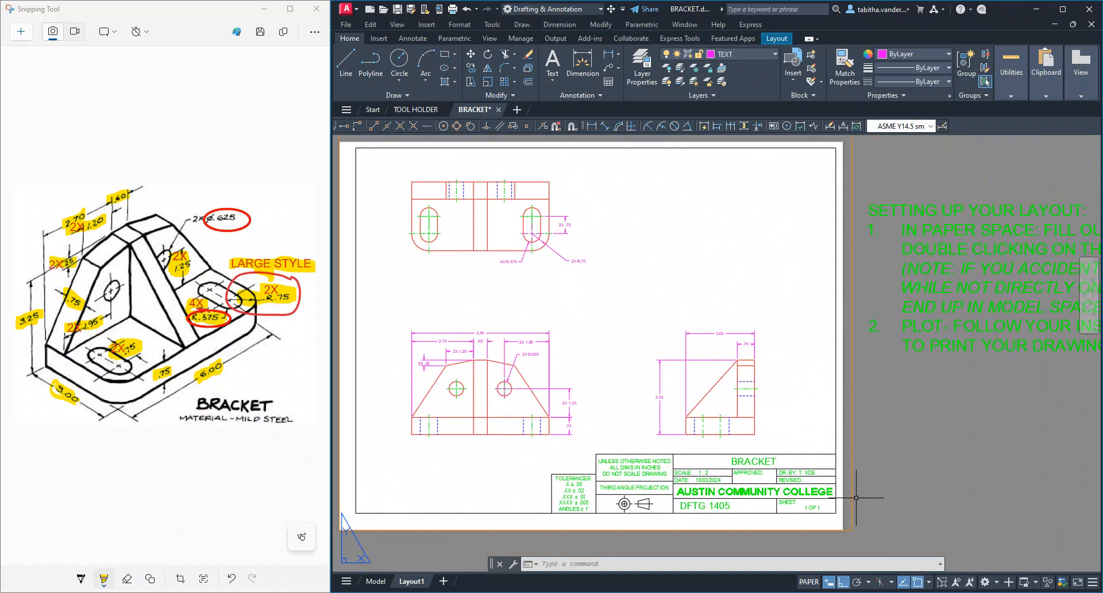
# Activate the layout viewport's model space, return to paper space, and activate the viewport again
pyautogui.doubleClick(632, 299)
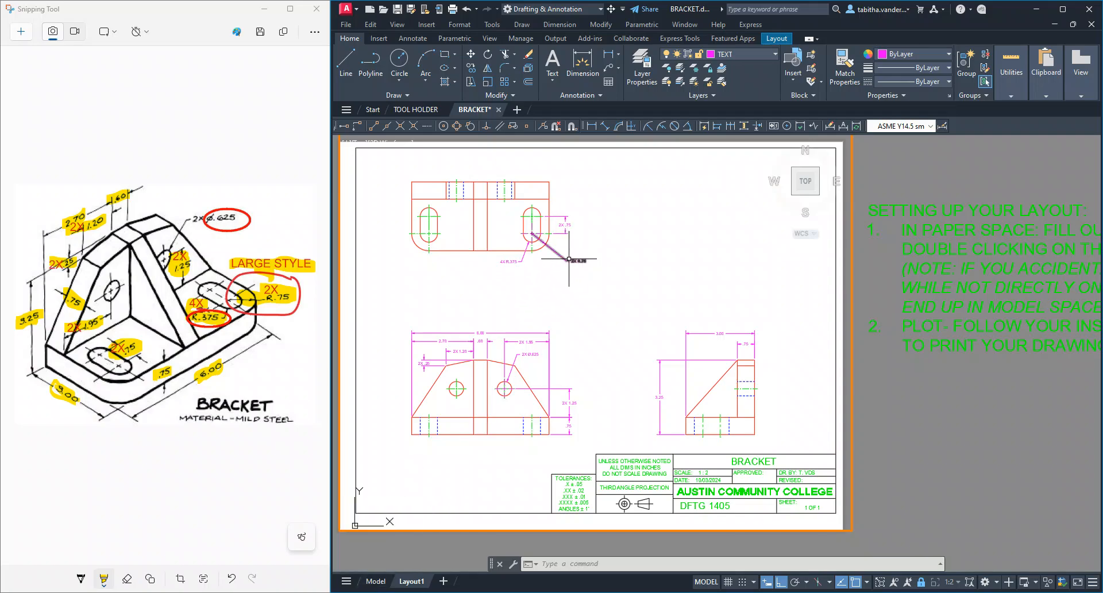
pyautogui.doubleClick(912, 431)
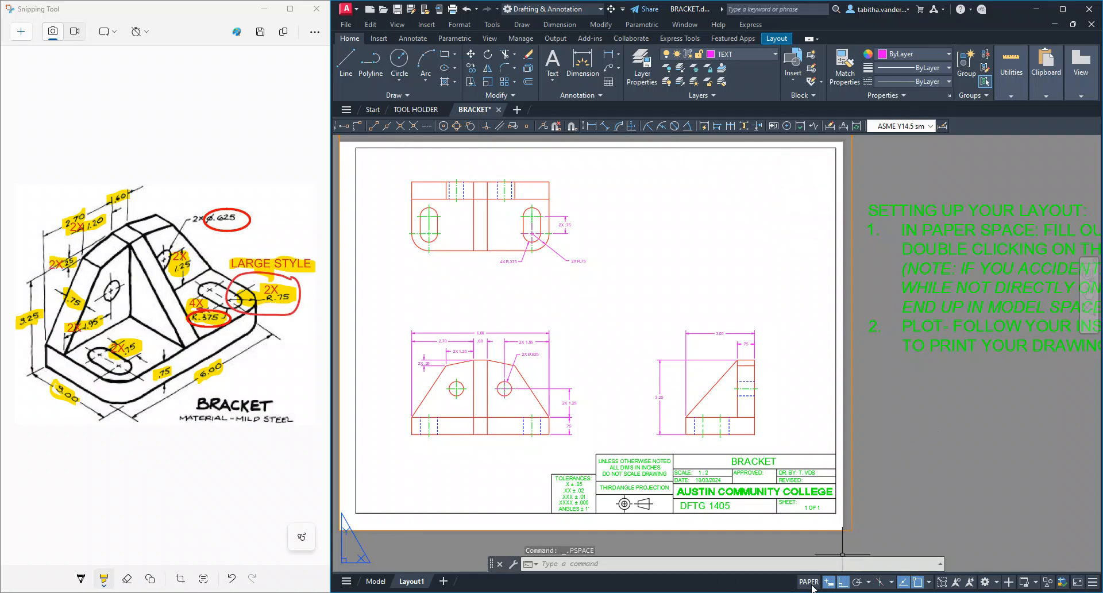
pyautogui.doubleClick(695, 261)
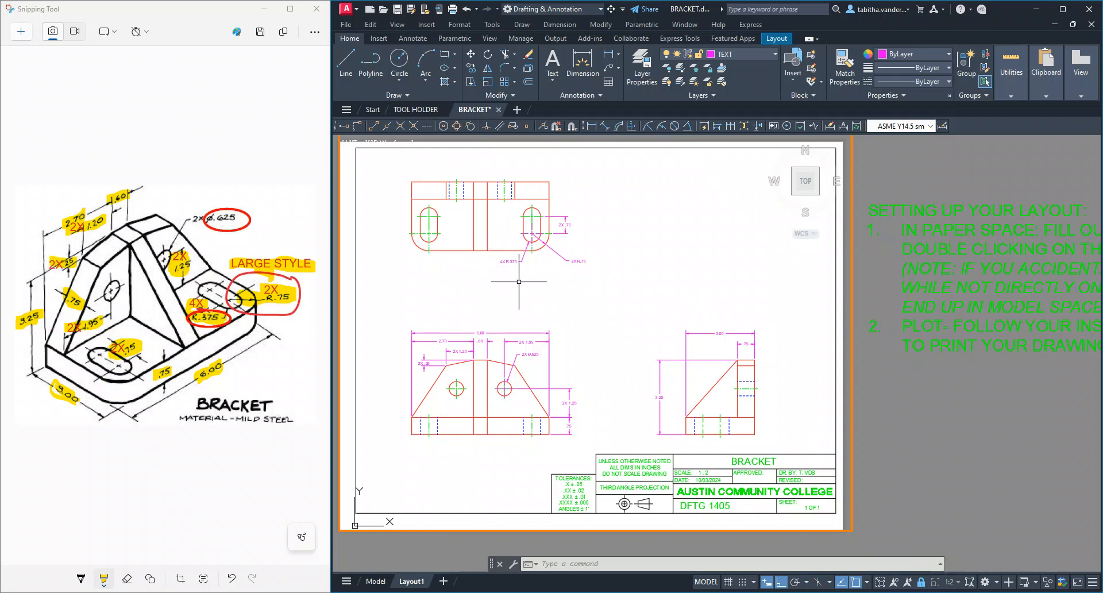
# Unlock the layout viewport and pan the bracket views around within the sheet border
pyautogui.click(922, 582)
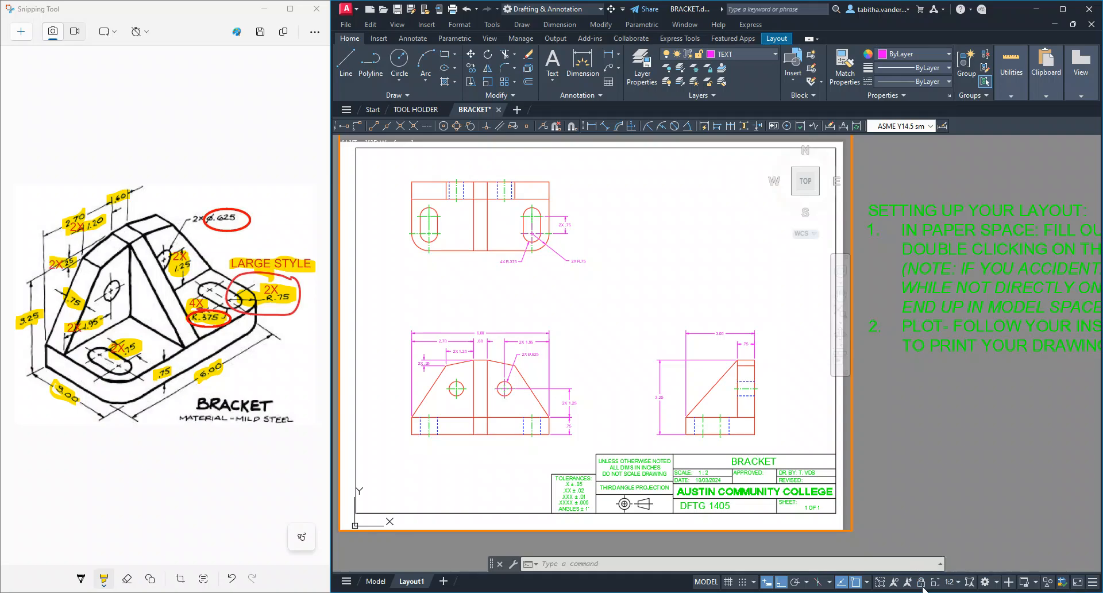
pyautogui.moveTo(642, 338)
pyautogui.mouseDown(button='middle')
pyautogui.moveTo(645, 359)
pyautogui.moveTo(702, 362)
pyautogui.moveTo(650, 328)
pyautogui.moveTo(586, 374)
pyautogui.moveTo(539, 307)
pyautogui.moveTo(643, 310)
pyautogui.moveTo(771, 336)
pyautogui.moveTo(692, 271)
pyautogui.moveTo(578, 322)
pyautogui.moveTo(626, 288)
pyautogui.moveTo(670, 339)
pyautogui.mouseUp(button='middle')
pyautogui.moveTo(481, 458)
pyautogui.mouseDown(button='middle')
pyautogui.moveTo(476, 441)
pyautogui.moveTo(859, 204)
pyautogui.mouseUp(button='middle')
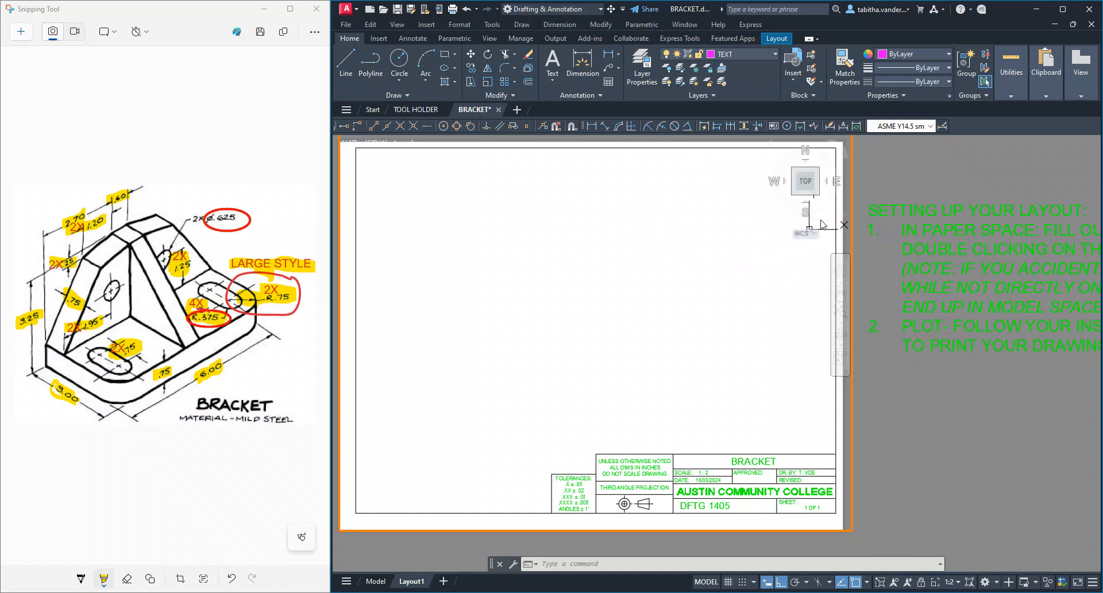
pyautogui.moveTo(783, 270); pyautogui.dragTo(461, 473, button='middle')
pyautogui.moveTo(782, 294); pyautogui.dragTo(657, 352, button='middle')
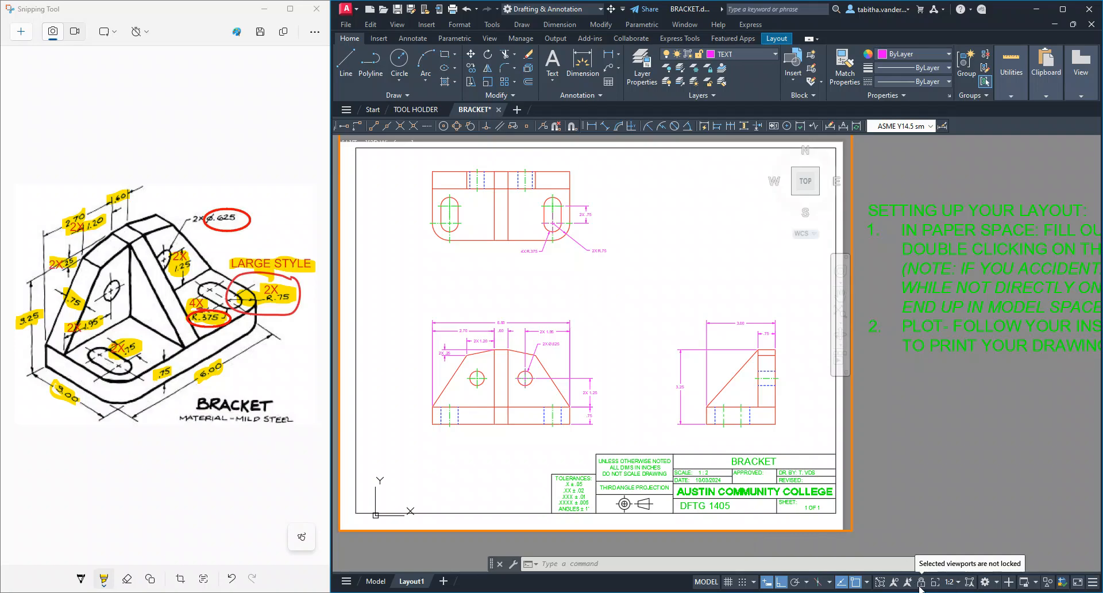
# Zoom the bracket views in and out inside the unlocked viewport to see how this affects the viewport scale
pyautogui.scroll(3, 623, 309)
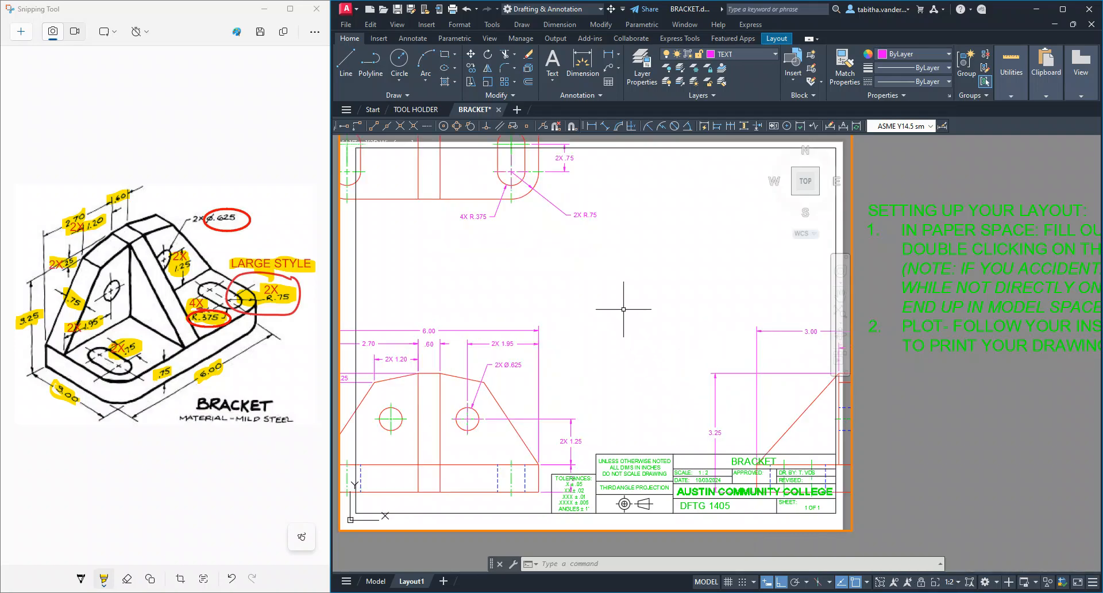
pyautogui.scroll(-5, 624, 309)
pyautogui.scroll(3, 623, 309)
pyautogui.scroll(2, 624, 310)
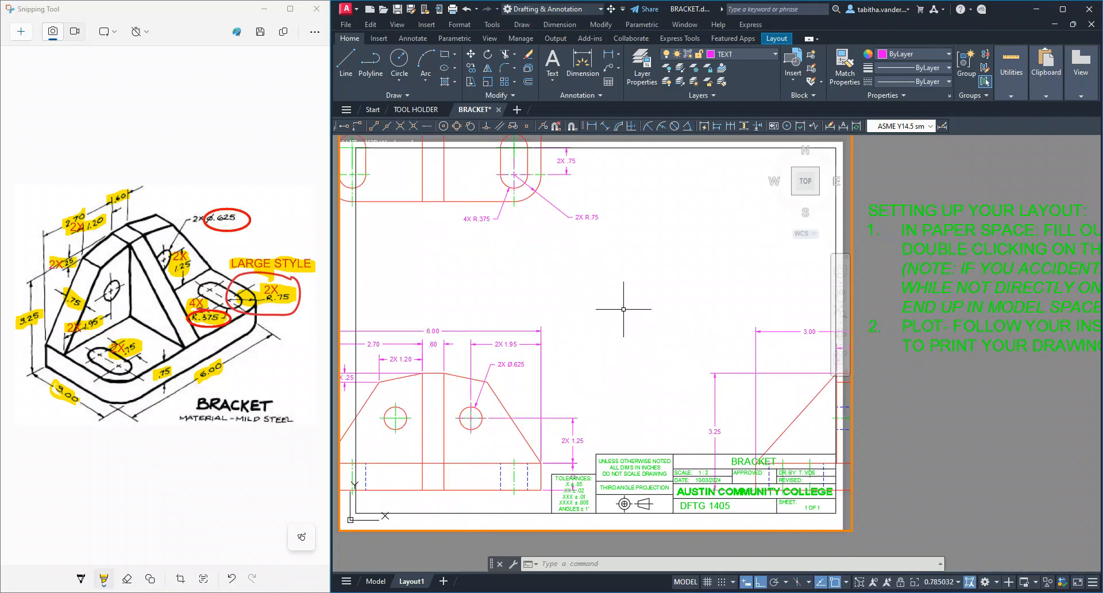
pyautogui.scroll(-4, 623, 309)
pyautogui.scroll(2, 624, 310)
pyautogui.scroll(-2, 624, 310)
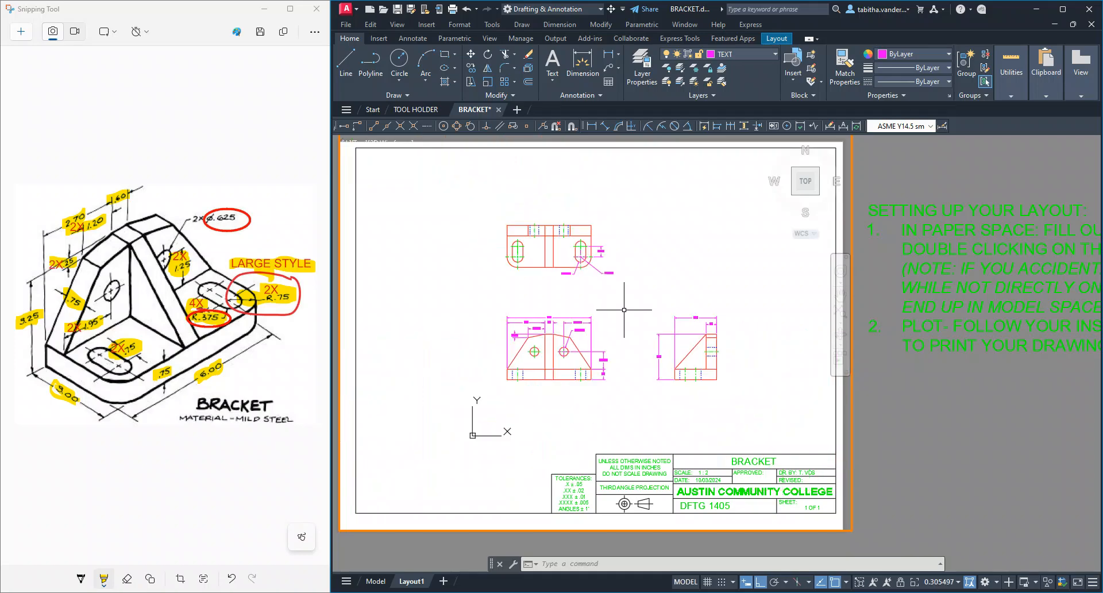
pyautogui.scroll(2, 624, 310)
pyautogui.scroll(-2, 624, 310)
pyautogui.scroll(2, 624, 309)
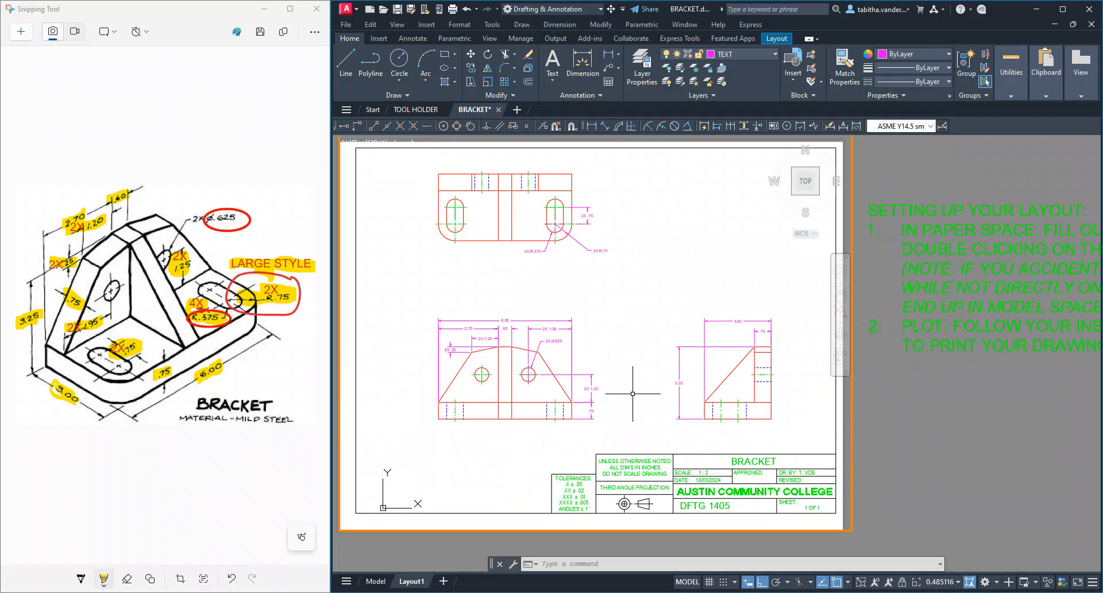
pyautogui.scroll(2, 632, 393)
pyautogui.scroll(-5, 633, 393)
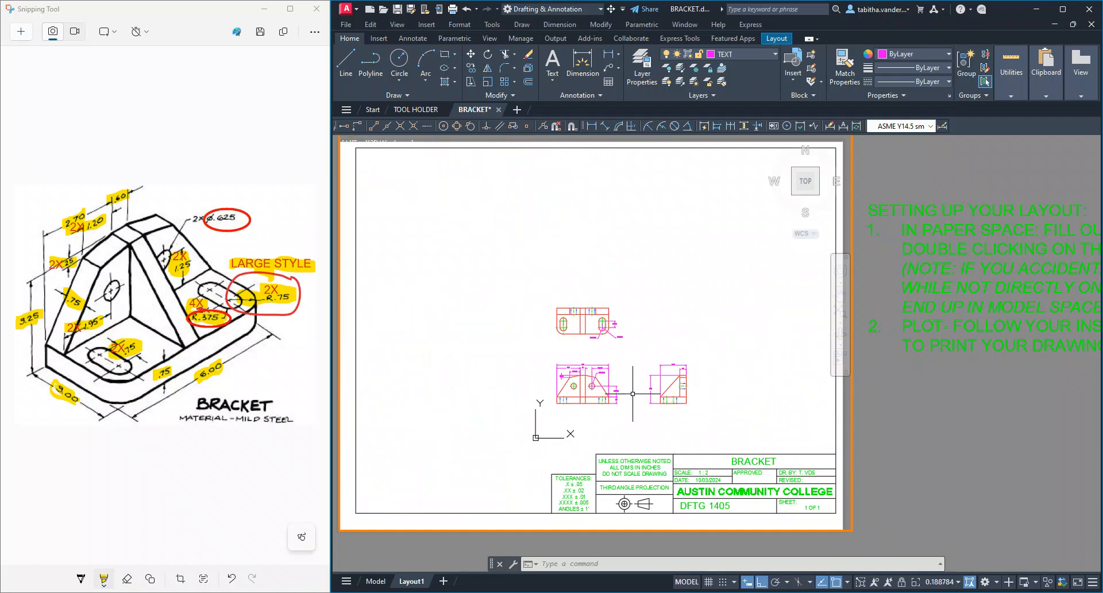
pyautogui.scroll(1, 636, 381)
pyautogui.scroll(2, 669, 333)
pyautogui.scroll(-2, 603, 380)
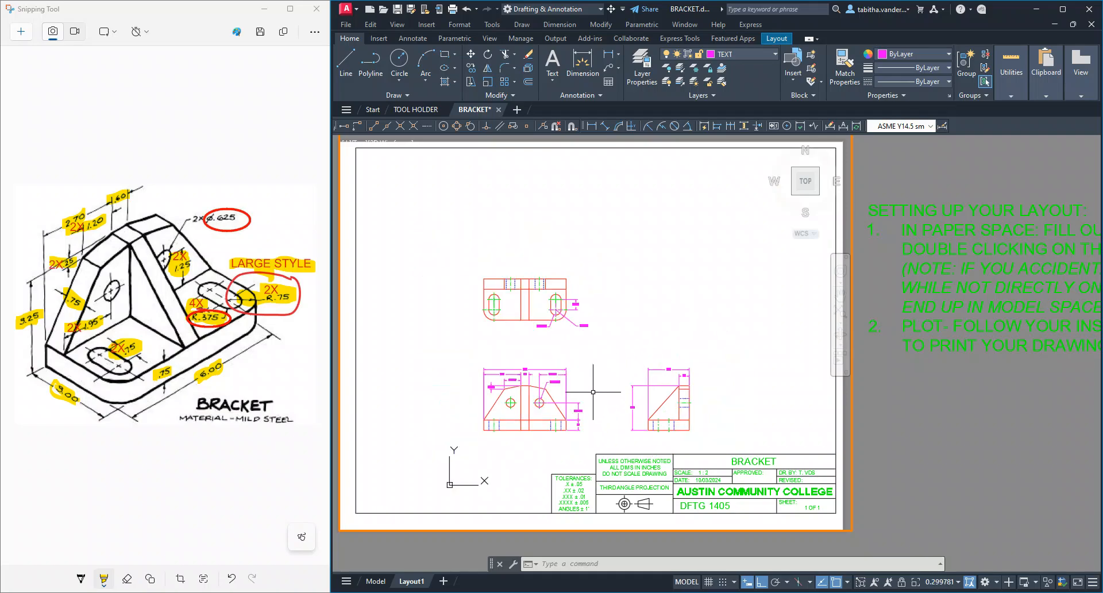
pyautogui.scroll(2, 594, 384)
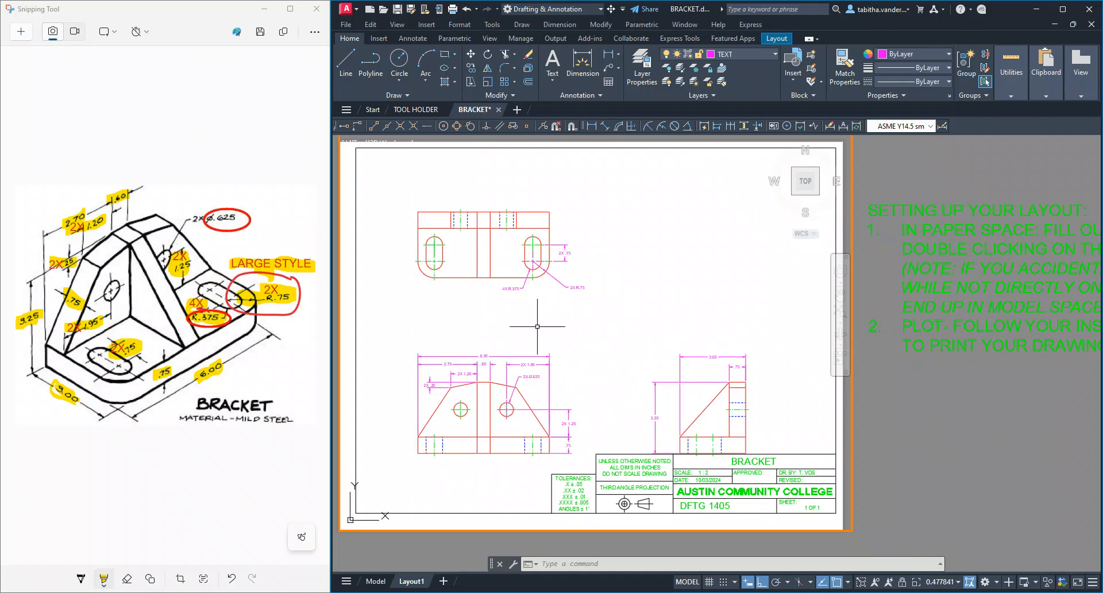
pyautogui.scroll(-2, 574, 362)
pyautogui.moveTo(525, 394); pyautogui.dragTo(554, 364, button='middle')
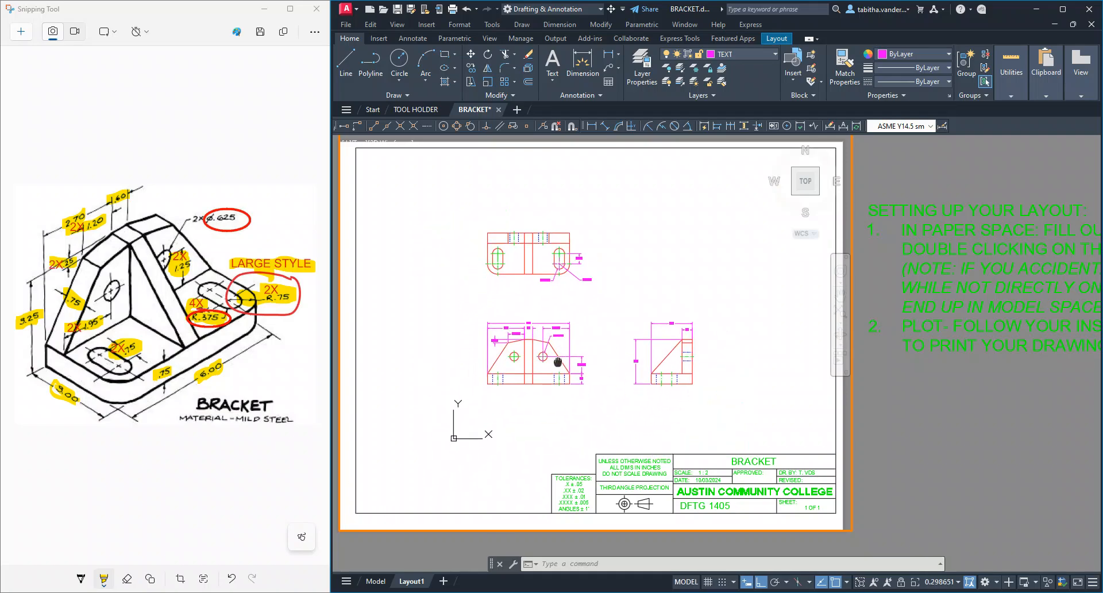
# Set the viewport scale to 1:2 and lock the viewport with the bracket views repositioned inside the sheet border
pyautogui.click(957, 584)
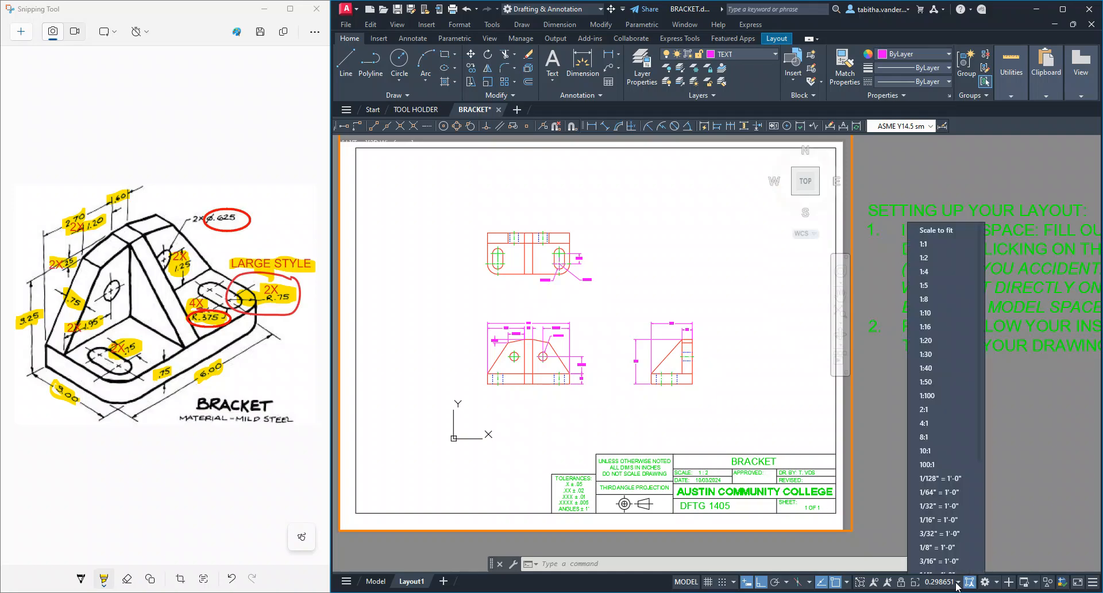
pyautogui.click(933, 251)
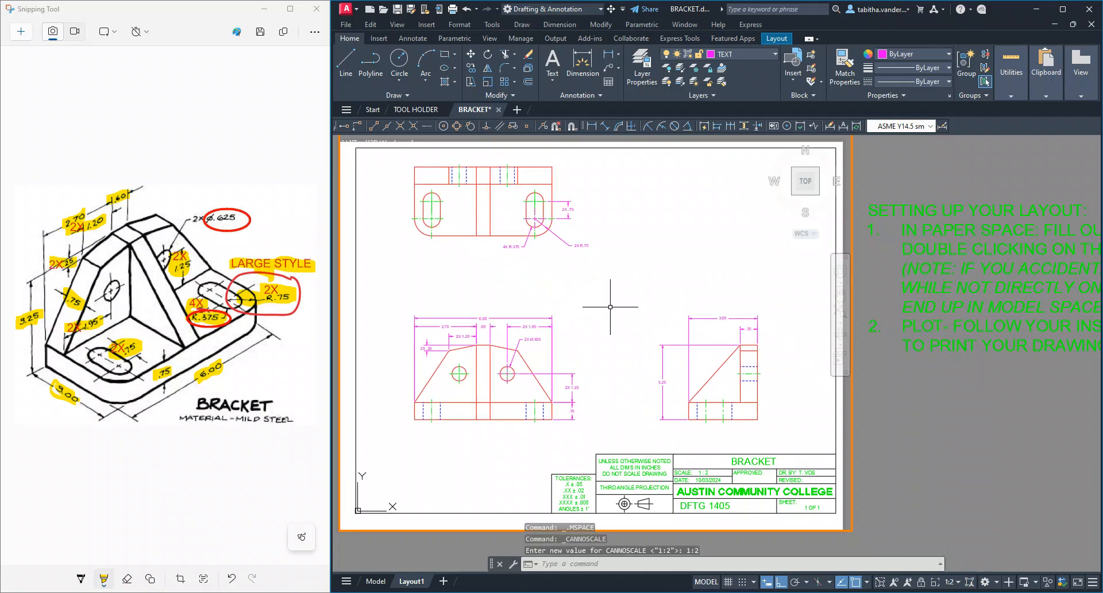
pyautogui.moveTo(611, 309)
pyautogui.mouseDown(button='middle')
pyautogui.moveTo(603, 329)
pyautogui.moveTo(616, 323)
pyautogui.mouseUp(button='middle')
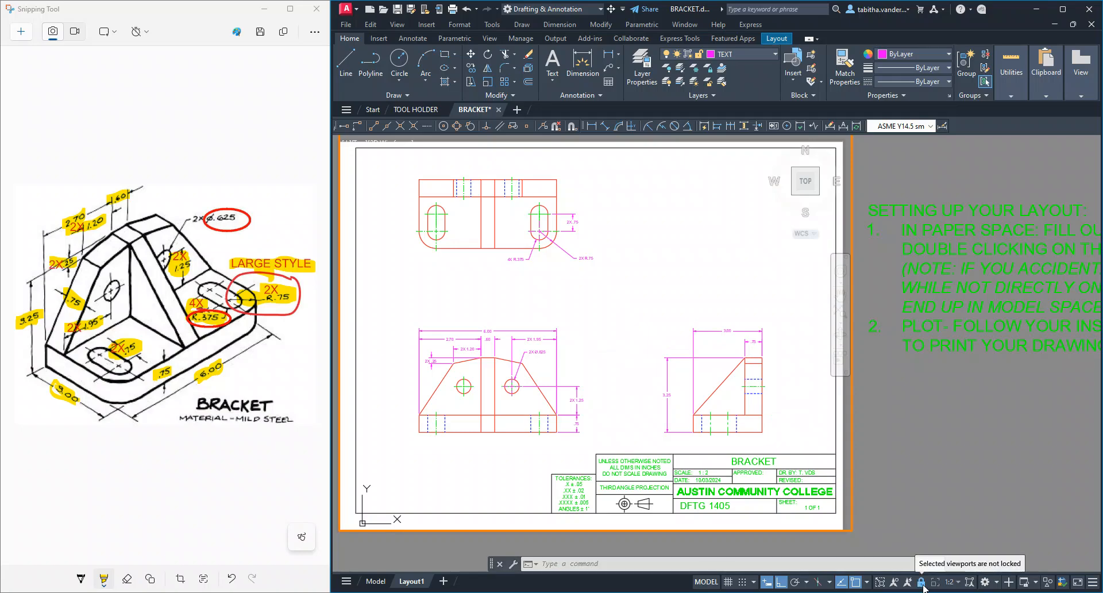
# Pan and zoom across the sheet with the viewport locked to check the views against the border and title block
pyautogui.moveTo(618, 292); pyautogui.dragTo(719, 276, button='middle')
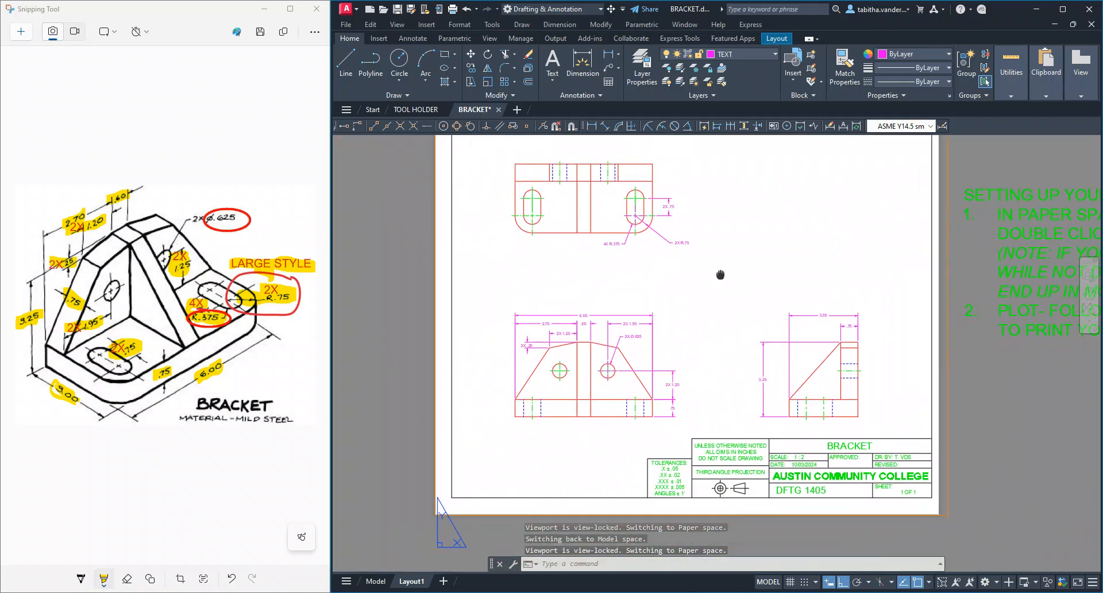
pyautogui.moveTo(818, 202); pyautogui.dragTo(659, 354, button='middle')
pyautogui.moveTo(559, 440); pyautogui.dragTo(724, 221, button='middle')
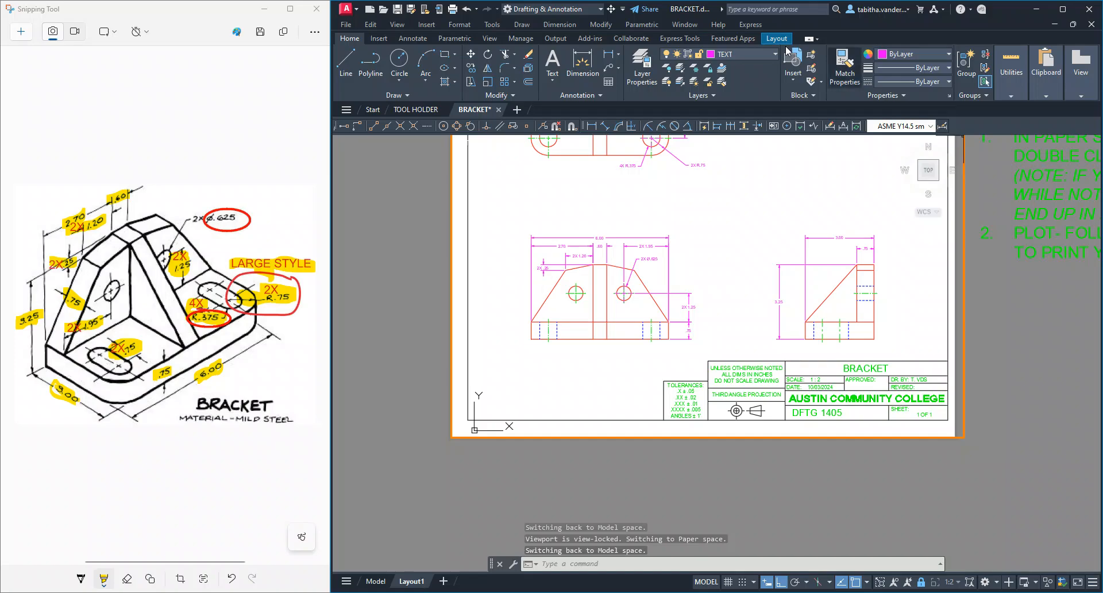
pyautogui.moveTo(815, 201); pyautogui.dragTo(716, 288, button='middle')
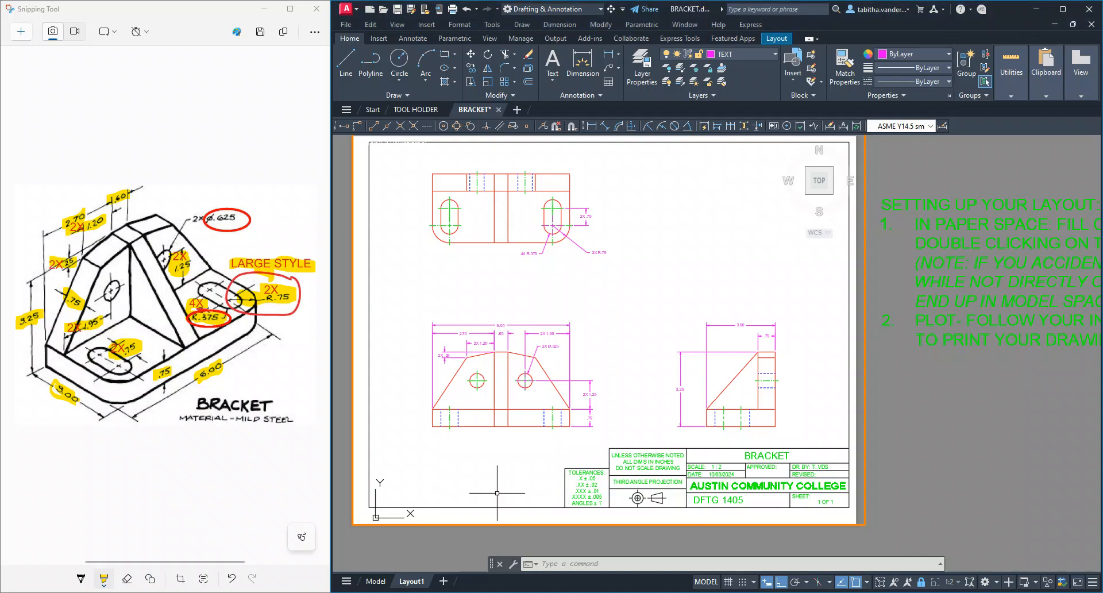
pyautogui.moveTo(506, 475); pyautogui.dragTo(675, 493, button='middle')
pyautogui.scroll(2, 513, 497)
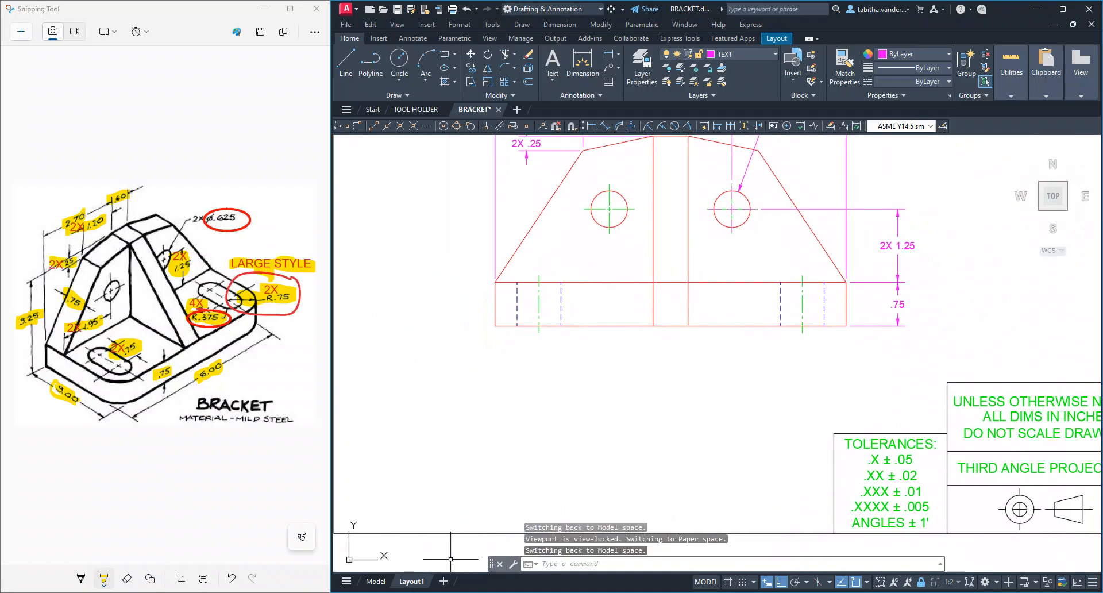
# Return to model space and define a wide multiline text area below the front view
pyautogui.click(378, 581)
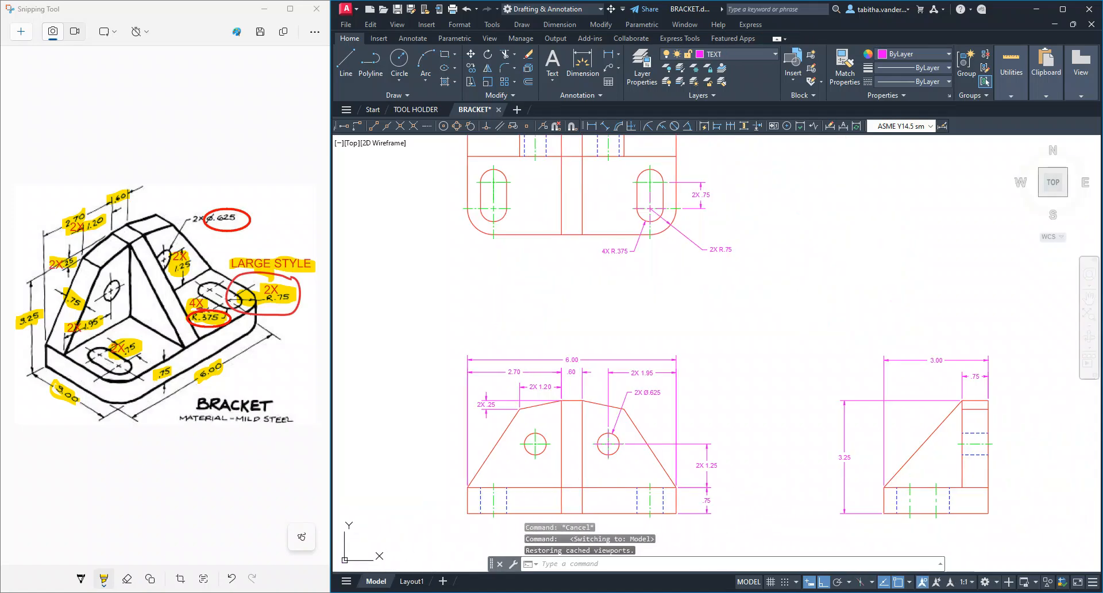
pyautogui.moveTo(847, 481); pyautogui.dragTo(874, 355, button='middle')
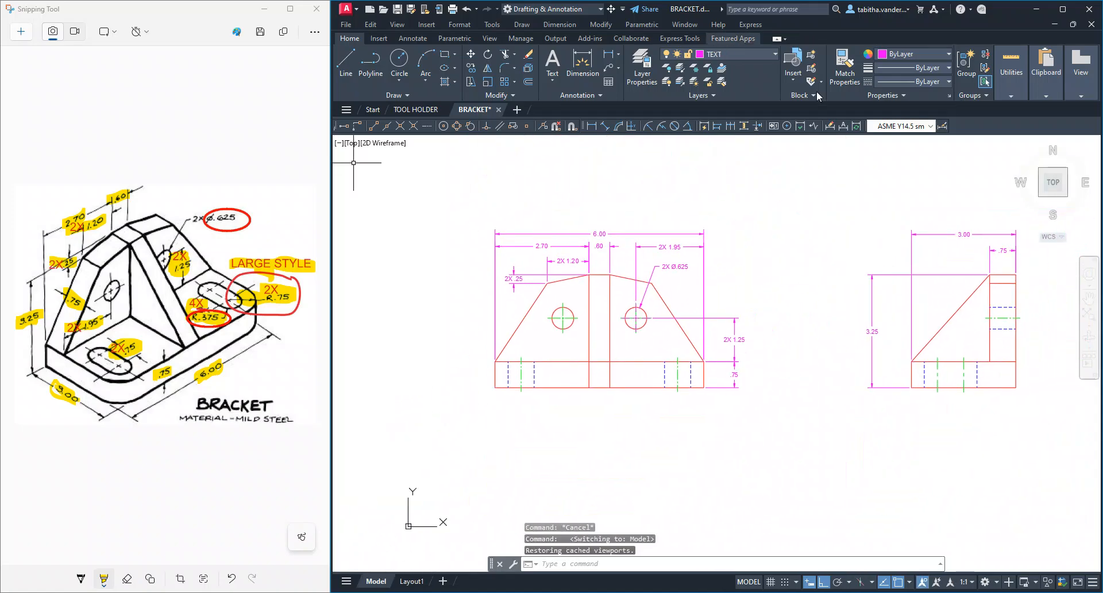
pyautogui.click(552, 80)
pyautogui.click(578, 101)
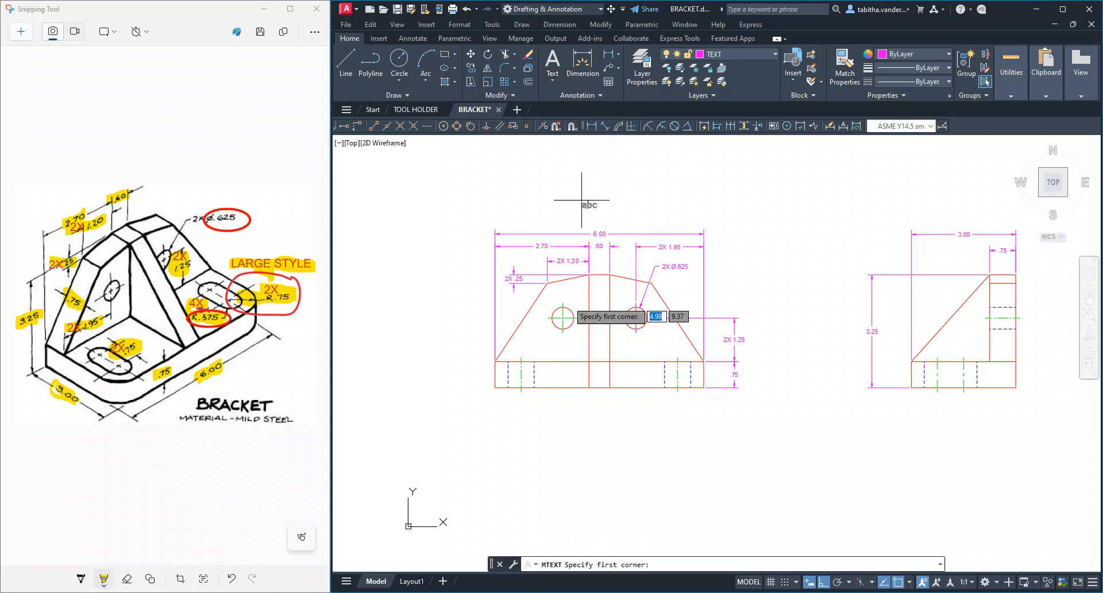
pyautogui.click(477, 445)
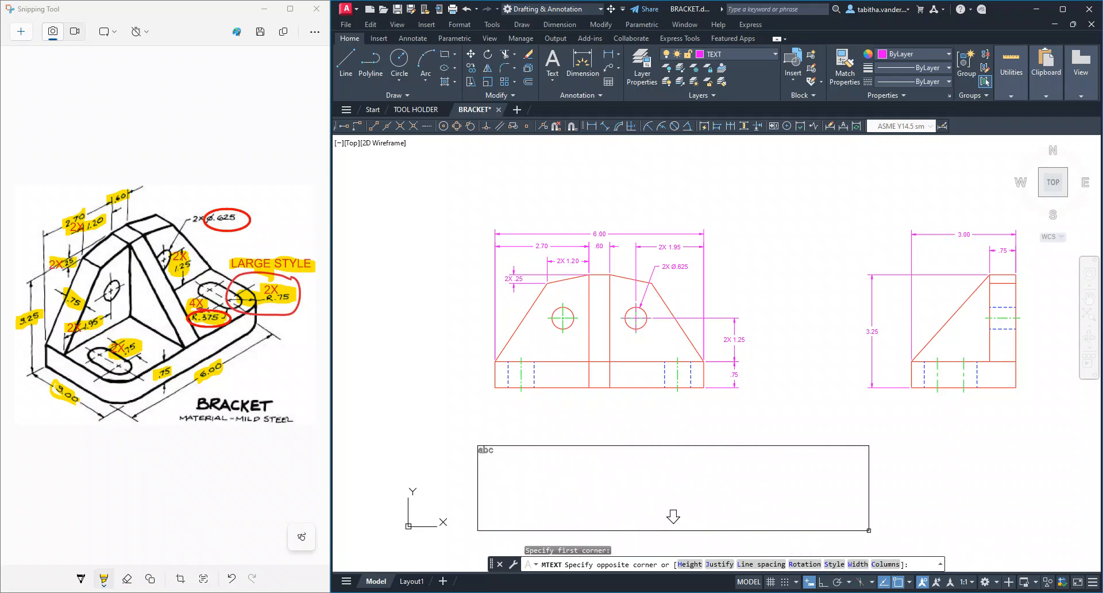
pyautogui.click(856, 551)
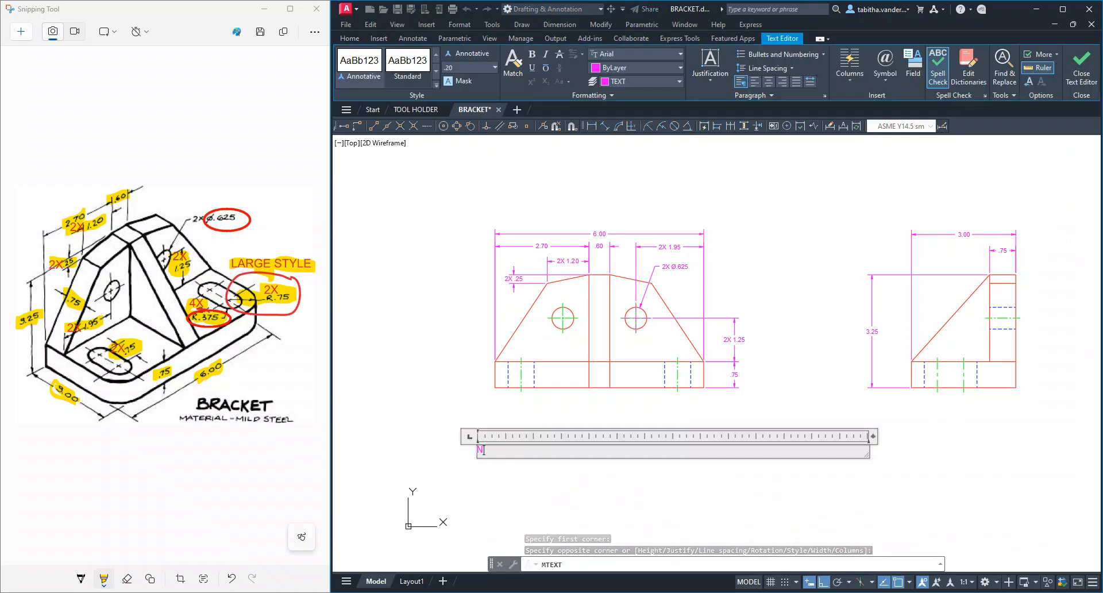
# Enter the heading NOTES - UNLESS OTHERWISE SPECIFIED in the multiline text
pyautogui.write('N')
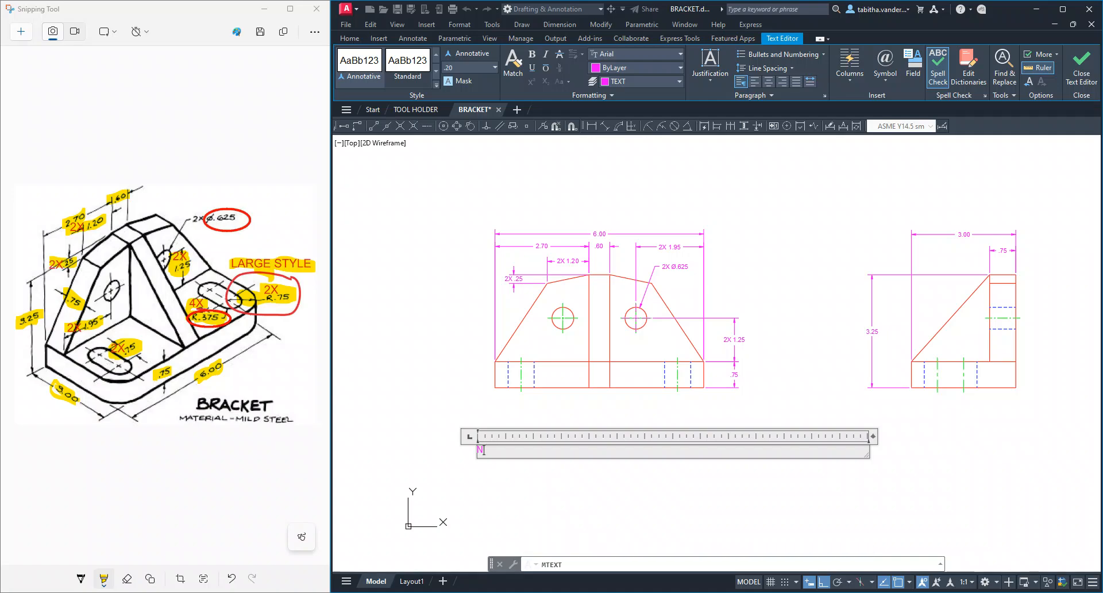
pyautogui.write('OTES - UNLESS OTHERWISE SPECI')
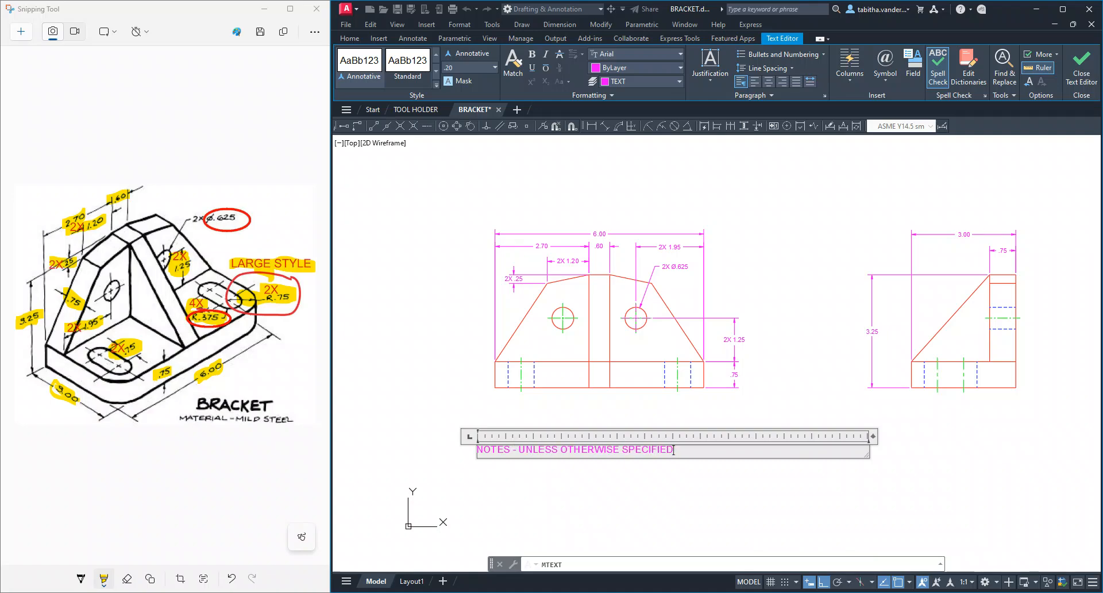
pyautogui.write('FIED')
pyautogui.press('Return')
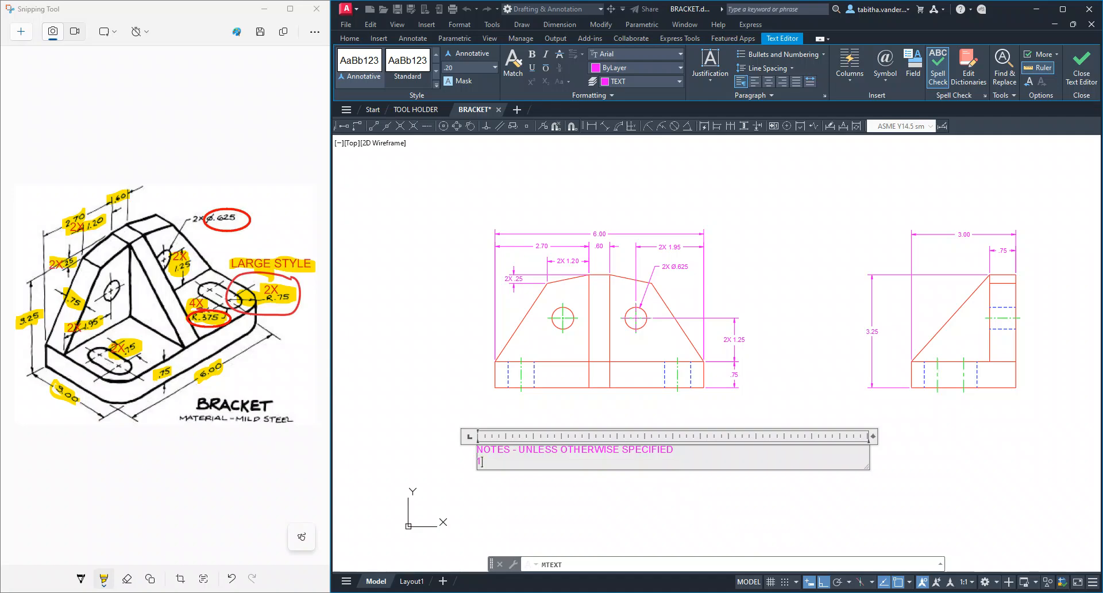
# Add numbered note 1 under the heading, reading MATERIAL SPECIFICATION - MILD STEEL
pyautogui.write('1.')
pyautogui.press('Tab')
pyautogui.write('MATERIAL SPECIFIC')
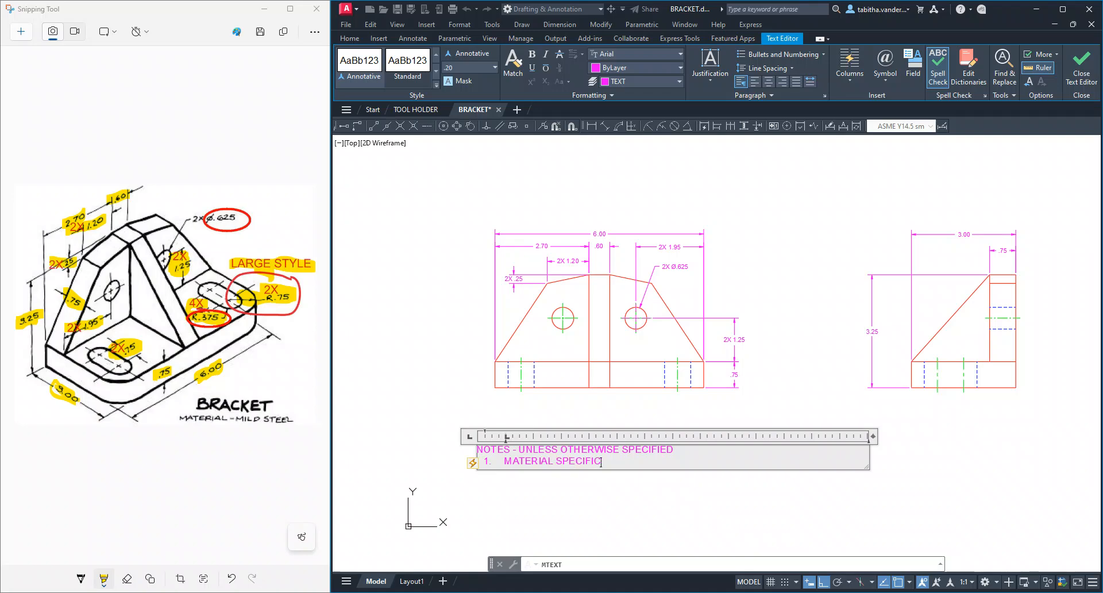
pyautogui.write('AITON')
pyautogui.press('BackSpace')
pyautogui.press('BackSpace')
pyautogui.press('BackSpace')
pyautogui.press('BackSpace')
pyautogui.press('BackSpace')
pyautogui.write('AAT')
pyautogui.press('BackSpace')
pyautogui.press('BackSpace')
pyautogui.write('TION - MILD STEEL')
pyautogui.press('Return')
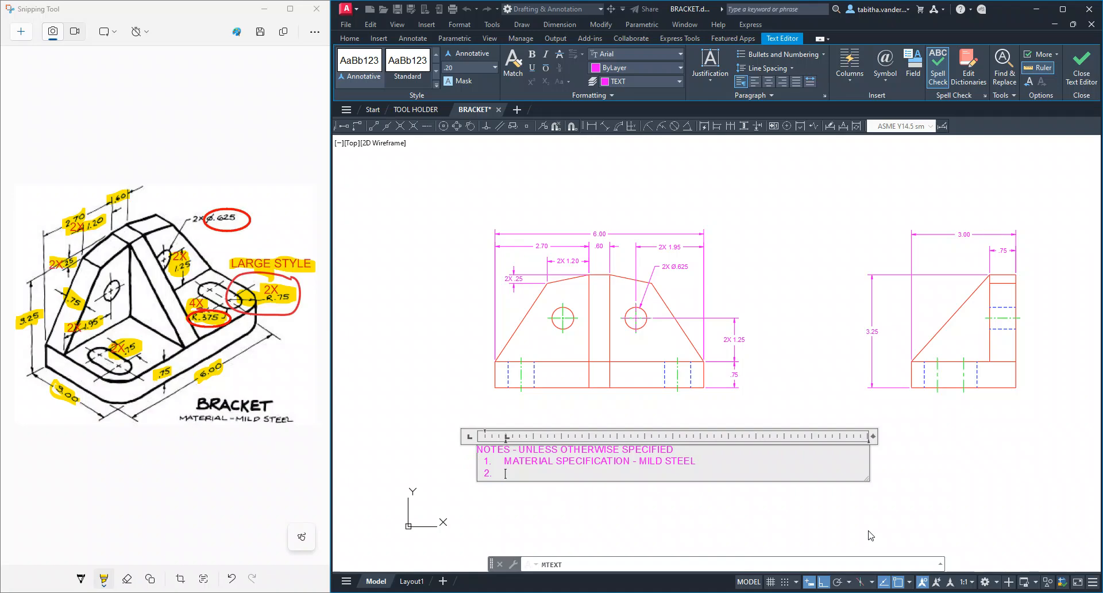
# Add note 2, INTERPRET DIMENSIONING, TOLERANCING, AND SYMBOLS IN ACCORDANCE WITH ASME Y14.5 - 2009, and finish the text
pyautogui.write('INTERPRET DIMENS')
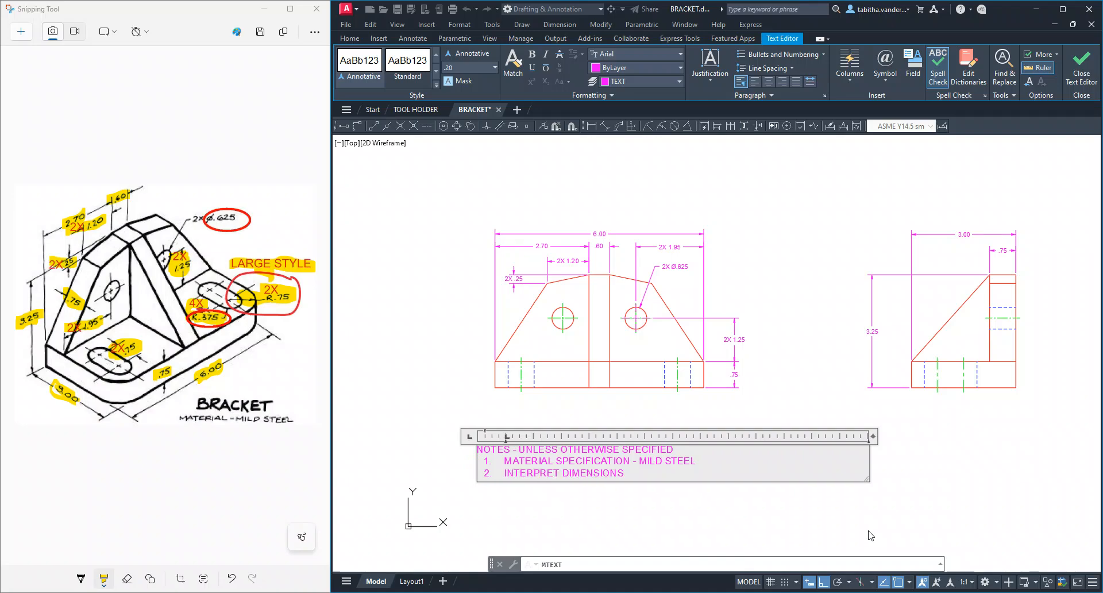
pyautogui.write('IONING, TOELRA')
pyautogui.press('BackSpace')
pyautogui.press('BackSpace')
pyautogui.press('BackSpace')
pyautogui.press('BackSpace')
pyautogui.write('LERANCING, AND ')
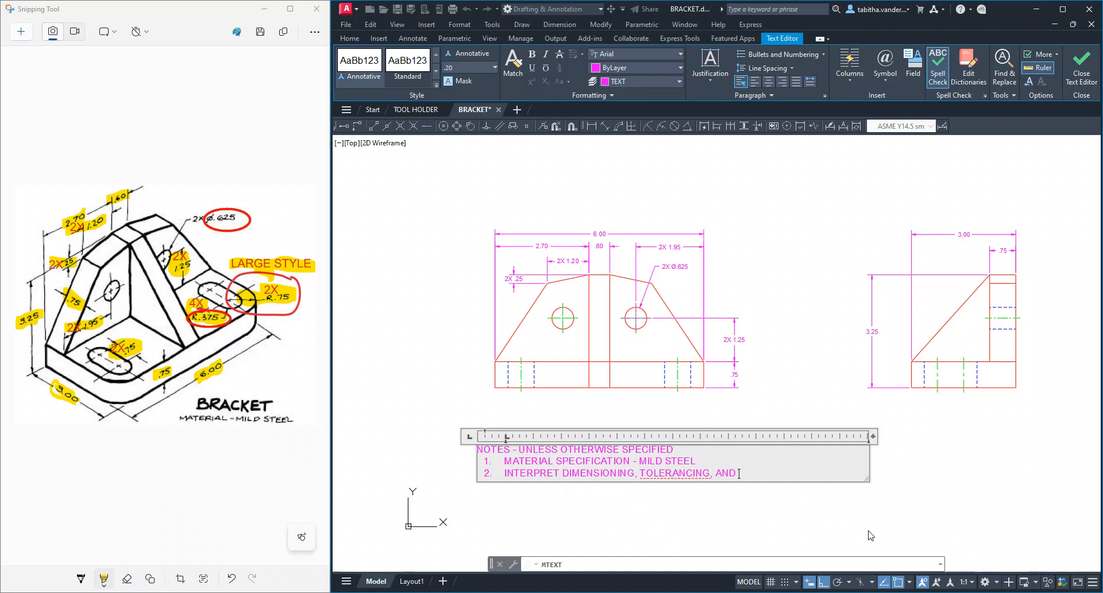
pyautogui.write('SYMBOLS IN ACCORDAN')
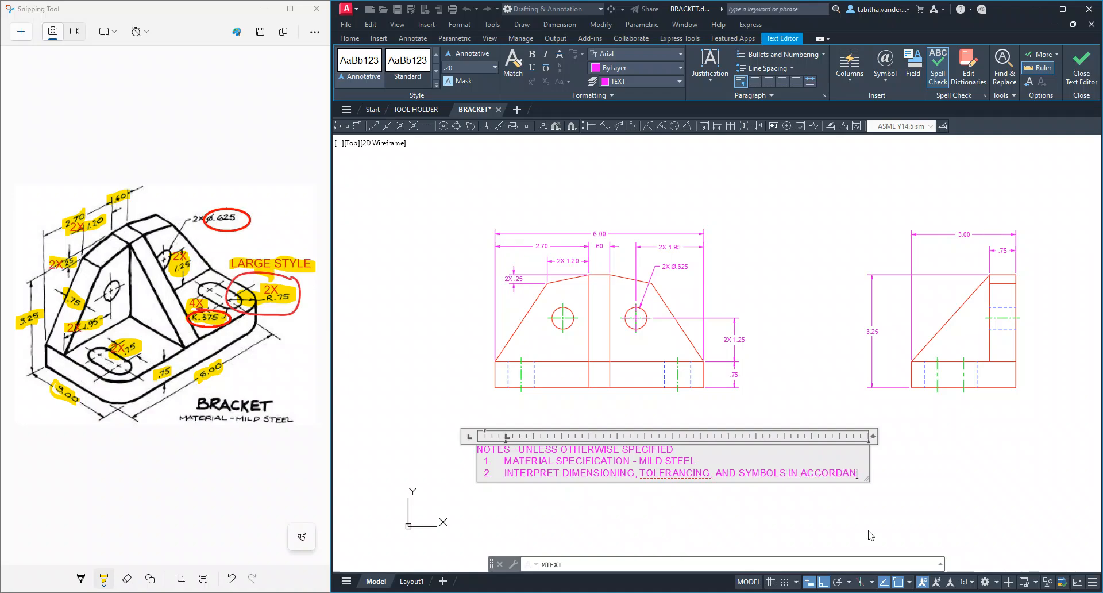
pyautogui.write('CE WITH ASME Y14.5 - 2009')
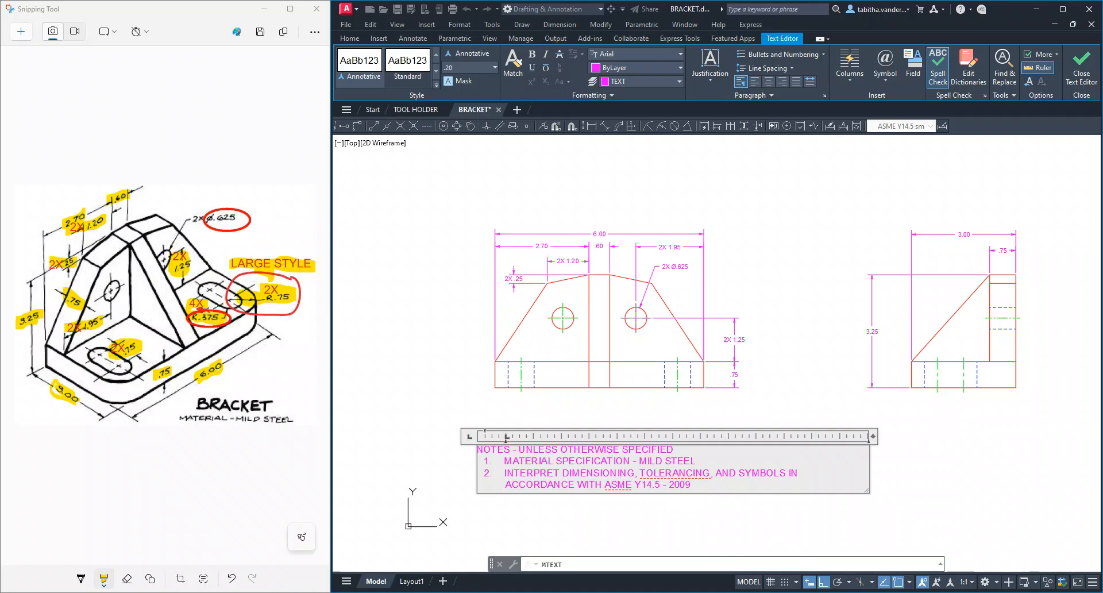
pyautogui.click(771, 529)
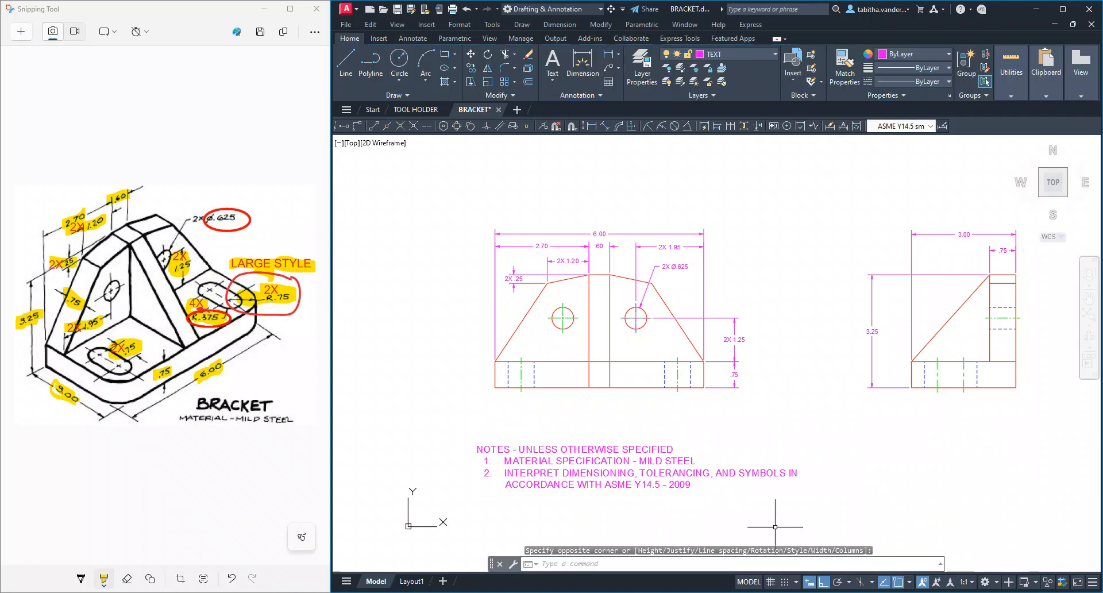
# Set the text height of all the general notes to .13 and finish editing the text
pyautogui.click(597, 475)
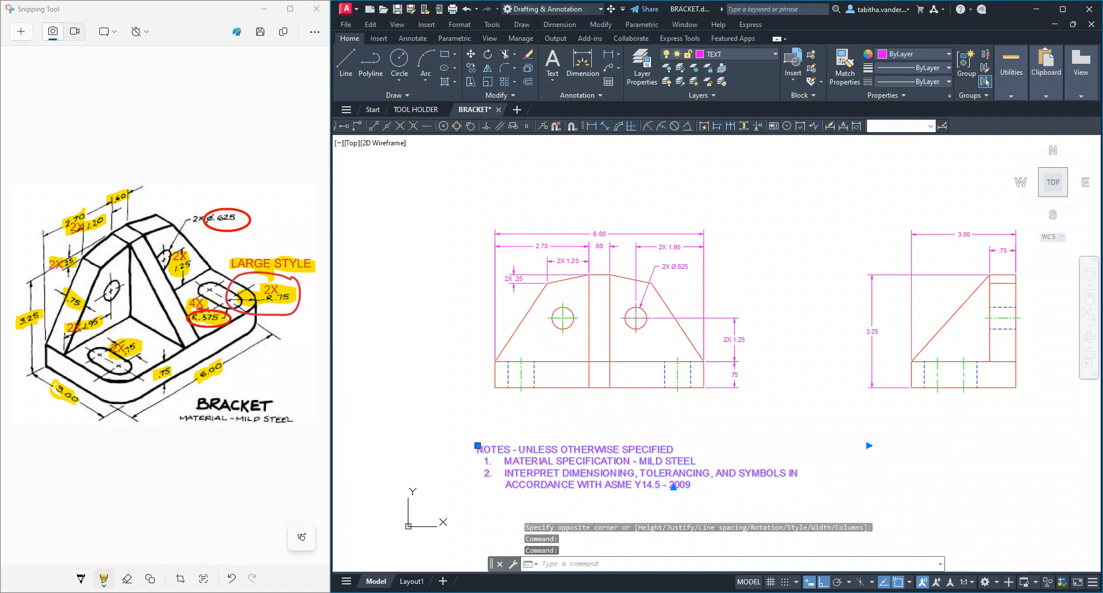
pyautogui.doubleClick(616, 473)
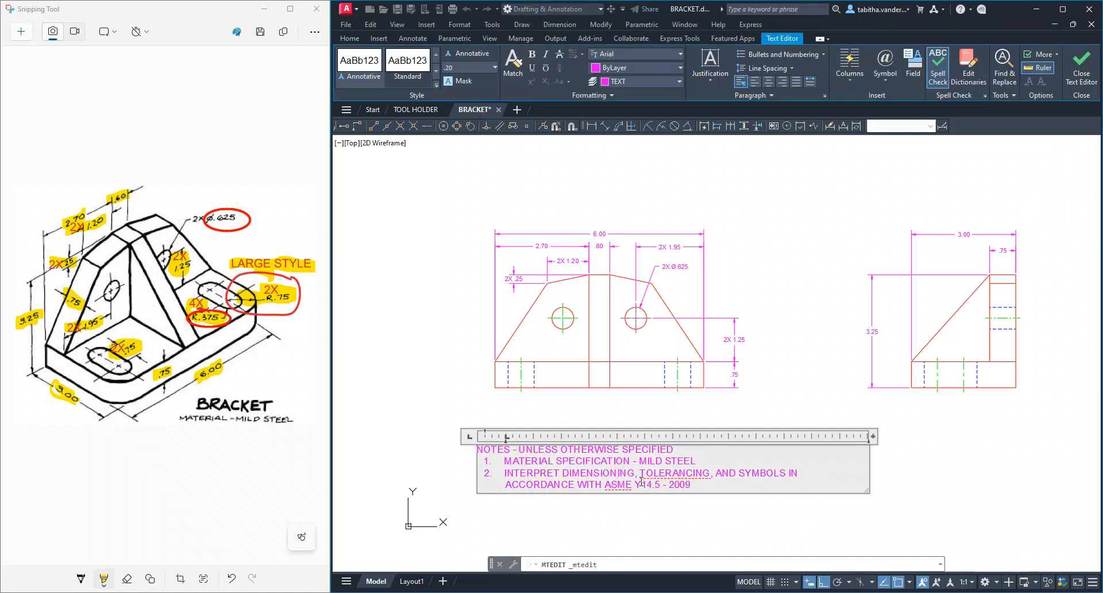
pyautogui.moveTo(692, 484); pyautogui.dragTo(465, 455)
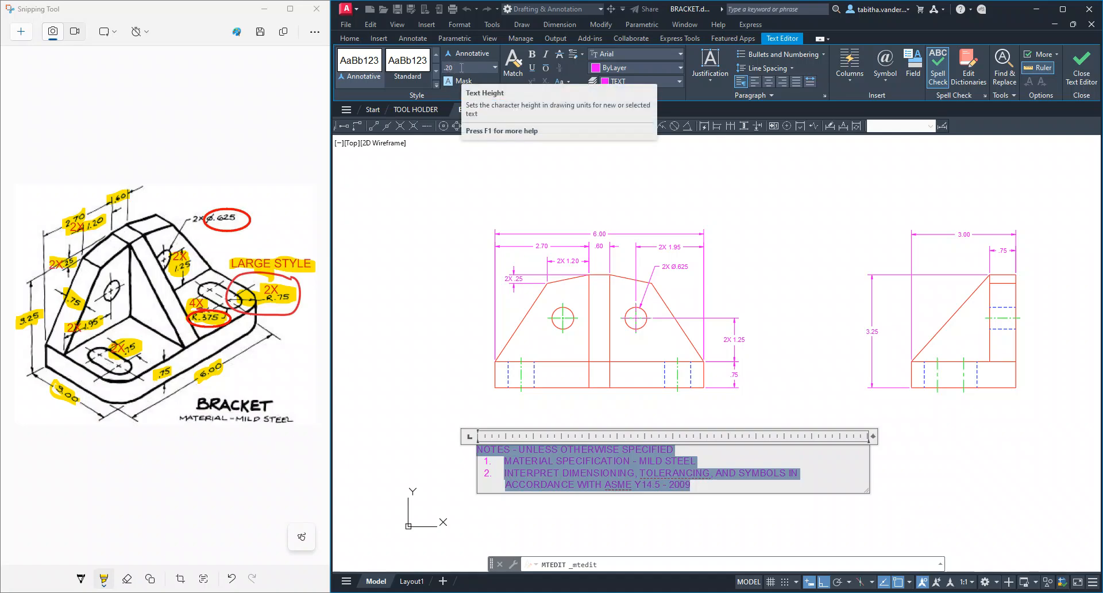
pyautogui.click(495, 67)
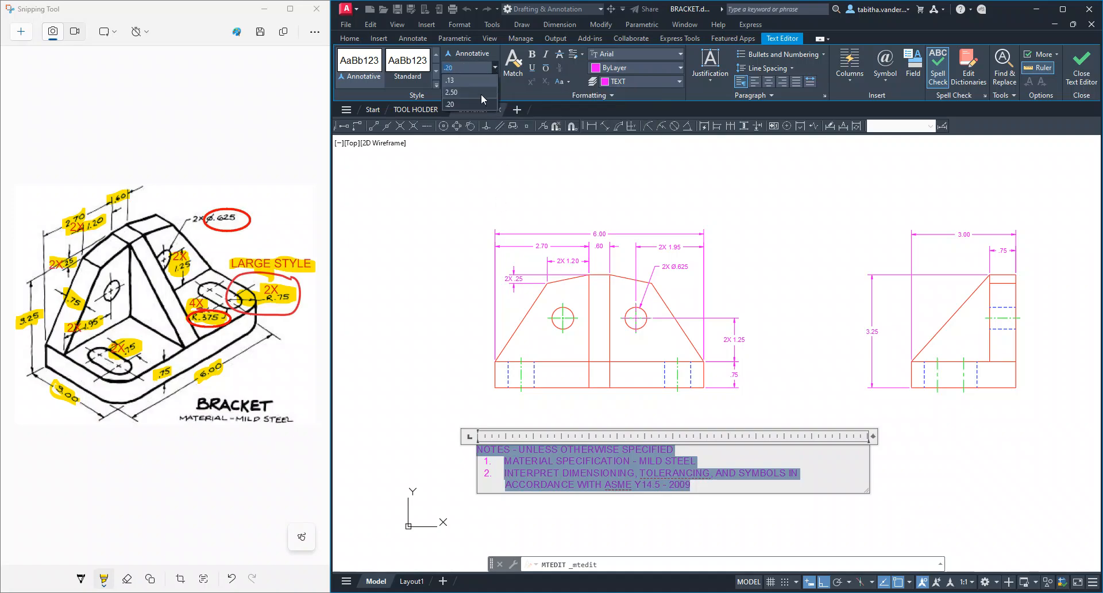
pyautogui.click(471, 82)
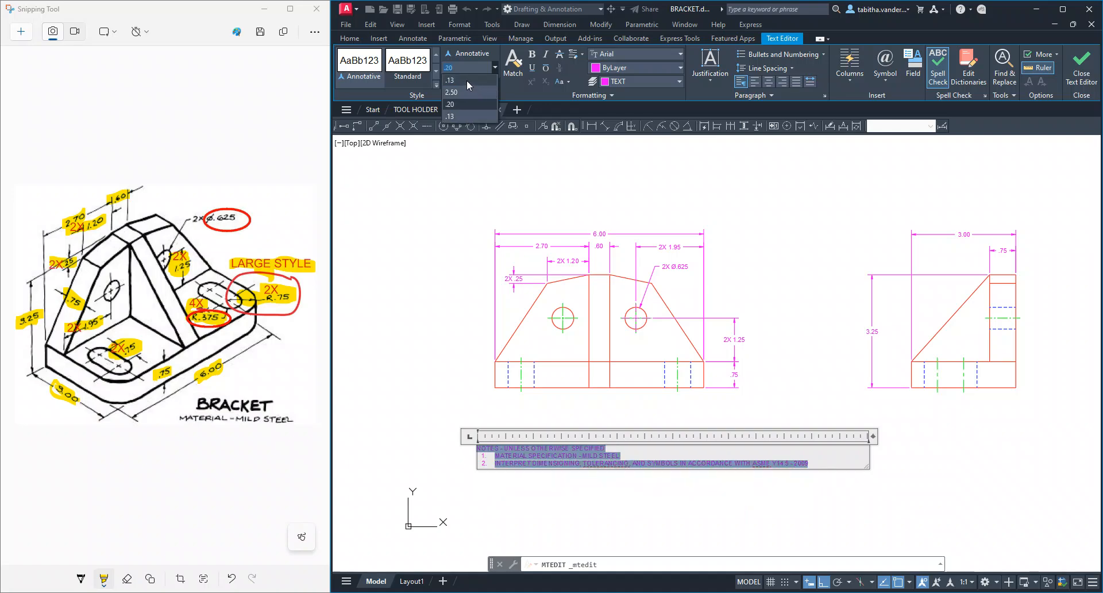
pyautogui.click(467, 81)
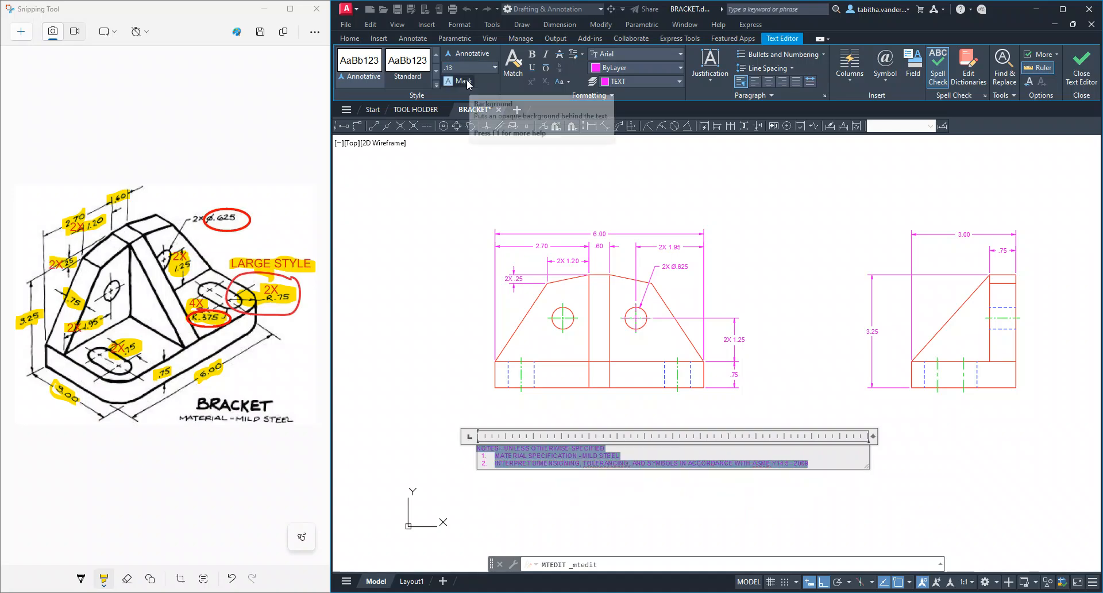
pyautogui.click(1088, 70)
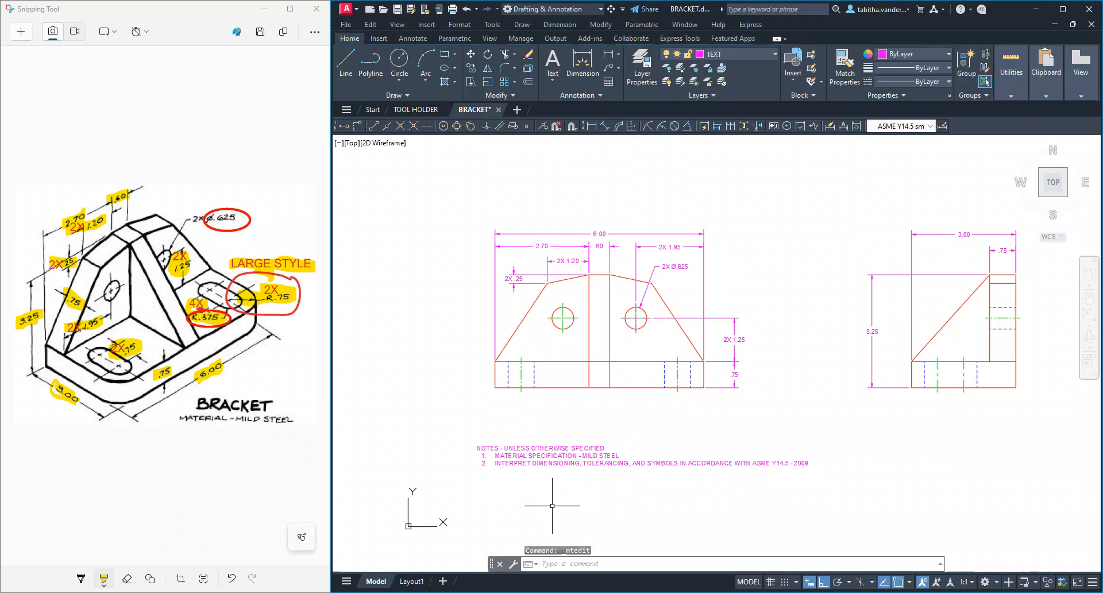
# Switch to Layout1 and check how the general notes fit beside the title block's tolerance box
pyautogui.click(411, 581)
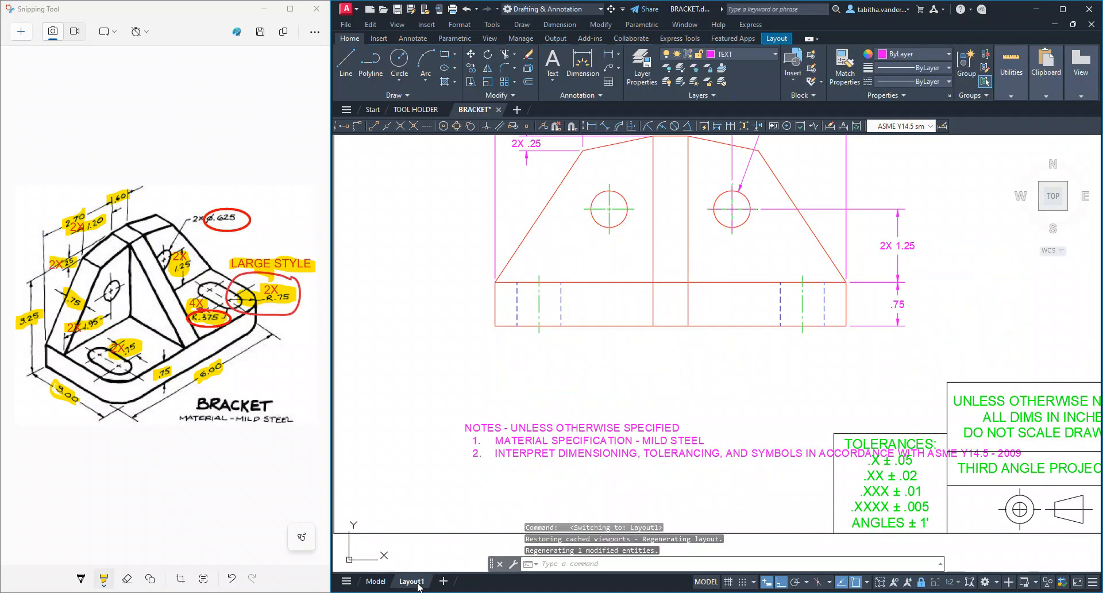
pyautogui.scroll(-3, 642, 425)
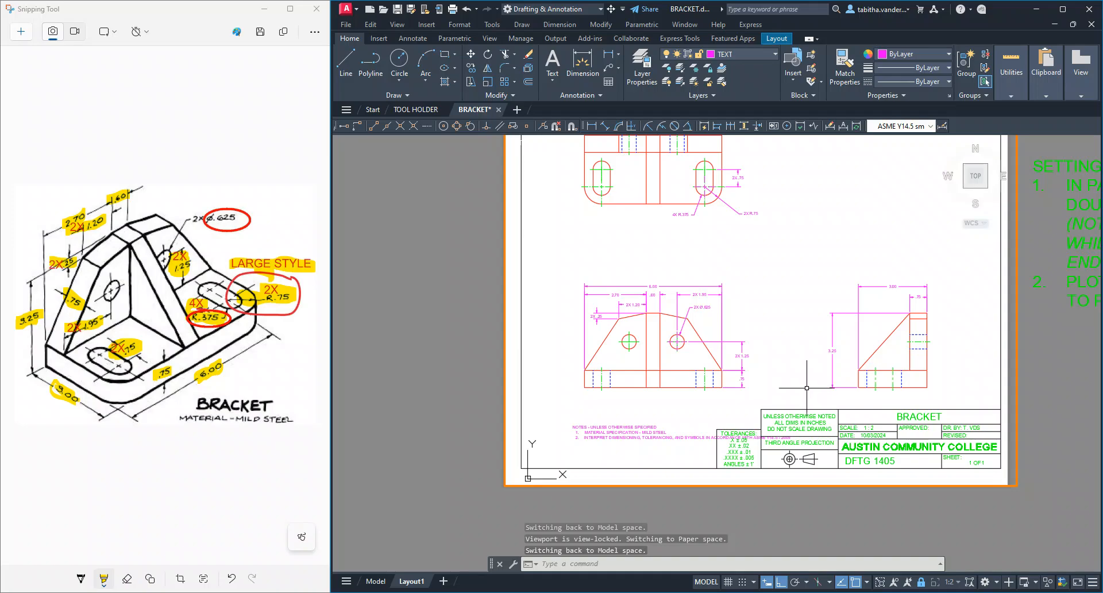
pyautogui.scroll(2, 779, 408)
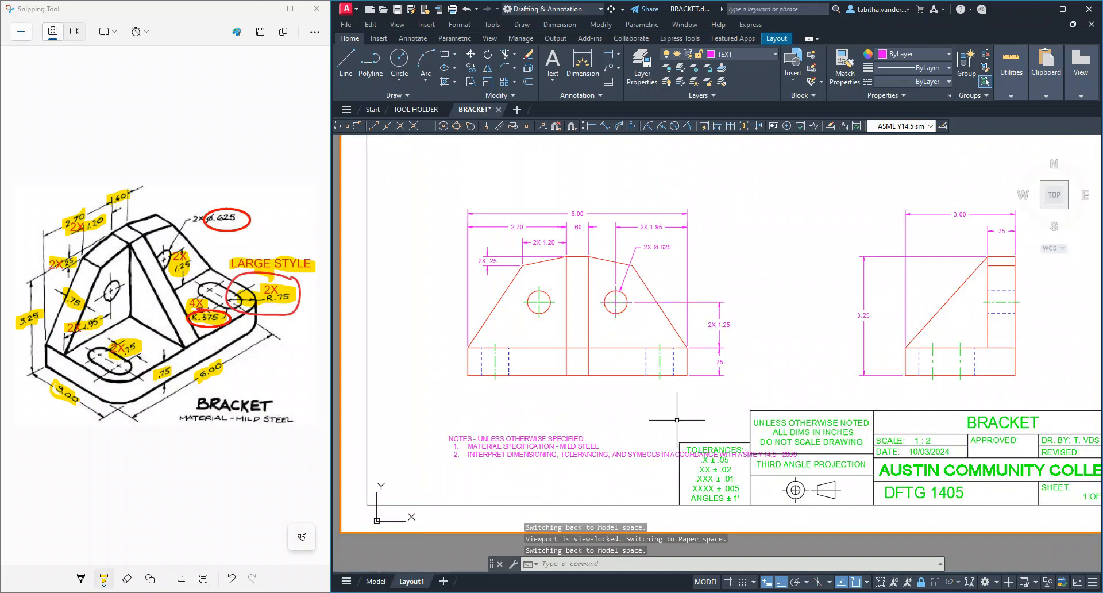
pyautogui.moveTo(677, 420); pyautogui.dragTo(649, 423, button='middle')
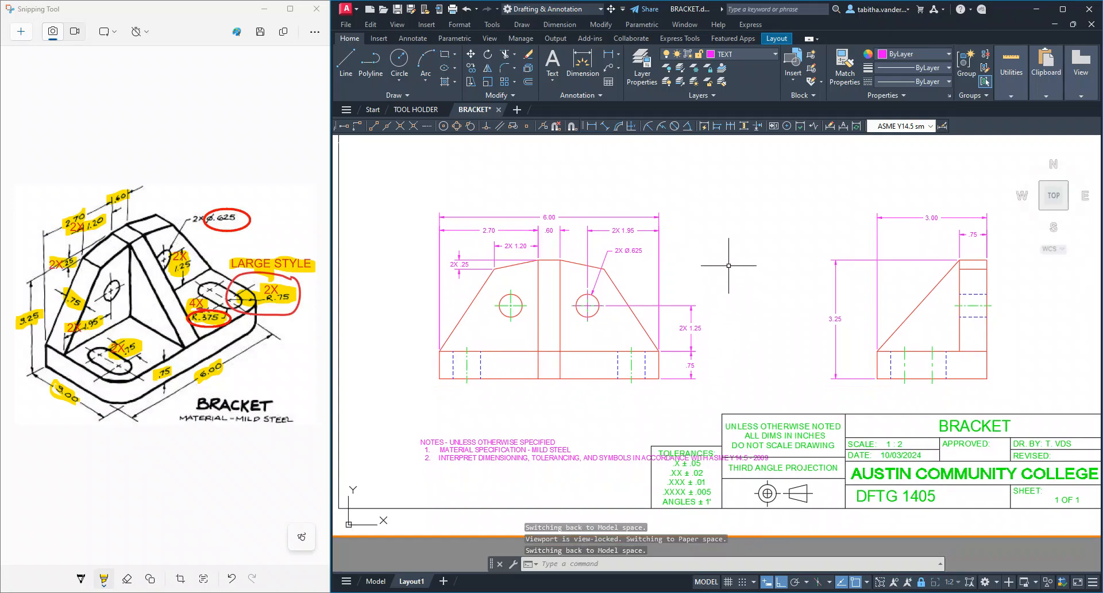
pyautogui.scroll(-2, 719, 317)
pyautogui.moveTo(779, 251); pyautogui.dragTo(676, 311, button='middle')
pyautogui.click(638, 292)
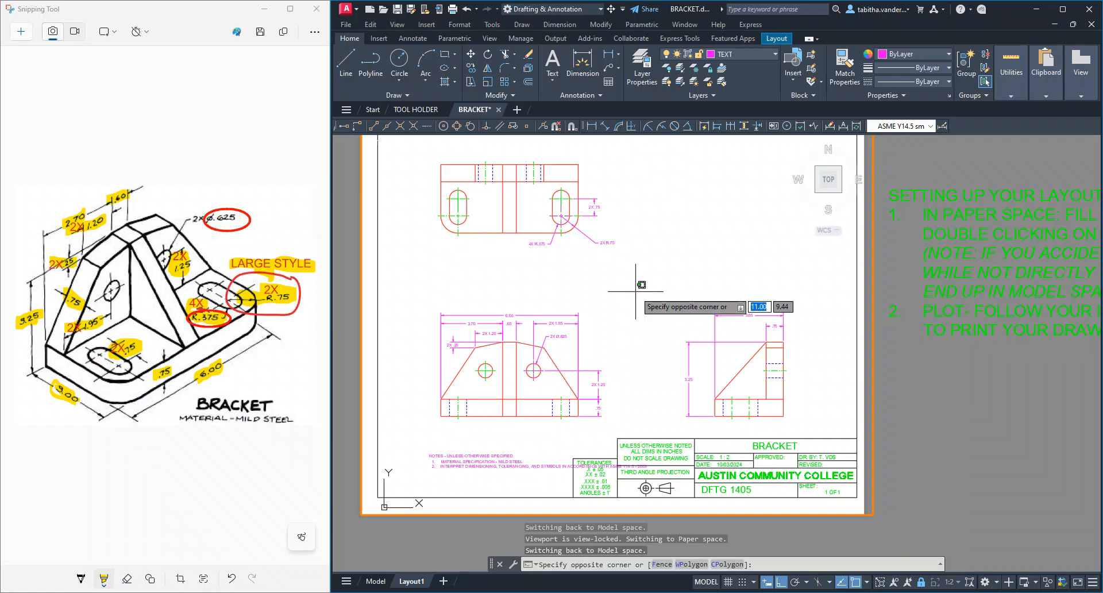
pyautogui.click(706, 582)
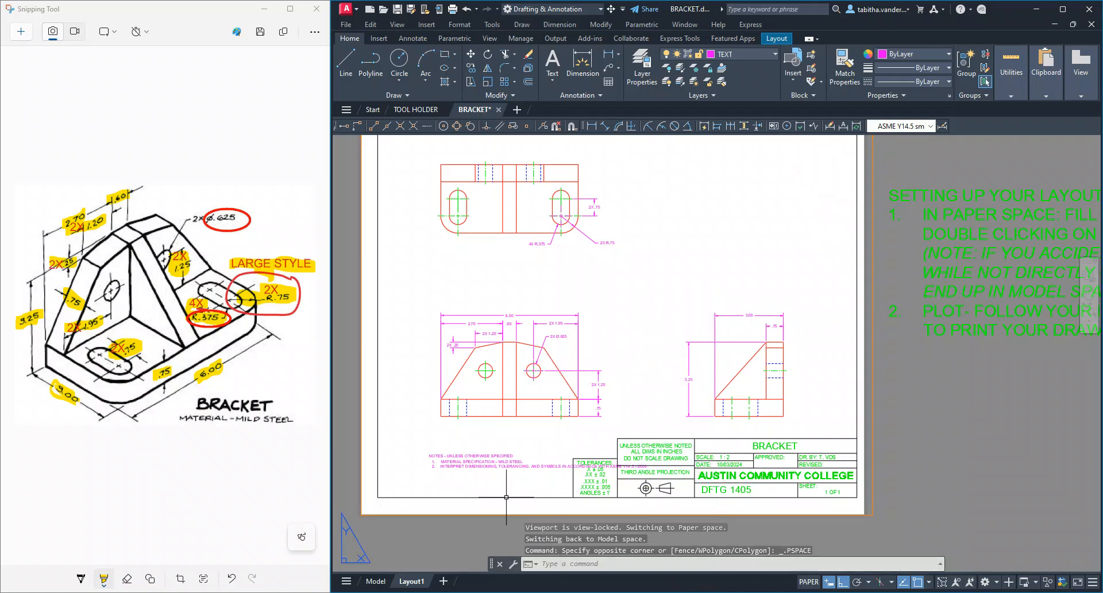
pyautogui.click(465, 475)
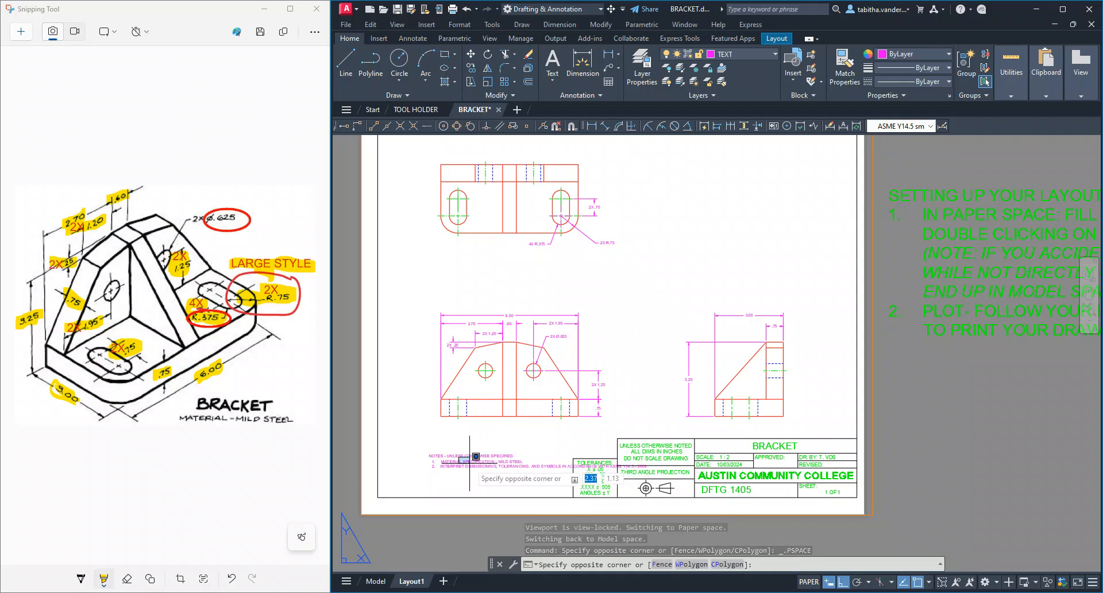
pyautogui.click(447, 466)
pyautogui.doubleClick(447, 465)
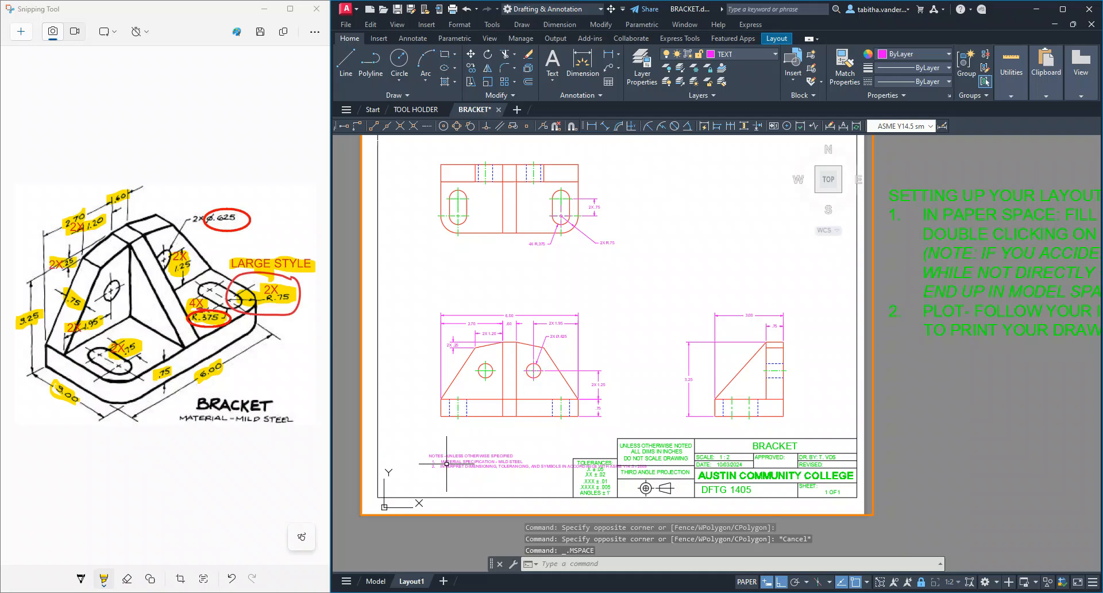
# Narrow the notes' text area through the viewport by about 4.6 inches so it clears most of the tolerance box
pyautogui.click(453, 466)
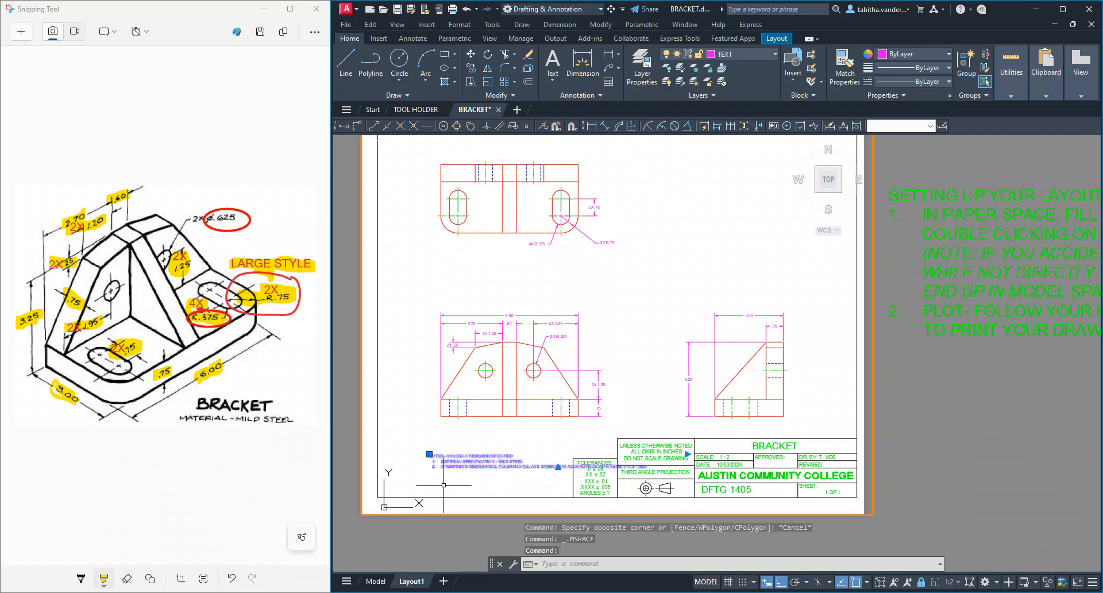
pyautogui.scroll(2, 444, 485)
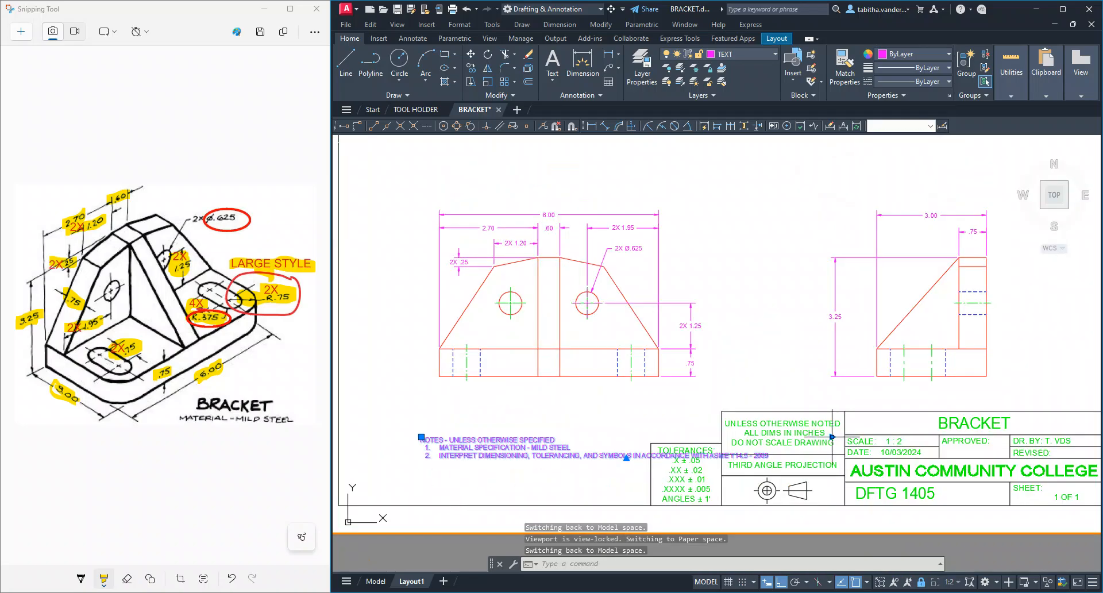
pyautogui.click(832, 436)
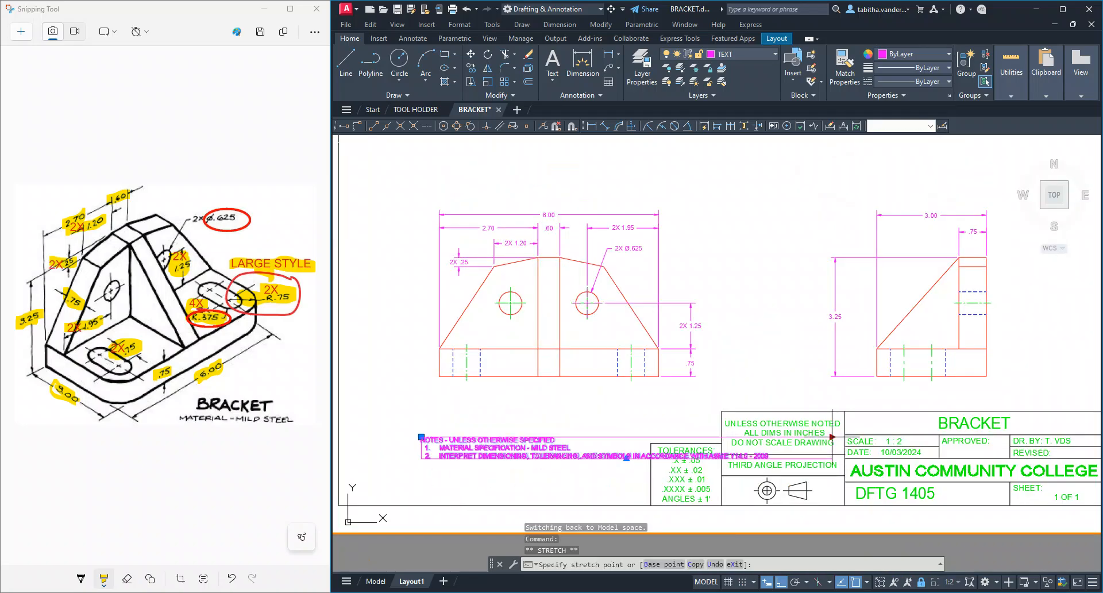
pyautogui.click(663, 438)
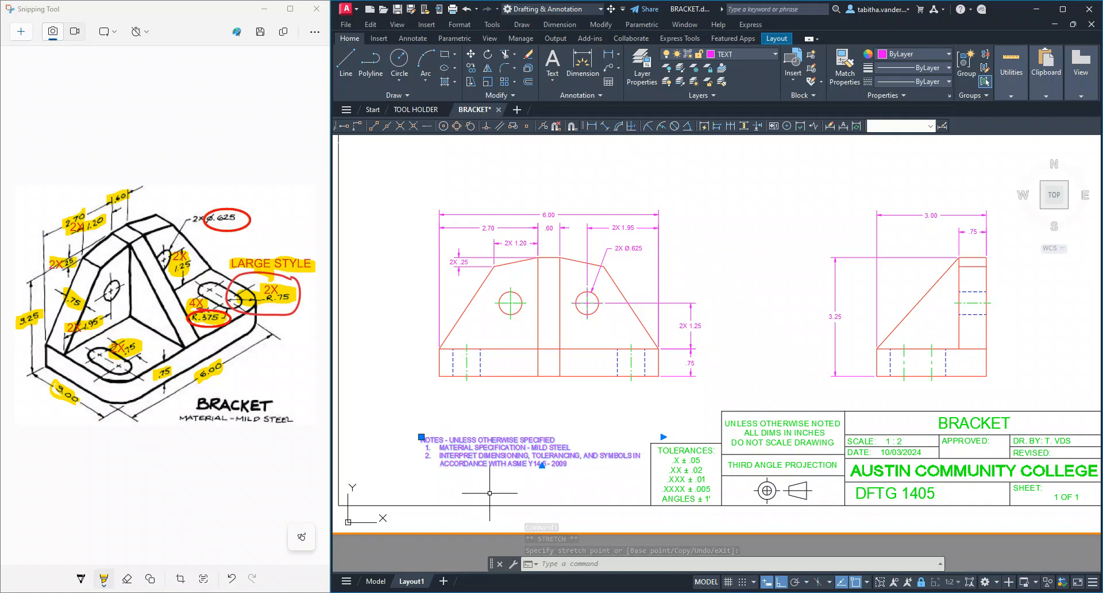
# Move the general notes horizontally about 1.24 inches away from the tolerance box, toward the sheet's left border
pyautogui.click(471, 54)
pyautogui.click(428, 451)
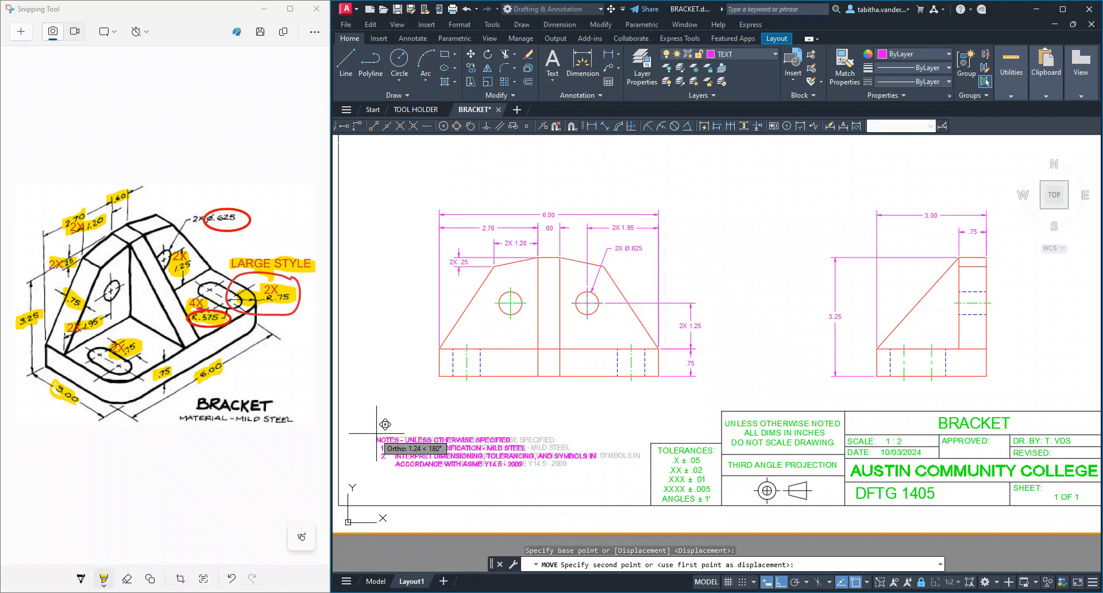
pyautogui.click(385, 424)
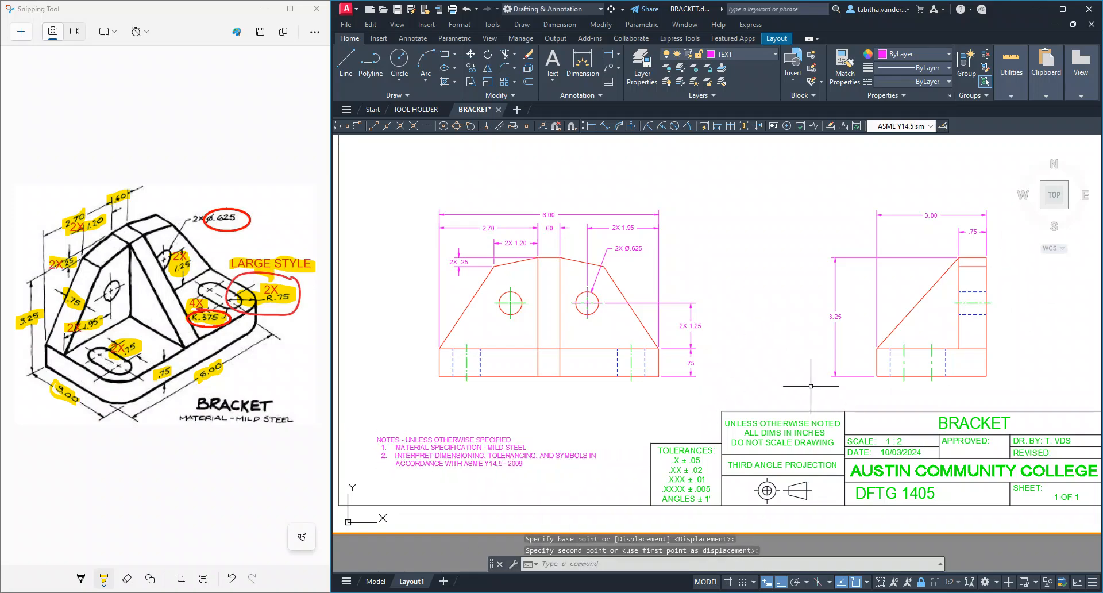
pyautogui.scroll(-2, 618, 494)
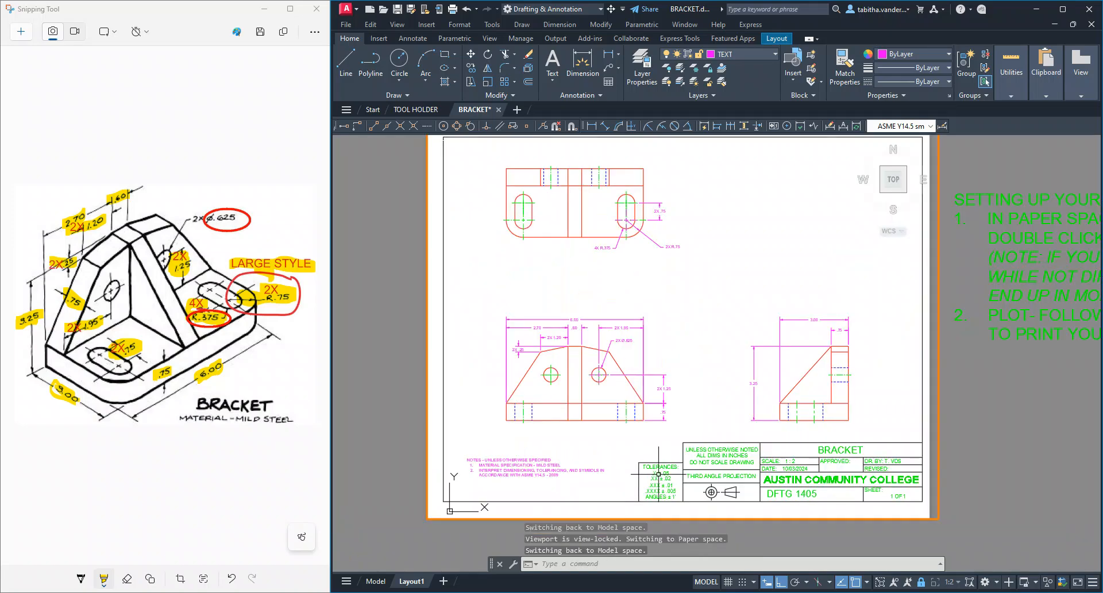
pyautogui.moveTo(787, 308); pyautogui.dragTo(725, 313, button='middle')
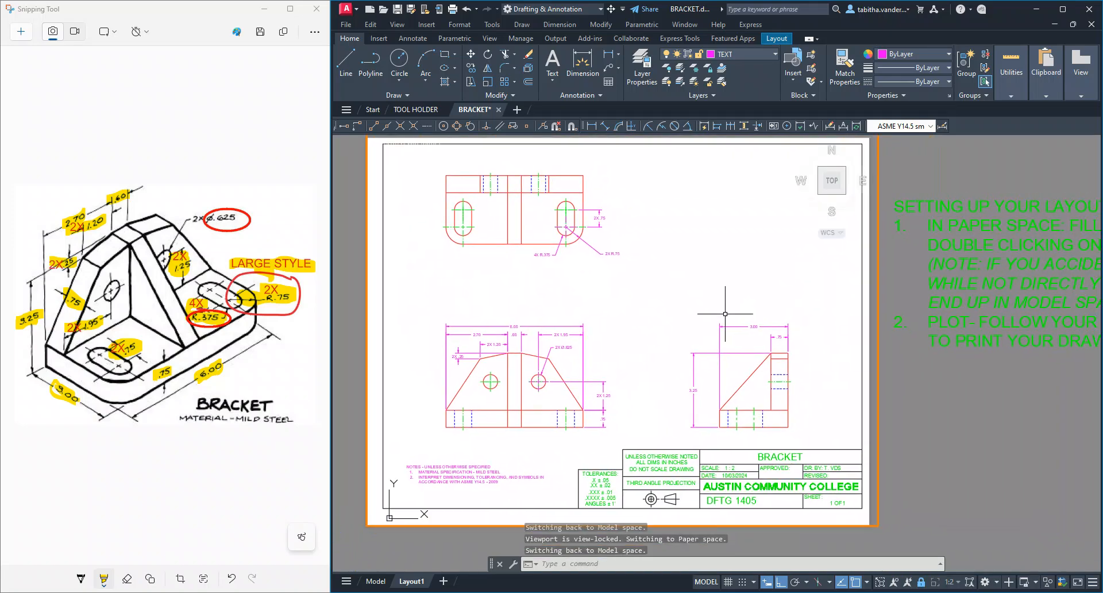